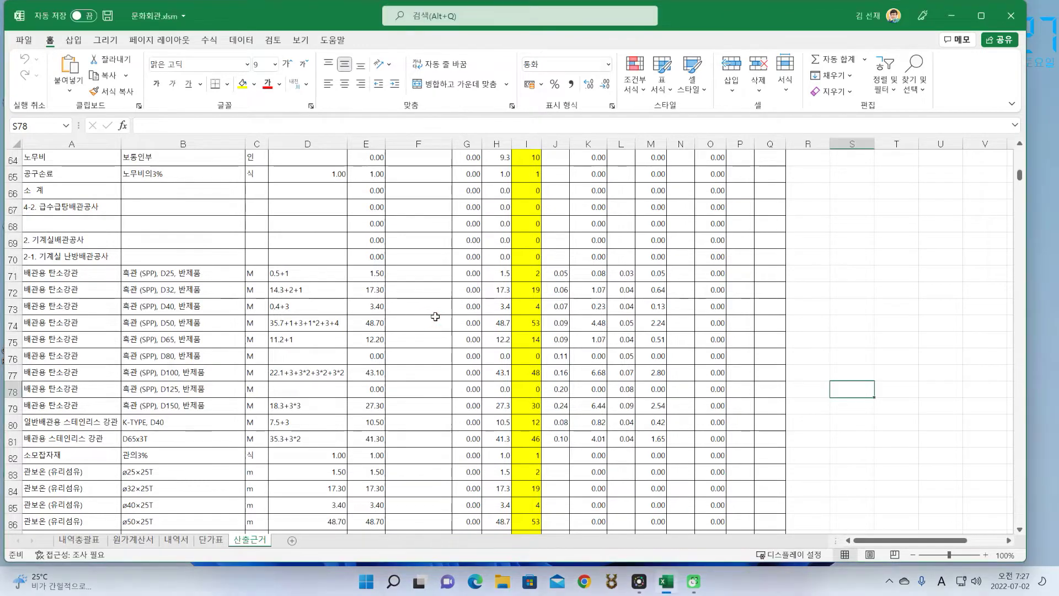
Step: Clear the quantity formula from cell E74 in the D50 carbon steel pipe row
{"action": "left_click", "coordinate": [363, 323]}
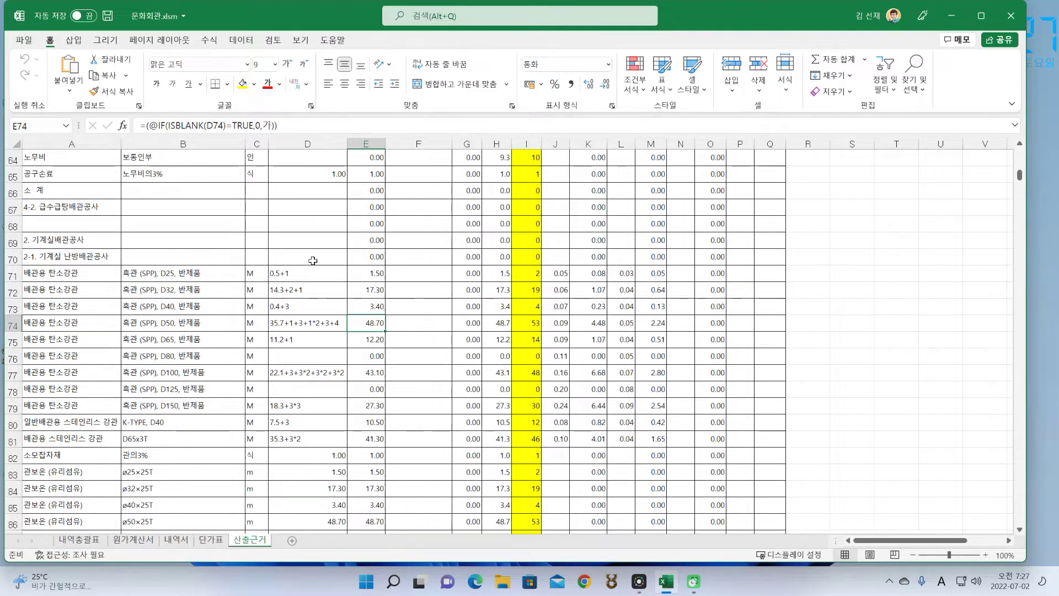
{"action": "left_click", "coordinate": [323, 318]}
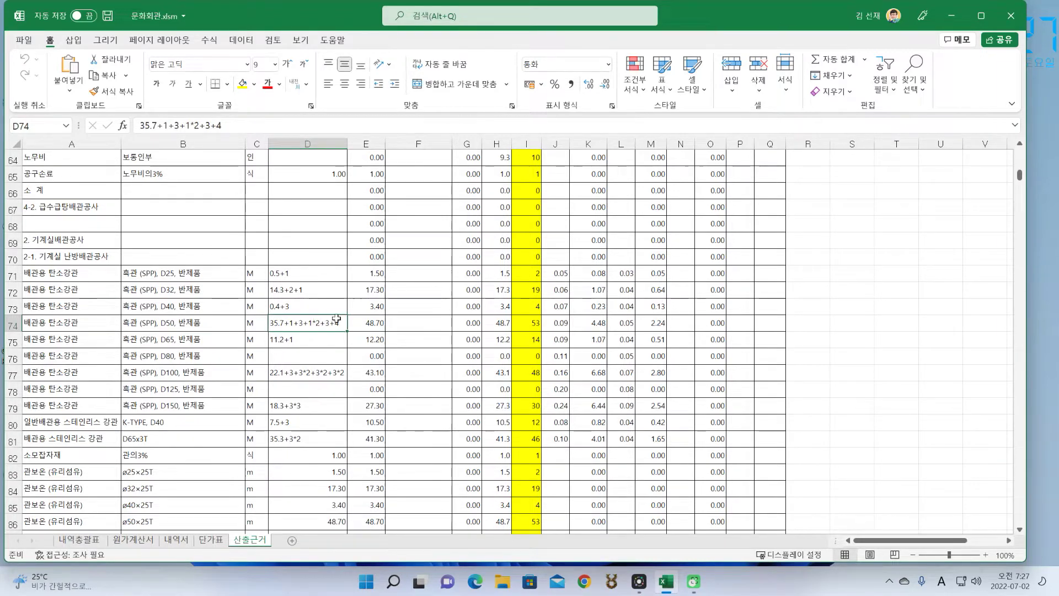
{"action": "left_click", "coordinate": [371, 325]}
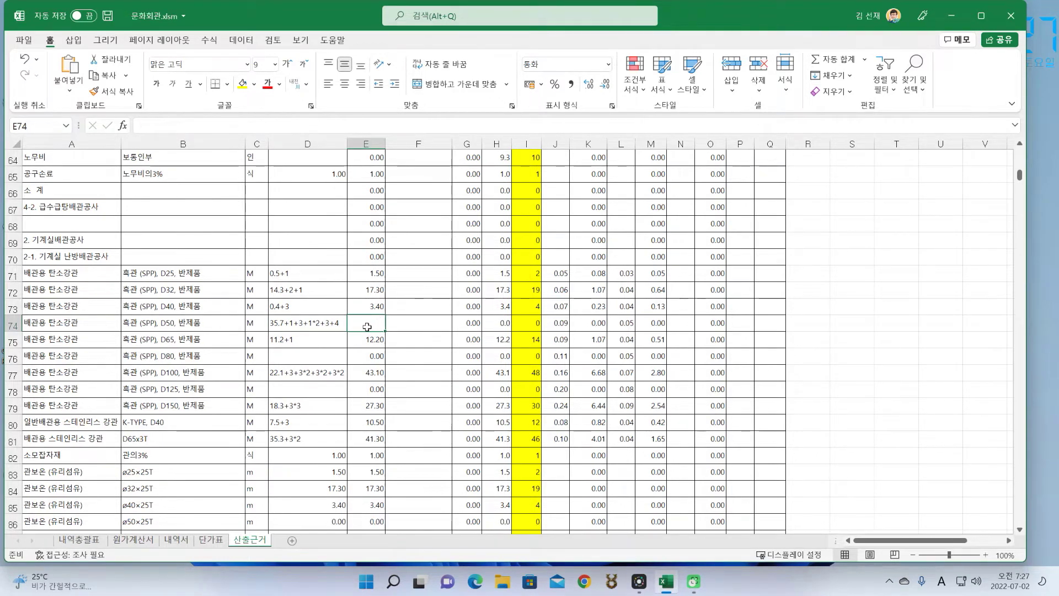
Step: Try to evaluate the text expression in D74 by entering the reference formula =D74 in E74
{"action": "left_click", "coordinate": [343, 326]}
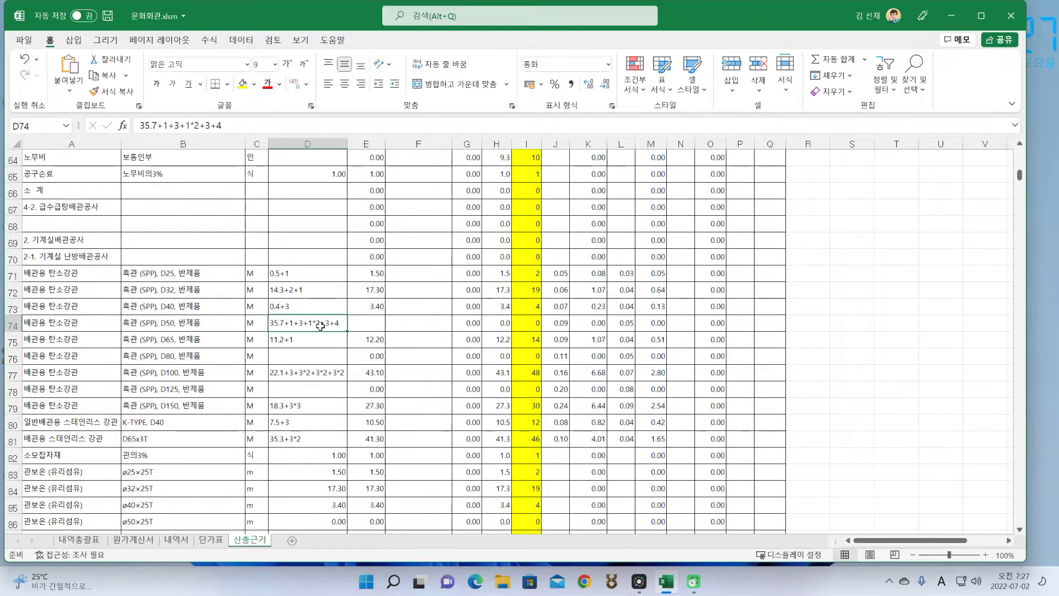
{"action": "left_click", "coordinate": [365, 325]}
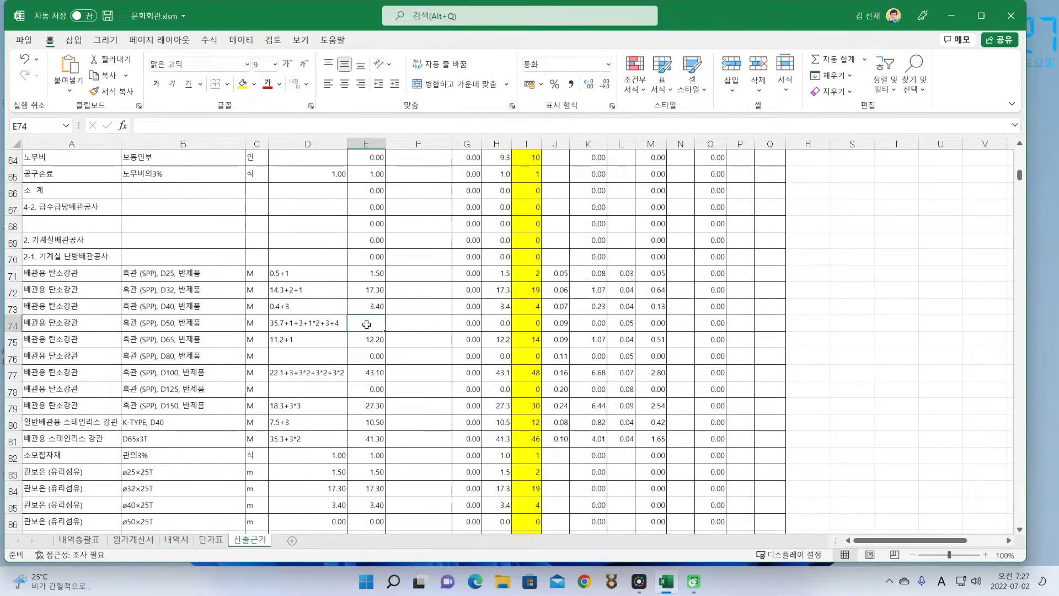
{"action": "type", "text": "="}
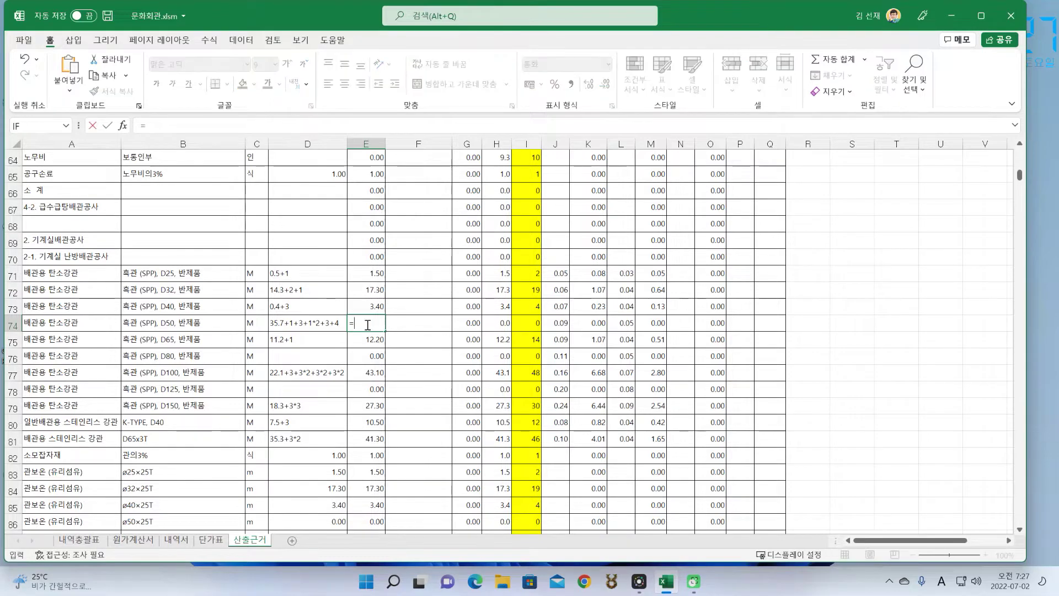
{"action": "left_click", "coordinate": [326, 324]}
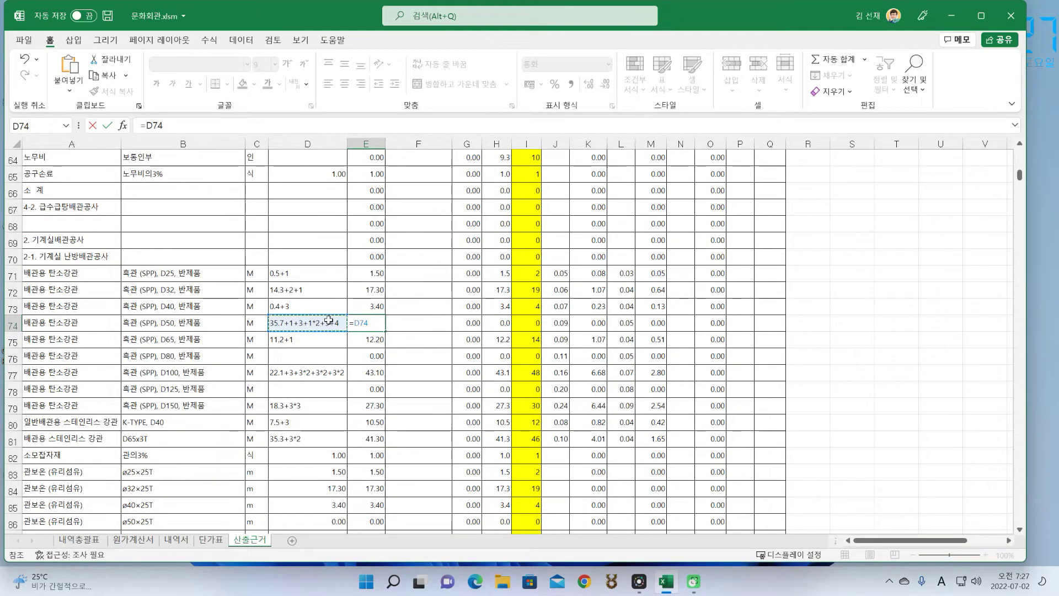
{"action": "key", "text": "Return"}
Step: Try the AutoSum formula =SUM(D74) in E74, and clear the cell
{"action": "left_click", "coordinate": [375, 325]}
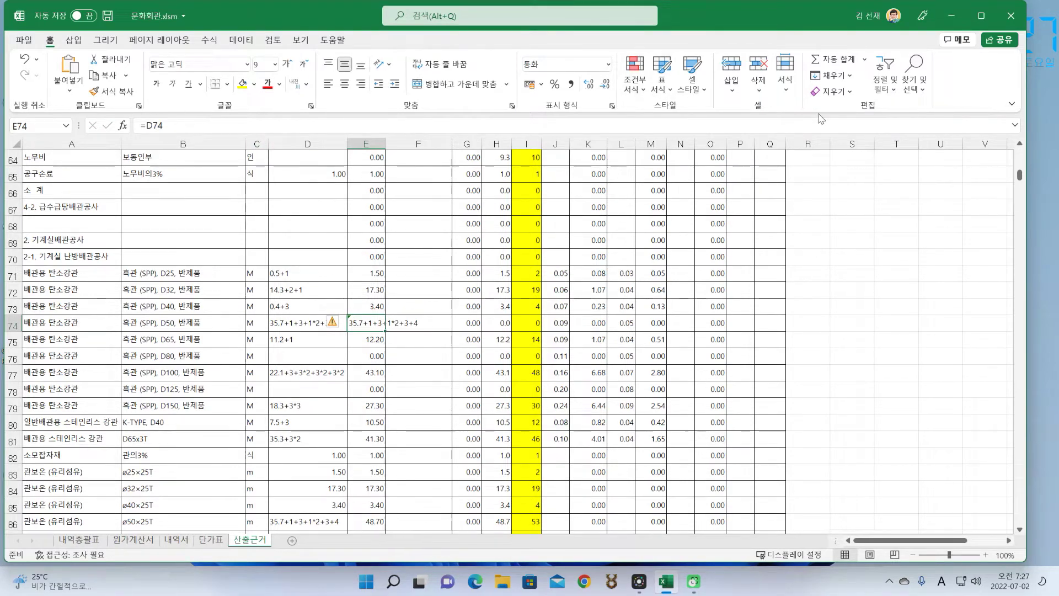
{"action": "left_click", "coordinate": [832, 59]}
{"action": "left_click", "coordinate": [309, 323]}
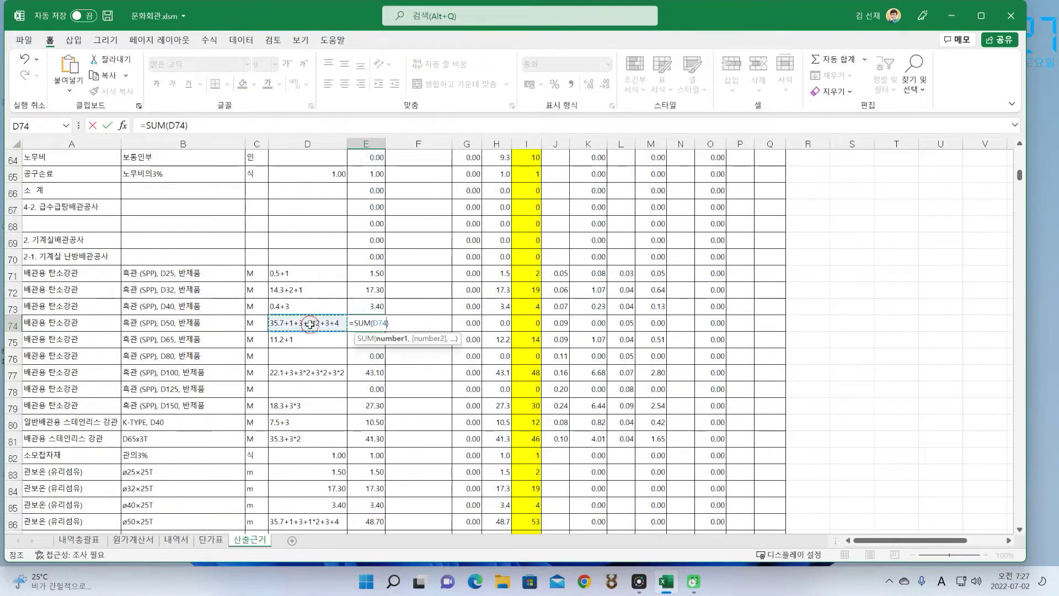
{"action": "key", "text": "Return"}
{"action": "left_click", "coordinate": [376, 327]}
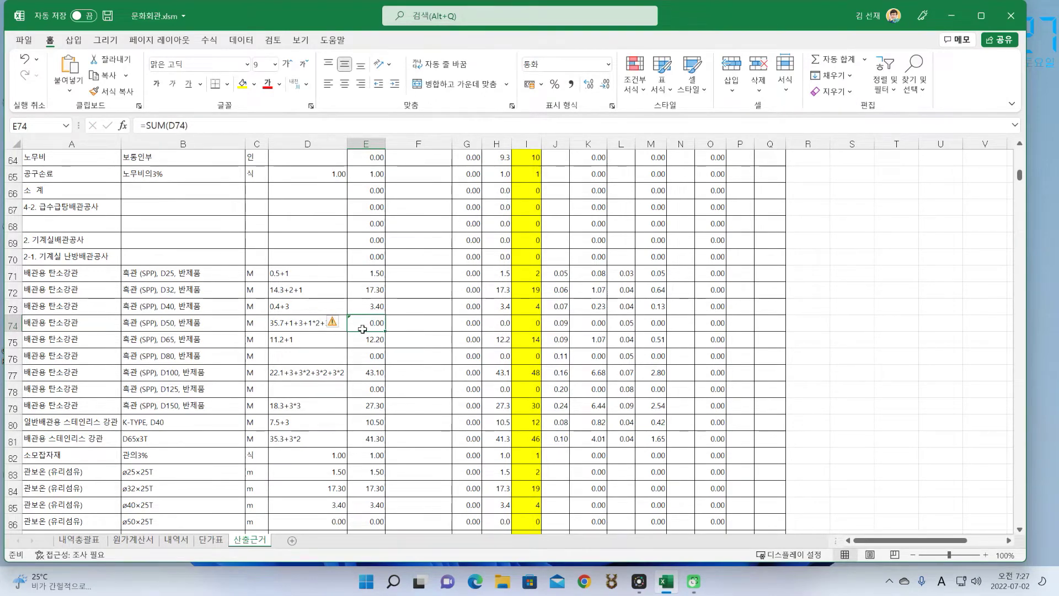
{"action": "key", "text": "Delete"}
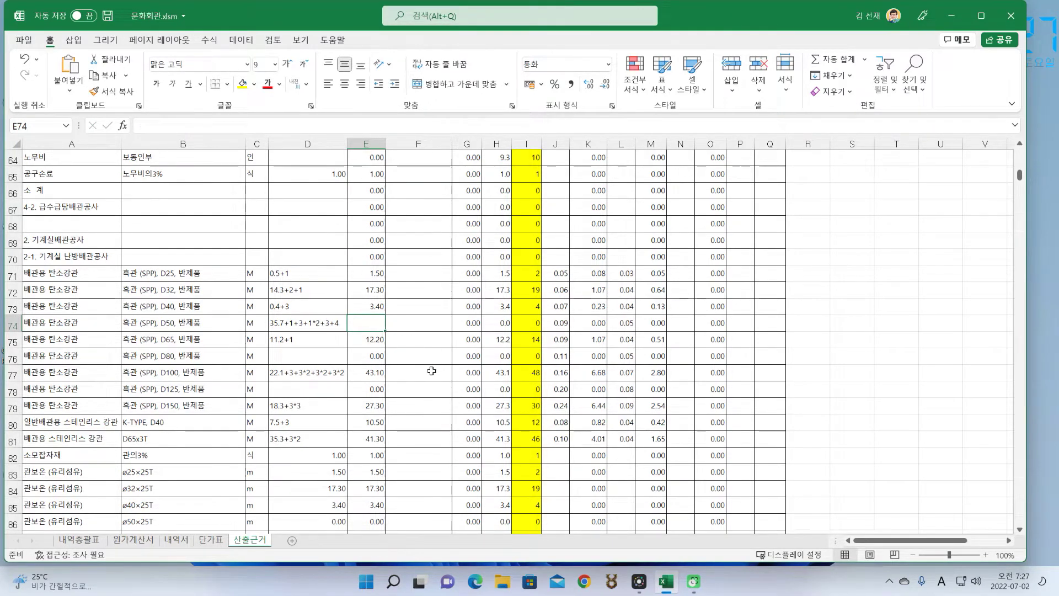
Step: Copy the expression text from D74 and paste it after an equals sign in E74, giving =35.7+1+3+1*2+3+4
{"action": "left_click", "coordinate": [312, 322]}
{"action": "left_click_drag", "start_coordinate": [224, 126], "coordinate": [138, 126]}
{"action": "key", "text": "ctrl+c"}
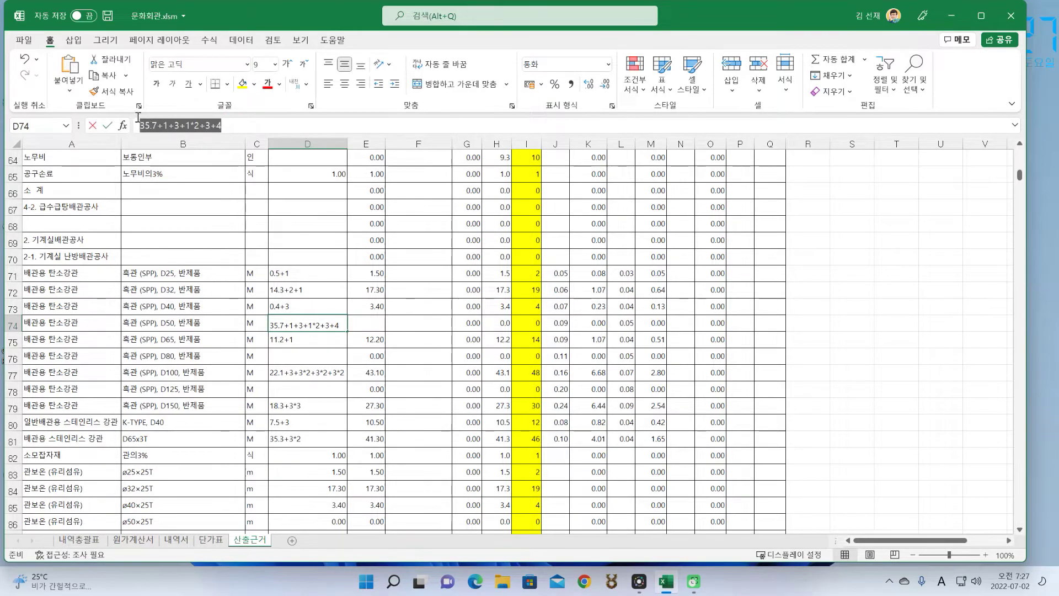
{"action": "key", "text": "Return"}
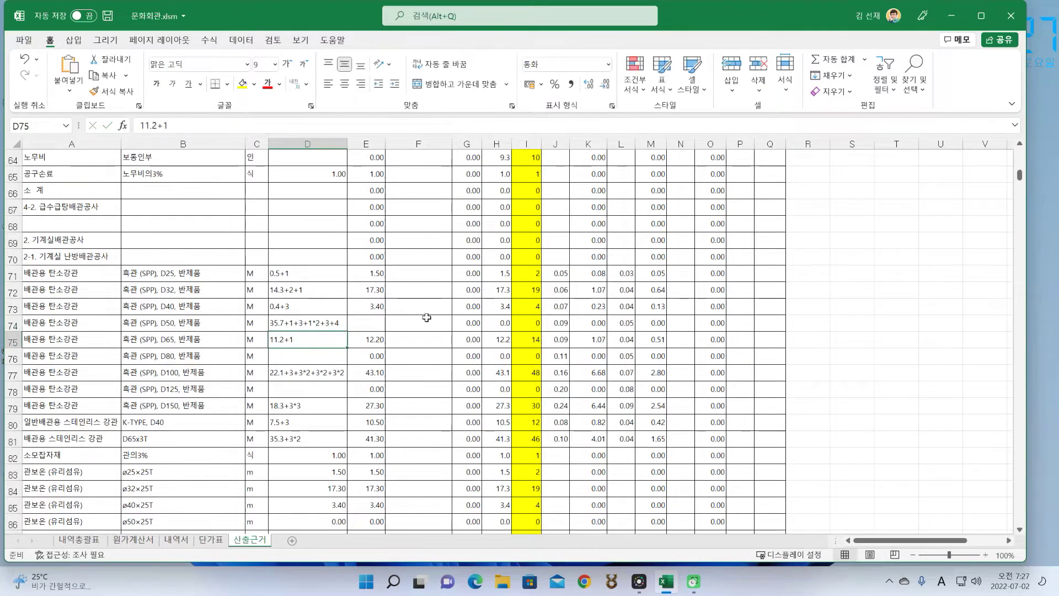
{"action": "left_click", "coordinate": [373, 326]}
{"action": "left_click", "coordinate": [164, 123]}
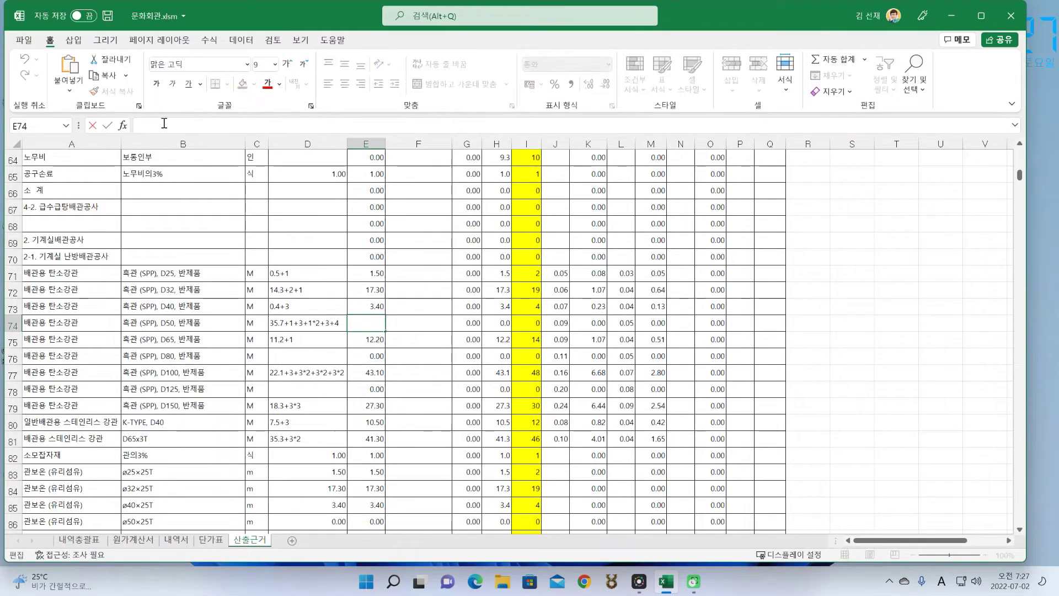
{"action": "type", "text": "="}
{"action": "key", "text": "ctrl+v"}
{"action": "key", "text": "Return"}
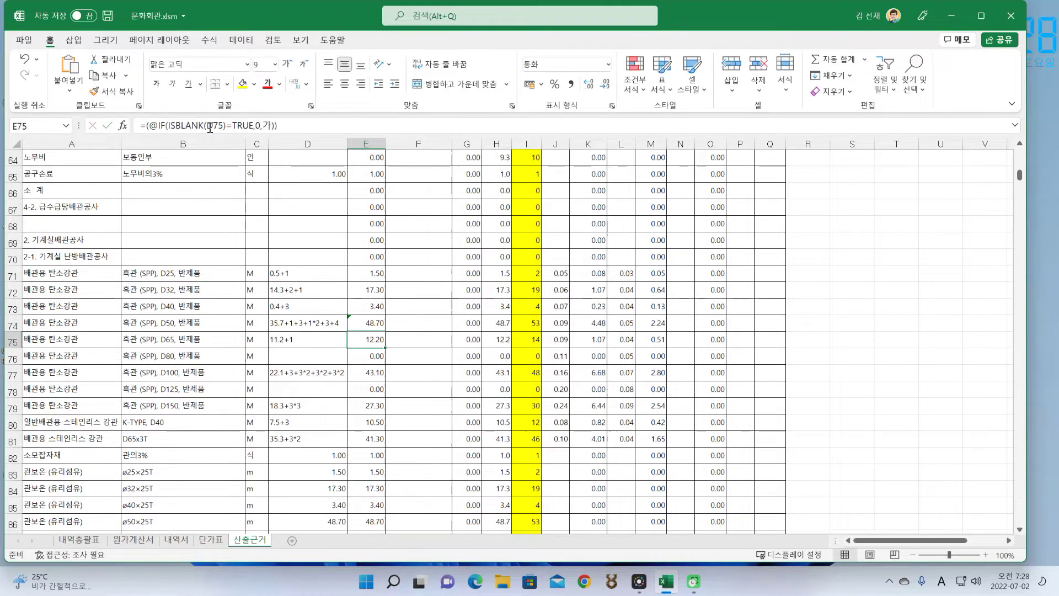
{"action": "left_click", "coordinate": [371, 320]}
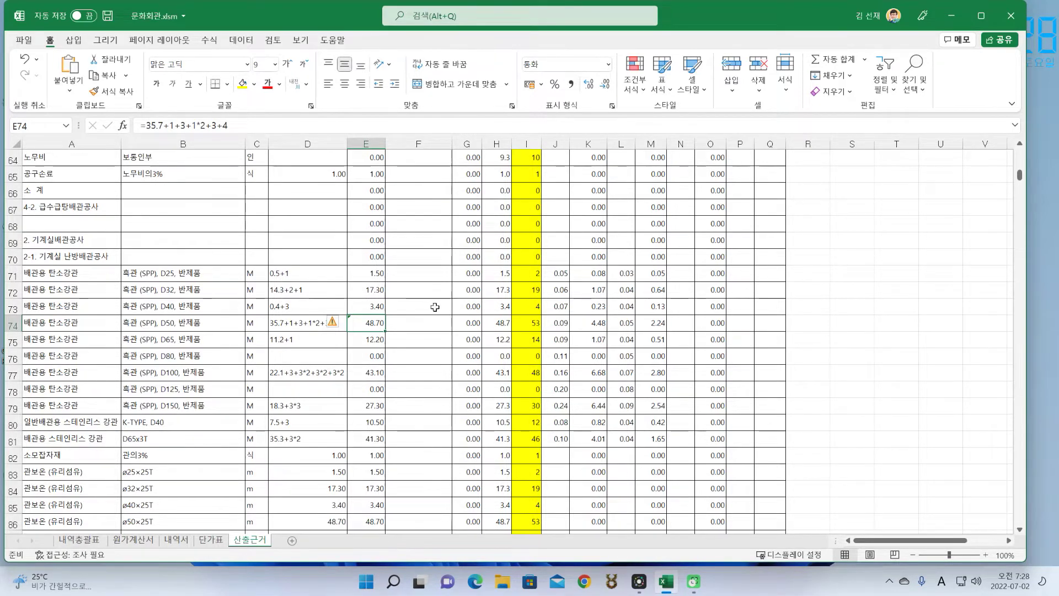
Step: Append +1 to the end of the calculation expression in D74
{"action": "left_click", "coordinate": [307, 323]}
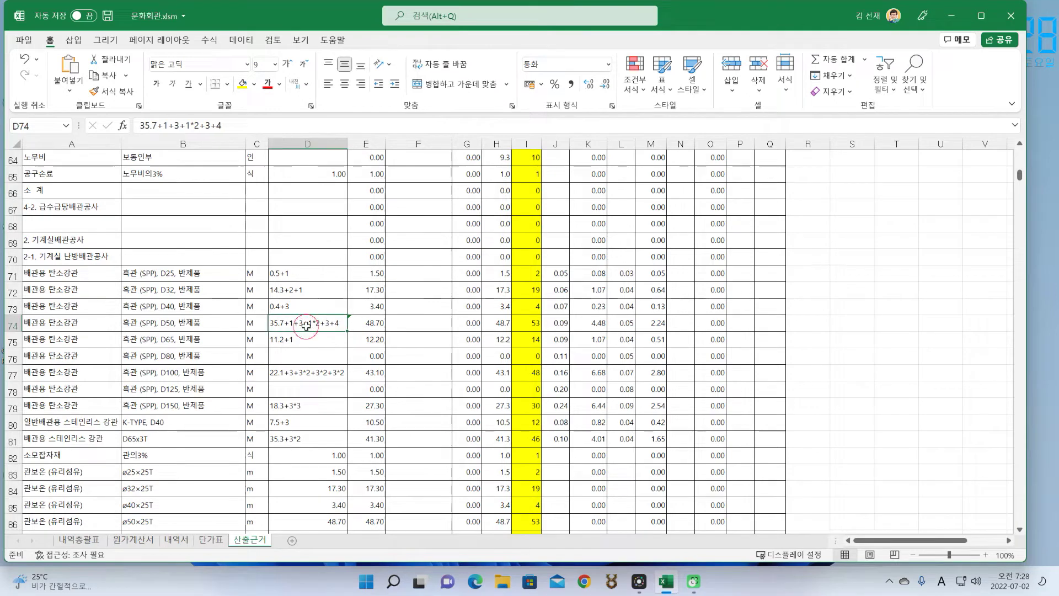
{"action": "key", "text": "F2"}
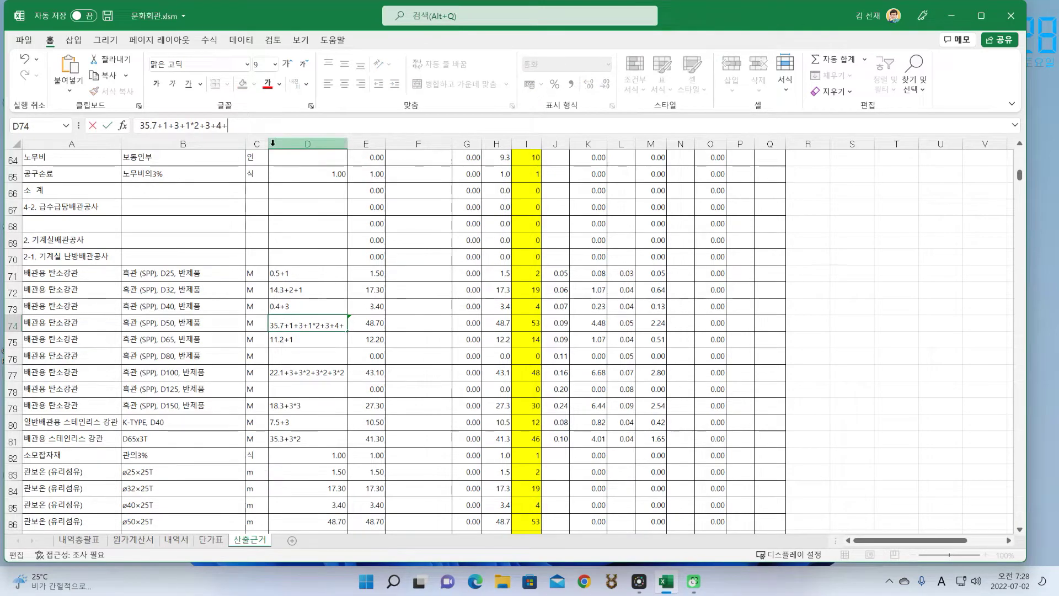
{"action": "type", "text": "+1"}
{"action": "key", "text": "Return"}
Step: Append +1 to the pasted formula in E74 to match the expression in D74
{"action": "left_click", "coordinate": [378, 325]}
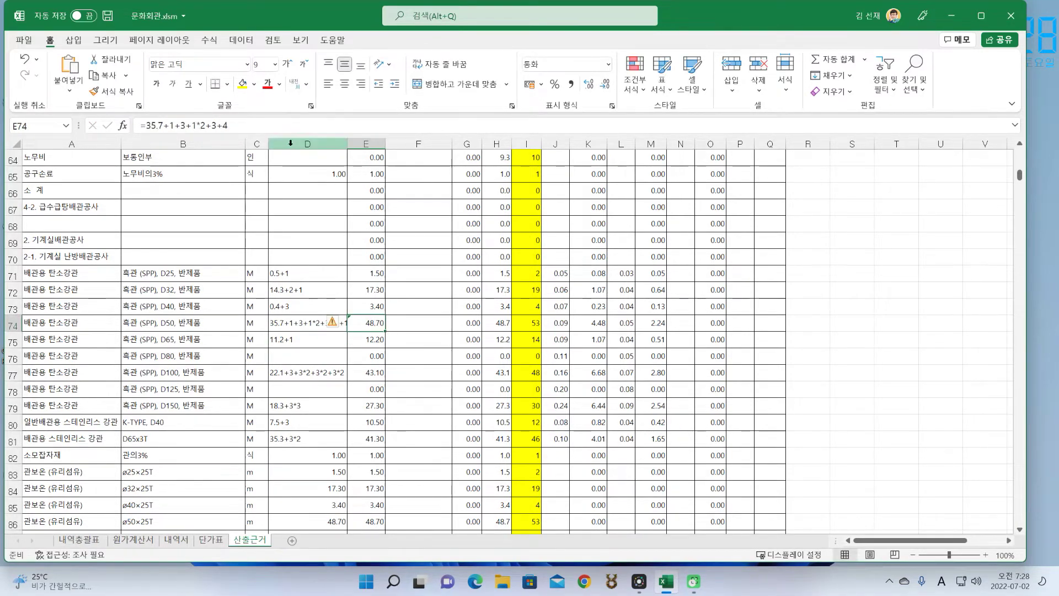
{"action": "left_click", "coordinate": [255, 123]}
{"action": "type", "text": "+1"}
{"action": "key", "text": "Return"}
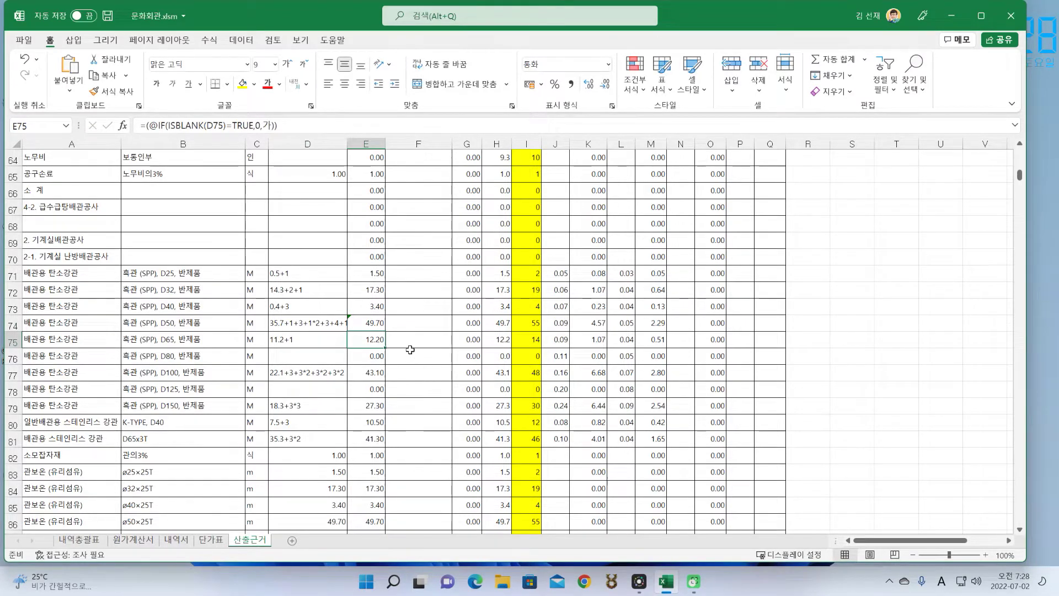
Step: Compare the pasted formula in E74 with the one in E72, and clear E74
{"action": "left_click", "coordinate": [369, 321]}
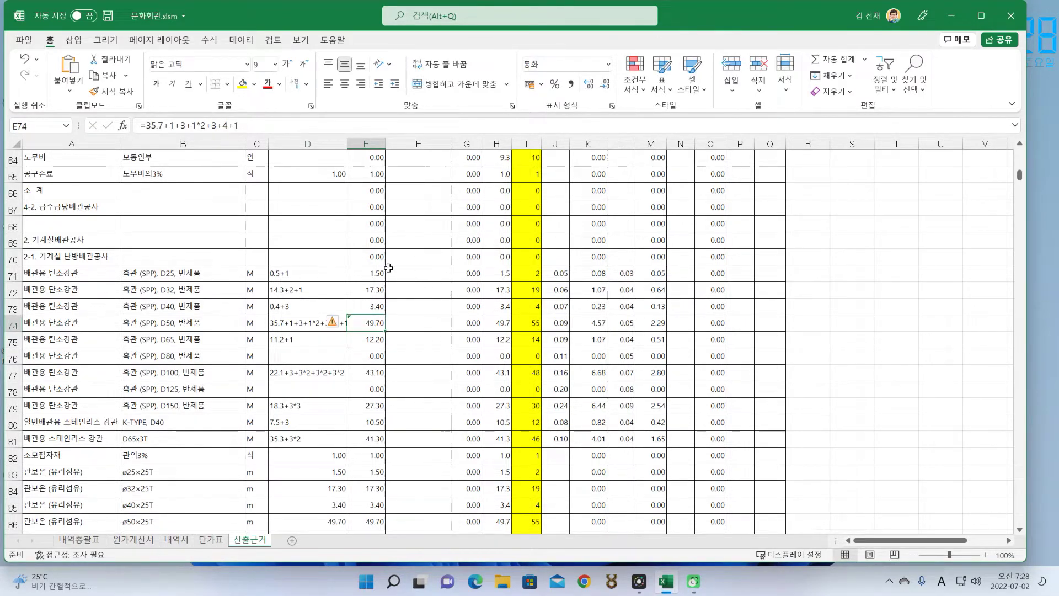
{"action": "left_click", "coordinate": [374, 291]}
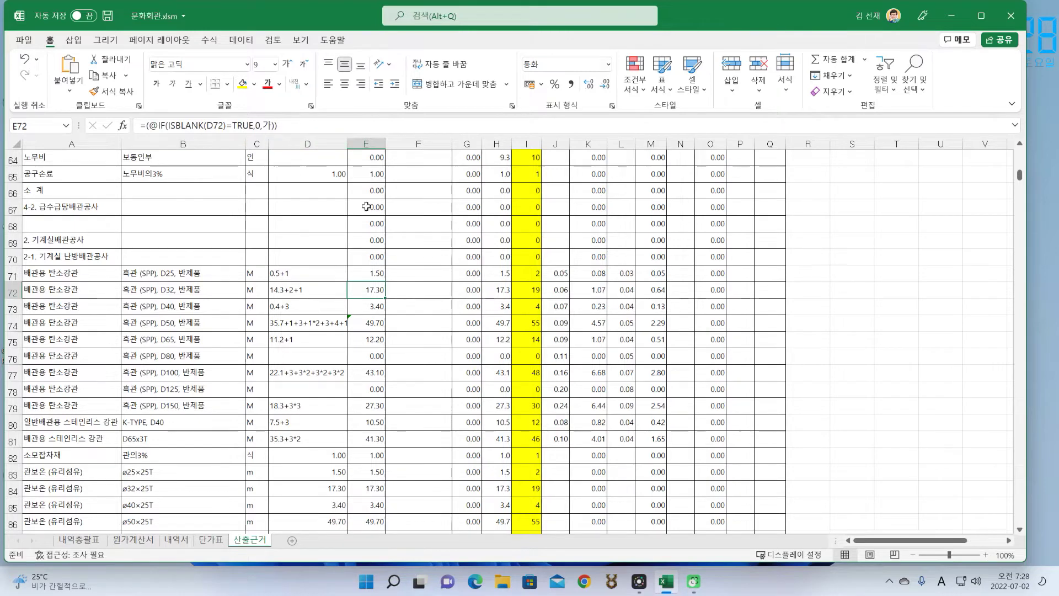
{"action": "left_click", "coordinate": [378, 326]}
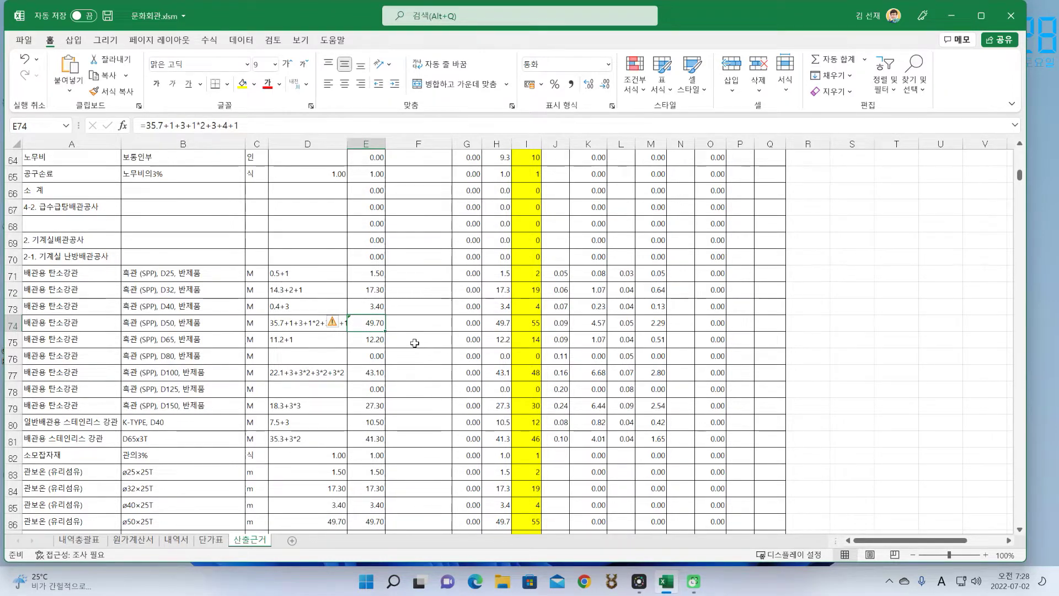
{"action": "key", "text": "Delete"}
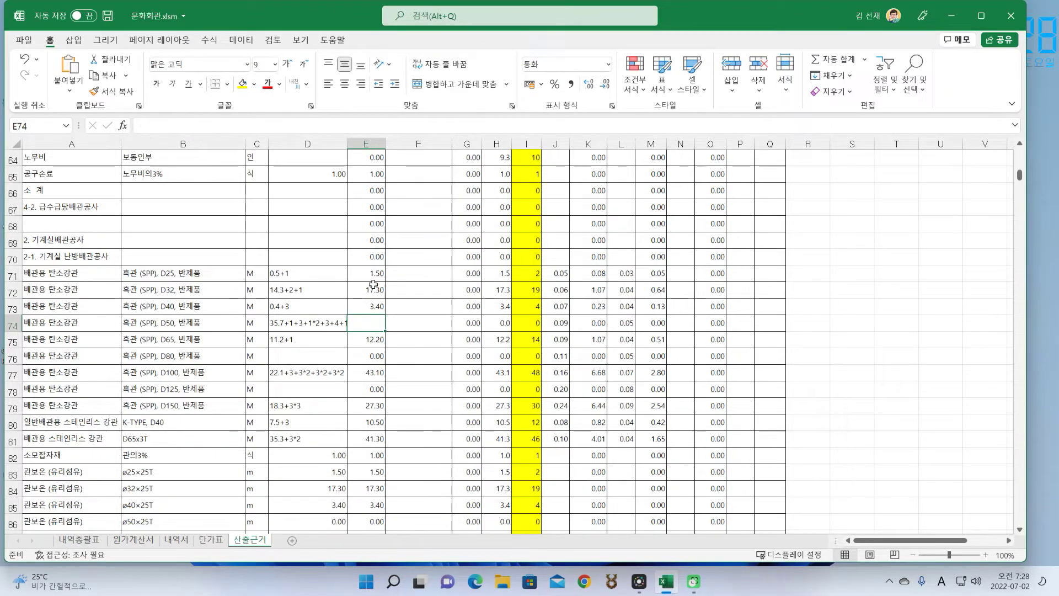
Step: Examine the ISBLANK formulas in E71 and E73 as models for the empty cell E74
{"action": "left_click", "coordinate": [374, 273]}
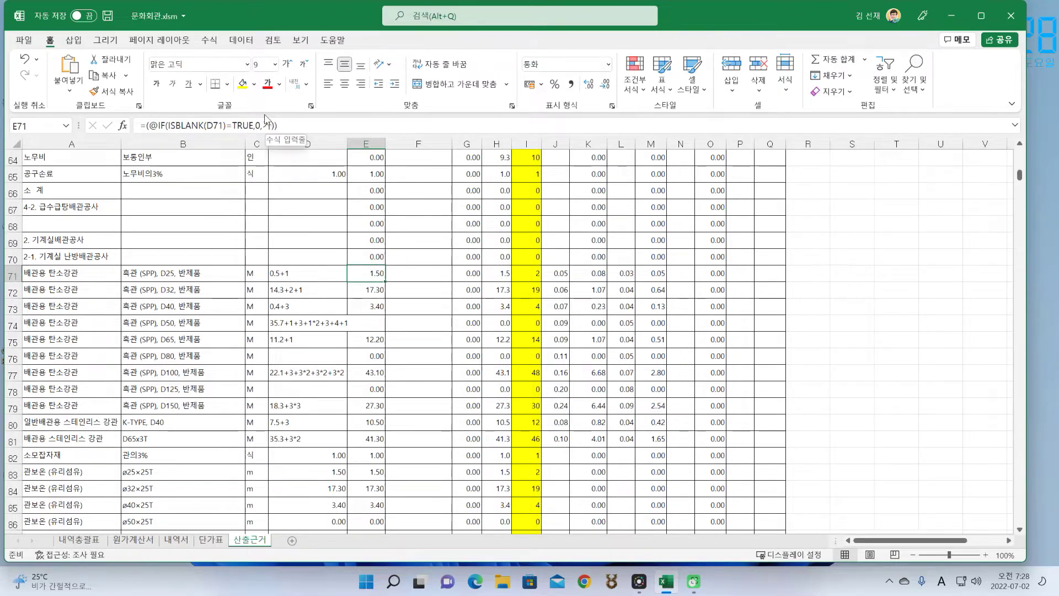
{"action": "left_click", "coordinate": [365, 325]}
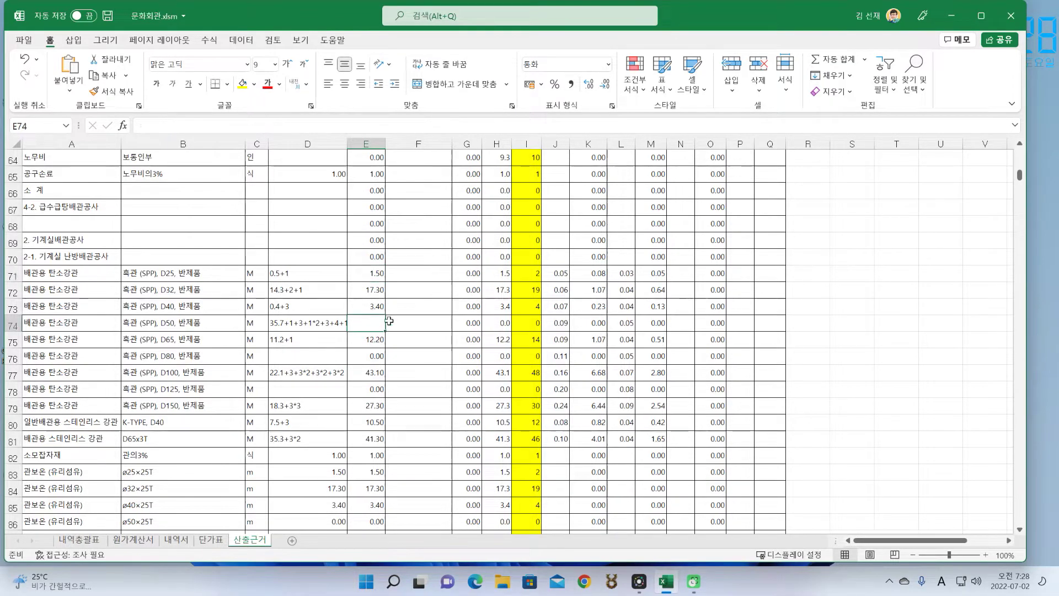
{"action": "left_click", "coordinate": [368, 235]}
{"action": "left_click", "coordinate": [370, 323]}
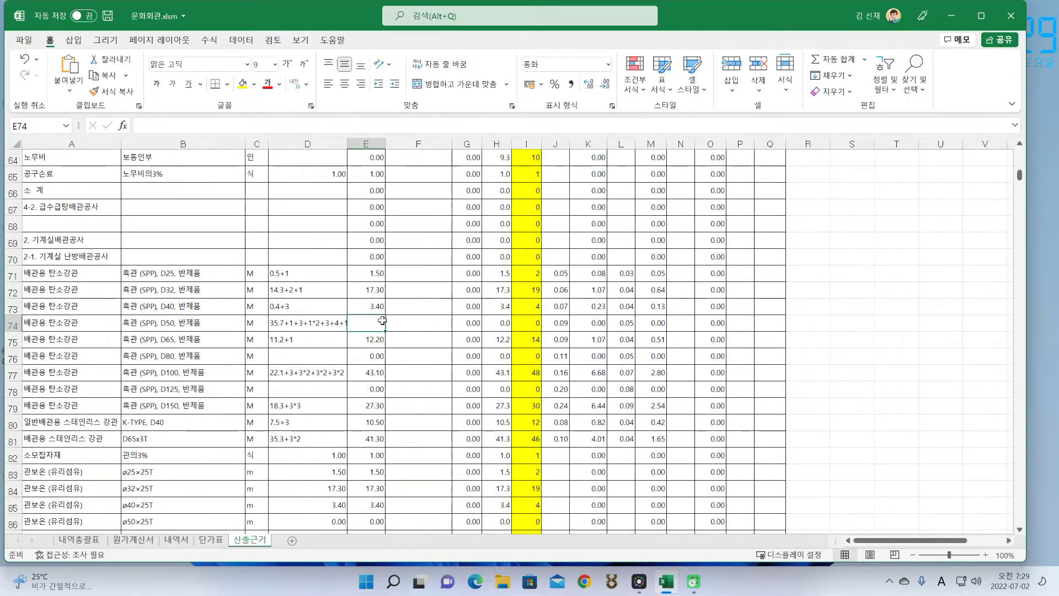
{"action": "left_click", "coordinate": [354, 306]}
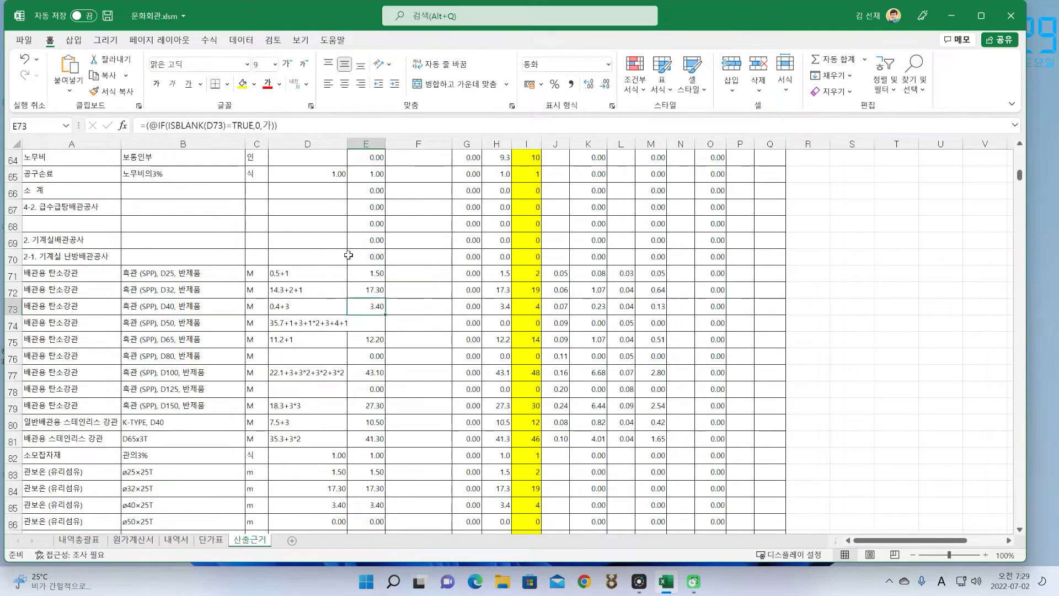
{"action": "left_click", "coordinate": [369, 320]}
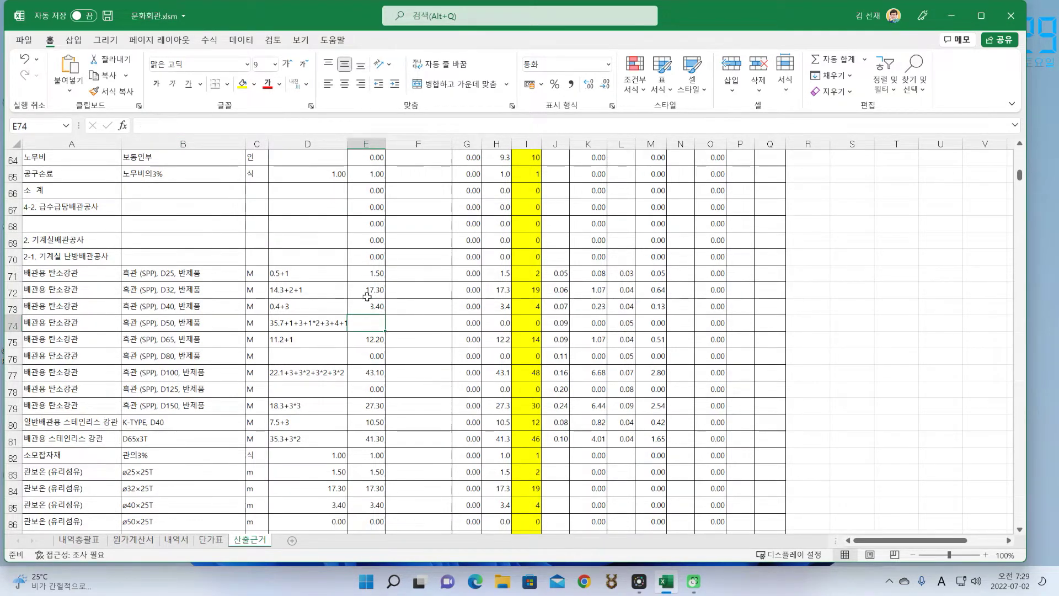
Step: Inspect what the defined name 가 refers to in the Name Manager, and close it
{"action": "left_click", "coordinate": [209, 42]}
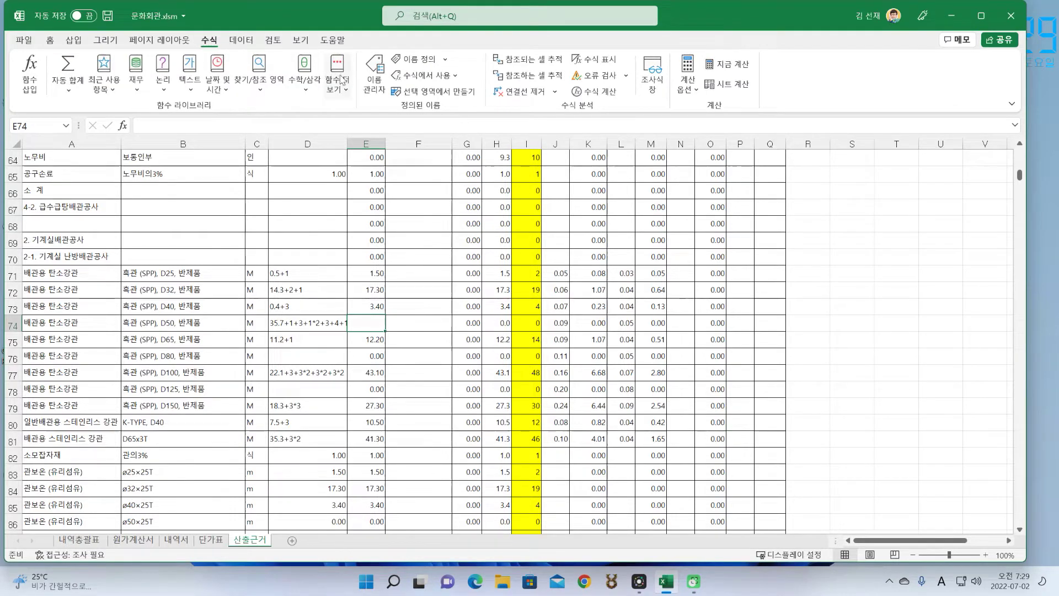
{"action": "left_click", "coordinate": [374, 91]}
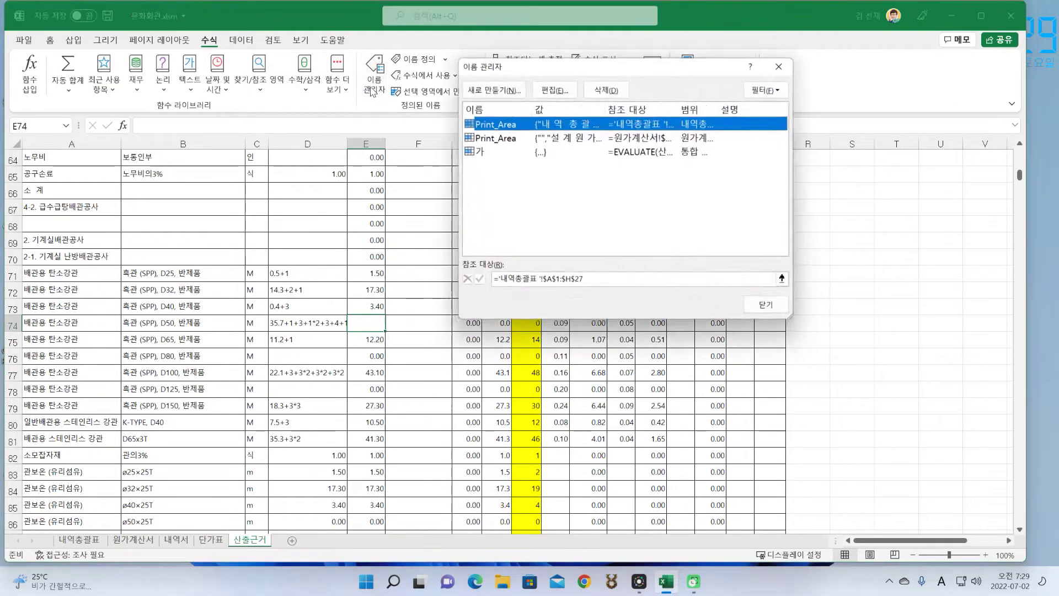
{"action": "left_click", "coordinate": [478, 152]}
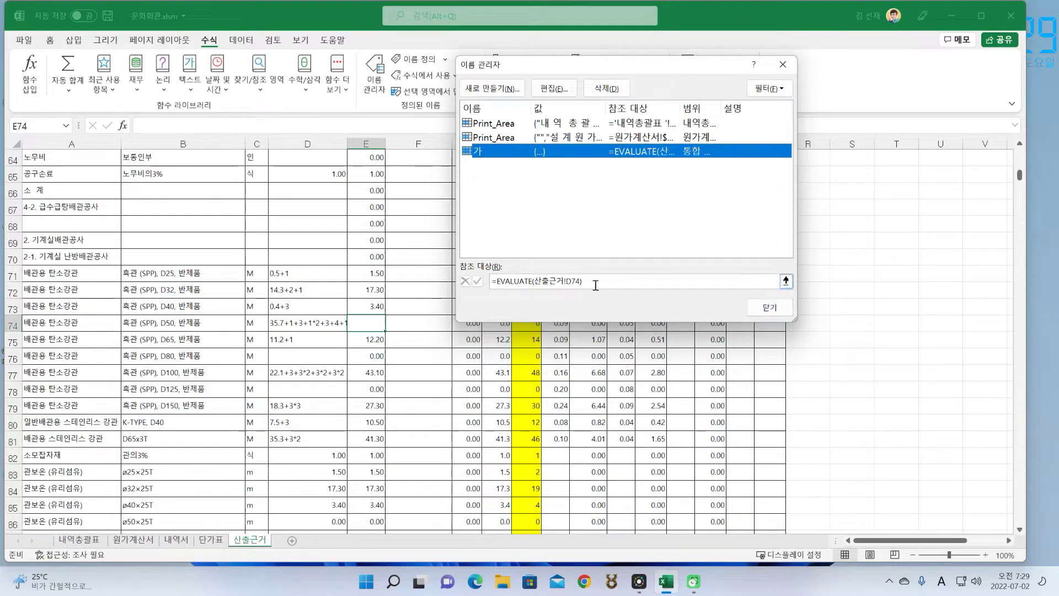
{"action": "left_click", "coordinate": [764, 305]}
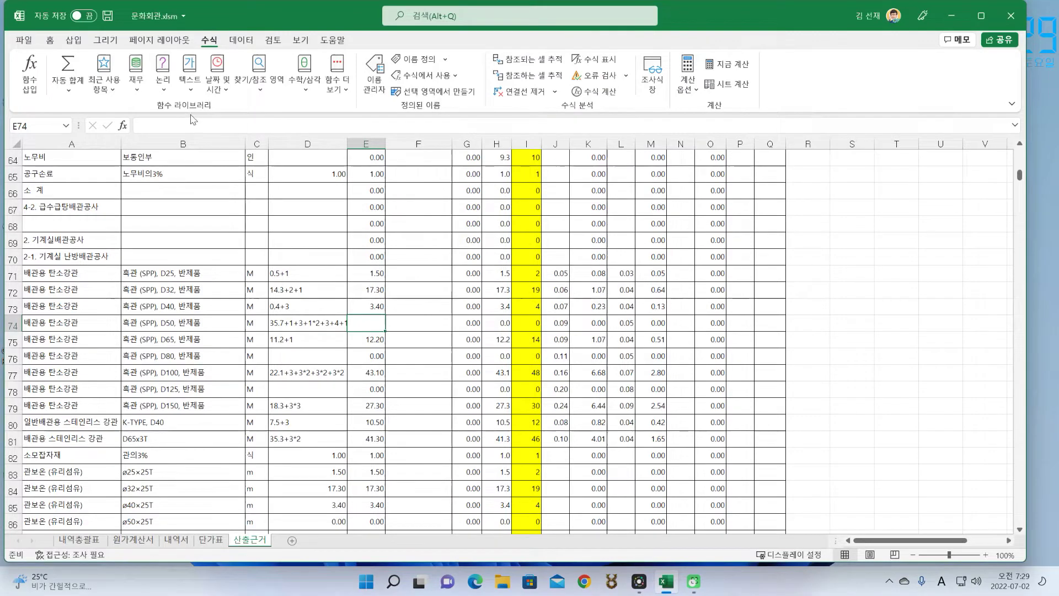
Step: Look for EVALUATE in the full function list of the Insert Function wizard, and close it without inserting anything
{"action": "left_click", "coordinate": [123, 125]}
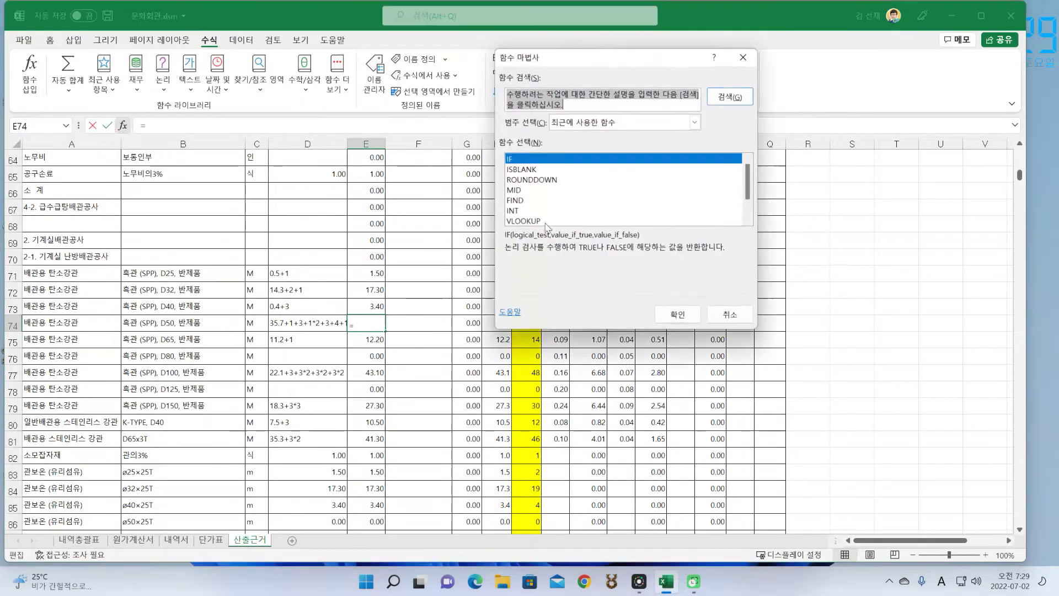
{"action": "left_click", "coordinate": [695, 122]}
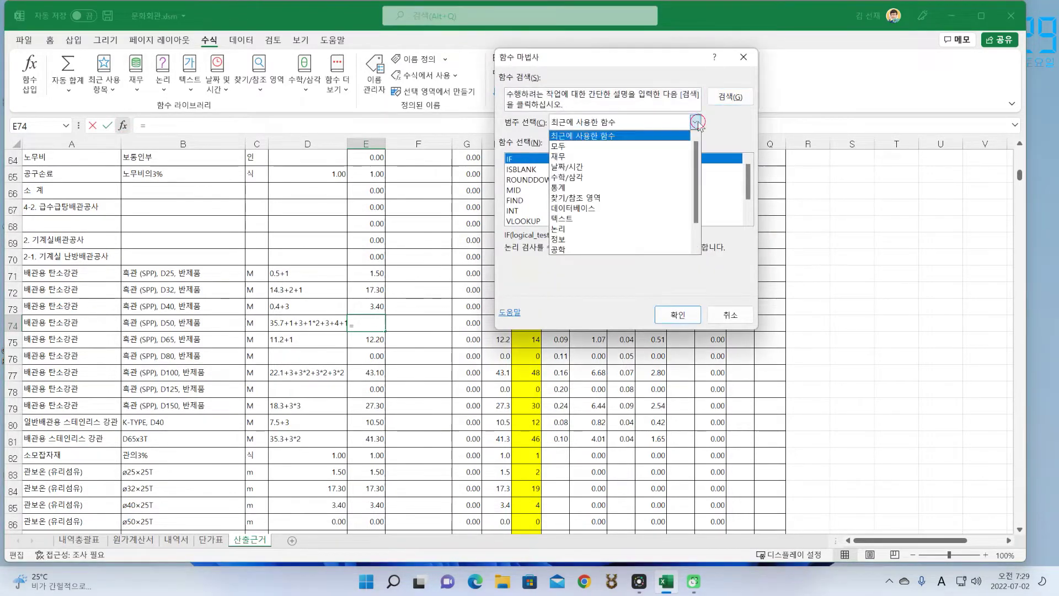
{"action": "left_click", "coordinate": [620, 147]}
{"action": "scroll", "coordinate": [650, 198], "scroll_direction": "down", "scroll_amount": 4}
{"action": "scroll", "coordinate": [656, 203], "scroll_direction": "down", "scroll_amount": 20}
{"action": "scroll", "coordinate": [657, 205], "scroll_direction": "down", "scroll_amount": 10}
{"action": "scroll", "coordinate": [657, 205], "scroll_direction": "down", "scroll_amount": 2}
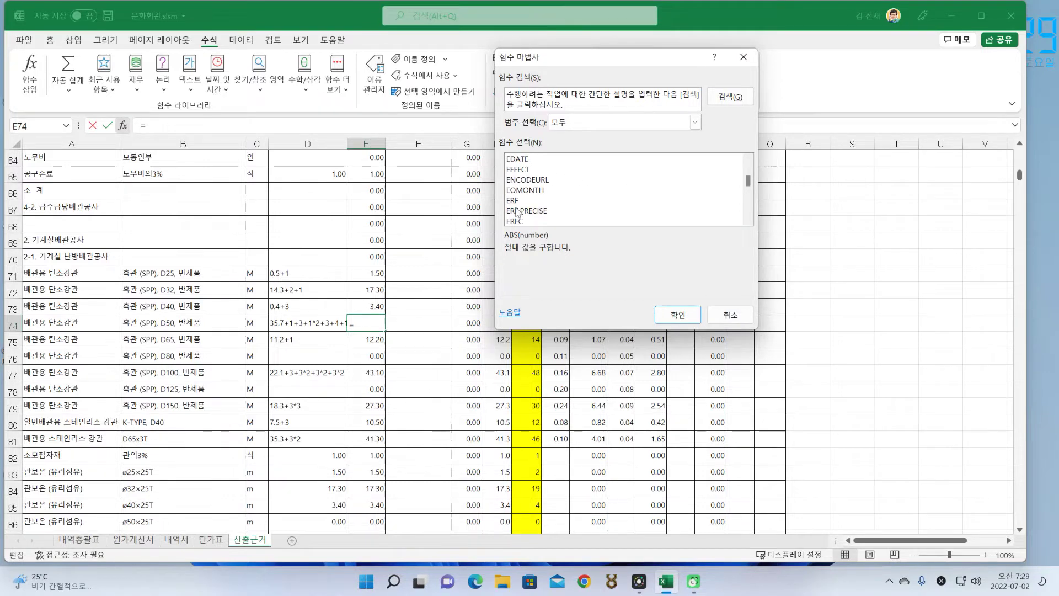
{"action": "left_click", "coordinate": [518, 212]}
{"action": "scroll", "coordinate": [527, 209], "scroll_direction": "down", "scroll_amount": 2}
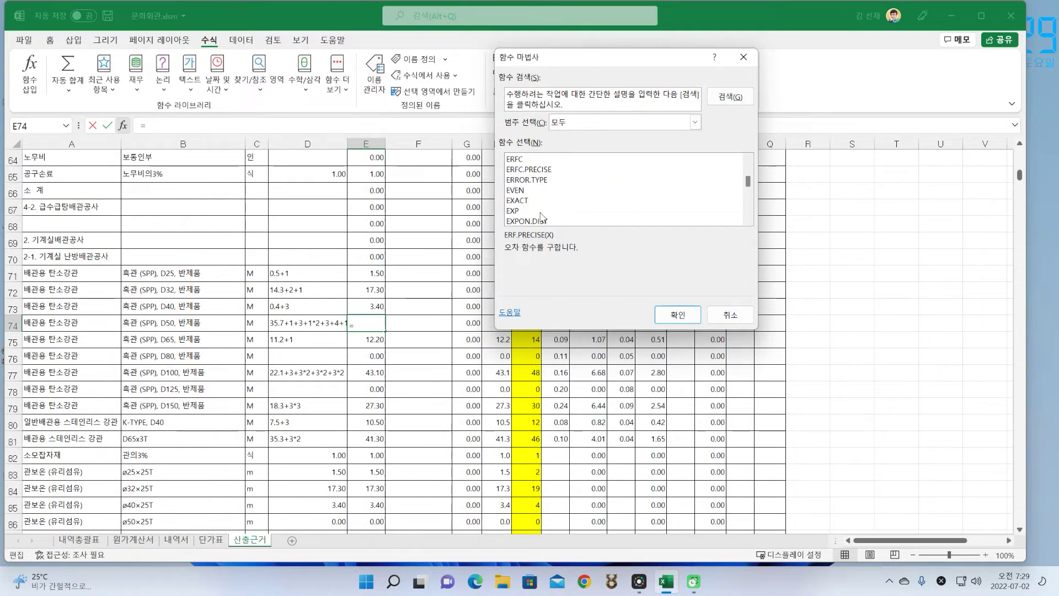
{"action": "left_click", "coordinate": [516, 190]}
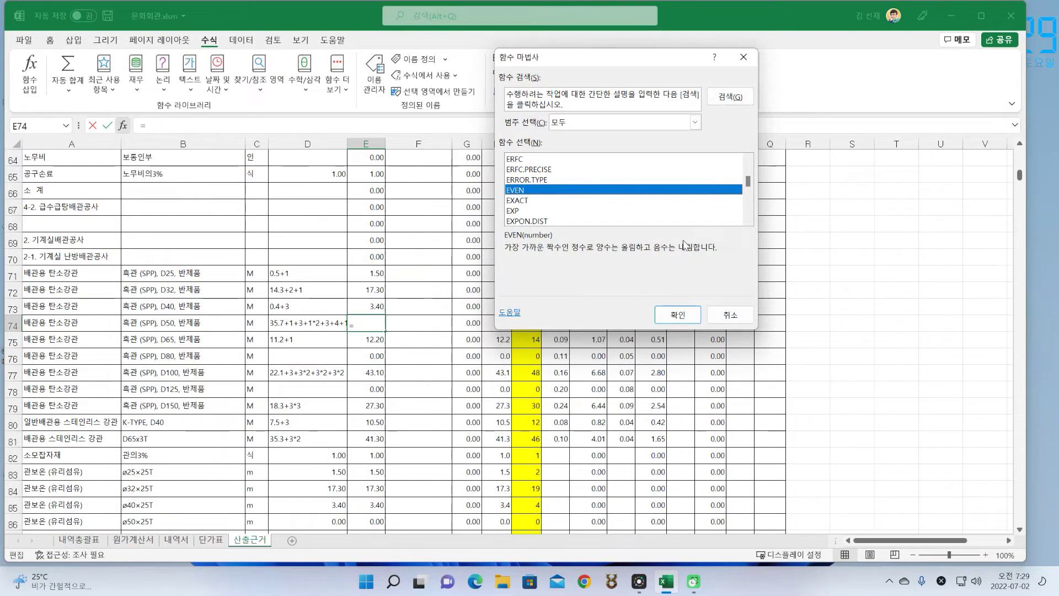
{"action": "left_click", "coordinate": [743, 57]}
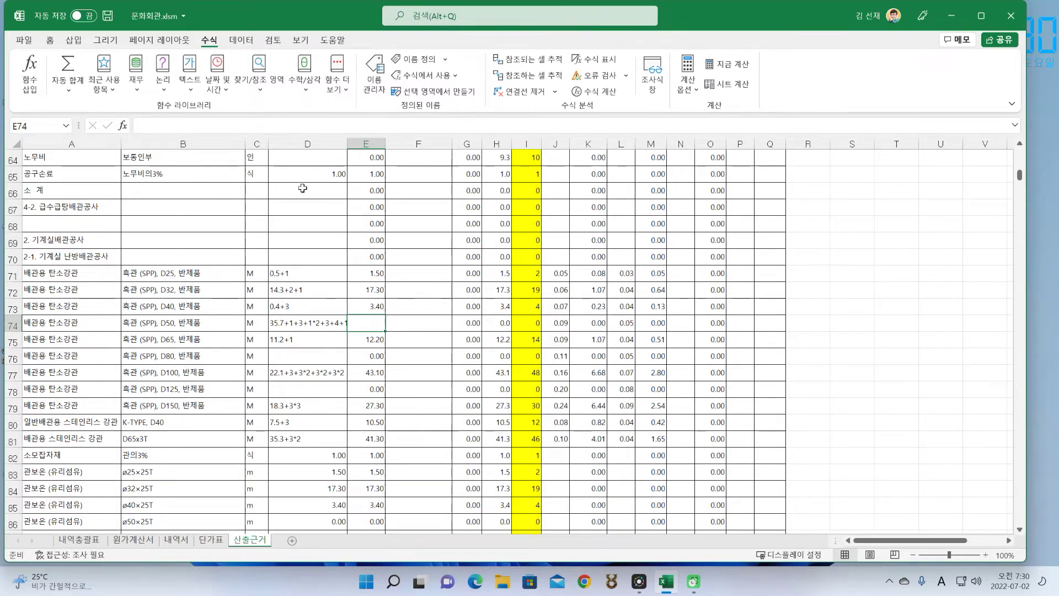
Step: Examine the EVALUATE reference of the defined name 가 for E74 again, and close the Name Manager
{"action": "left_click", "coordinate": [376, 94]}
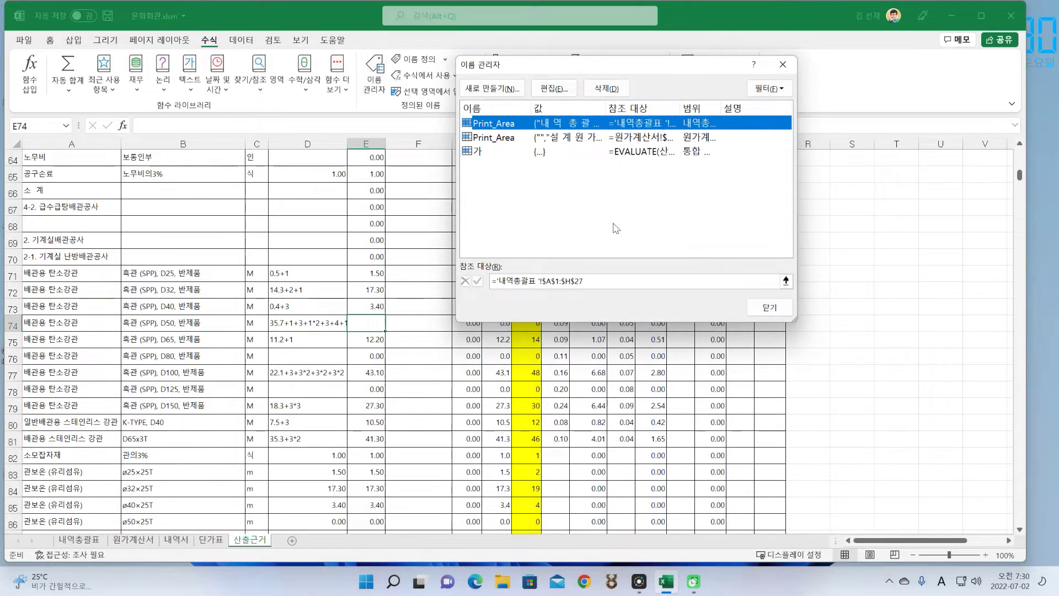
{"action": "left_click", "coordinate": [520, 157]}
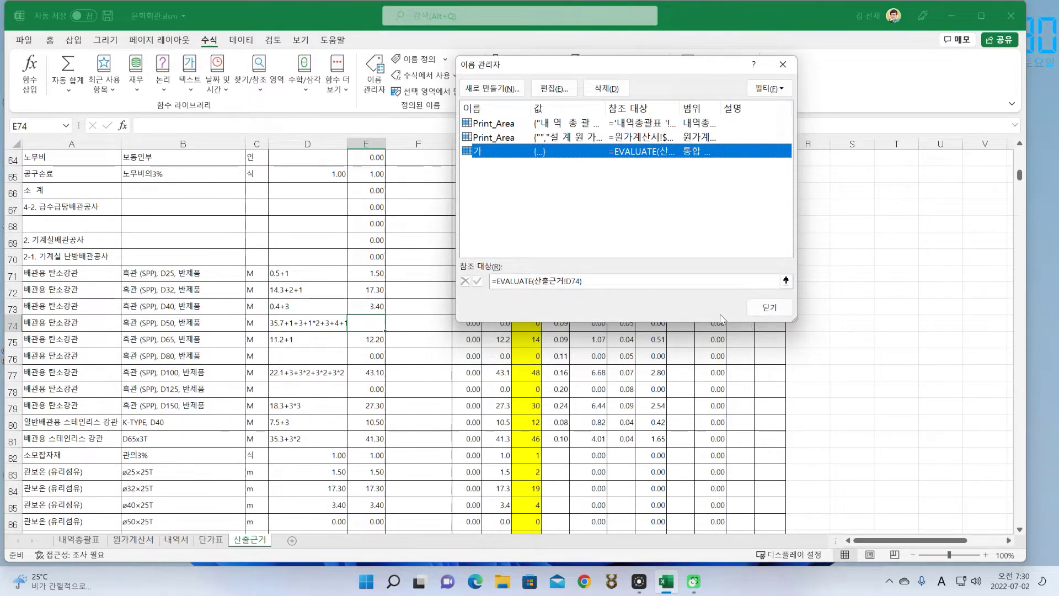
{"action": "left_click", "coordinate": [768, 309]}
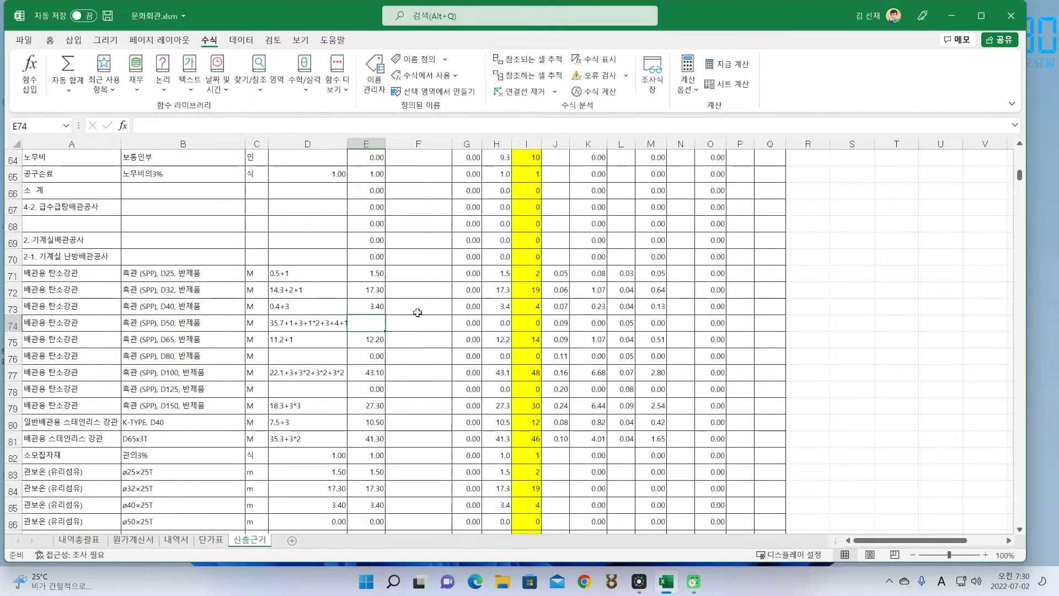
Step: Try the formula =가 in E74, and clear the cell
{"action": "type", "text": "=rk"}
{"action": "key", "text": "BackSpace"}
{"action": "key", "text": "BackSpace"}
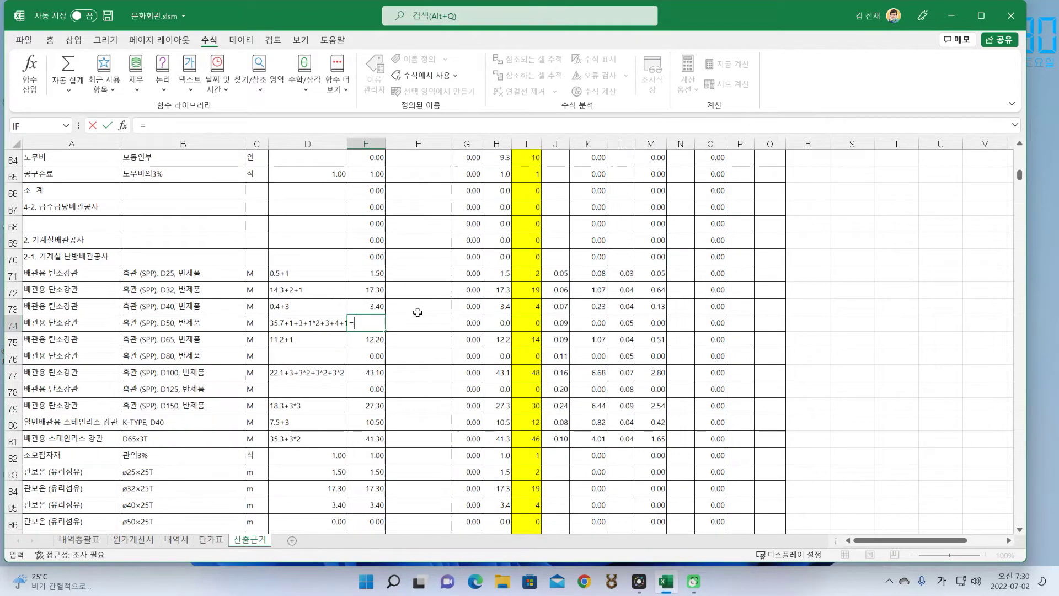
{"action": "type", "text": "가"}
{"action": "key", "text": "Return"}
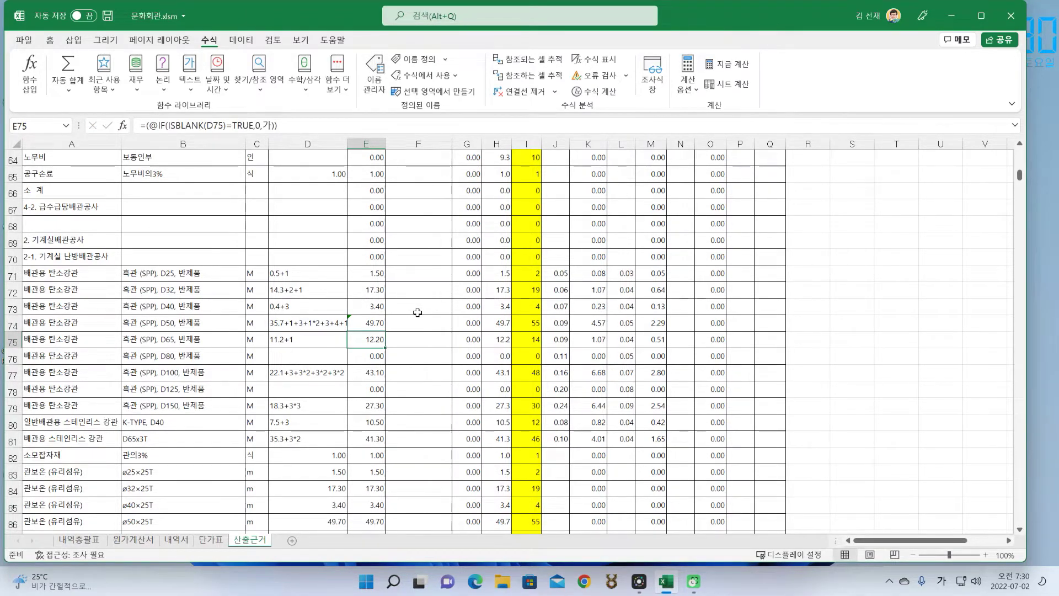
{"action": "key", "text": "Up"}
{"action": "key", "text": "Delete"}
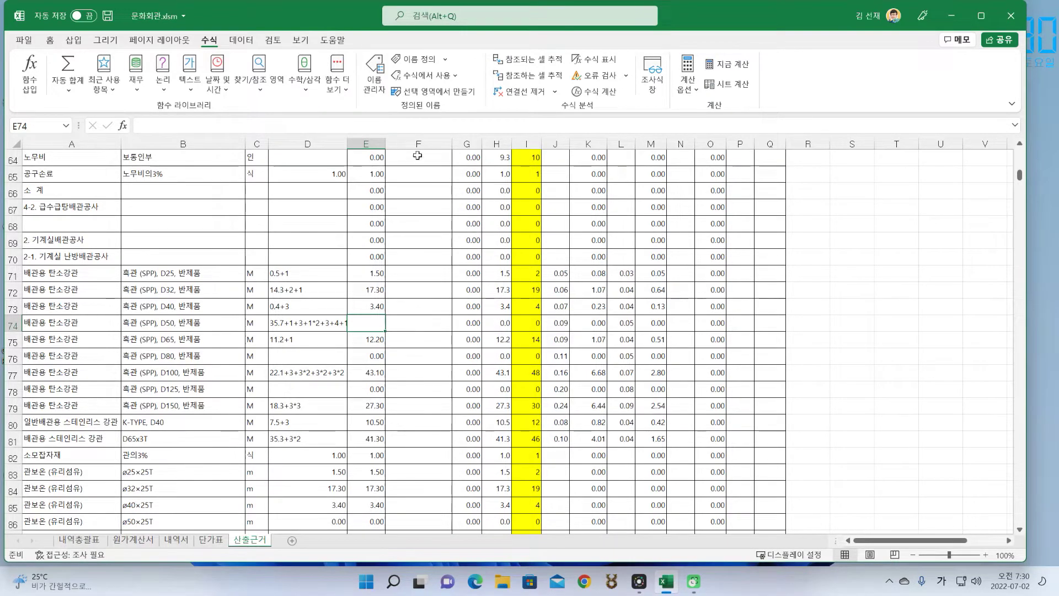
Step: Delete the defined name 가 from the workbook, and close the Name Manager
{"action": "left_click", "coordinate": [375, 84]}
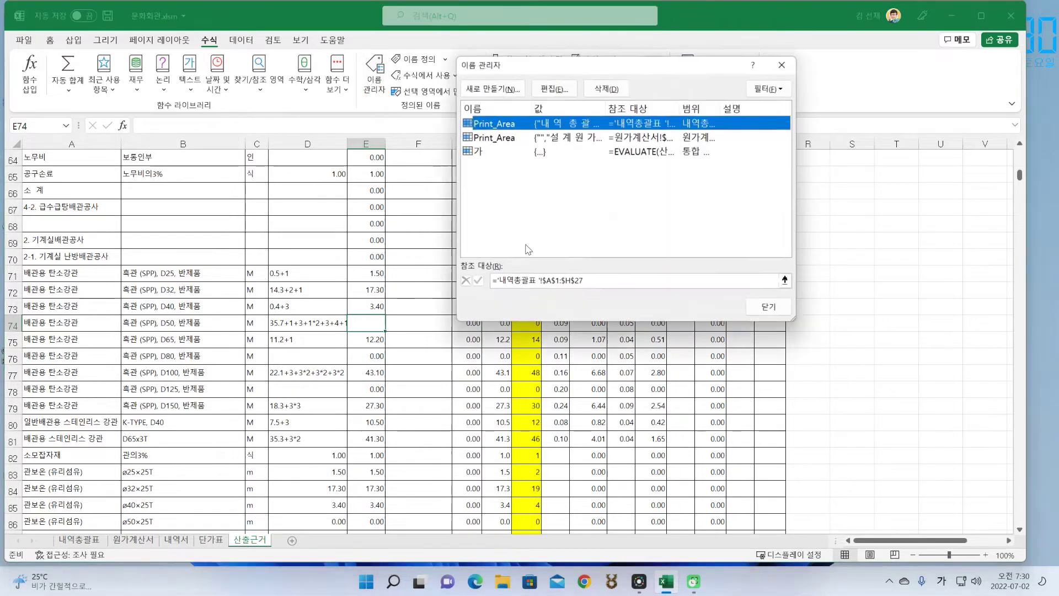
{"action": "left_click", "coordinate": [501, 154]}
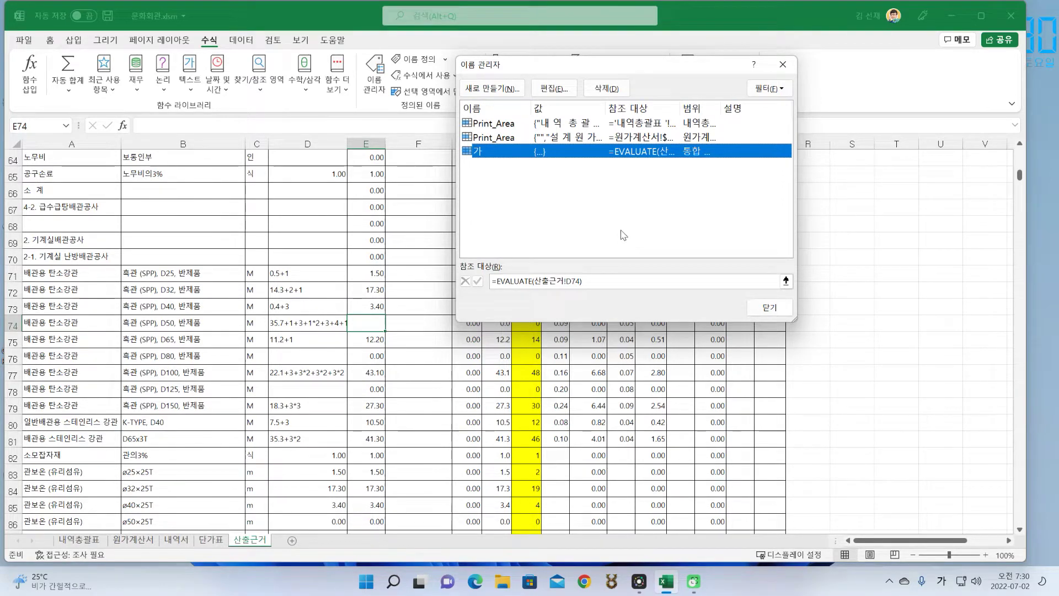
{"action": "left_click", "coordinate": [606, 88]}
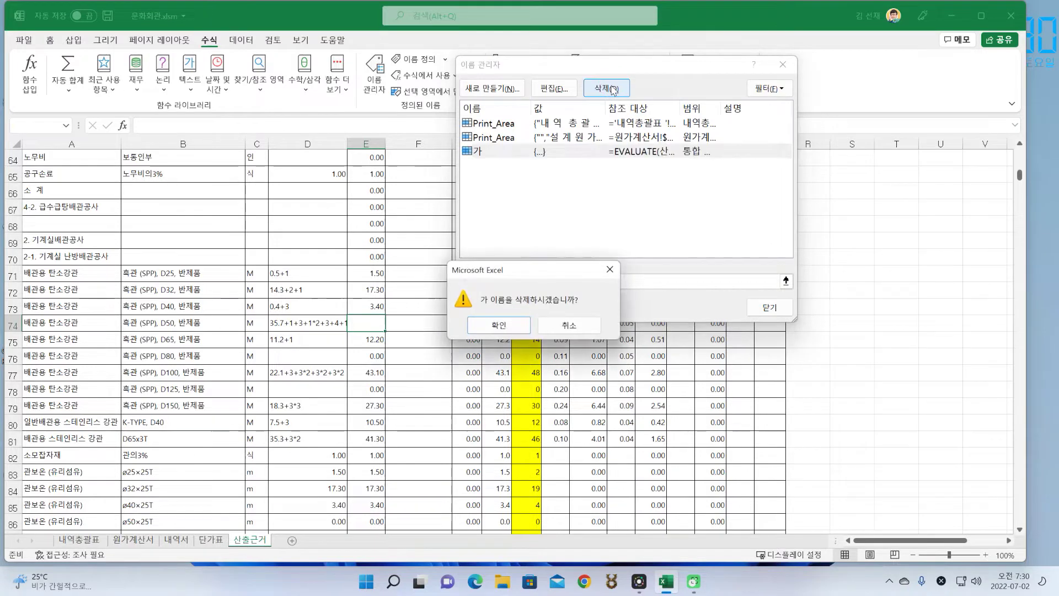
{"action": "left_click", "coordinate": [525, 330]}
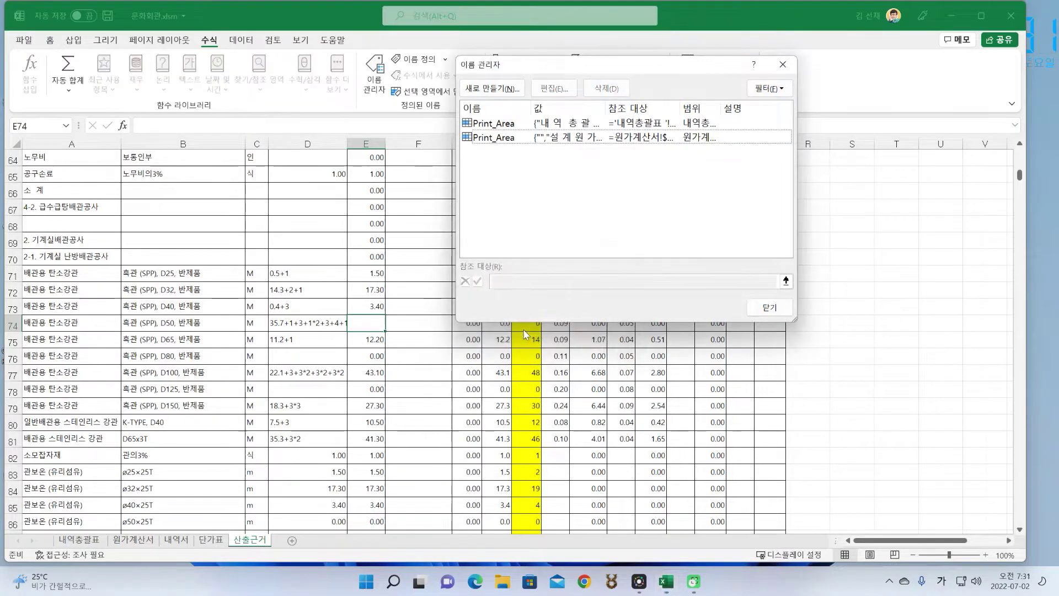
{"action": "left_click", "coordinate": [770, 306]}
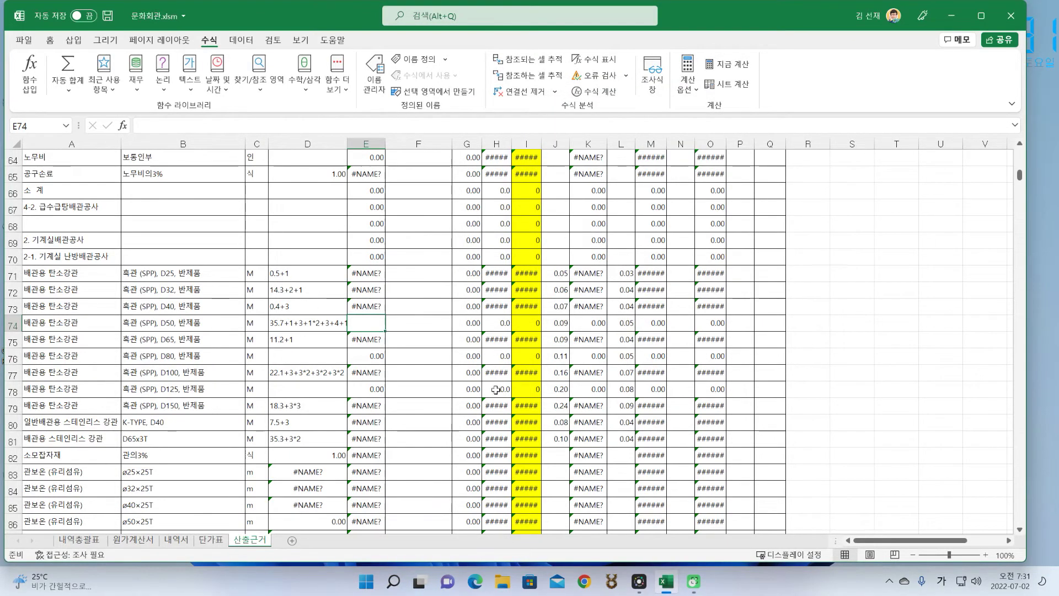
Step: Clear the formulas in E70:E75
{"action": "left_click", "coordinate": [374, 258]}
{"action": "left_click_drag", "start_coordinate": [373, 257], "coordinate": [376, 337]}
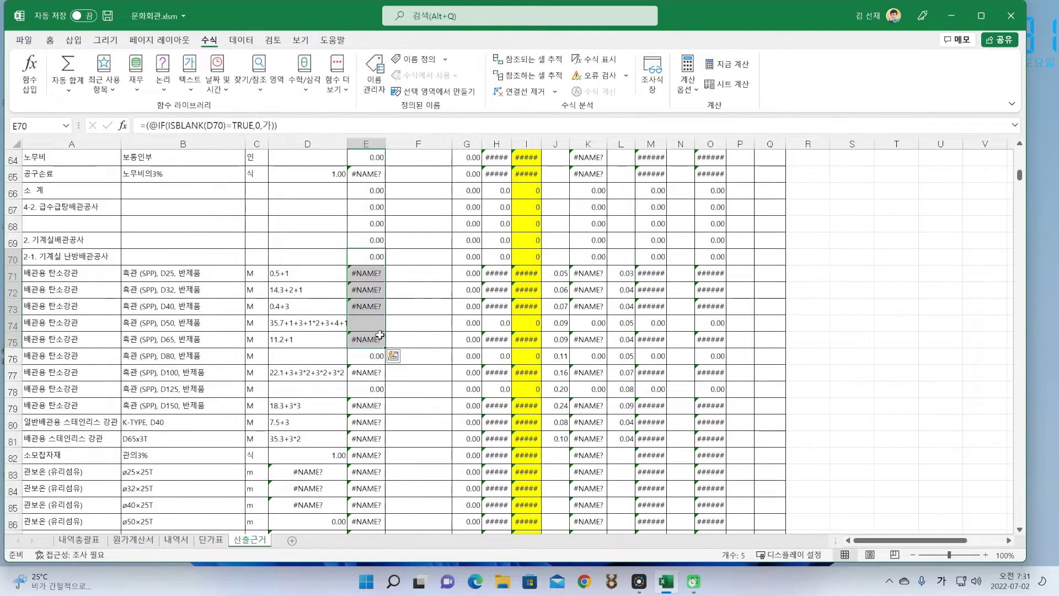
{"action": "key", "text": "Delete"}
Step: Try the formula =가 in E71 without the defined name, and clear the cell
{"action": "left_click", "coordinate": [383, 287]}
{"action": "left_click", "coordinate": [378, 273]}
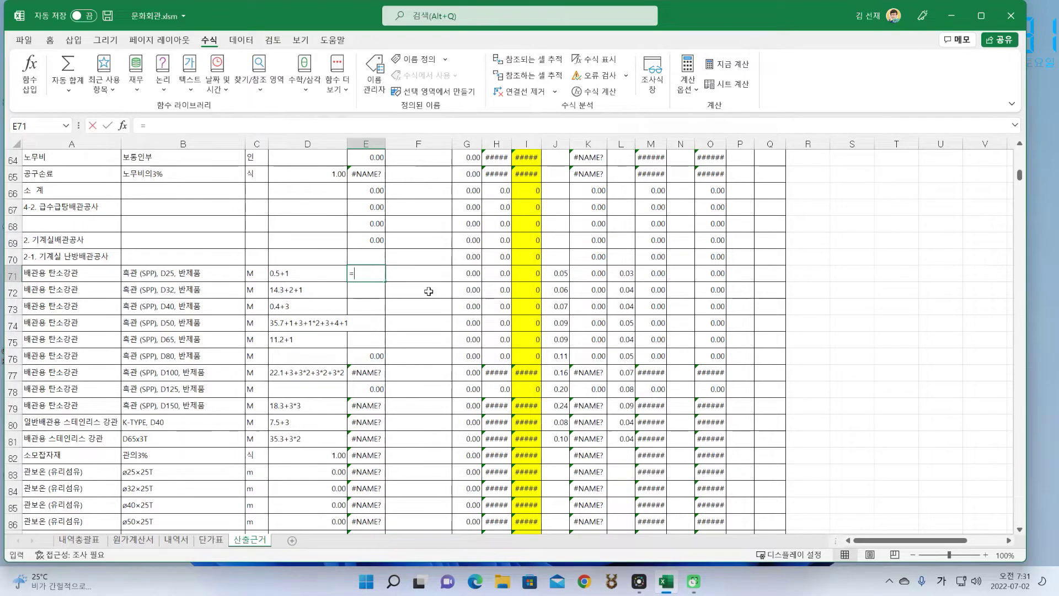
{"action": "type", "text": "=가"}
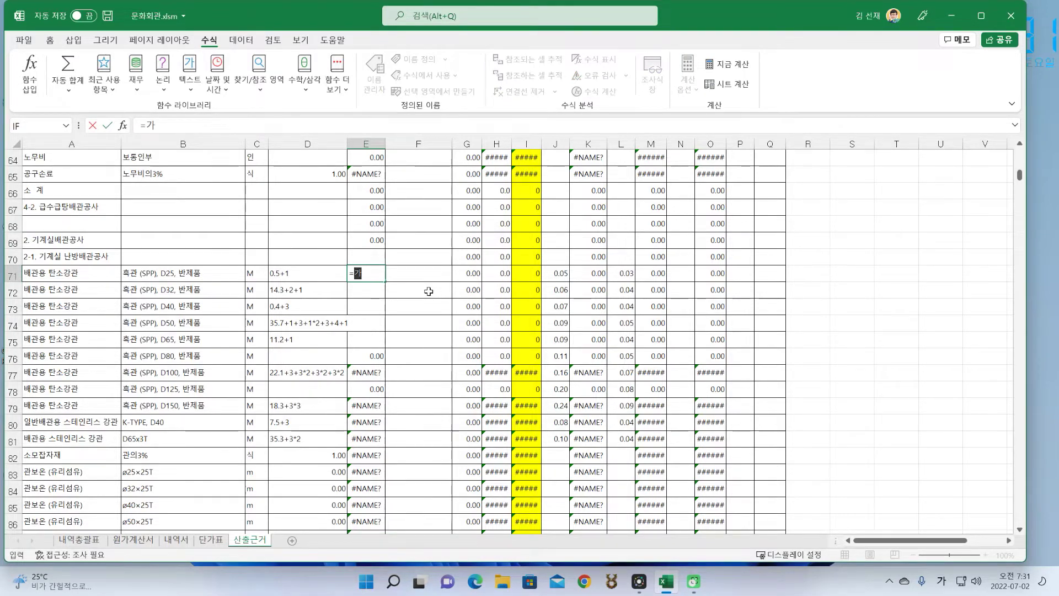
{"action": "key", "text": "Return"}
{"action": "key", "text": "Up"}
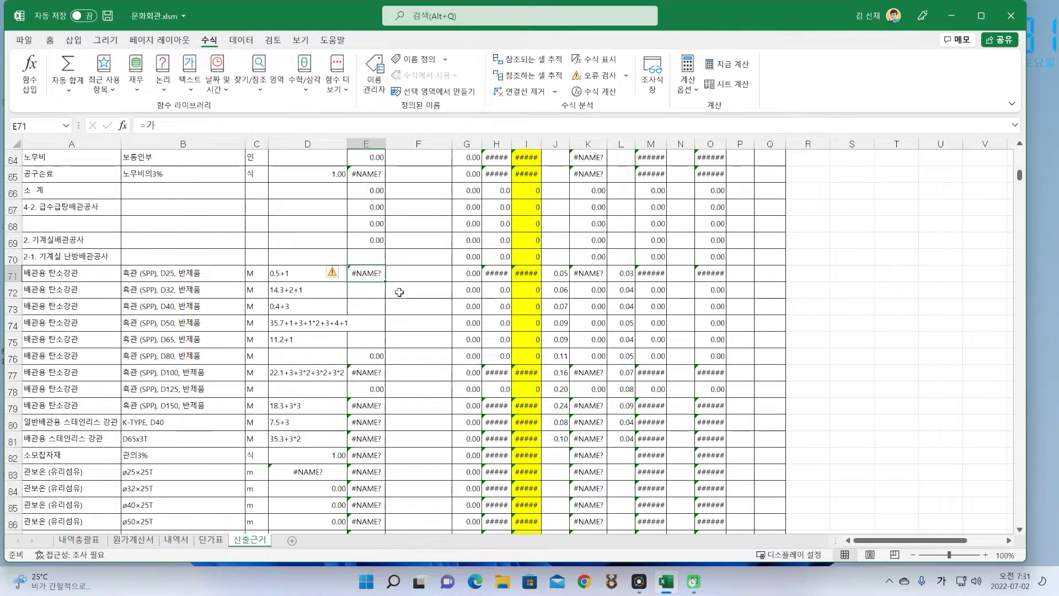
{"action": "key", "text": "Delete"}
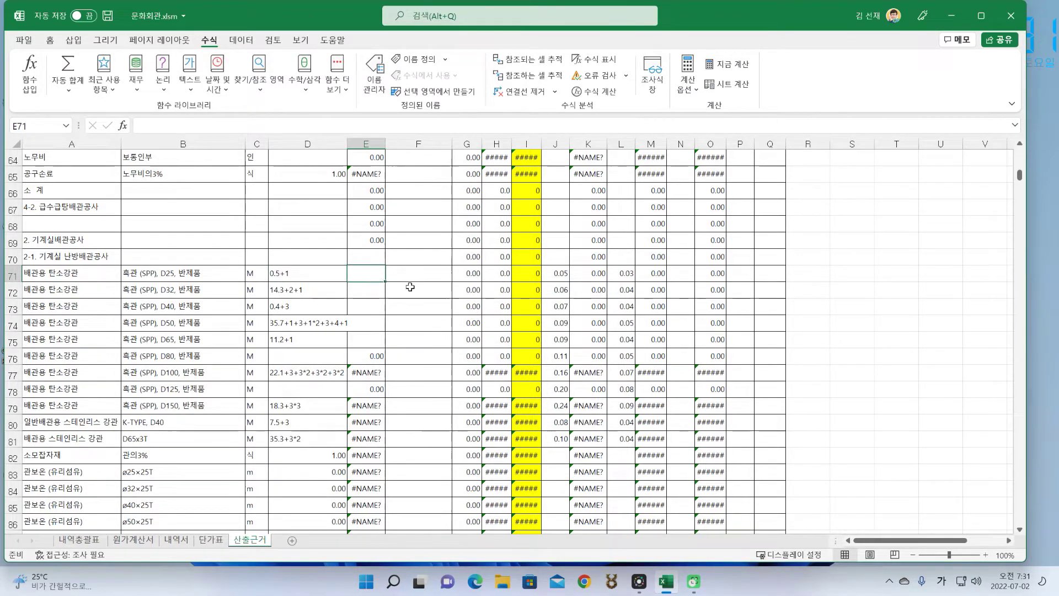
{"action": "left_click", "coordinate": [375, 81]}
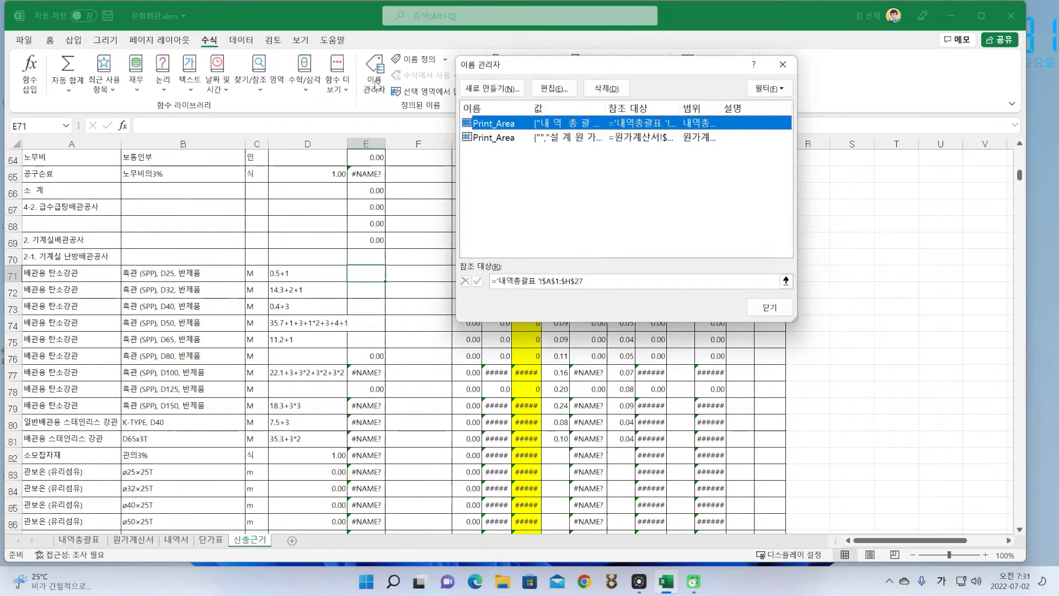
{"action": "left_click", "coordinate": [554, 177]}
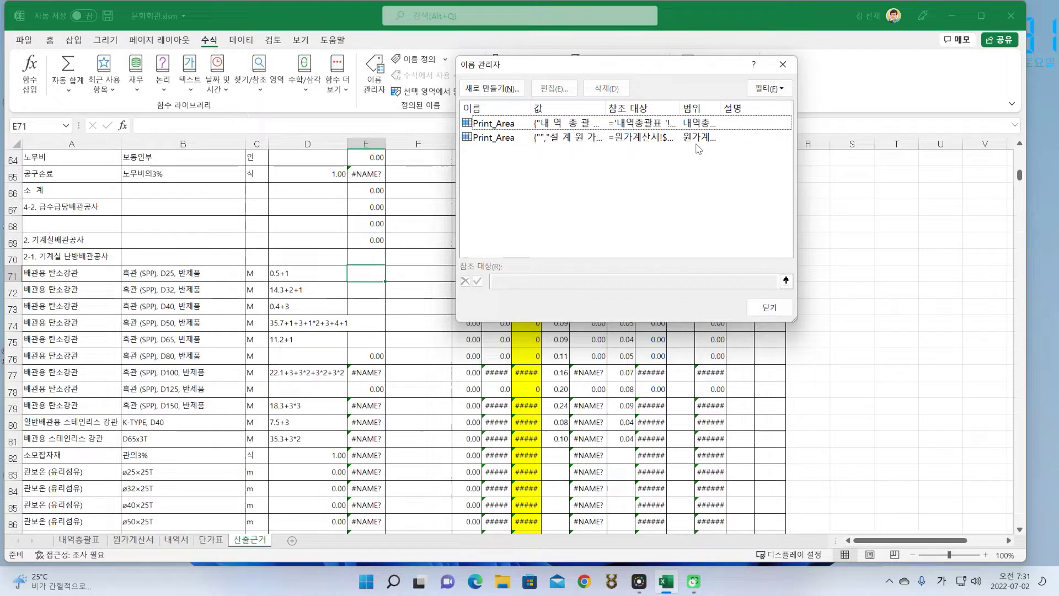
{"action": "left_click", "coordinate": [513, 88]}
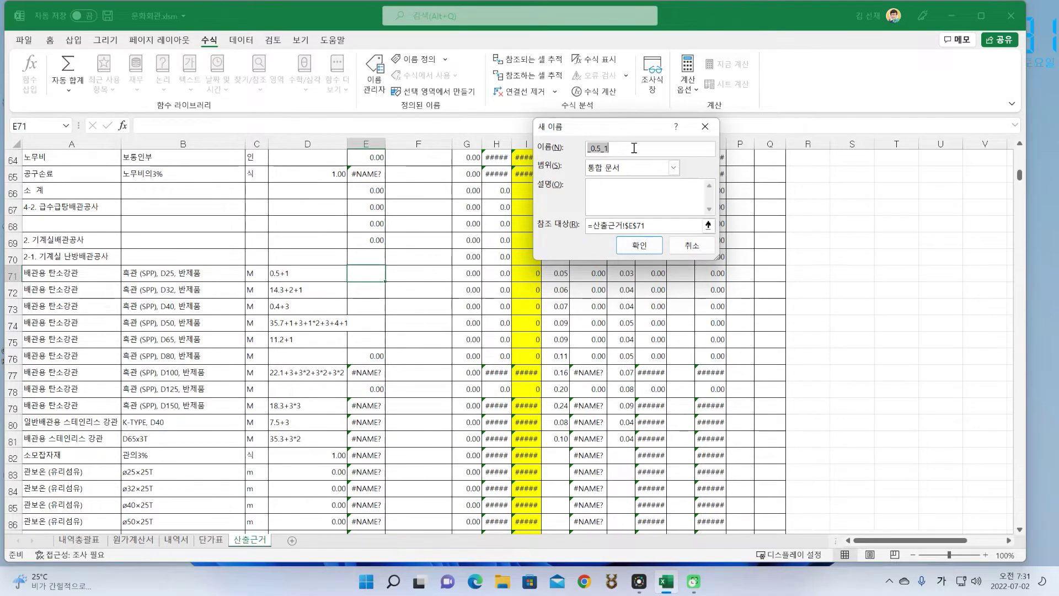
{"action": "type", "text": "나"}
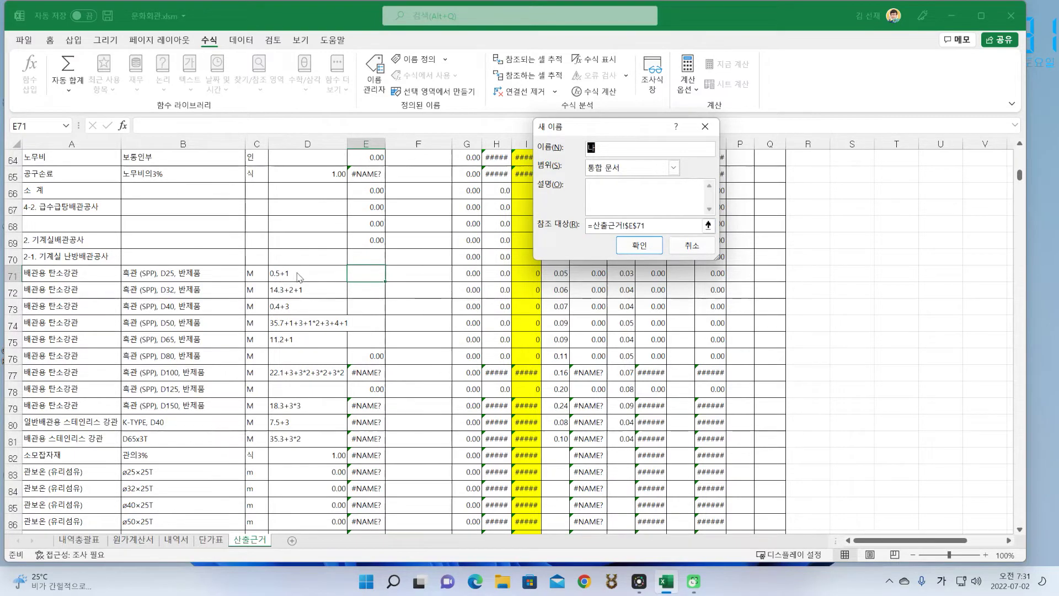
{"action": "left_click_drag", "start_coordinate": [637, 225], "coordinate": [592, 225]}
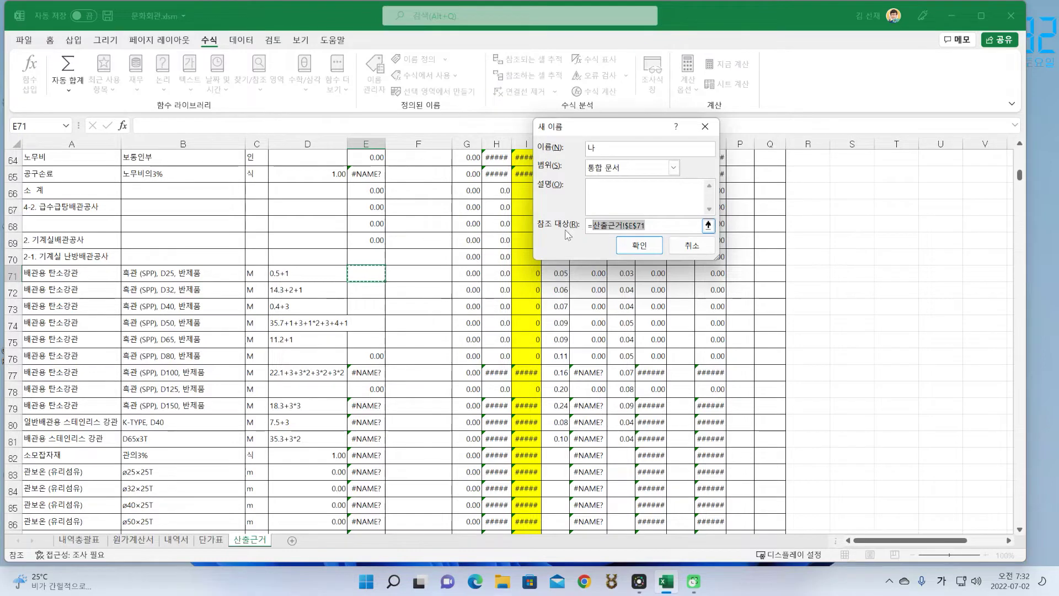
{"action": "left_click", "coordinate": [318, 271]}
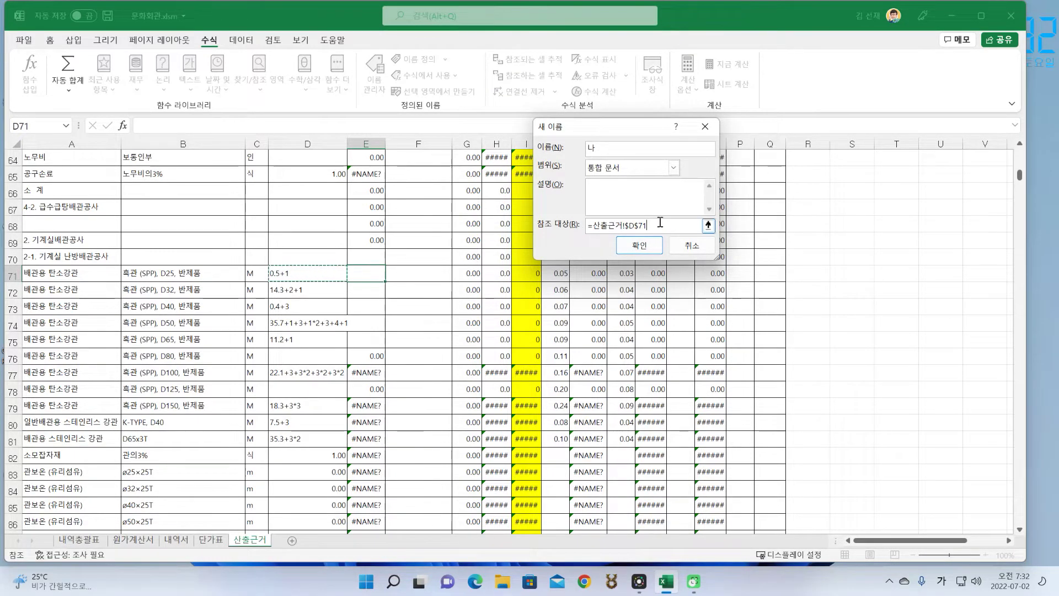
{"action": "left_click", "coordinate": [630, 225]}
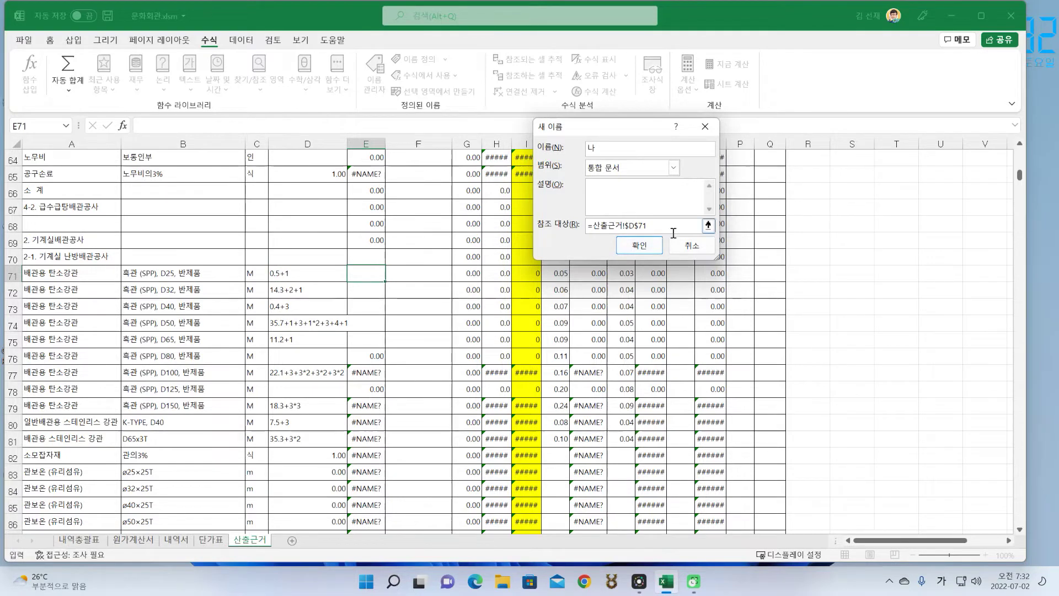
{"action": "key", "text": "BackSpace"}
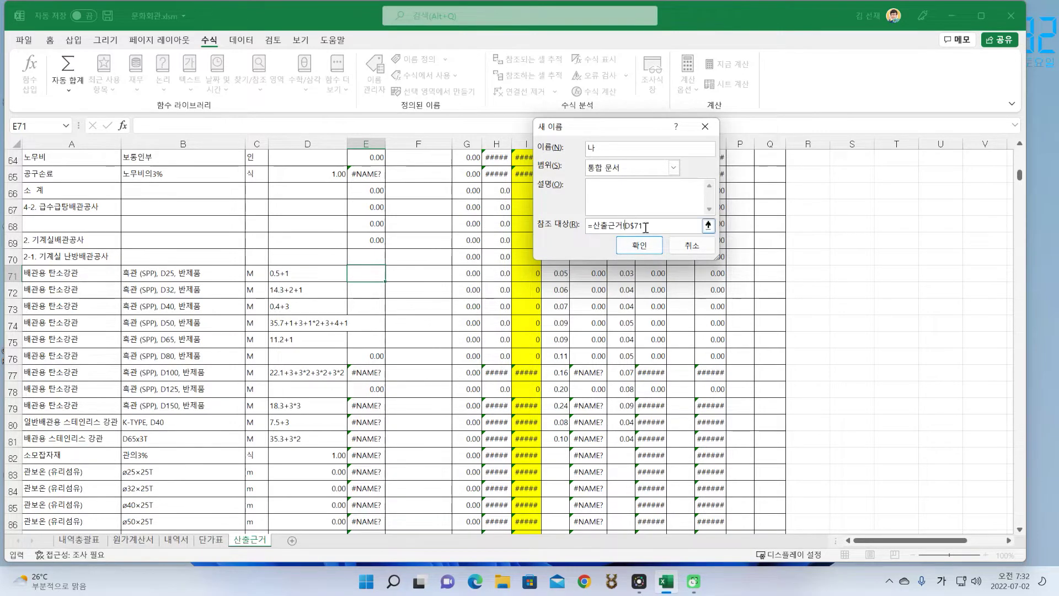
{"action": "key", "text": "Right"}
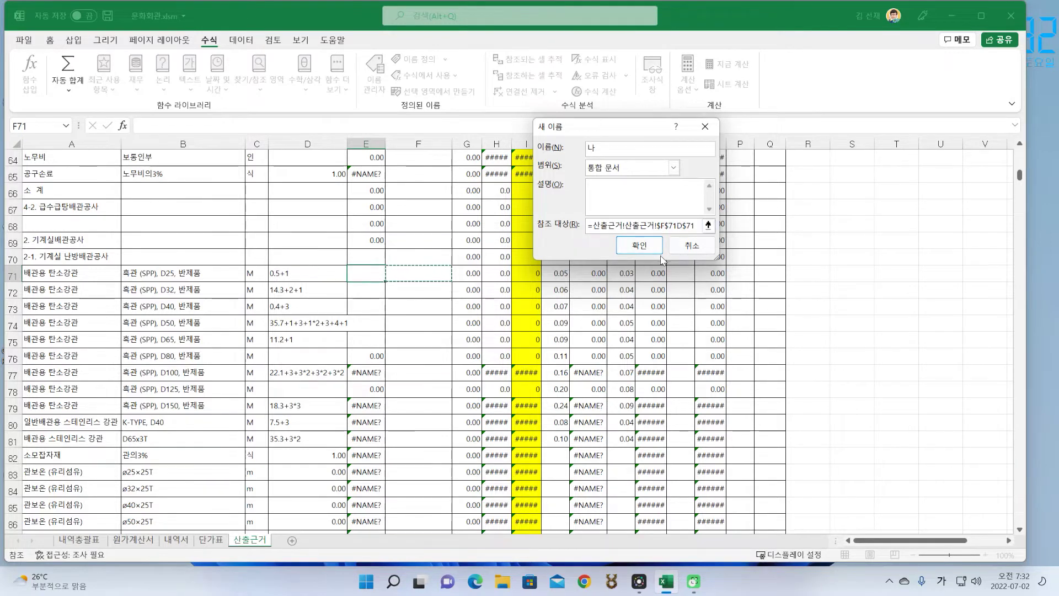
{"action": "left_click", "coordinate": [696, 249]}
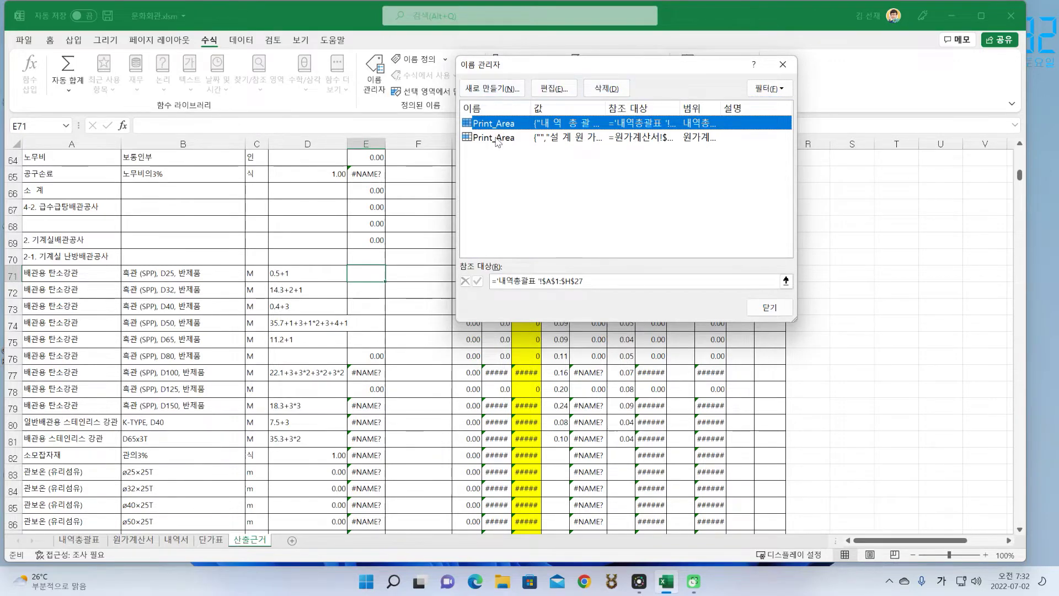
Step: Define a workbook-scope name 나 referring to =산출근거!D71 with a relative reference, and close the Name Manager
{"action": "left_click", "coordinate": [505, 89]}
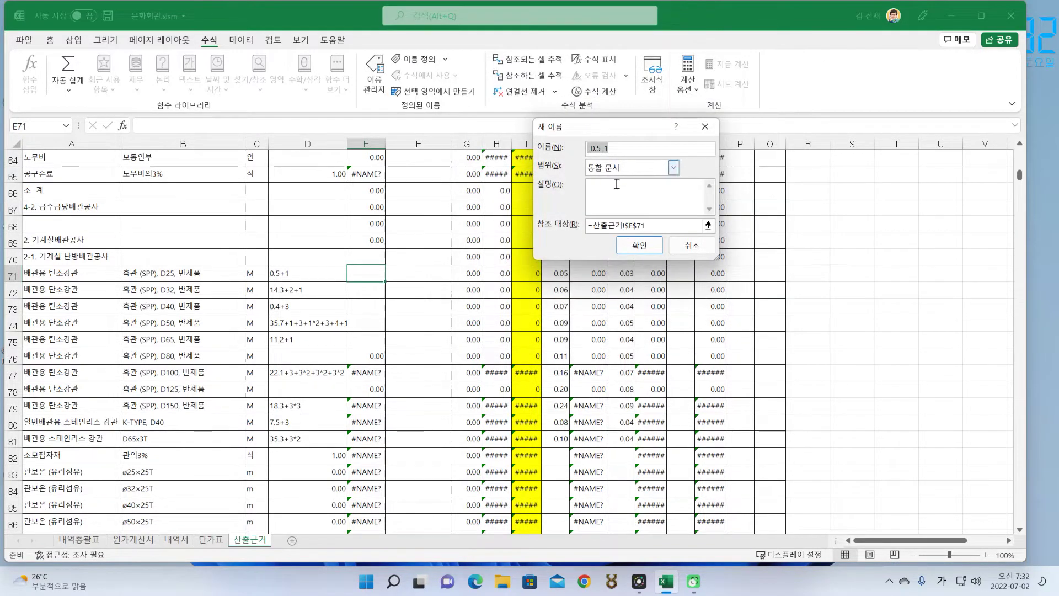
{"action": "type", "text": "나"}
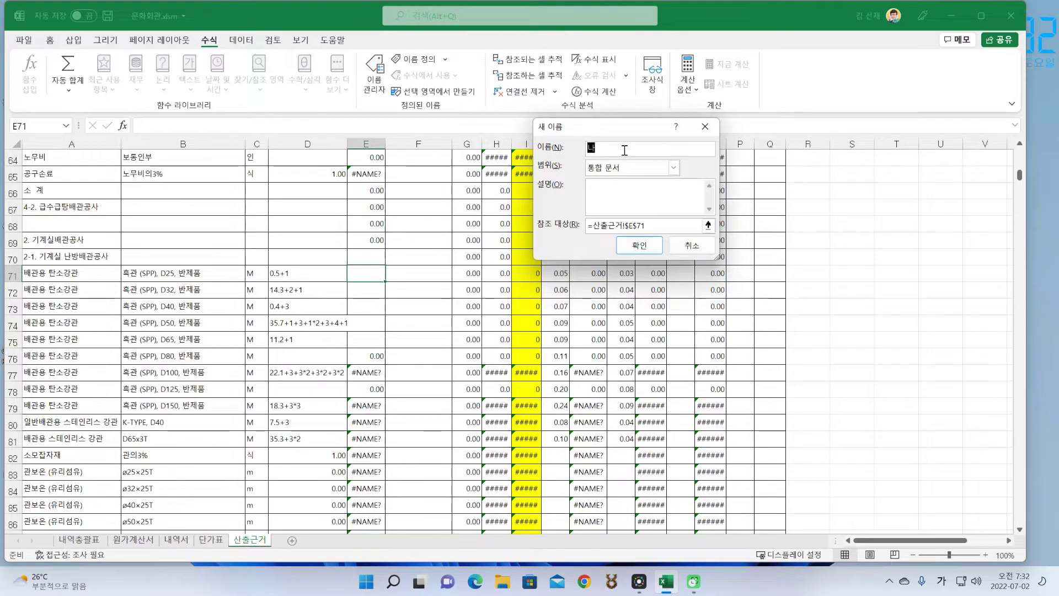
{"action": "left_click", "coordinate": [662, 224]}
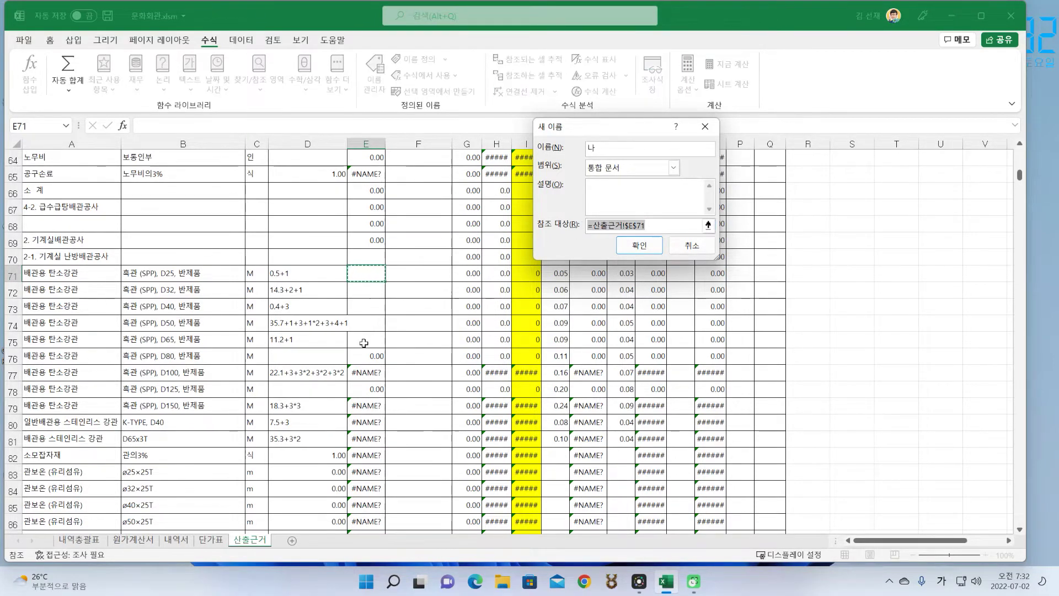
{"action": "left_click", "coordinate": [321, 275]}
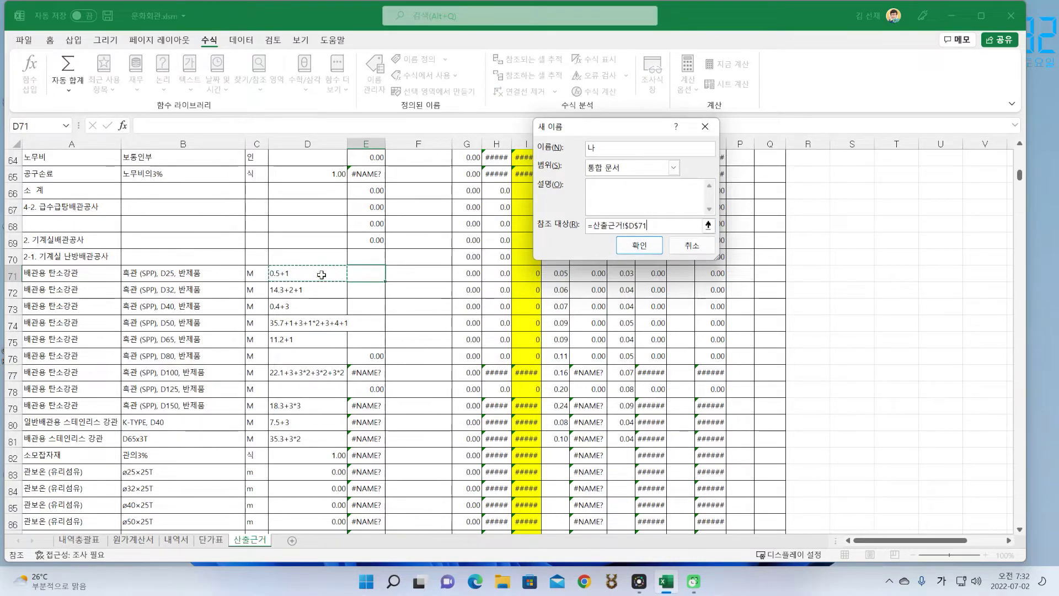
{"action": "left_click", "coordinate": [627, 225]}
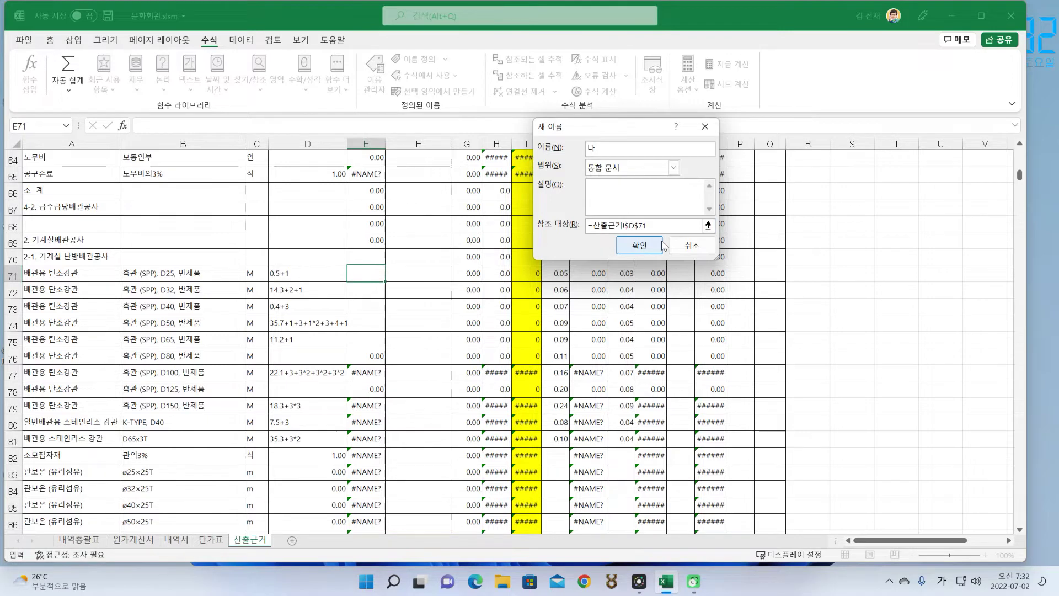
{"action": "left_click", "coordinate": [635, 226]}
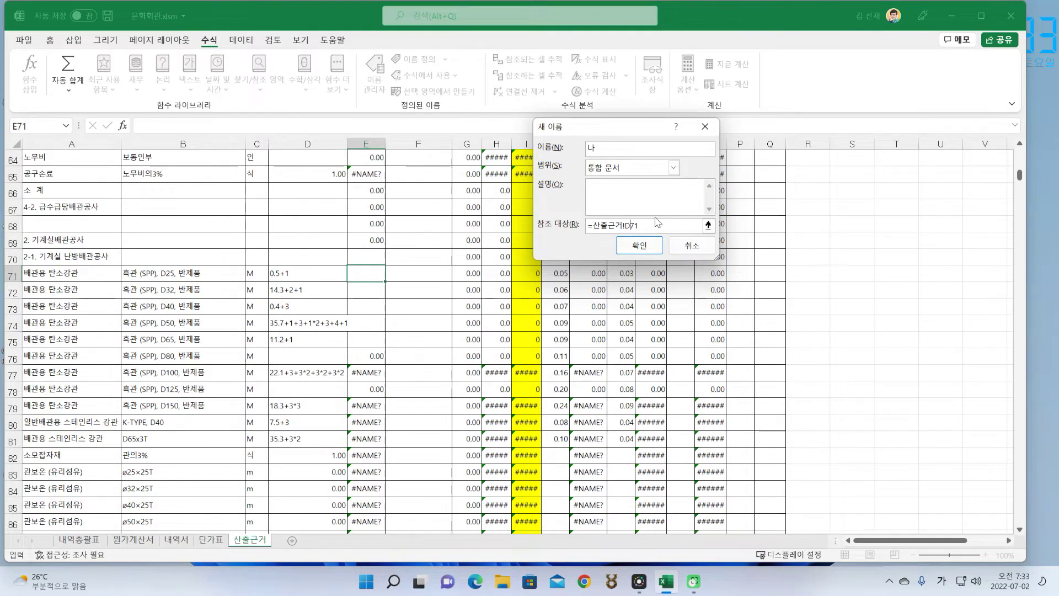
{"action": "key", "text": "Return"}
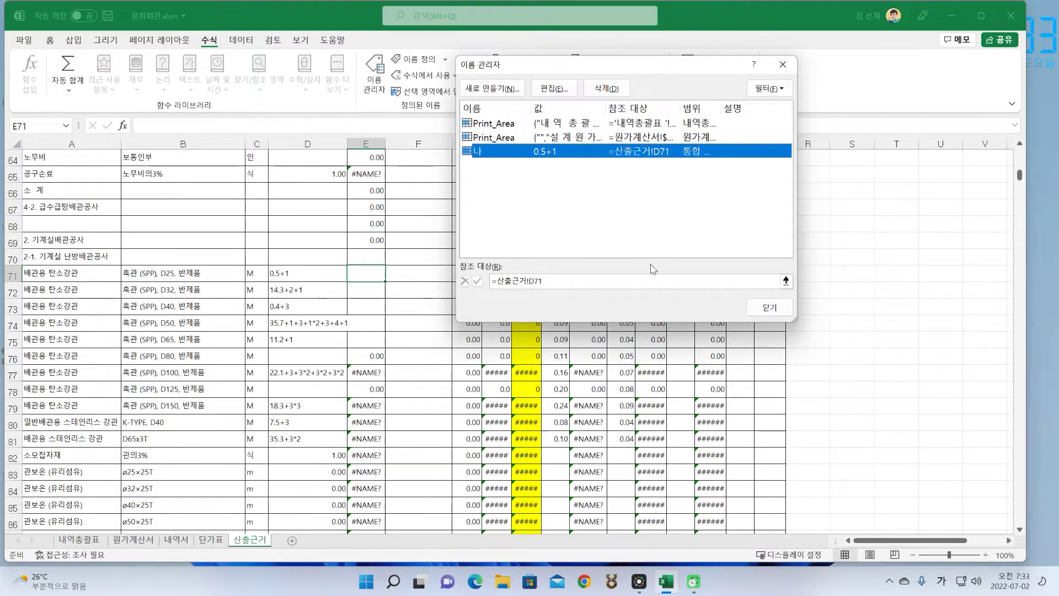
{"action": "left_click", "coordinate": [768, 307]}
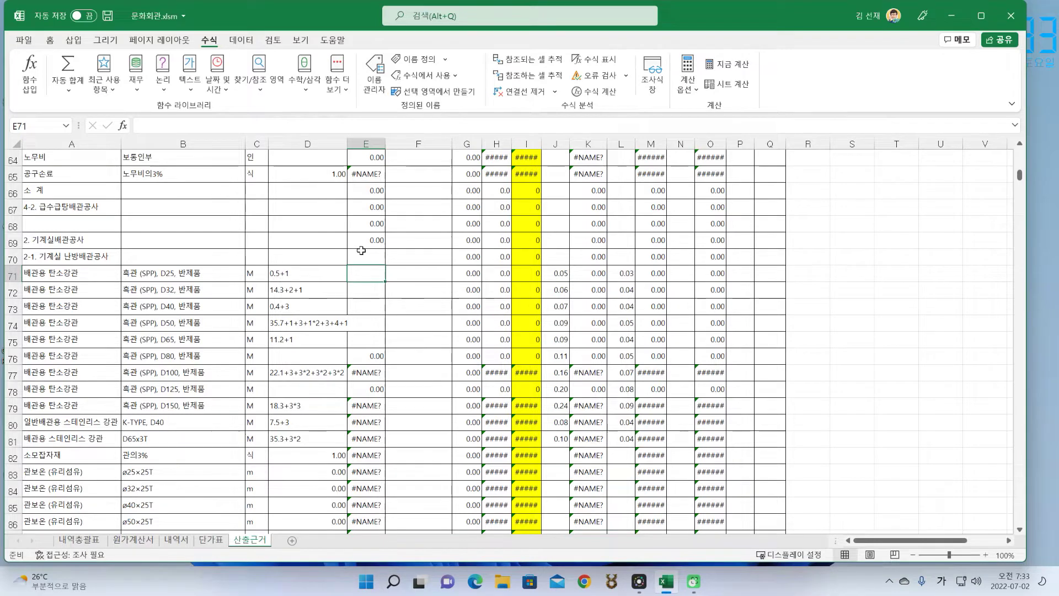
Step: Enter the formula =나 in E71 and reselect the cell
{"action": "type", "text": "=나"}
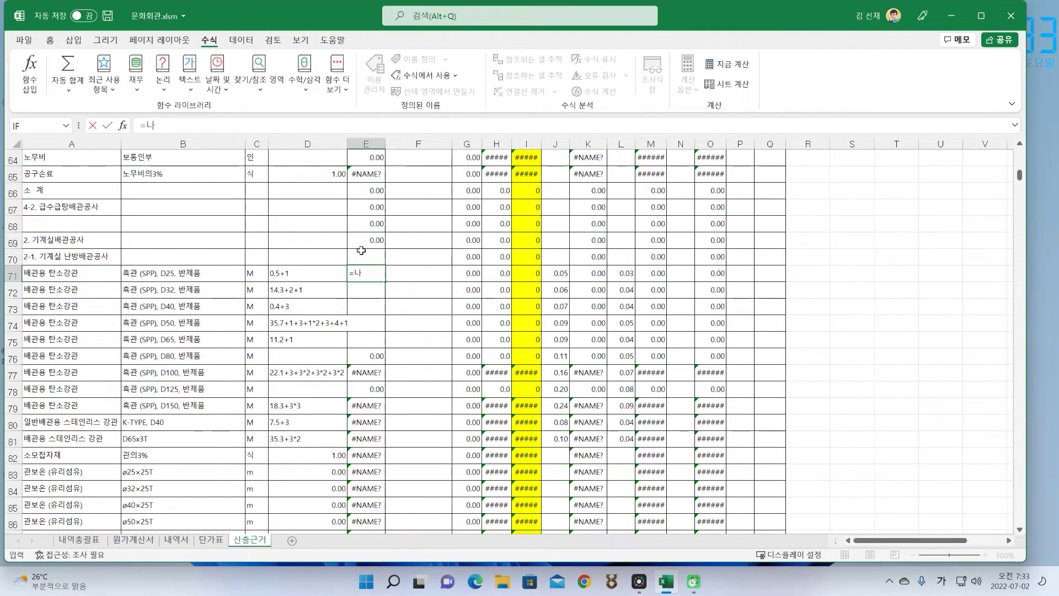
{"action": "key", "text": "Return"}
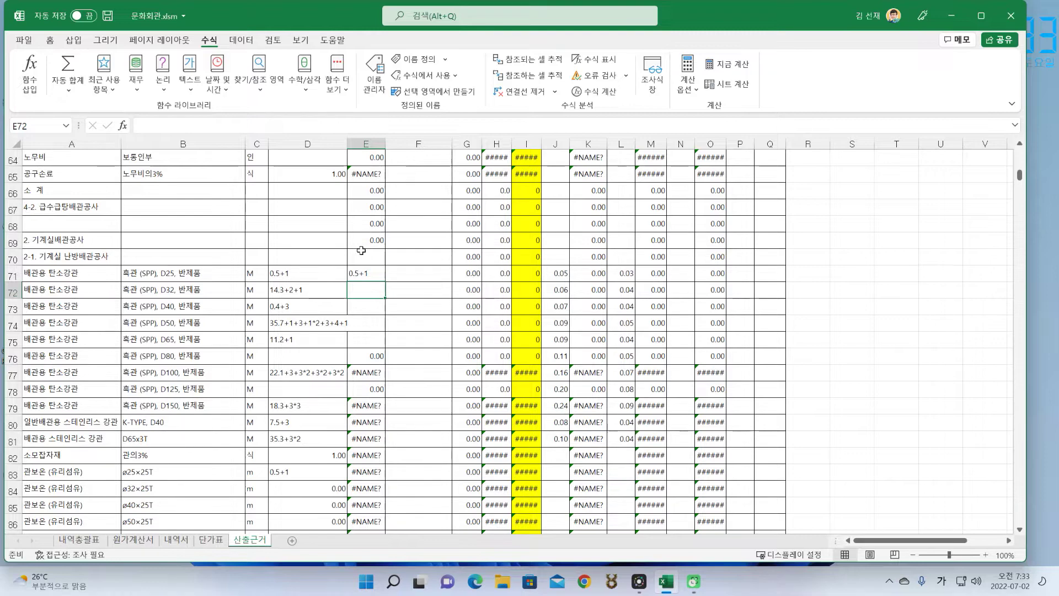
{"action": "key", "text": "Up"}
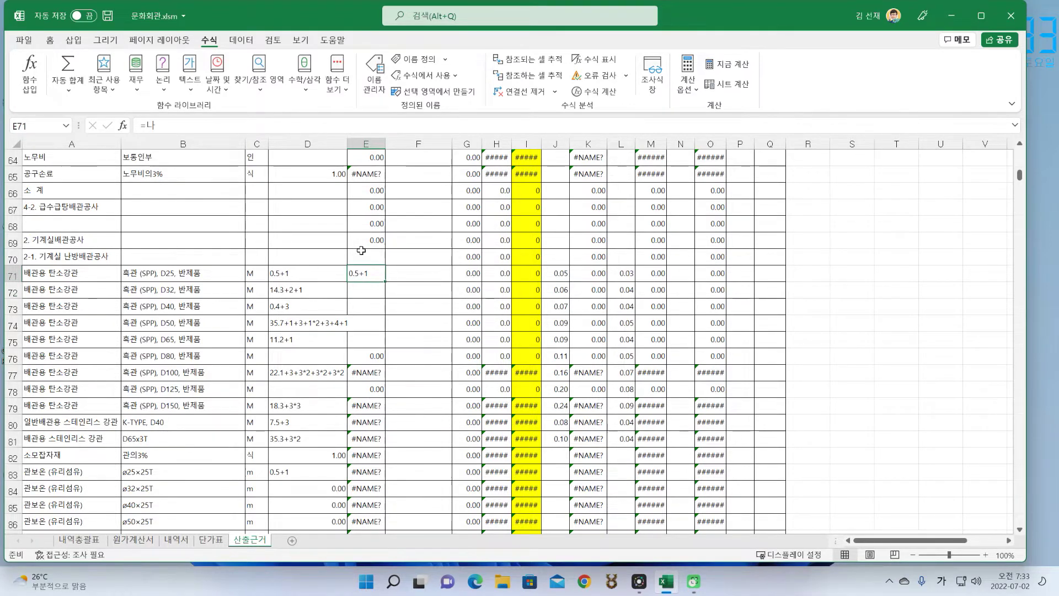
Step: Change the reference of the defined name 나 to =EVALUATE(산출근거!D71), and close the Name Manager
{"action": "left_click", "coordinate": [378, 89]}
{"action": "left_click", "coordinate": [550, 153]}
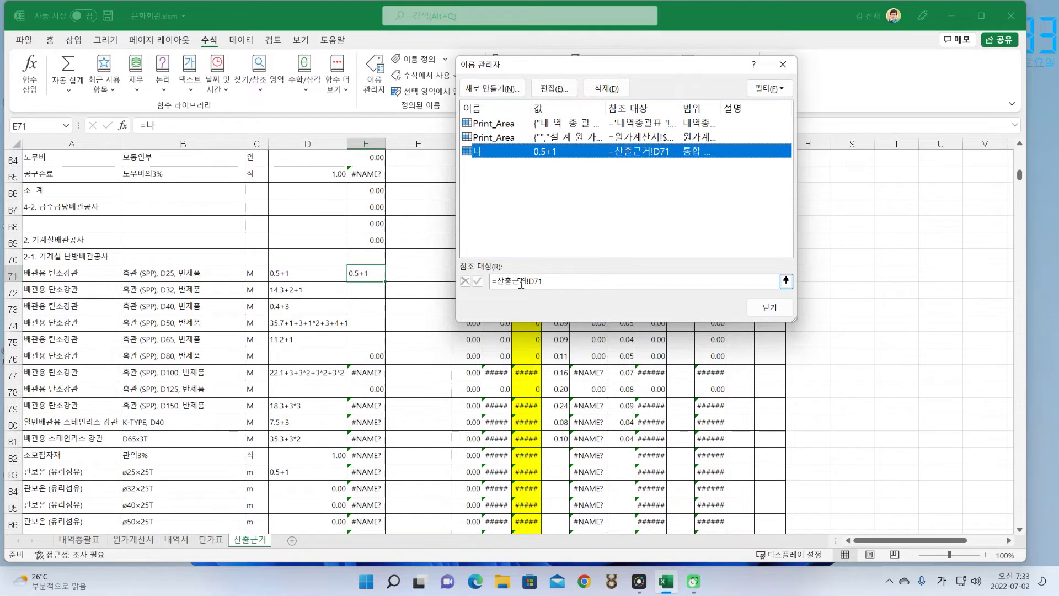
{"action": "left_click", "coordinate": [503, 284]}
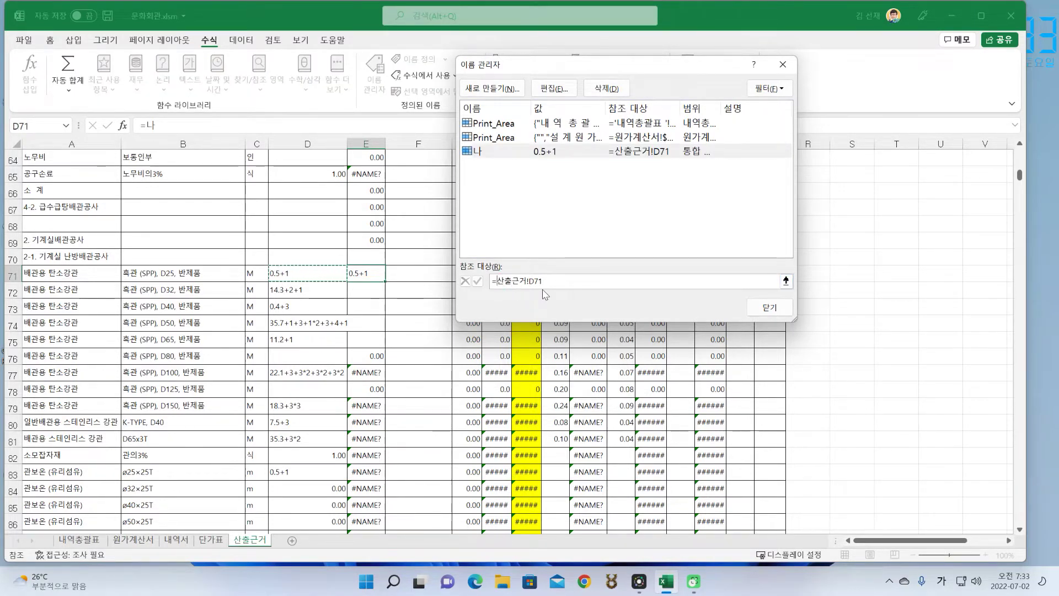
{"action": "type", "text": "ㄷ"}
{"action": "key", "text": "BackSpace"}
{"action": "key", "text": "Hangul"}
{"action": "type", "text": "ev"}
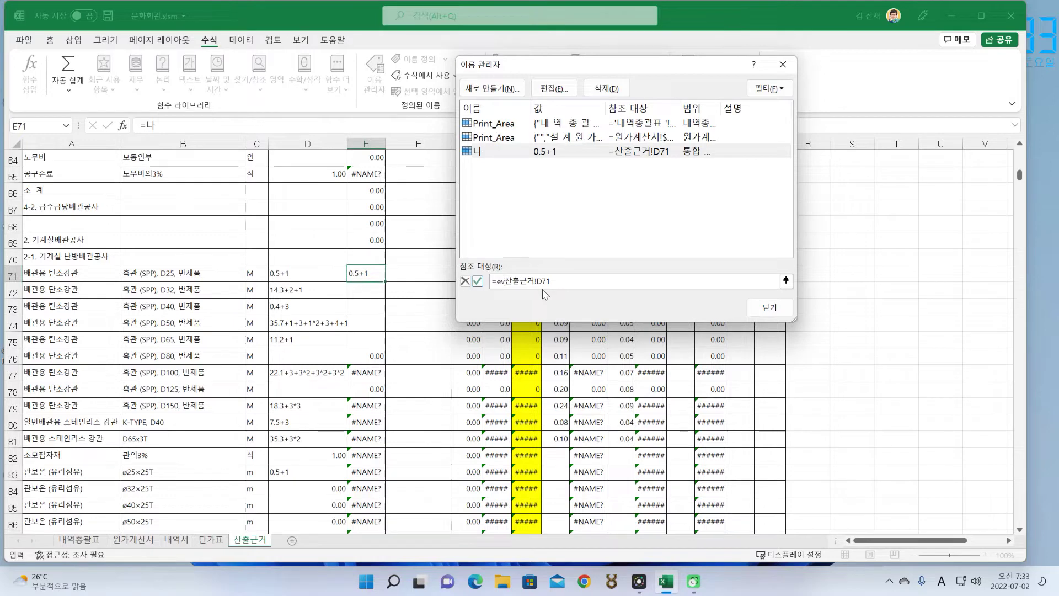
{"action": "type", "text": "aluate(산출근거!D71)"}
{"action": "key", "text": "Return"}
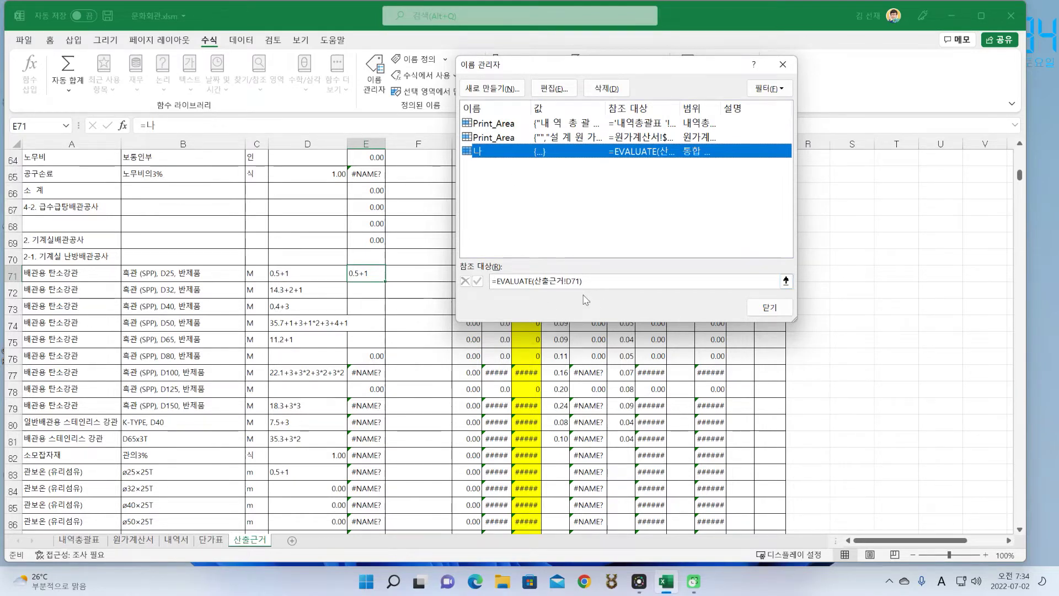
{"action": "left_click", "coordinate": [770, 308]}
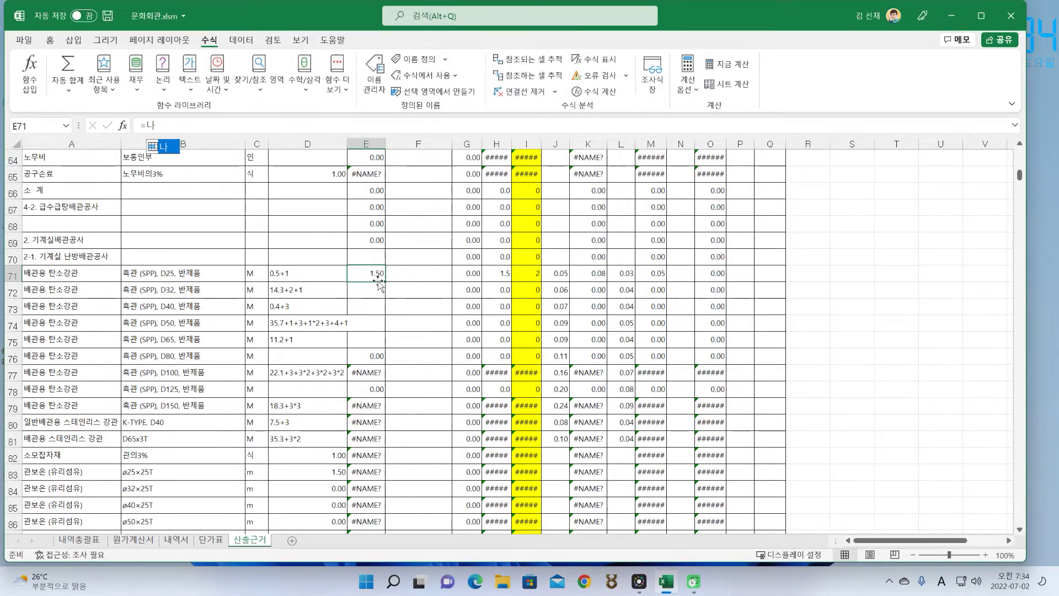
Step: Clear E71 and re-enter the formula =나 in it
{"action": "key", "text": "Delete"}
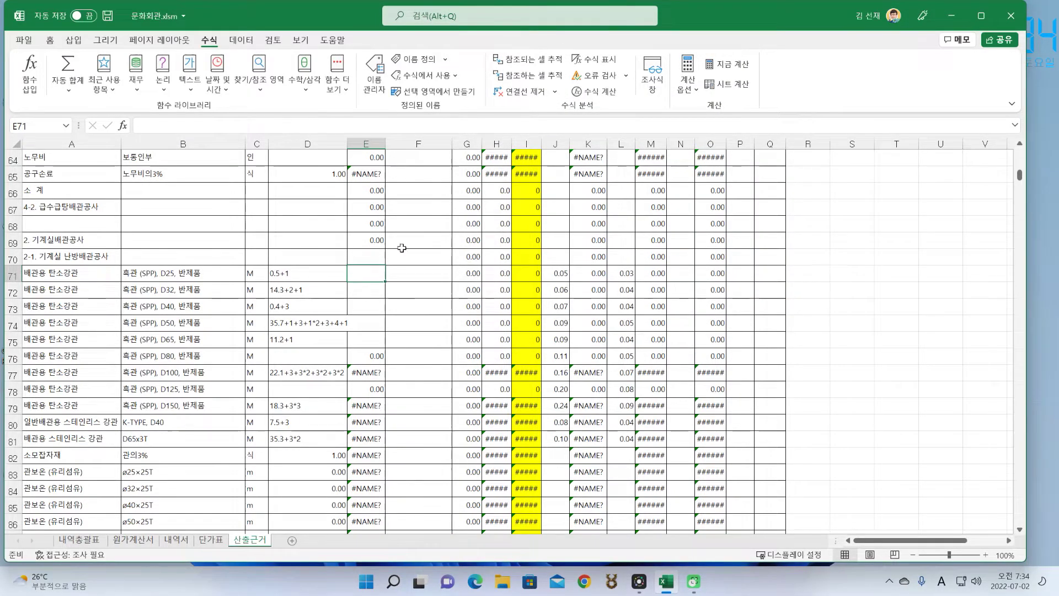
{"action": "type", "text": "=sk"}
{"action": "key", "text": "BackSpace"}
{"action": "key", "text": "BackSpace"}
{"action": "key", "text": "Hangul"}
{"action": "type", "text": "나"}
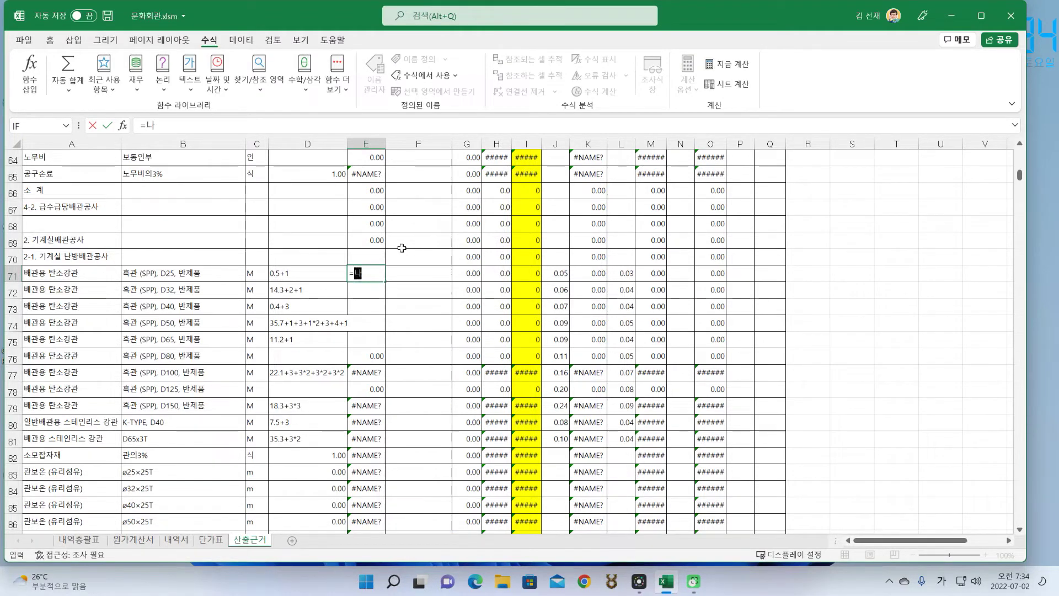
{"action": "key", "text": "Return"}
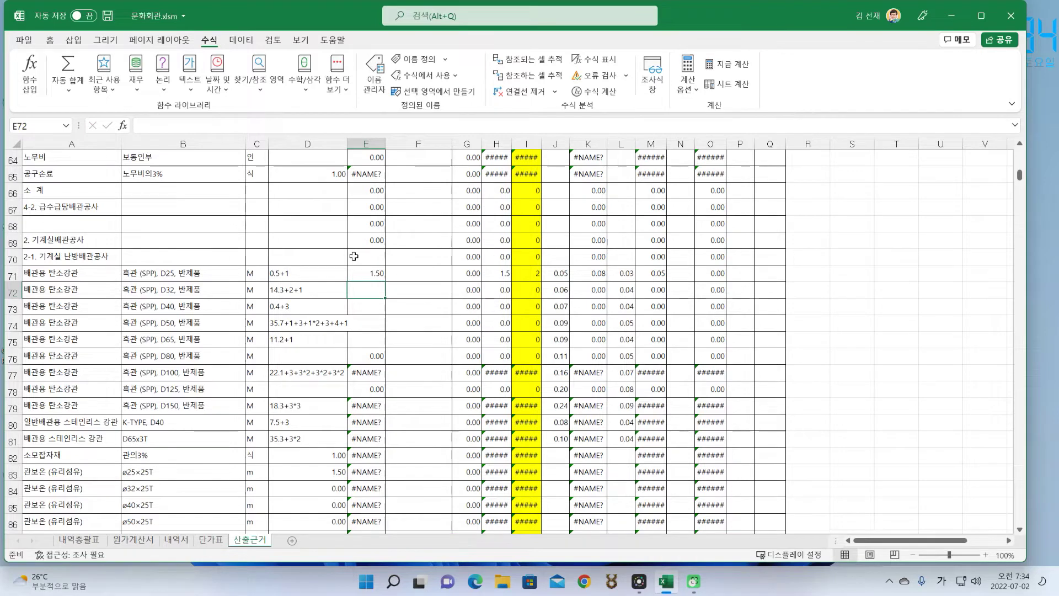
Step: Extend the text expression in D71 to 0.5+1+2+3
{"action": "left_click", "coordinate": [311, 277]}
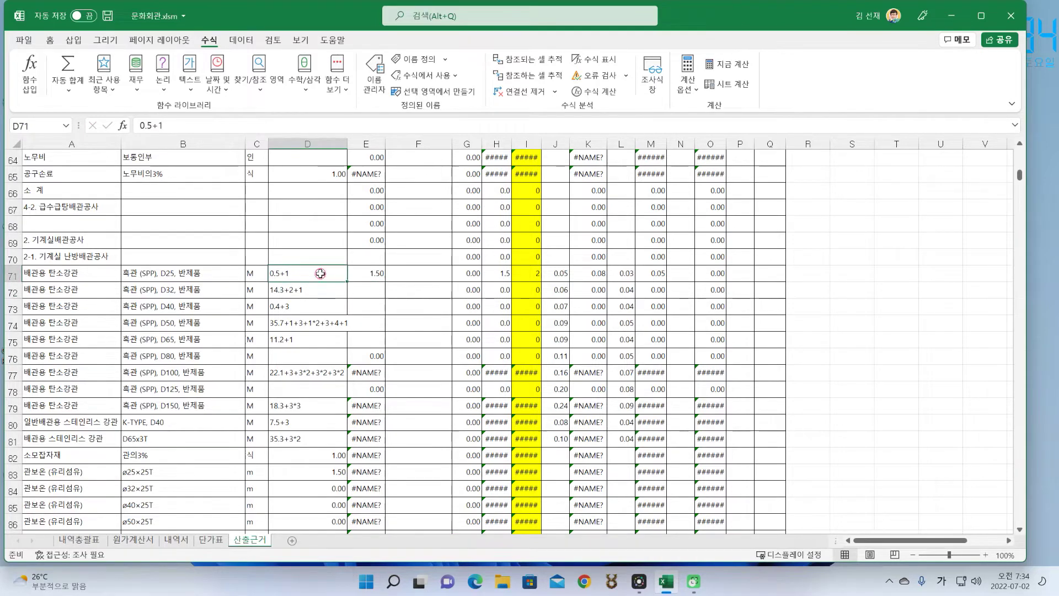
{"action": "double_click", "coordinate": [323, 273]}
{"action": "type", "text": "+2+3"}
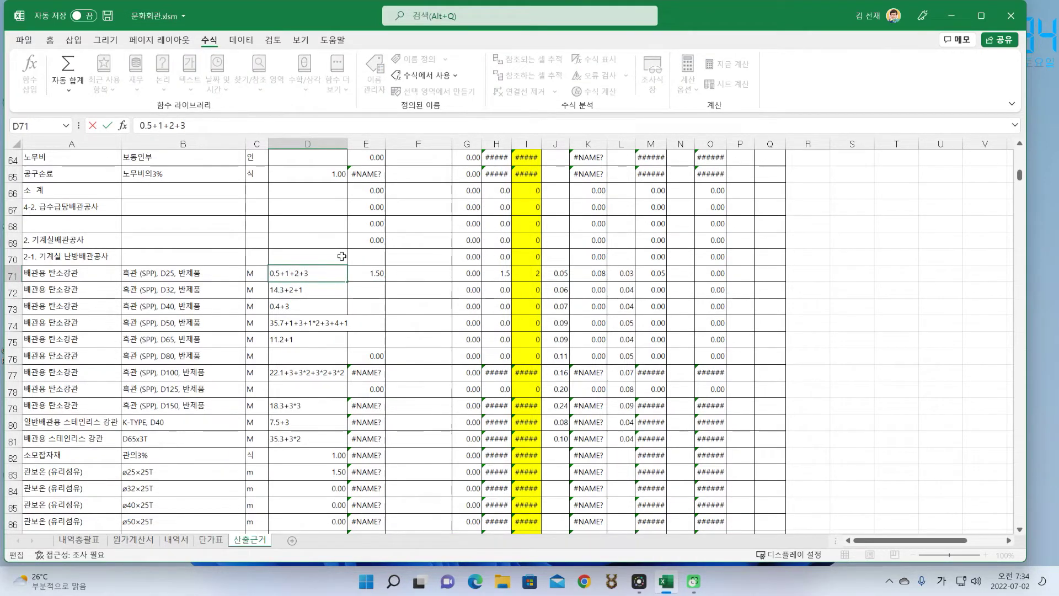
{"action": "key", "text": "Return"}
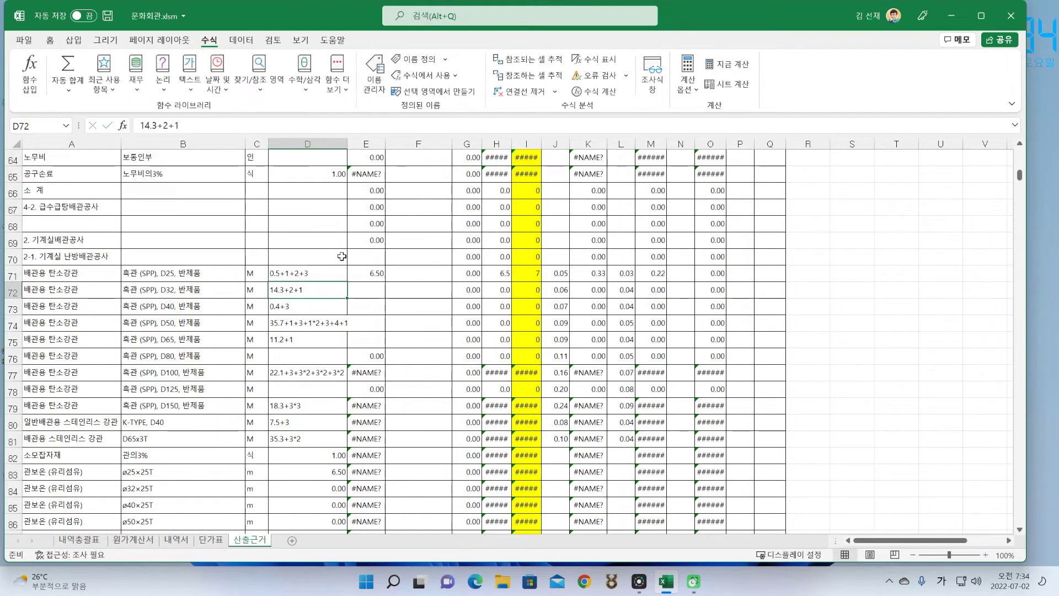
Step: Fill the =나 formula from E71 down through E75, and check the formula in the filled cells
{"action": "left_click", "coordinate": [356, 274]}
{"action": "left_click_drag", "start_coordinate": [386, 274], "coordinate": [386, 346]}
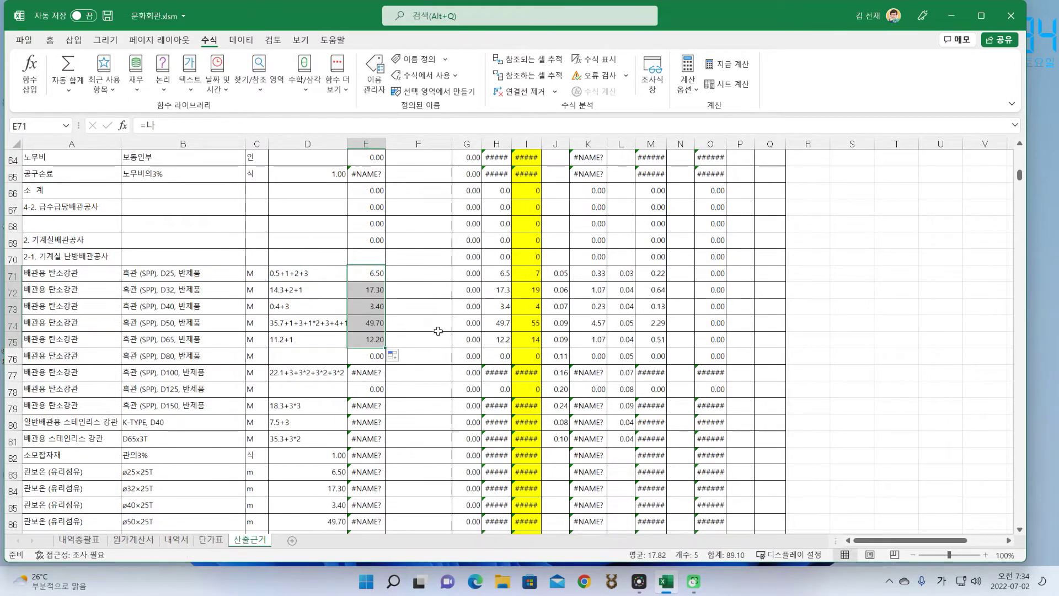
{"action": "left_click", "coordinate": [373, 302]}
{"action": "key", "text": "Up"}
{"action": "key", "text": "Up"}
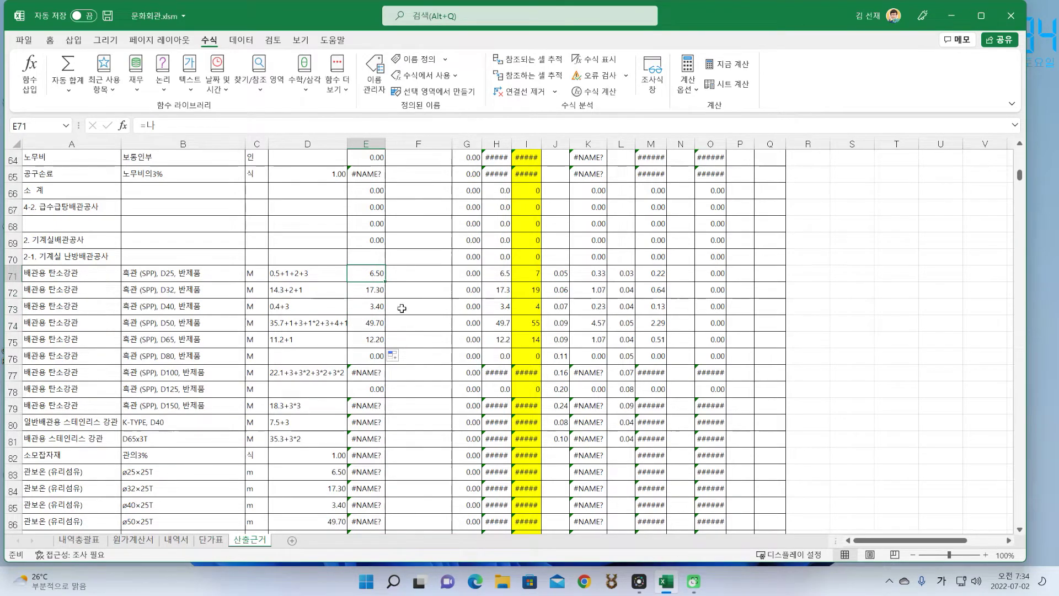
Step: Fill the =나 formula from E71 up into E70, and compare it with the empty cell D70
{"action": "left_click", "coordinate": [310, 255]}
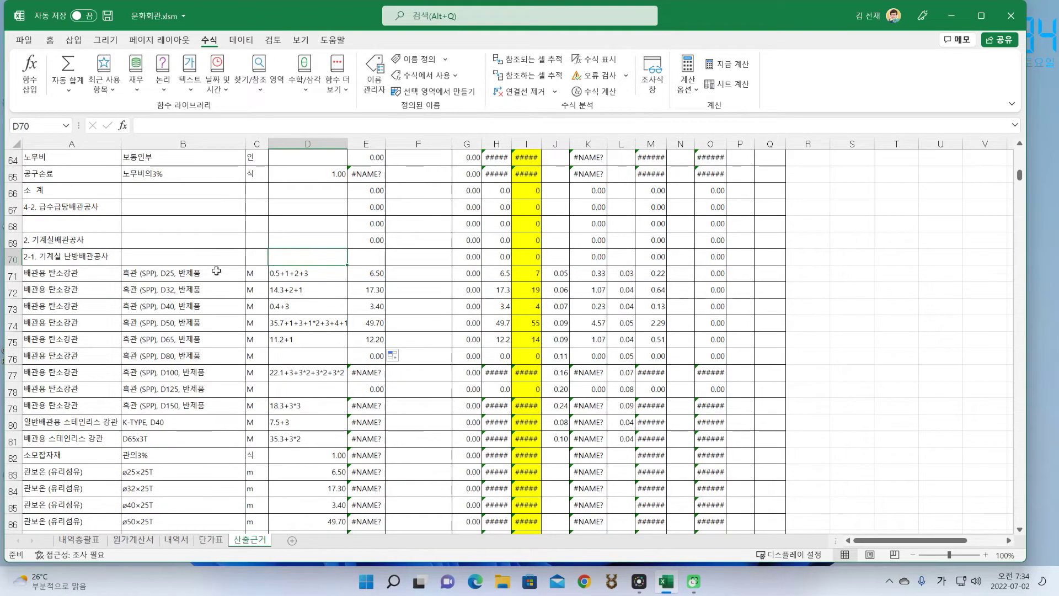
{"action": "left_click_drag", "start_coordinate": [216, 271], "coordinate": [255, 270]}
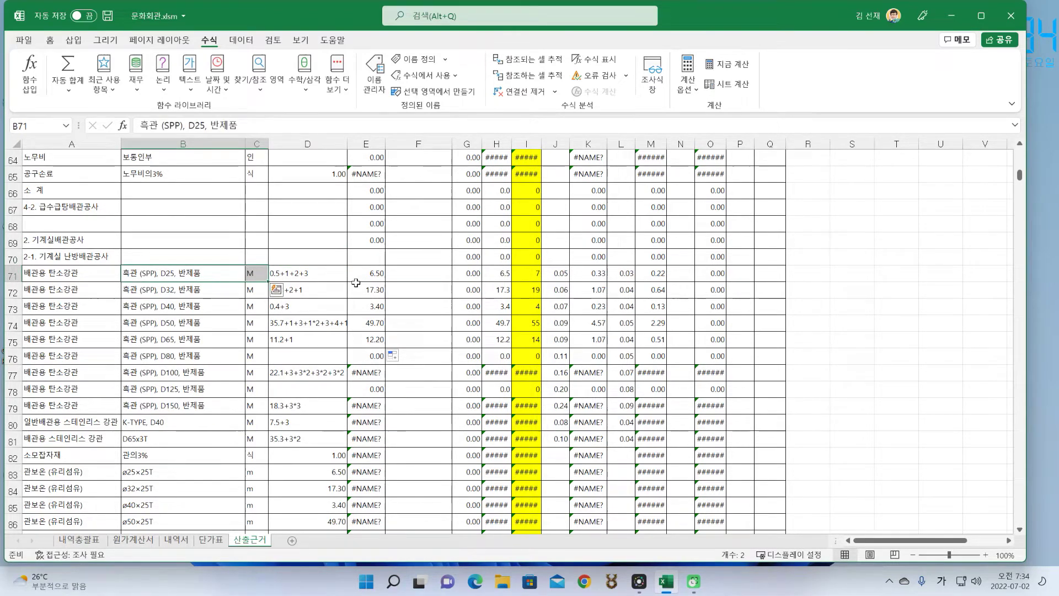
{"action": "left_click", "coordinate": [381, 276]}
{"action": "left_click_drag", "start_coordinate": [384, 282], "coordinate": [393, 248]}
{"action": "left_click", "coordinate": [374, 255]}
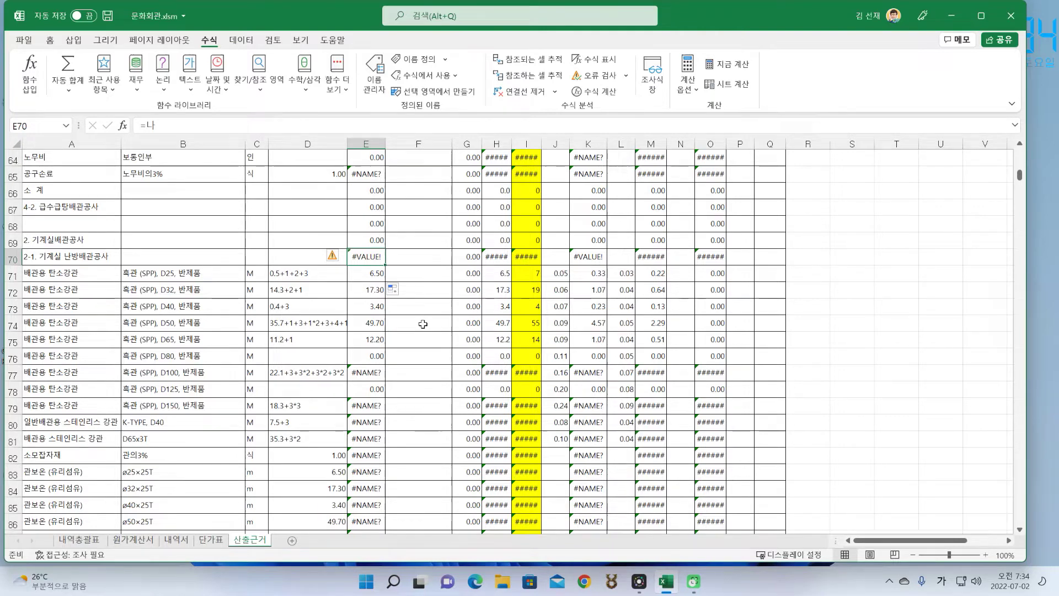
{"action": "left_click", "coordinate": [310, 258]}
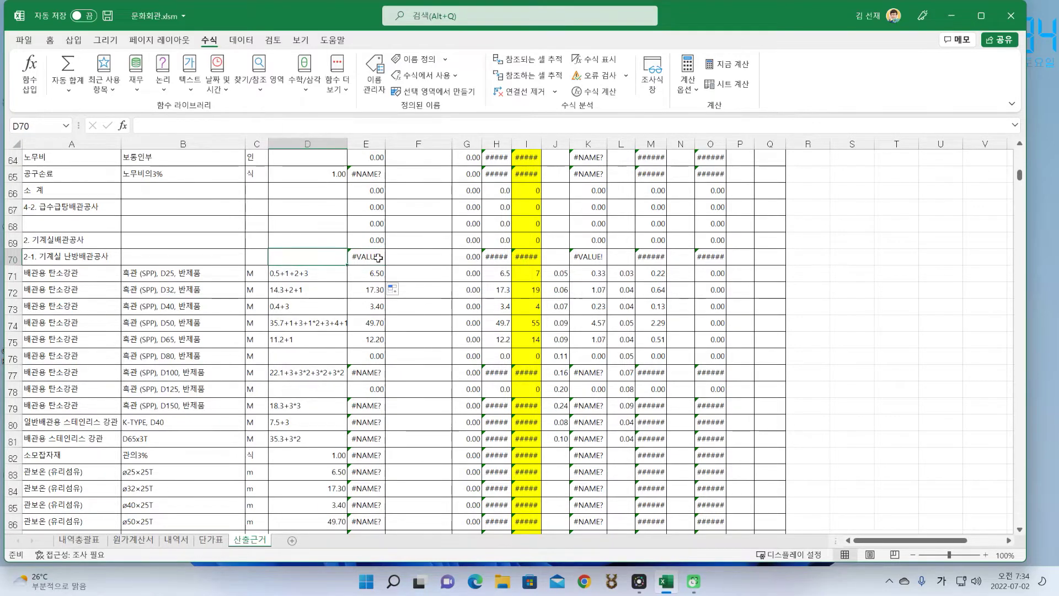
{"action": "left_click", "coordinate": [379, 258]}
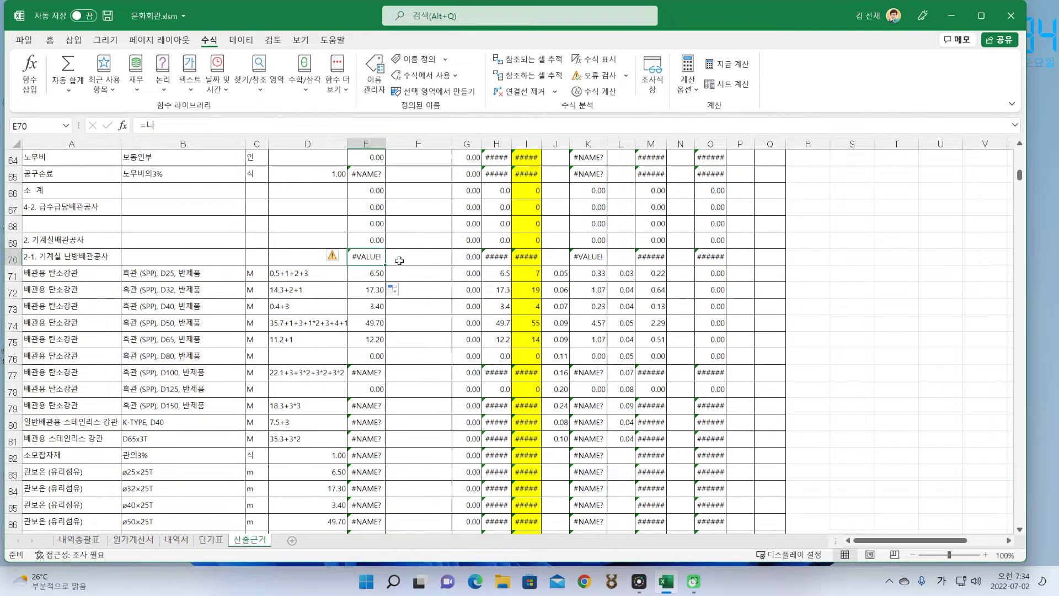
Step: Enter 0 in F70 and reselect the cell
{"action": "left_click", "coordinate": [424, 258]}
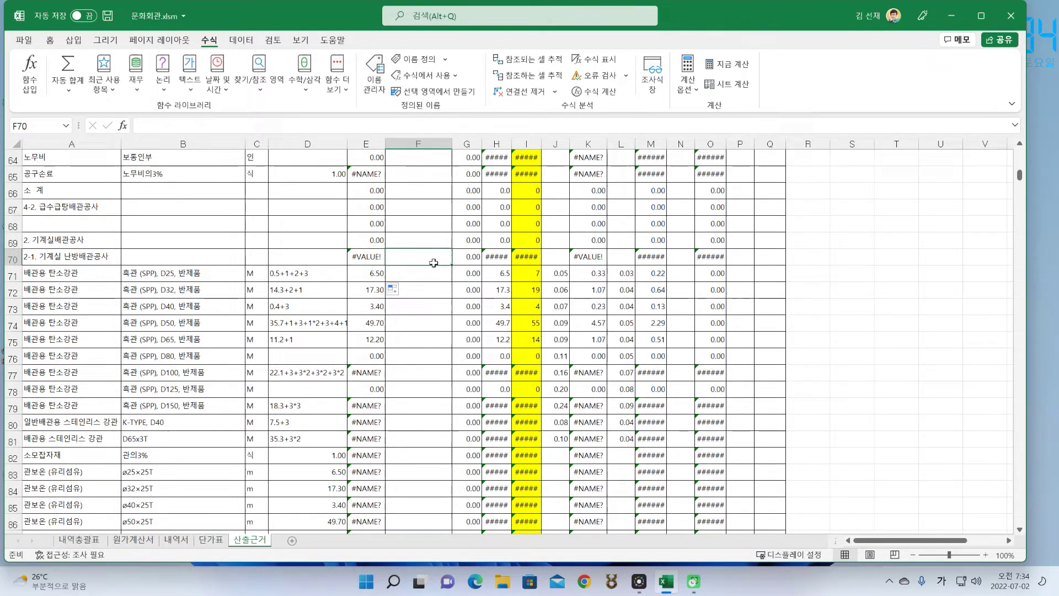
{"action": "type", "text": "0"}
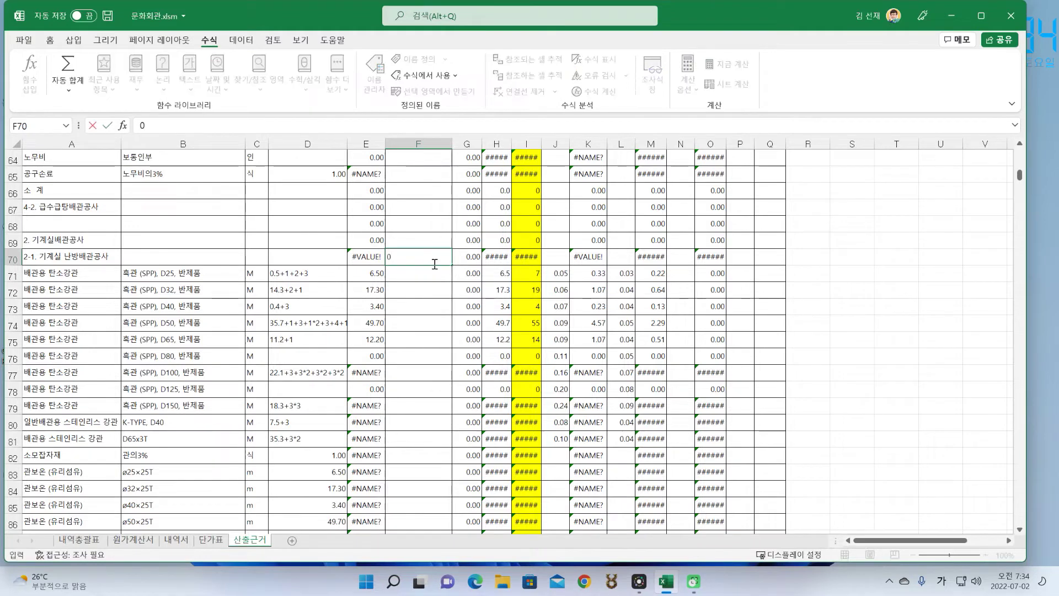
{"action": "key", "text": "Return"}
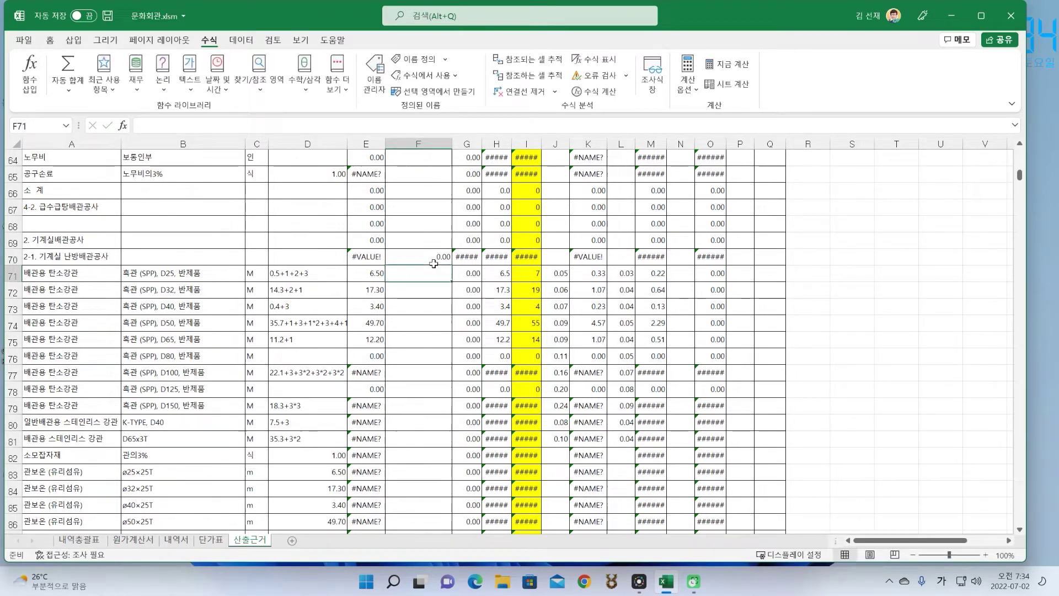
{"action": "left_click", "coordinate": [436, 258]}
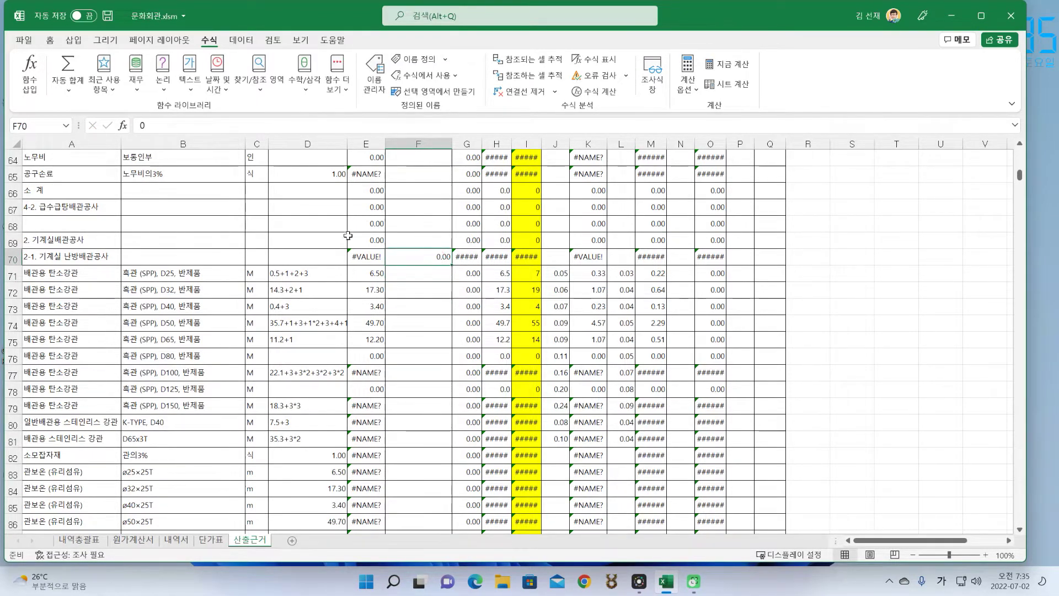
Step: Enter 0 in D70 as the source value for the =나 formula in E70
{"action": "left_click", "coordinate": [314, 257]}
{"action": "type", "text": "0"}
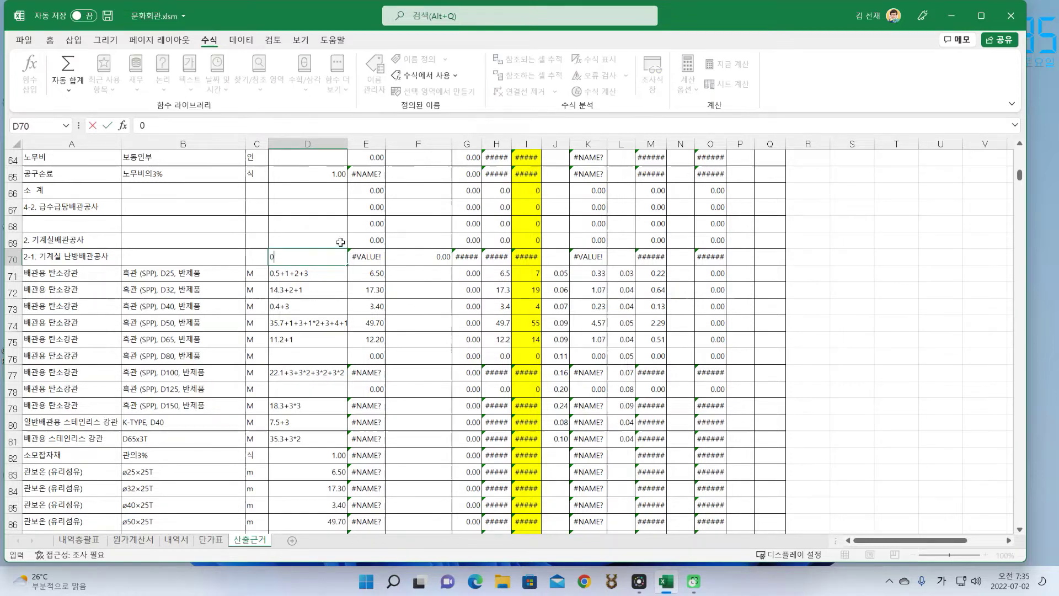
{"action": "key", "text": "Return"}
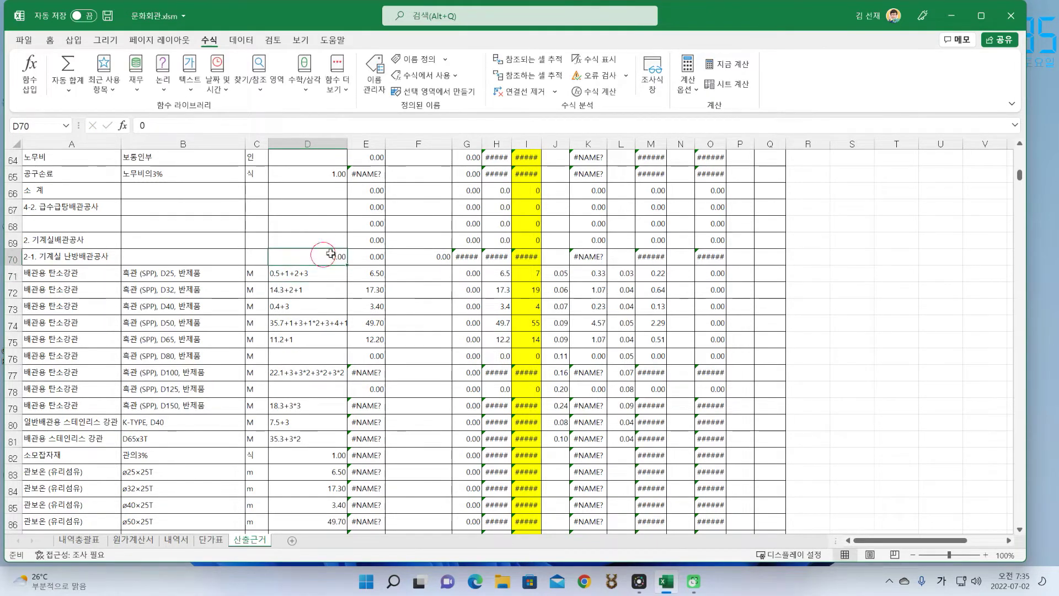
Step: Clear the test zeros from F70 and D70, leaving the =나 formula in E70
{"action": "left_click", "coordinate": [441, 257]}
{"action": "key", "text": "Delete"}
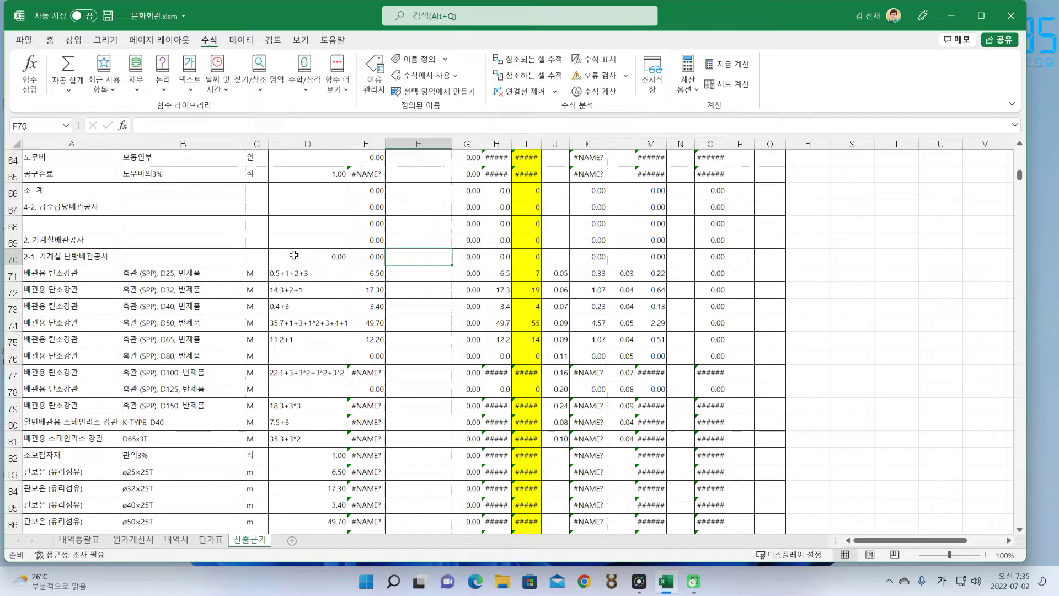
{"action": "left_click", "coordinate": [322, 256]}
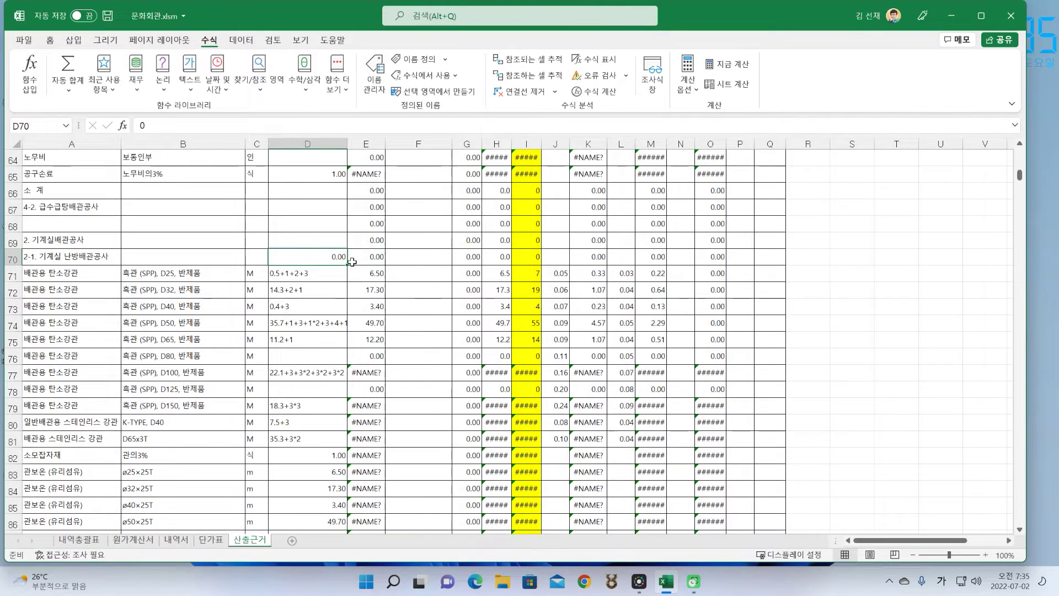
{"action": "left_click", "coordinate": [370, 262]}
{"action": "left_click", "coordinate": [333, 256]}
{"action": "key", "text": "Delete"}
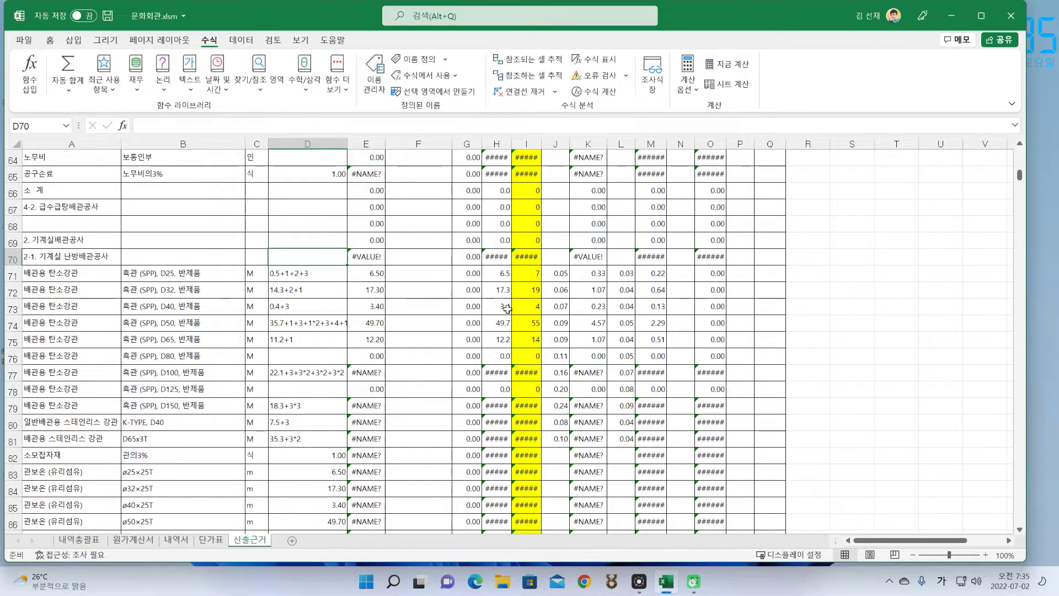
Step: Start inserting a function in S70 and choose ISBLANK from the list of all functions
{"action": "left_click", "coordinate": [840, 258]}
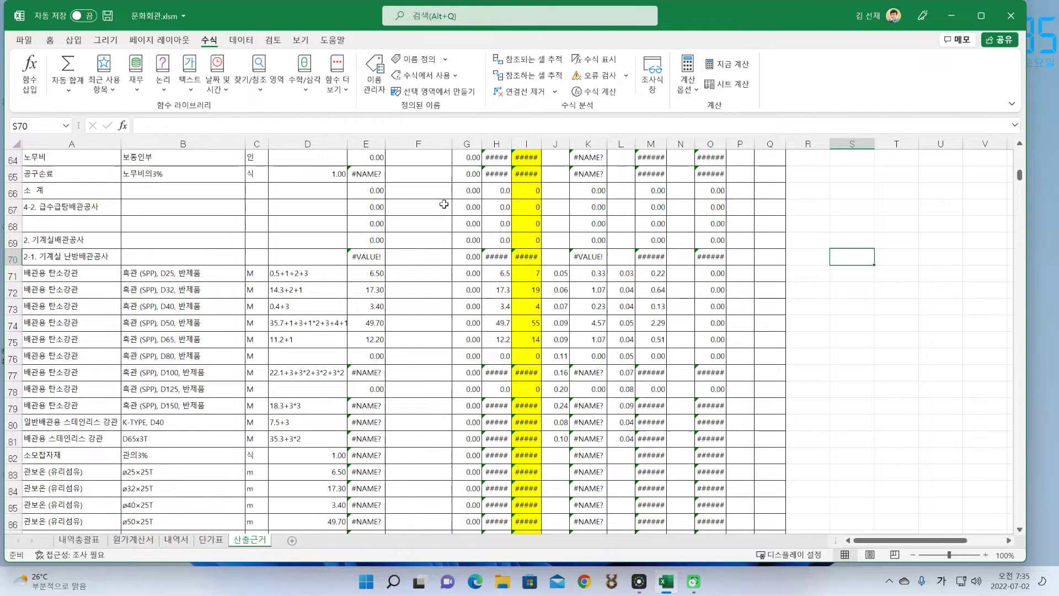
{"action": "left_click", "coordinate": [123, 126]}
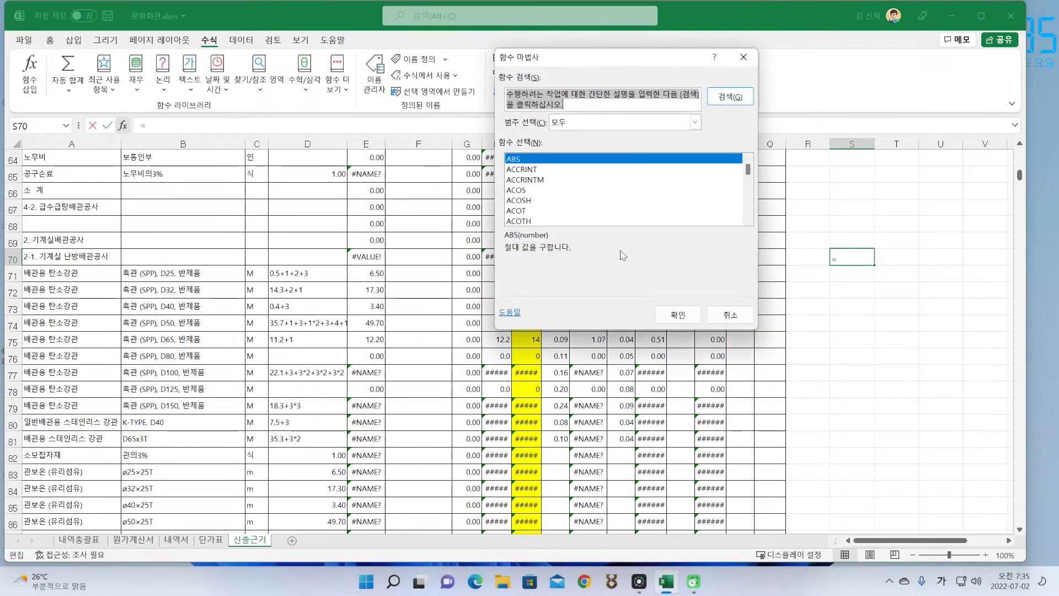
{"action": "scroll", "coordinate": [694, 205], "scroll_direction": "down", "scroll_amount": 9}
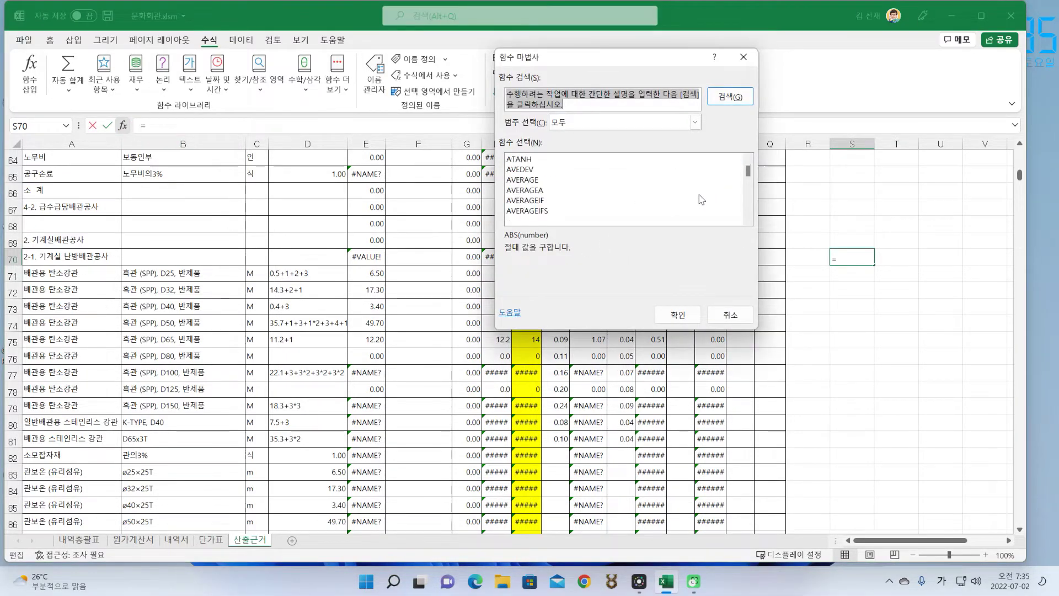
{"action": "scroll", "coordinate": [689, 205], "scroll_direction": "down", "scroll_amount": 20}
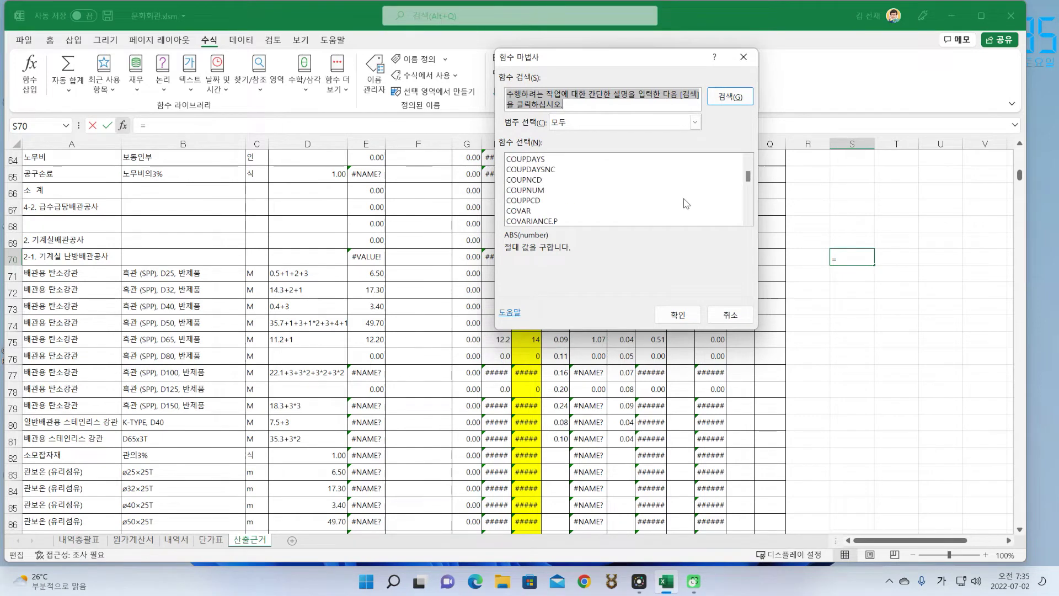
{"action": "scroll", "coordinate": [686, 208], "scroll_direction": "down", "scroll_amount": 20}
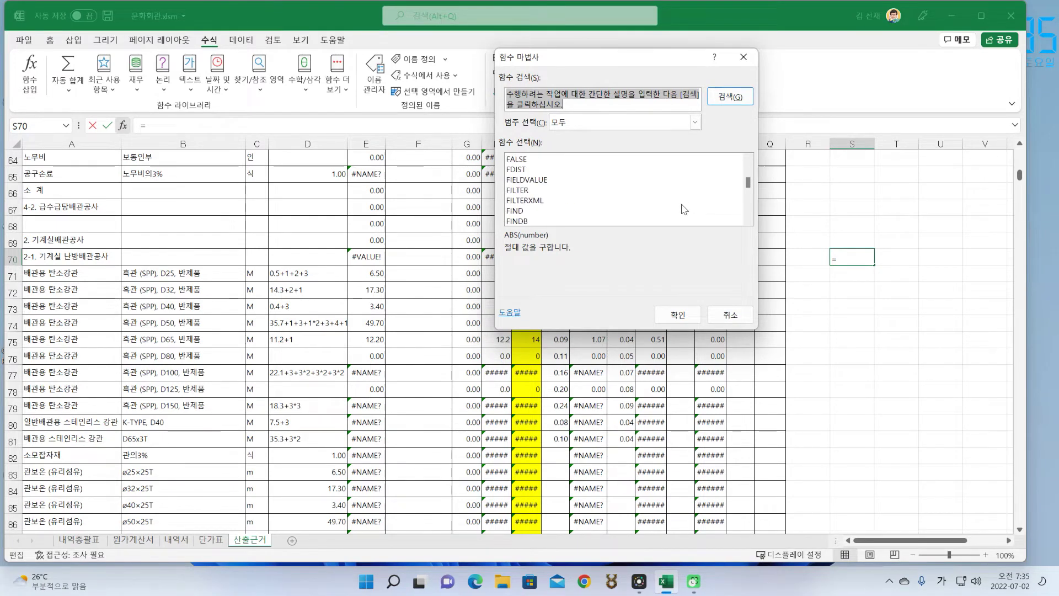
{"action": "scroll", "coordinate": [684, 208], "scroll_direction": "down", "scroll_amount": 13}
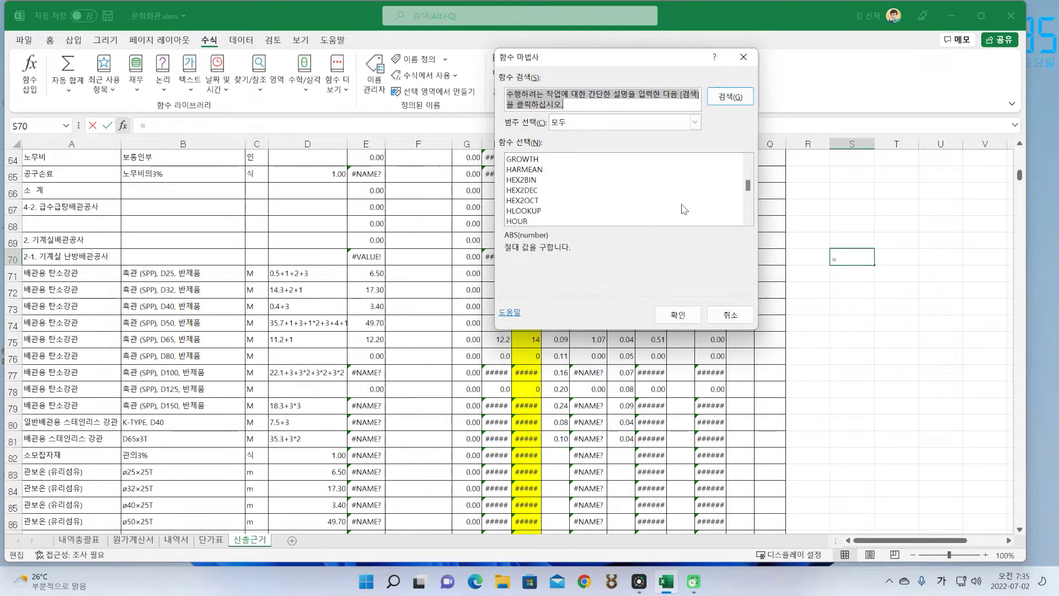
{"action": "scroll", "coordinate": [685, 208], "scroll_direction": "down", "scroll_amount": 2}
{"action": "scroll", "coordinate": [685, 206], "scroll_direction": "up", "scroll_amount": 2}
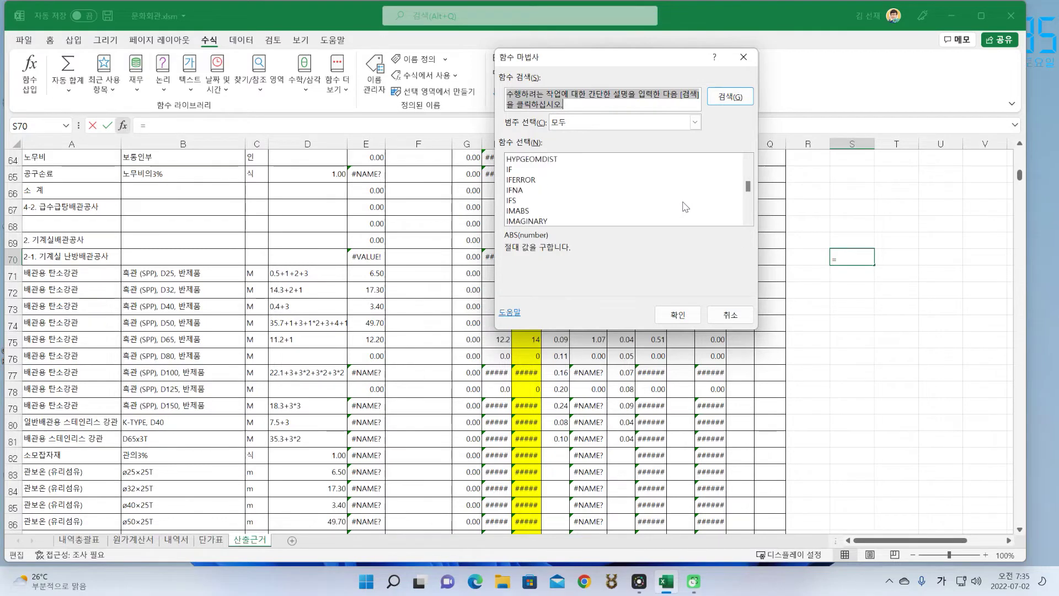
{"action": "scroll", "coordinate": [569, 177], "scroll_direction": "down", "scroll_amount": 13}
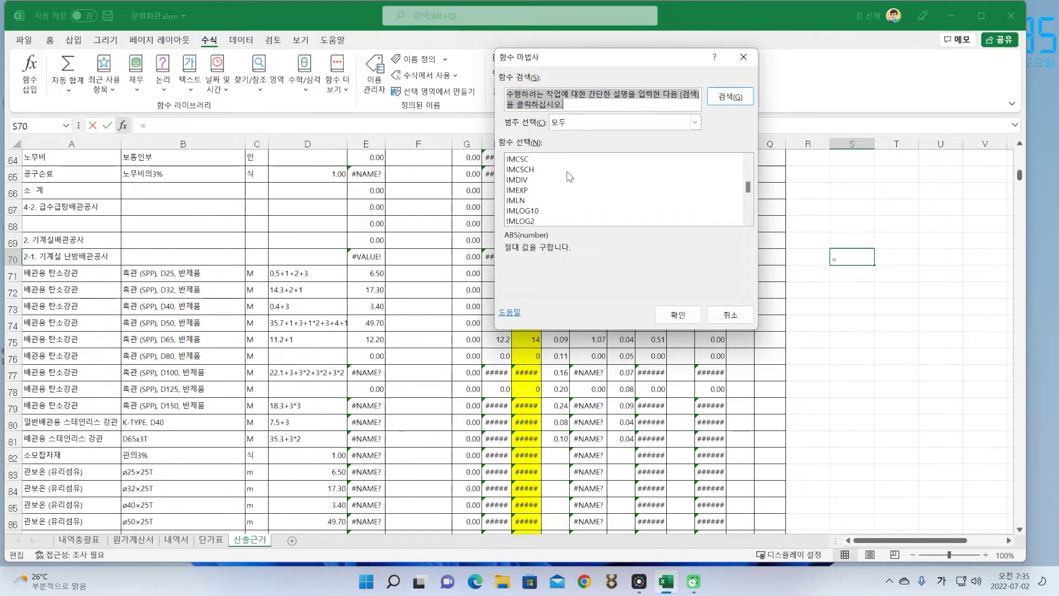
{"action": "scroll", "coordinate": [569, 177], "scroll_direction": "down", "scroll_amount": 1}
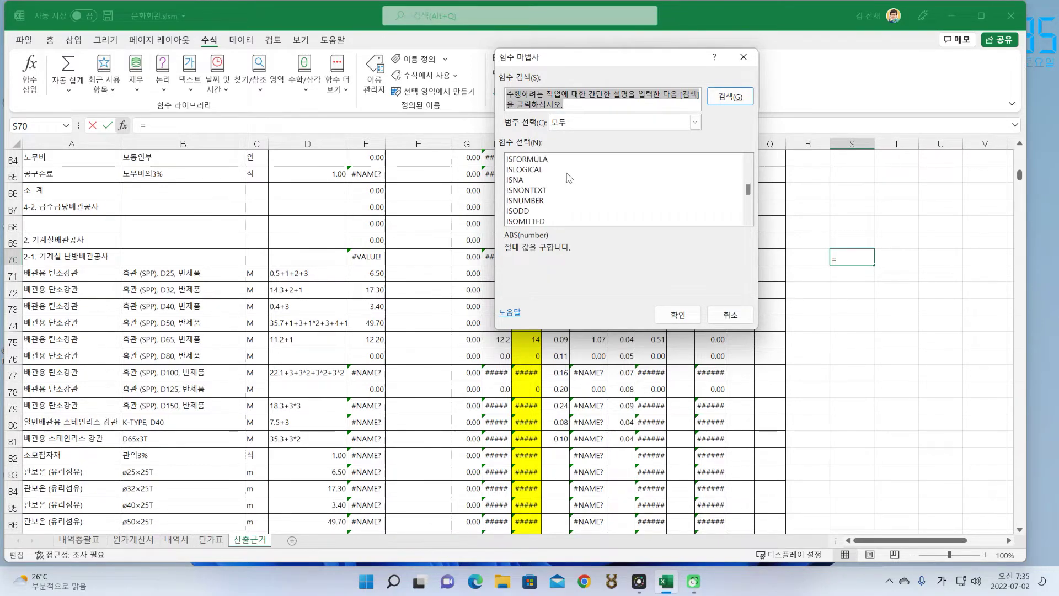
{"action": "scroll", "coordinate": [569, 178], "scroll_direction": "down", "scroll_amount": 1}
{"action": "scroll", "coordinate": [569, 178], "scroll_direction": "down", "scroll_amount": 1}
{"action": "scroll", "coordinate": [569, 177], "scroll_direction": "up", "scroll_amount": 2}
{"action": "scroll", "coordinate": [548, 200], "scroll_direction": "up", "scroll_amount": 1}
{"action": "scroll", "coordinate": [548, 200], "scroll_direction": "up", "scroll_amount": 1}
{"action": "left_click", "coordinate": [535, 181]}
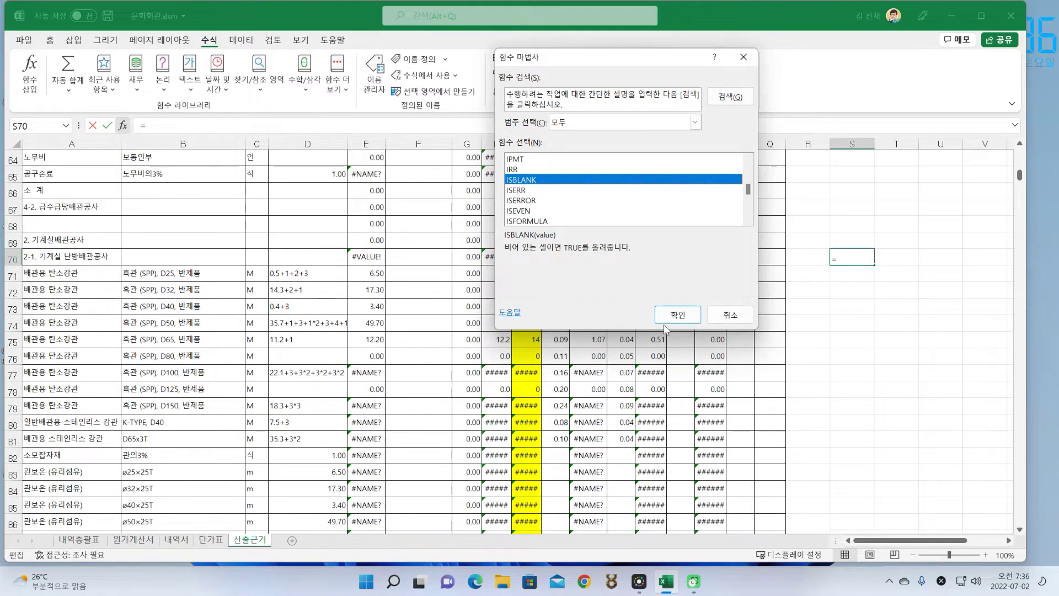
Step: Try E70 as the ISBLANK argument for comparison, and complete the S70 formula as =ISBLANK(D70)
{"action": "left_click", "coordinate": [678, 315]}
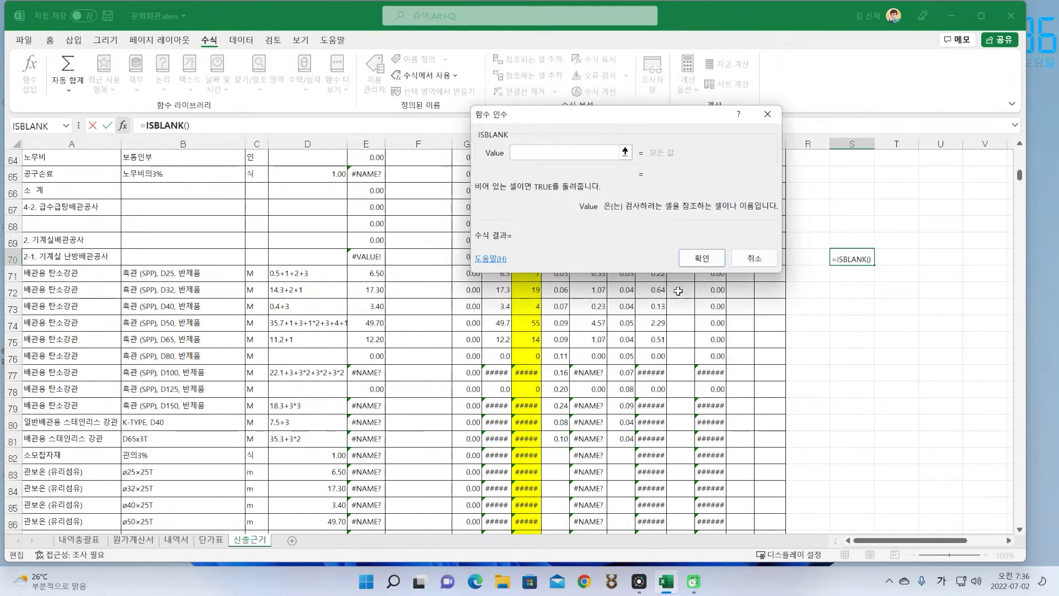
{"action": "left_click", "coordinate": [331, 257]}
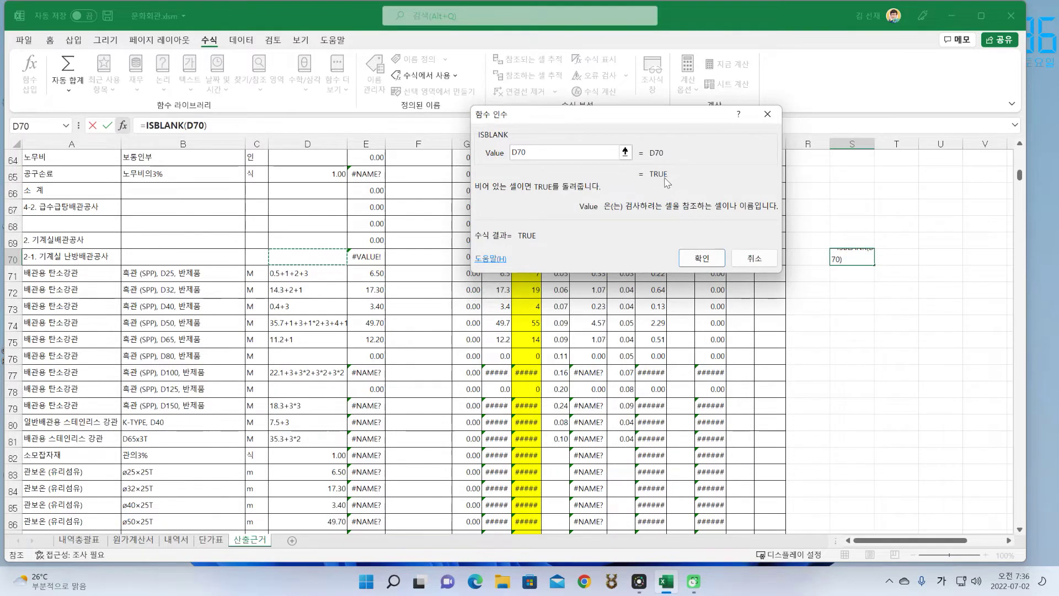
{"action": "left_click", "coordinate": [368, 255]}
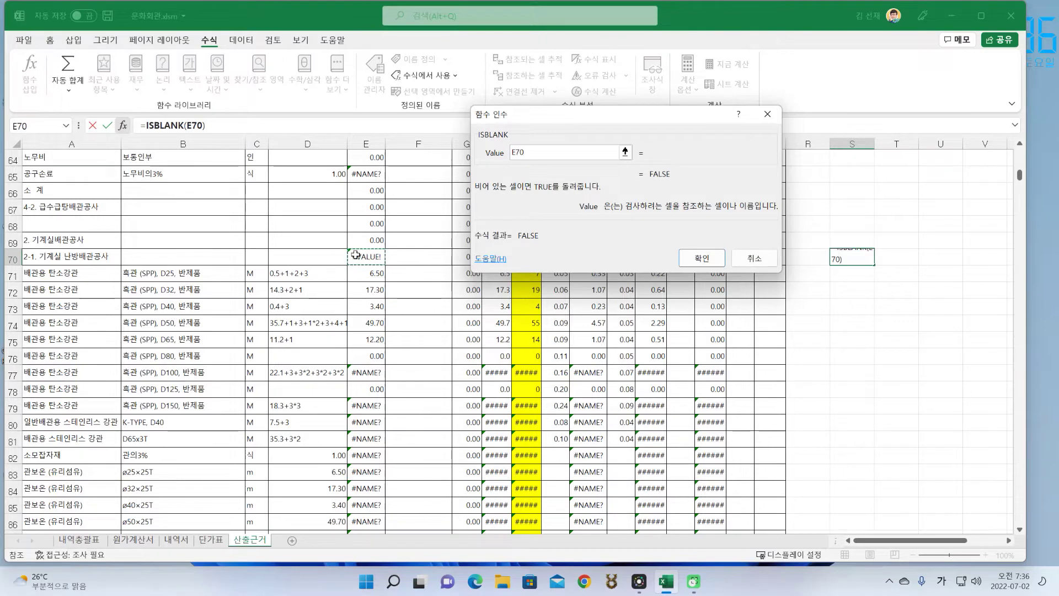
{"action": "left_click", "coordinate": [326, 253]}
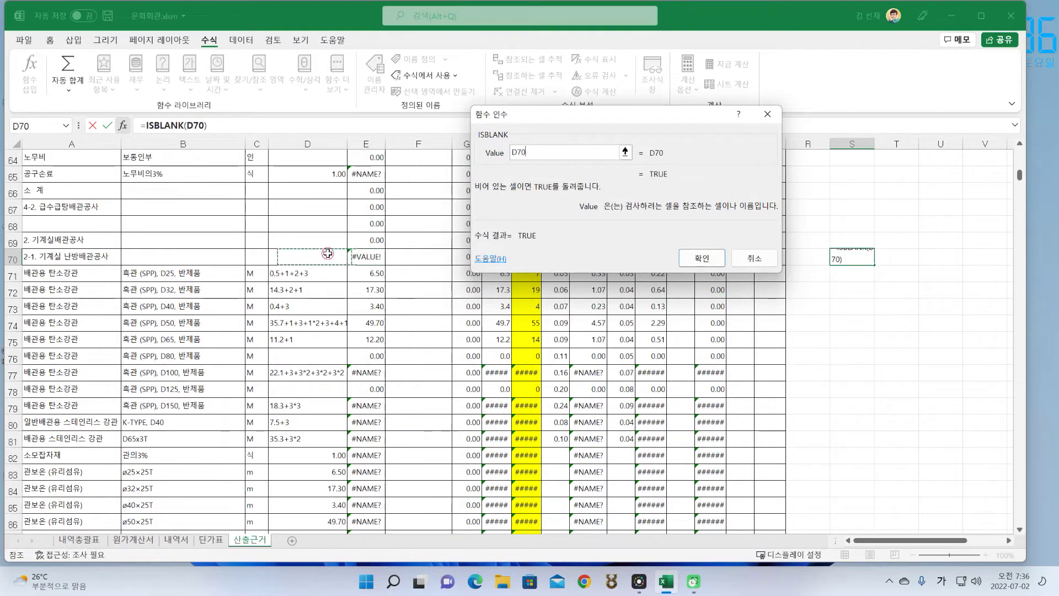
{"action": "left_click", "coordinate": [703, 258]}
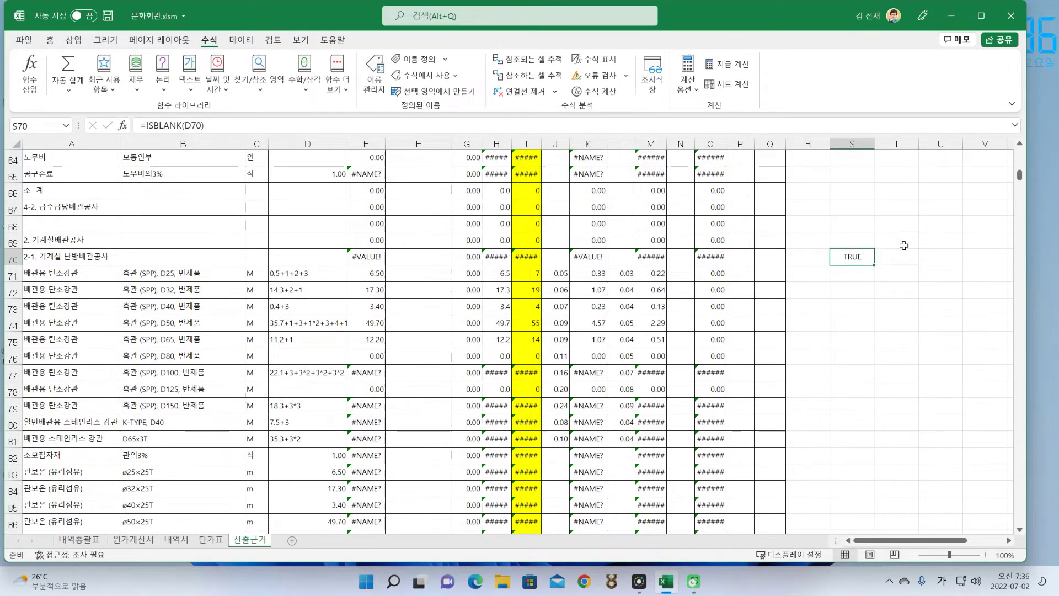
Step: Compare the IF(ISBLANK) formula in E69 with the =나 formulas in E70 and E71 and the ISBLANK test in S70
{"action": "left_click", "coordinate": [366, 238]}
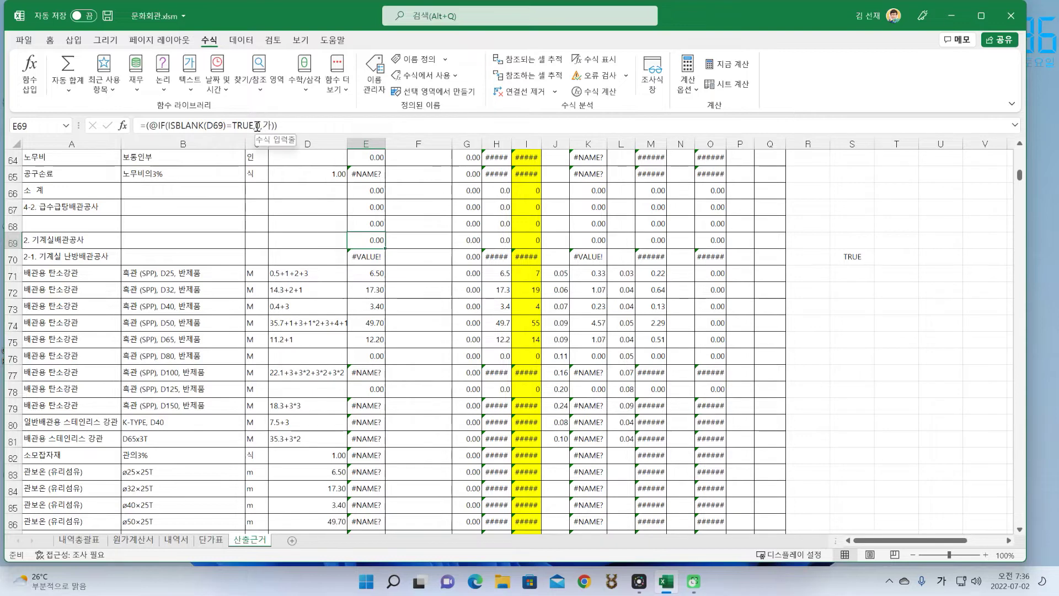
{"action": "left_click", "coordinate": [376, 276]}
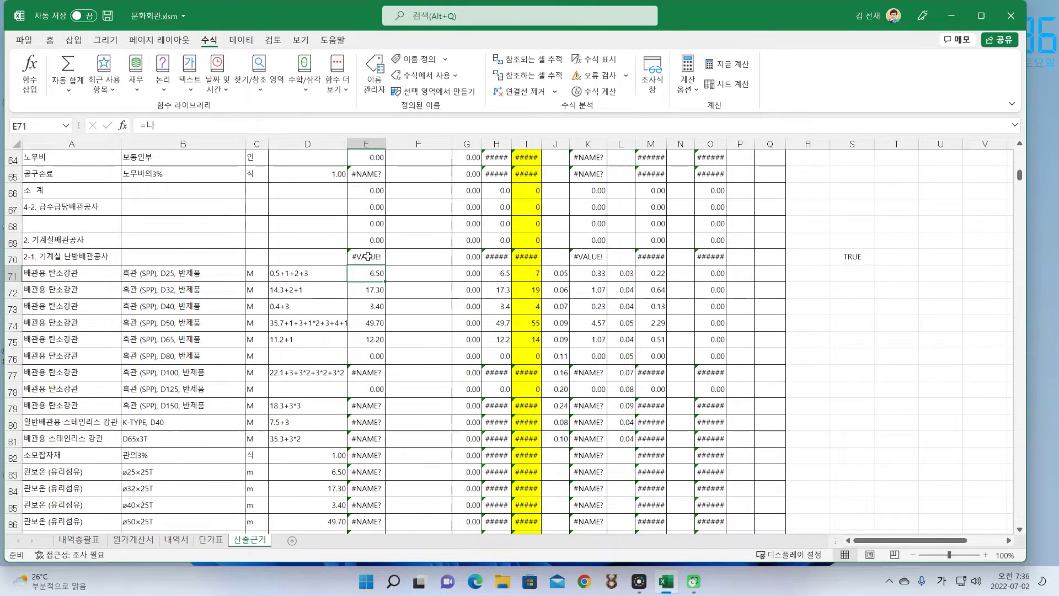
{"action": "left_click", "coordinate": [379, 255]}
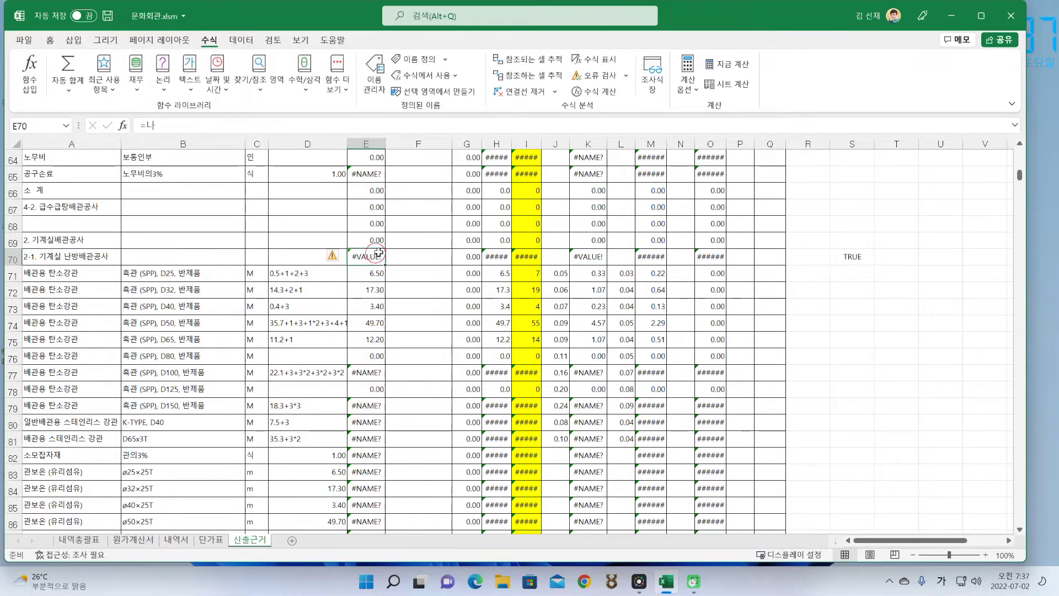
{"action": "left_click", "coordinate": [824, 273]}
{"action": "left_click", "coordinate": [849, 257]}
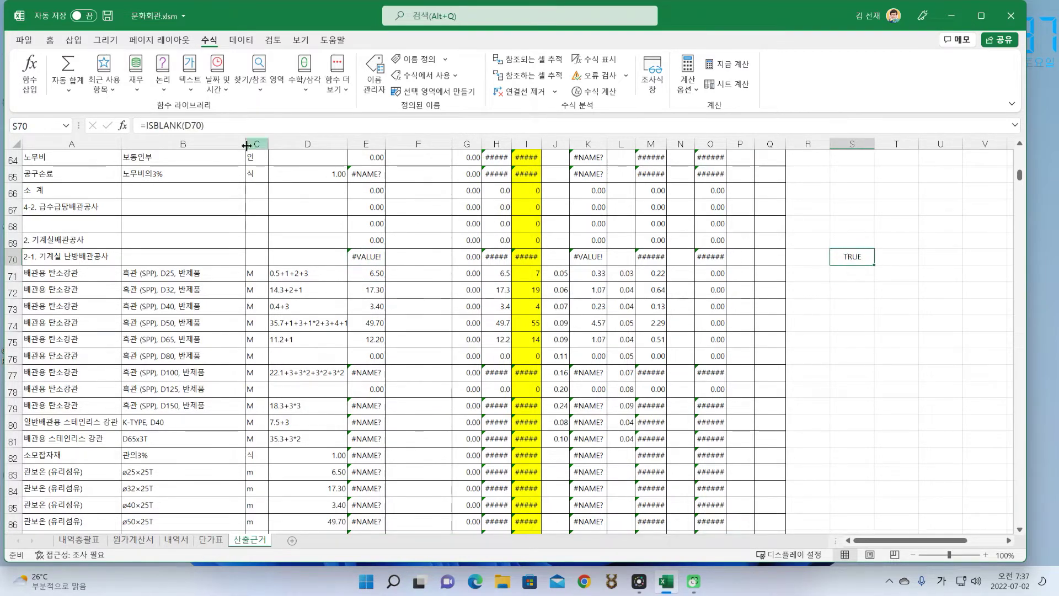
{"action": "left_click", "coordinate": [368, 241]}
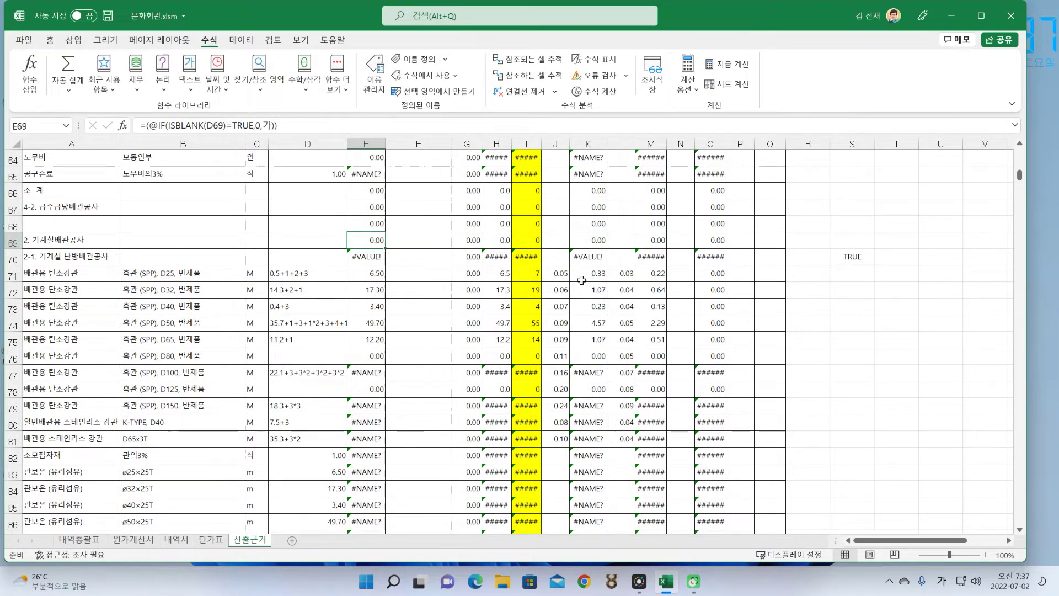
Step: Start inserting a function in T70 and locate IF in the list of all functions
{"action": "left_click", "coordinate": [909, 260]}
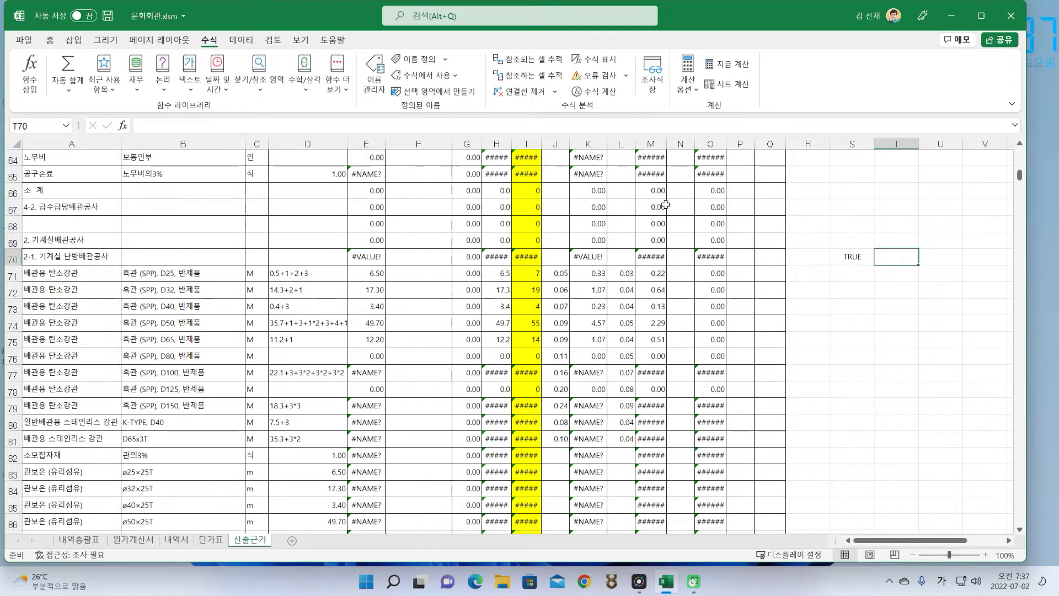
{"action": "left_click", "coordinate": [130, 122]}
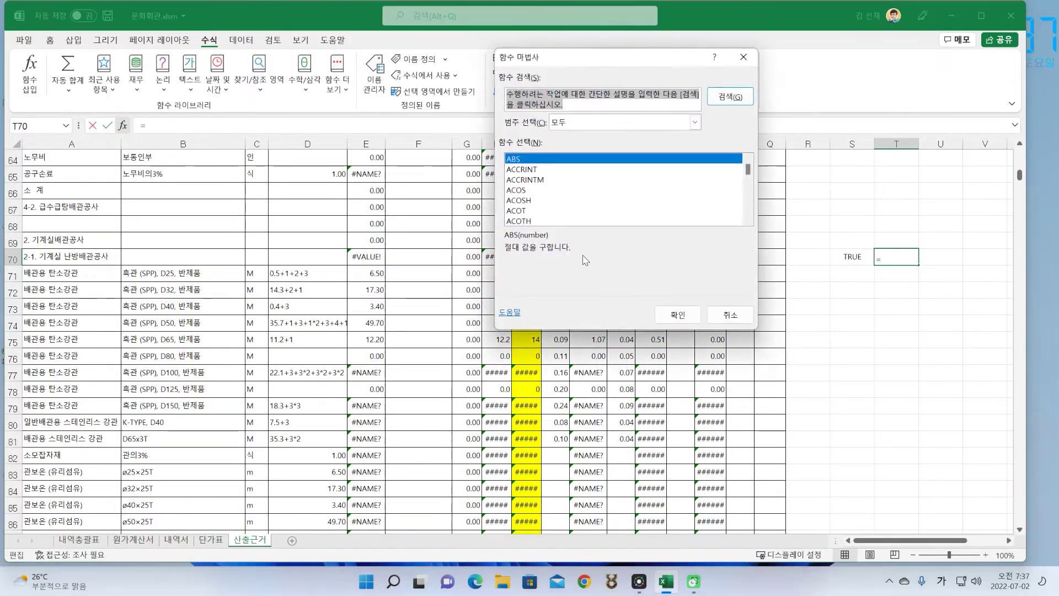
{"action": "scroll", "coordinate": [730, 201], "scroll_direction": "down", "scroll_amount": 20}
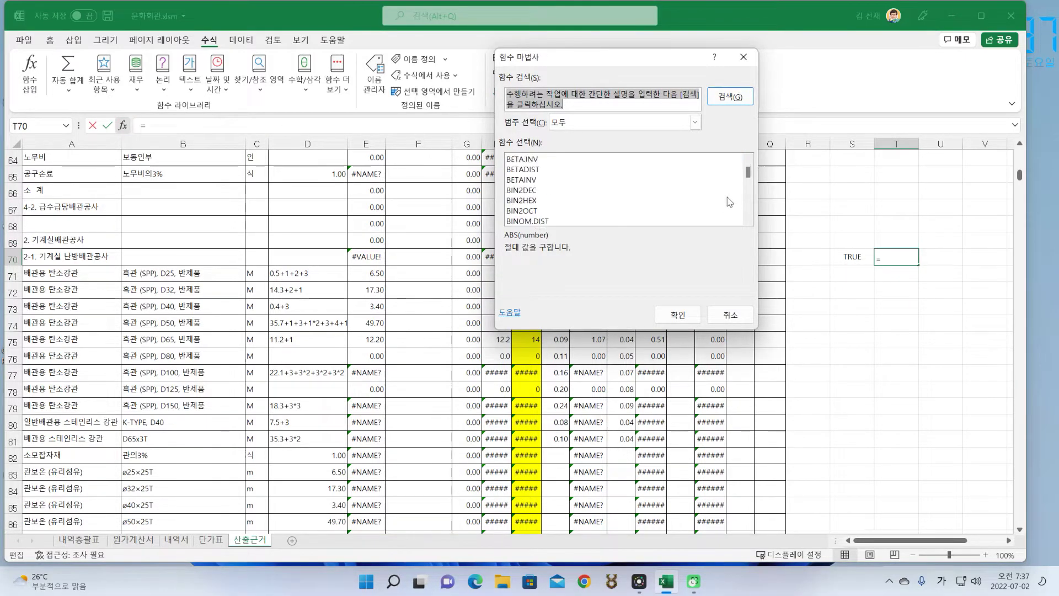
{"action": "scroll", "coordinate": [729, 204], "scroll_direction": "down", "scroll_amount": 20}
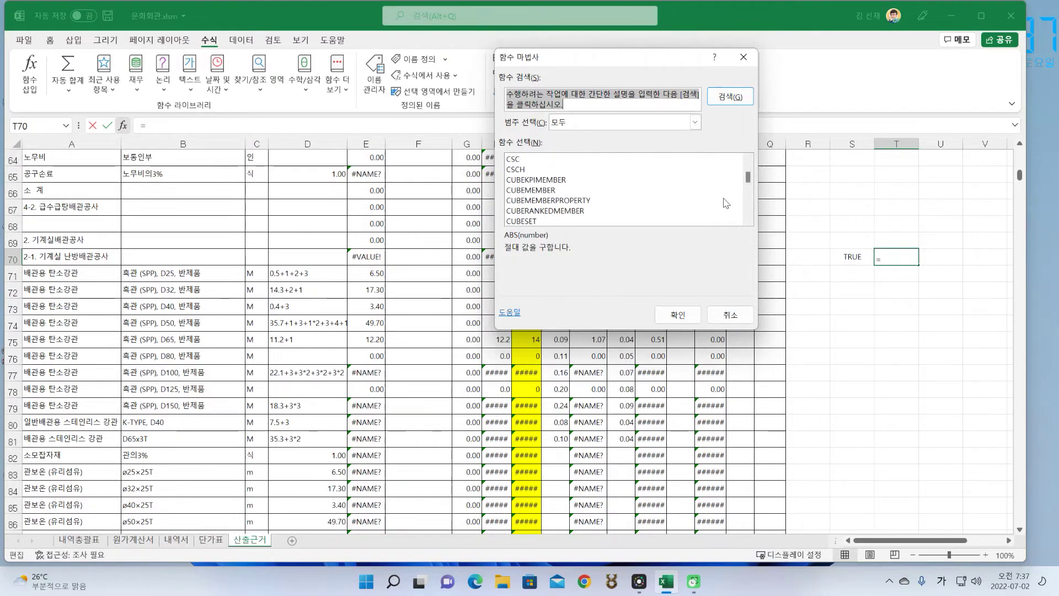
{"action": "scroll", "coordinate": [725, 205], "scroll_direction": "down", "scroll_amount": 10}
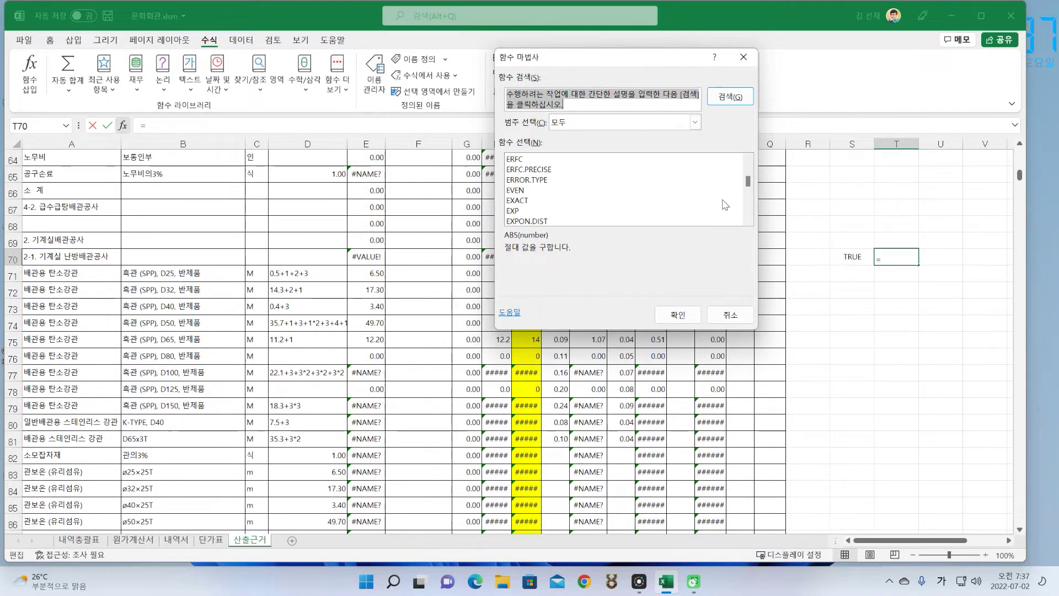
{"action": "scroll", "coordinate": [724, 205], "scroll_direction": "down", "scroll_amount": 3}
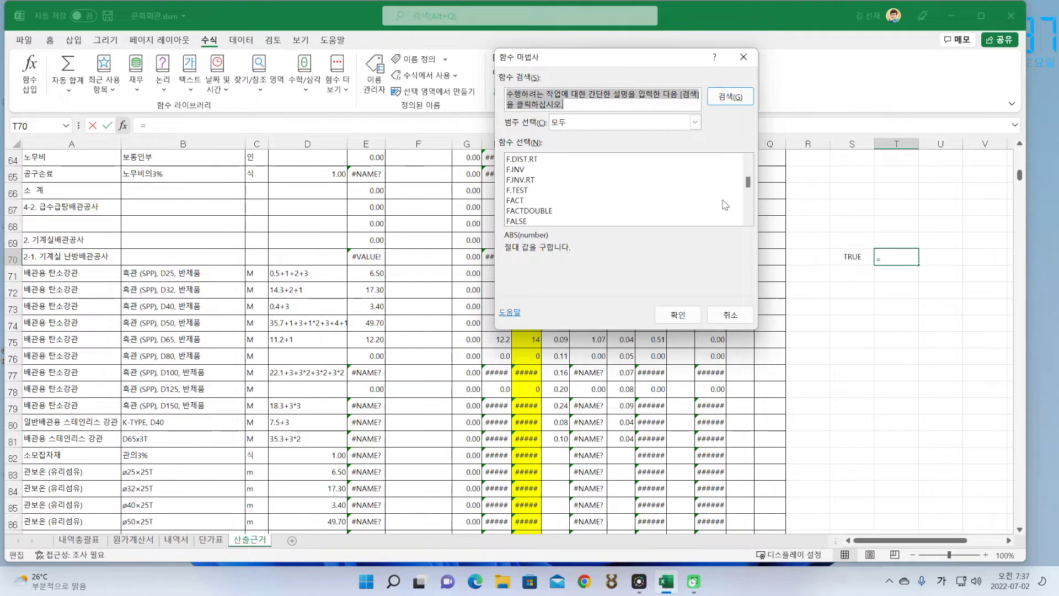
{"action": "scroll", "coordinate": [724, 205], "scroll_direction": "down", "scroll_amount": 6}
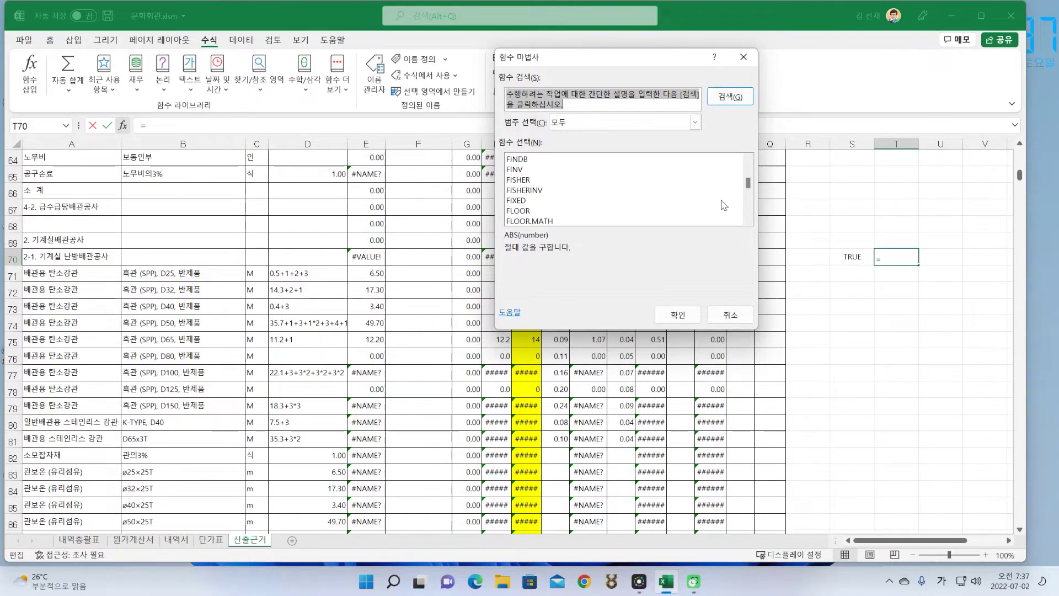
{"action": "scroll", "coordinate": [725, 204], "scroll_direction": "down", "scroll_amount": 13}
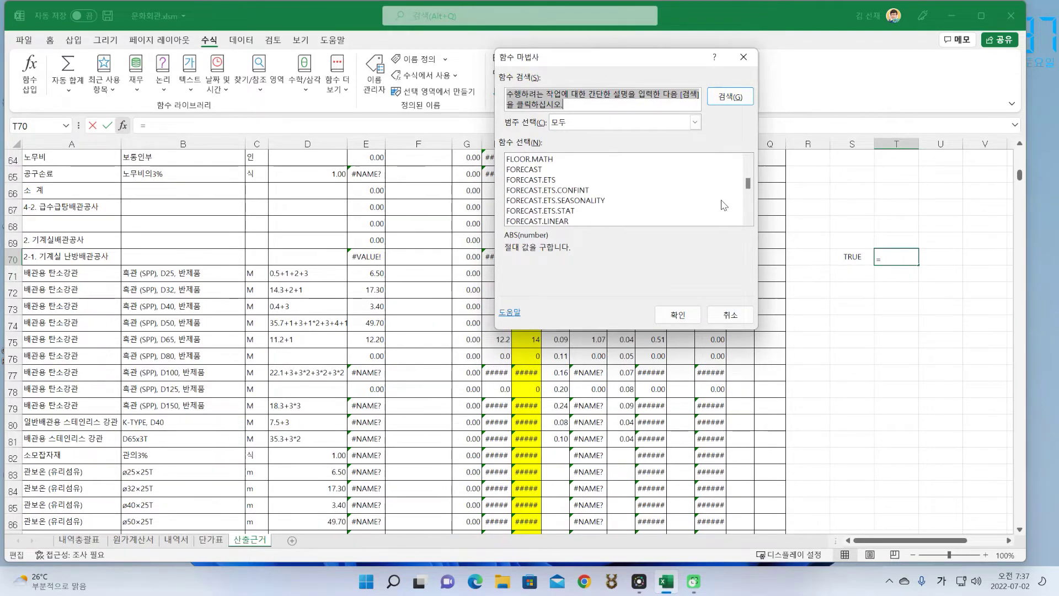
{"action": "scroll", "coordinate": [724, 204], "scroll_direction": "down", "scroll_amount": 3}
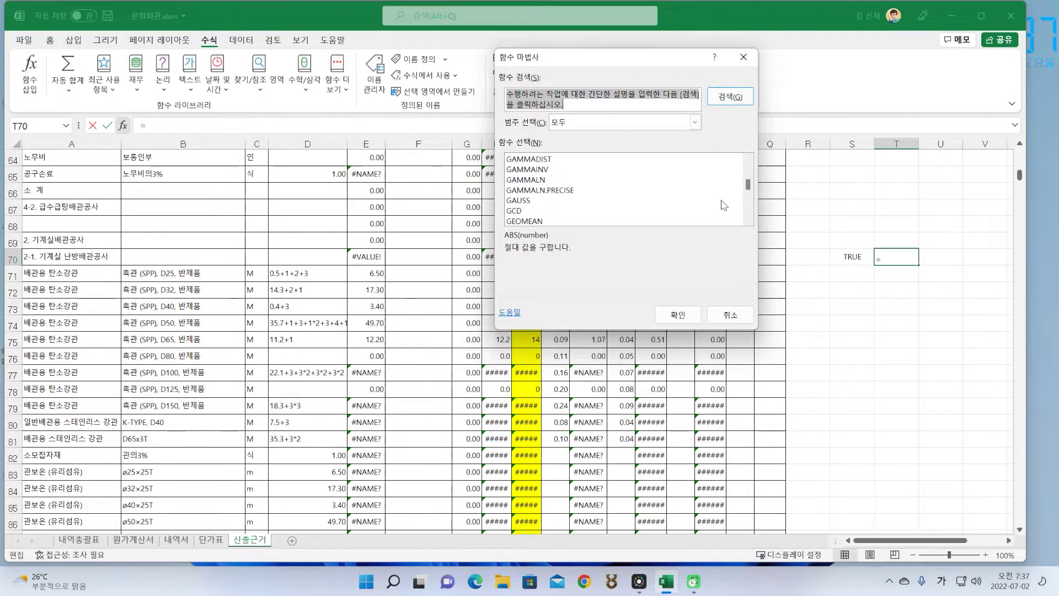
{"action": "scroll", "coordinate": [724, 205], "scroll_direction": "up", "scroll_amount": 15}
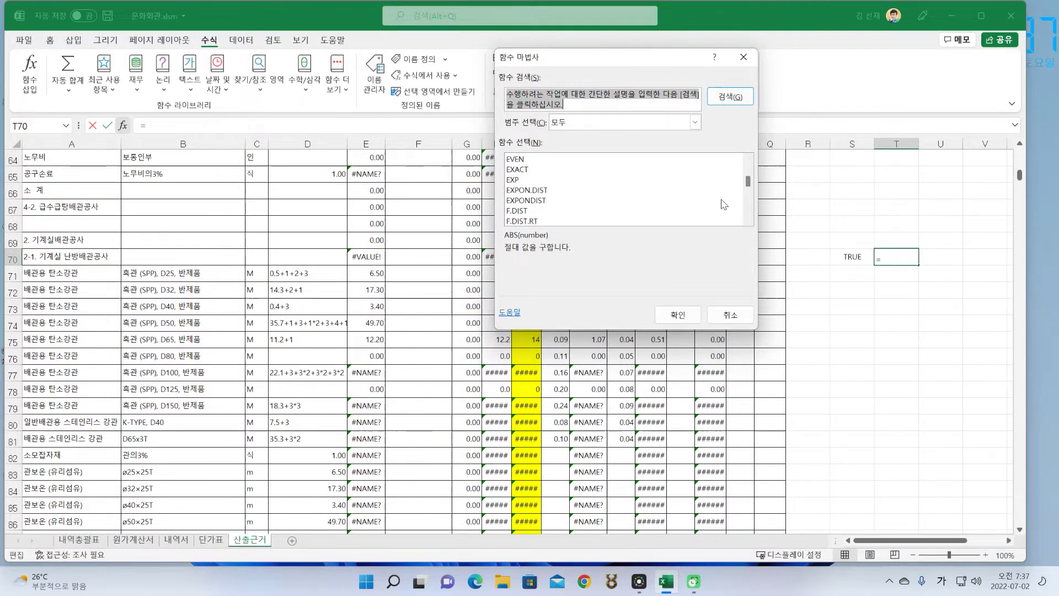
{"action": "scroll", "coordinate": [724, 204], "scroll_direction": "down", "scroll_amount": 4}
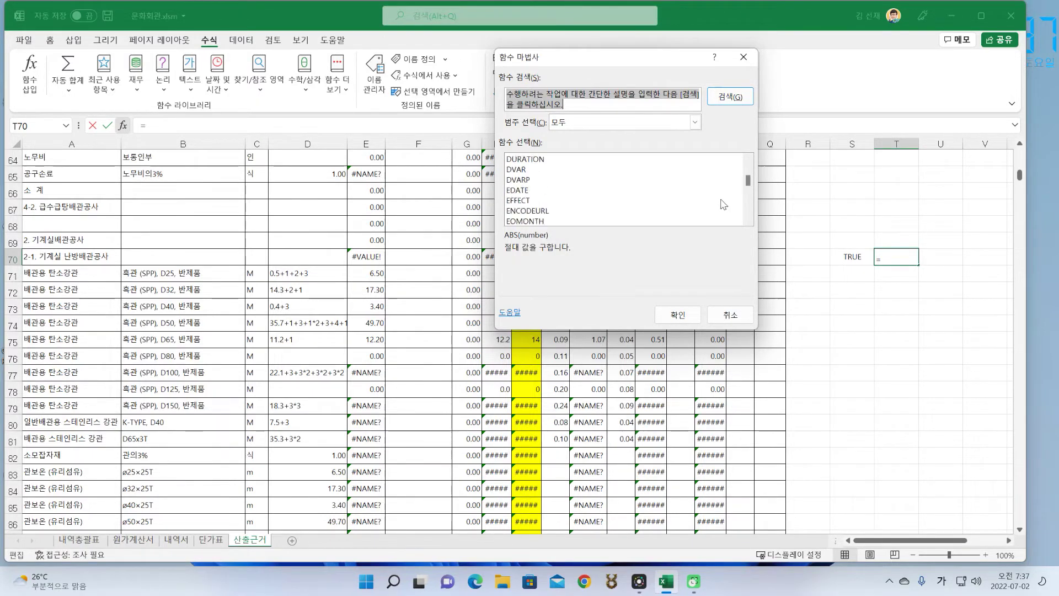
{"action": "left_click", "coordinate": [518, 191]}
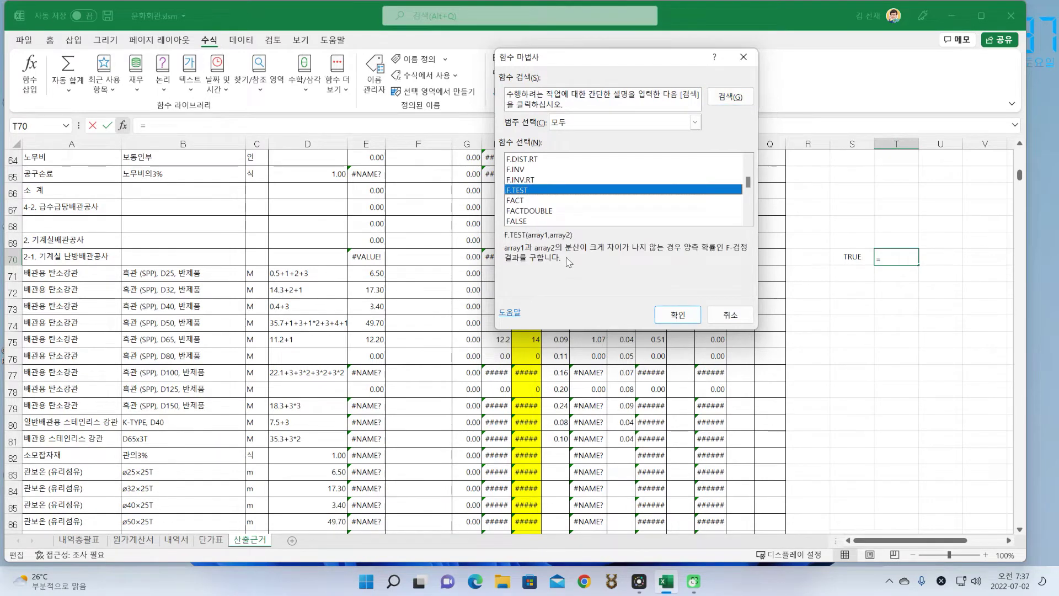
{"action": "left_click", "coordinate": [539, 212]}
{"action": "scroll", "coordinate": [587, 202], "scroll_direction": "down", "scroll_amount": 9}
{"action": "scroll", "coordinate": [587, 202], "scroll_direction": "down", "scroll_amount": 8}
{"action": "scroll", "coordinate": [588, 202], "scroll_direction": "up", "scroll_amount": 1}
{"action": "scroll", "coordinate": [583, 195], "scroll_direction": "up", "scroll_amount": 1}
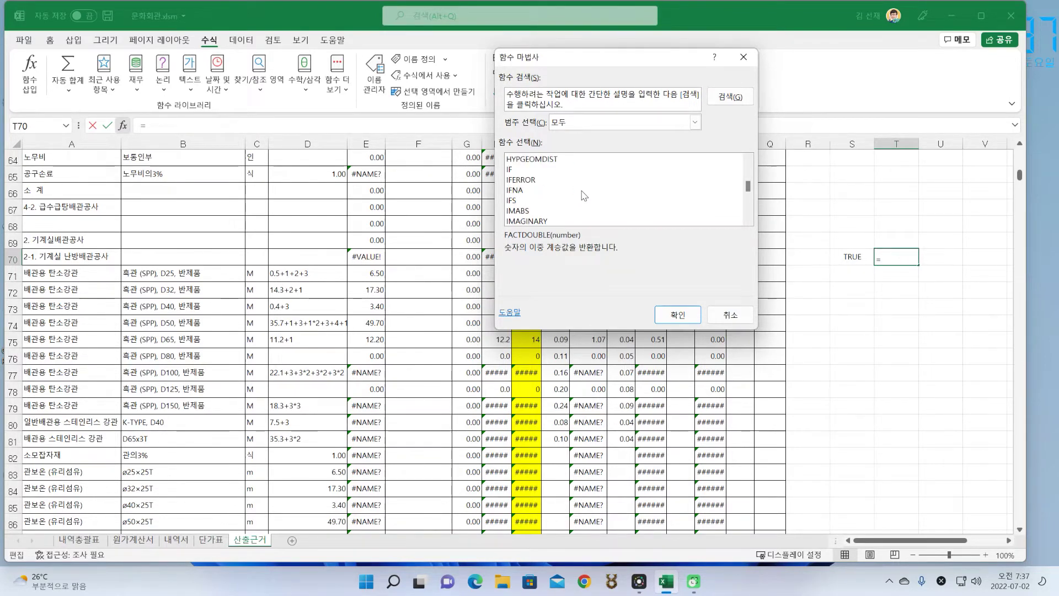
{"action": "left_click", "coordinate": [533, 171]}
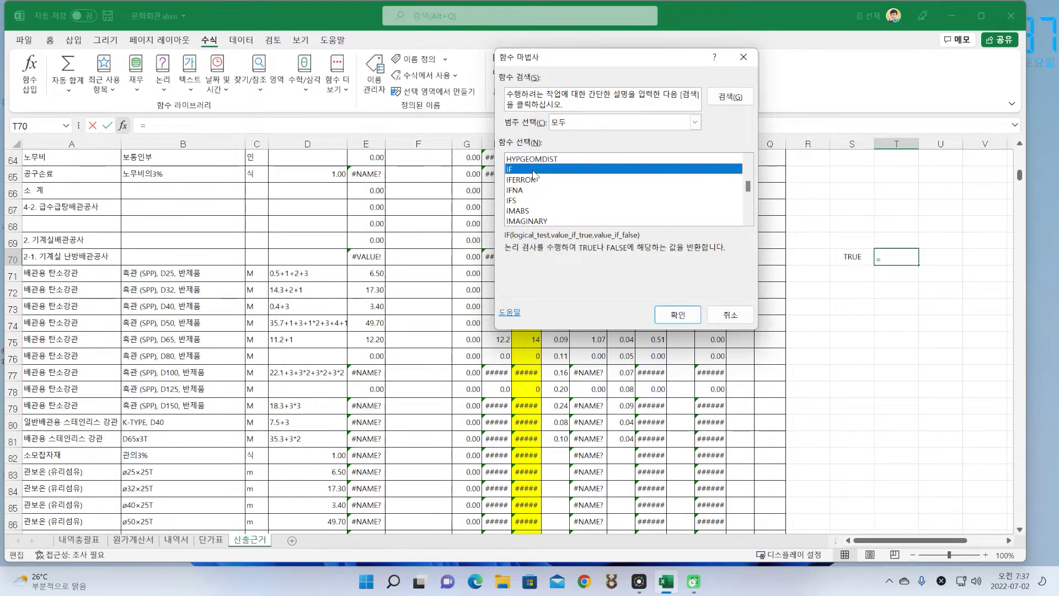
Step: Examine the descriptions of the neighbouring functions IFERROR, IFNA, IFS and IMABS
{"action": "left_click", "coordinate": [533, 180]}
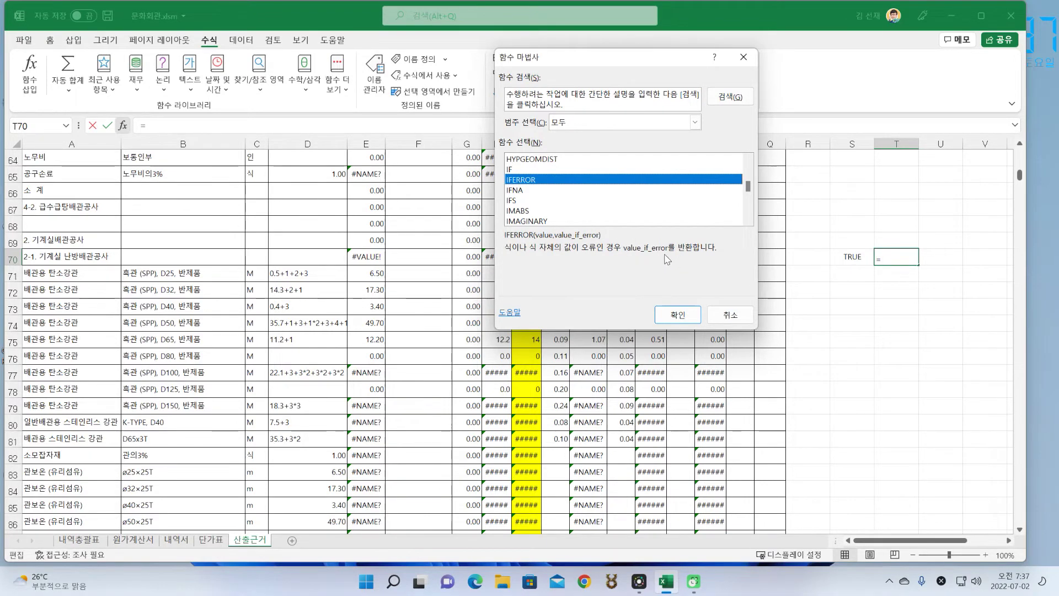
{"action": "left_click", "coordinate": [522, 191]}
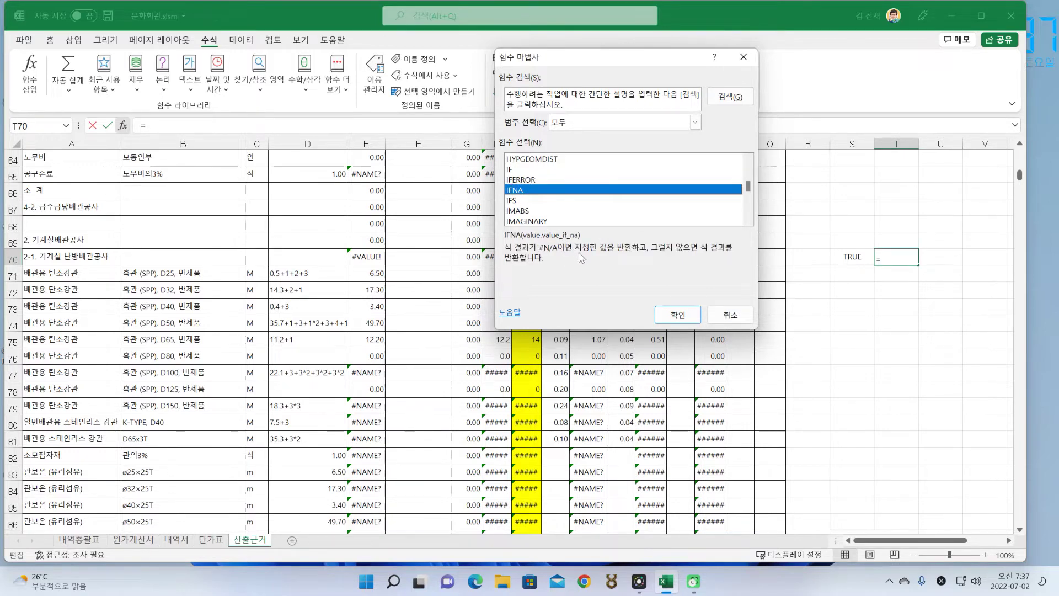
{"action": "left_click", "coordinate": [523, 201]}
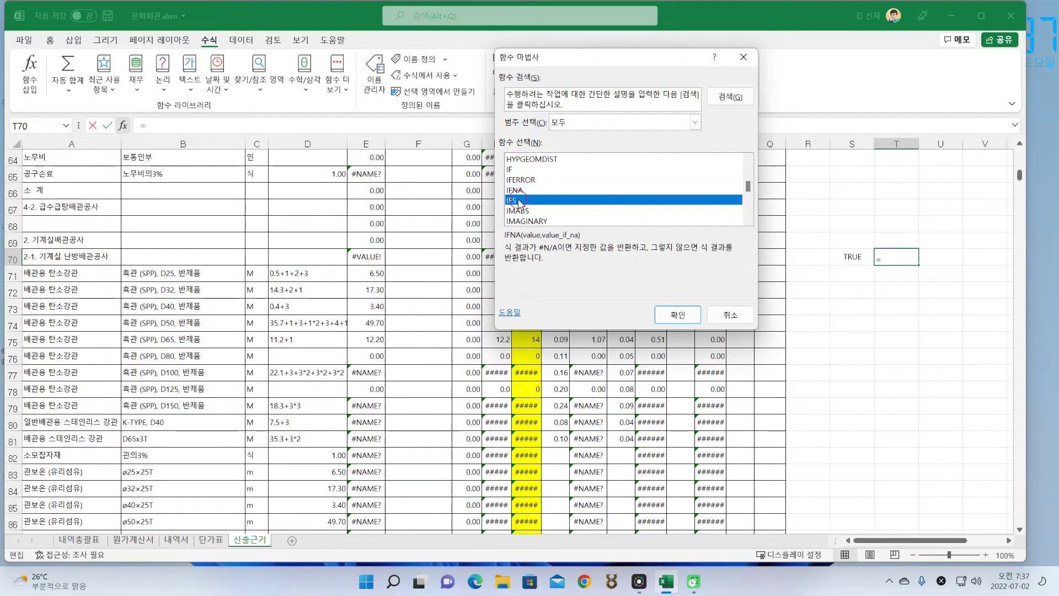
{"action": "left_click", "coordinate": [529, 211]}
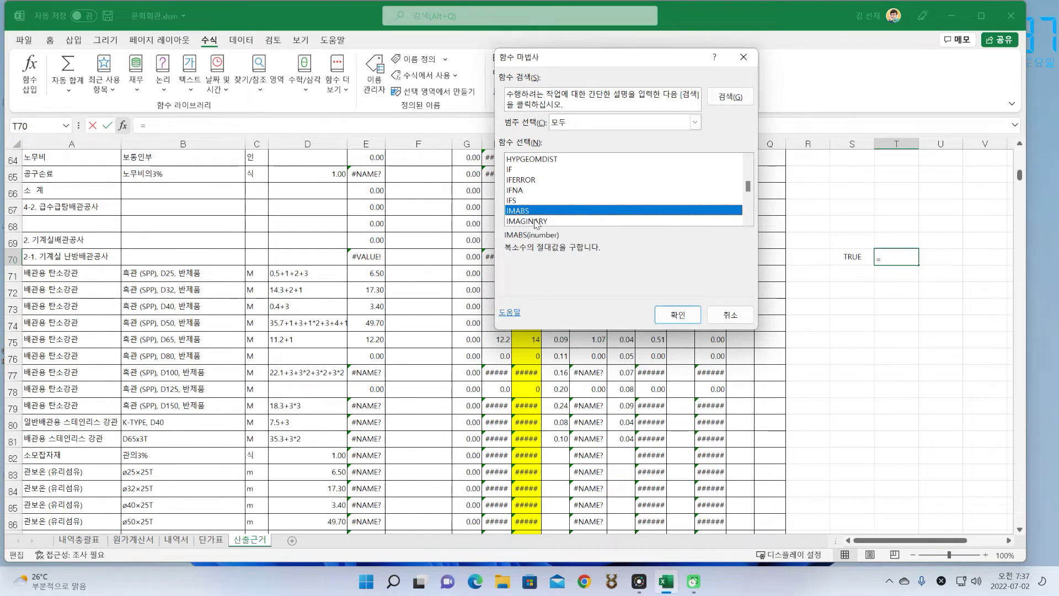
{"action": "left_click", "coordinate": [530, 181]}
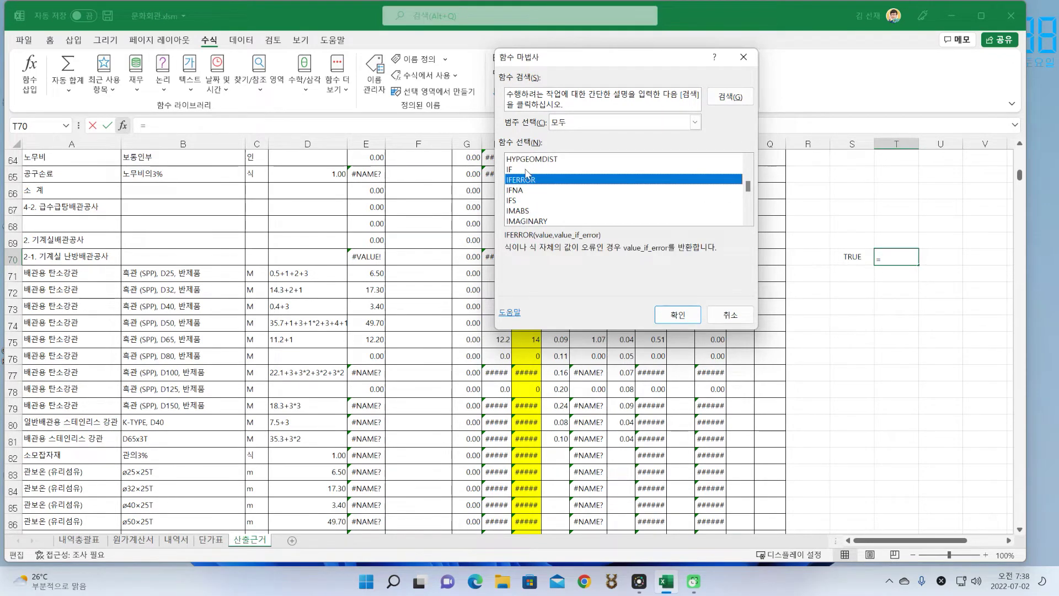
Step: Choose IF as the function for T70 and set its logical test to S70=true
{"action": "left_click", "coordinate": [526, 170]}
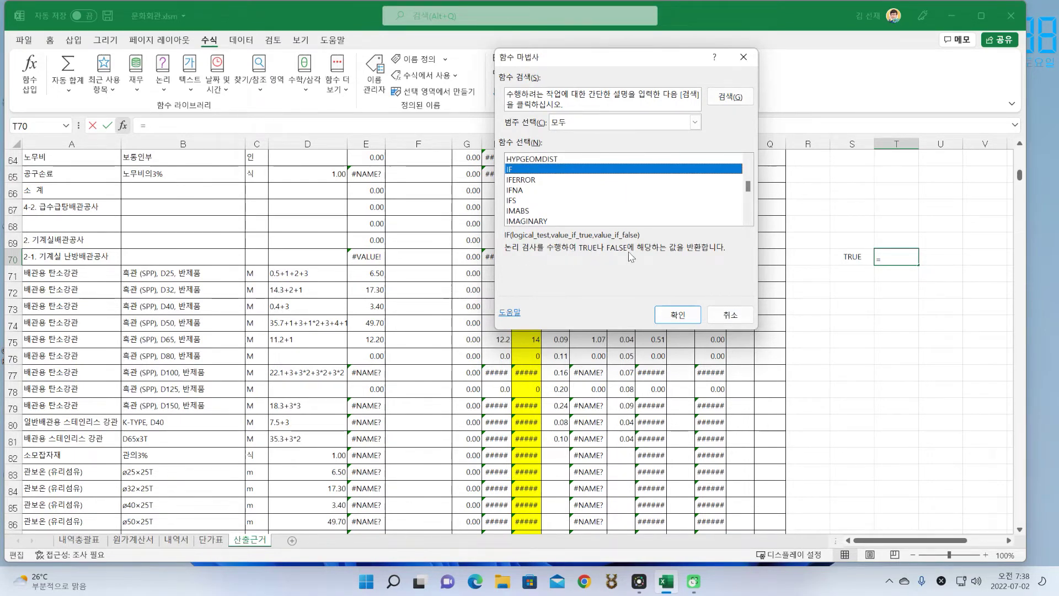
{"action": "left_click", "coordinate": [685, 318]}
{"action": "left_click", "coordinate": [860, 256]}
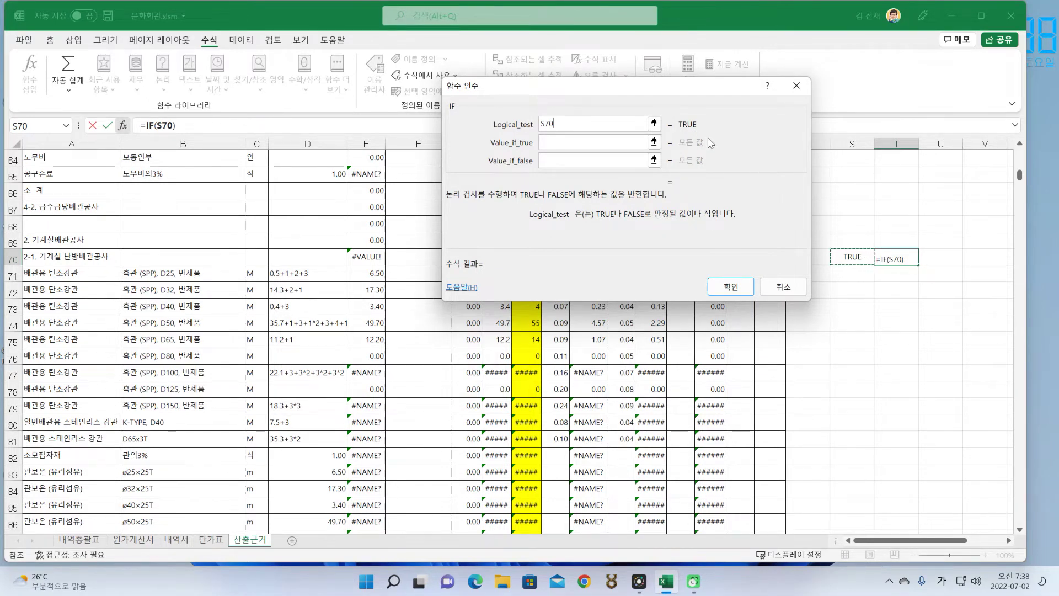
{"action": "type", "text": "="}
{"action": "type", "text": "ㅅ겨"}
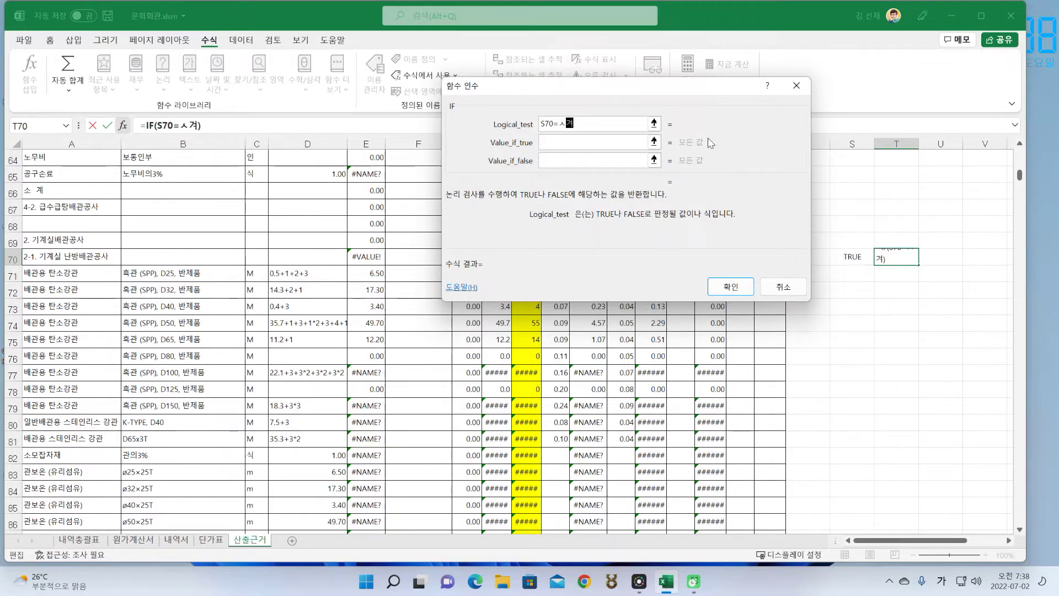
{"action": "key", "text": "BackSpace"}
{"action": "key", "text": "BackSpace"}
{"action": "key", "text": "Hangul"}
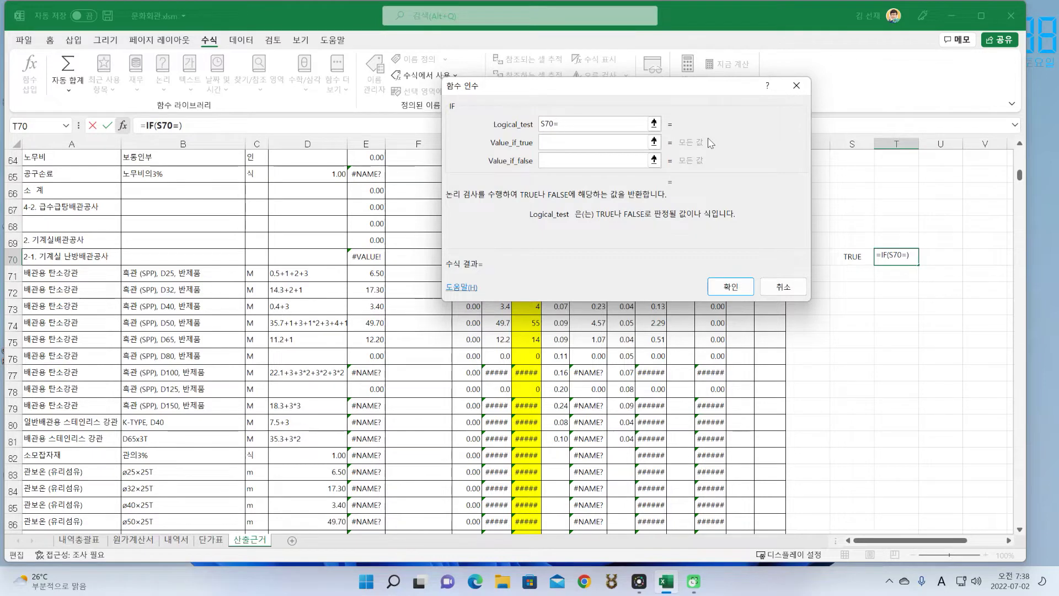
{"action": "type", "text": "true"}
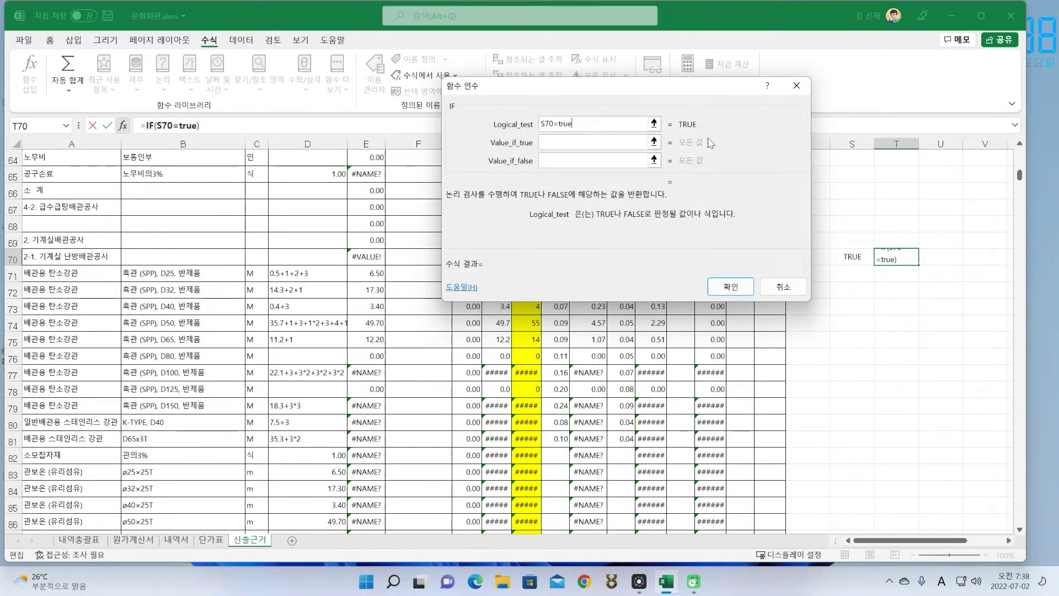
Step: Set the value if true to 0 and the value if false to E70, completing the T70 formula
{"action": "left_click", "coordinate": [614, 145]}
{"action": "type", "text": "0"}
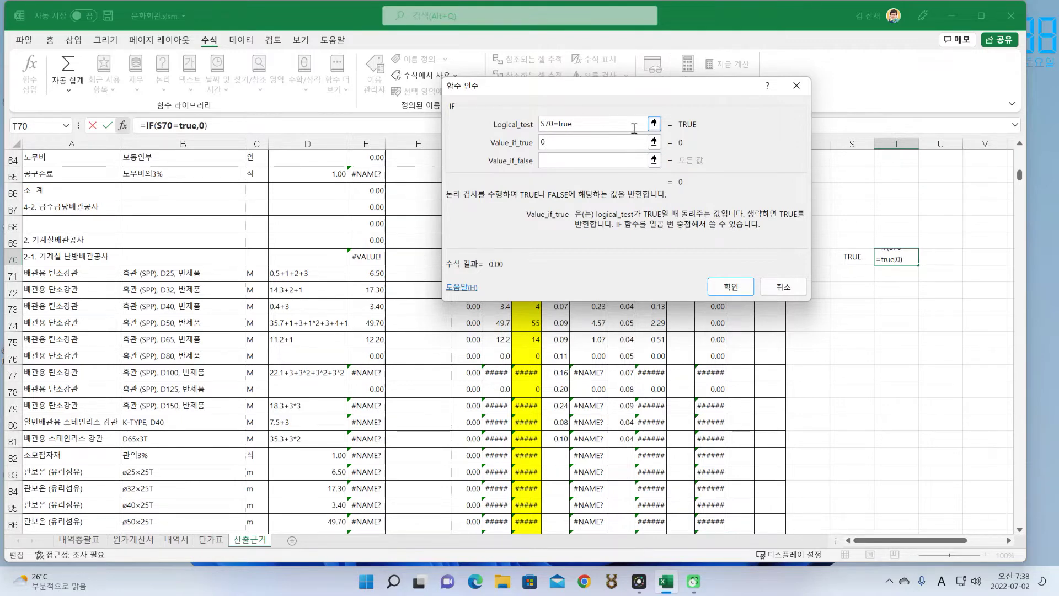
{"action": "left_click", "coordinate": [567, 159]}
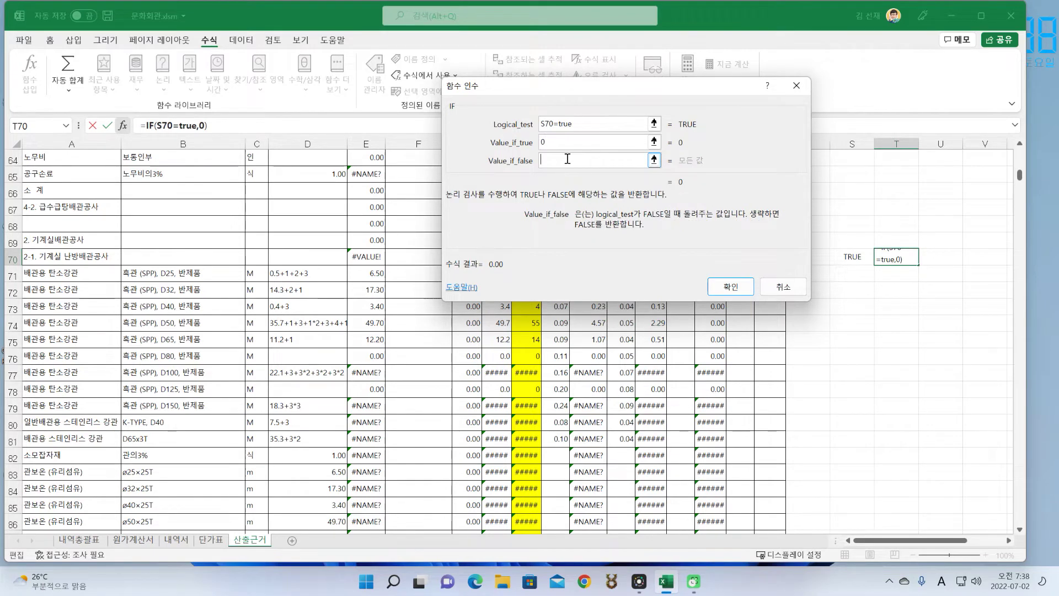
{"action": "left_click", "coordinate": [364, 256]}
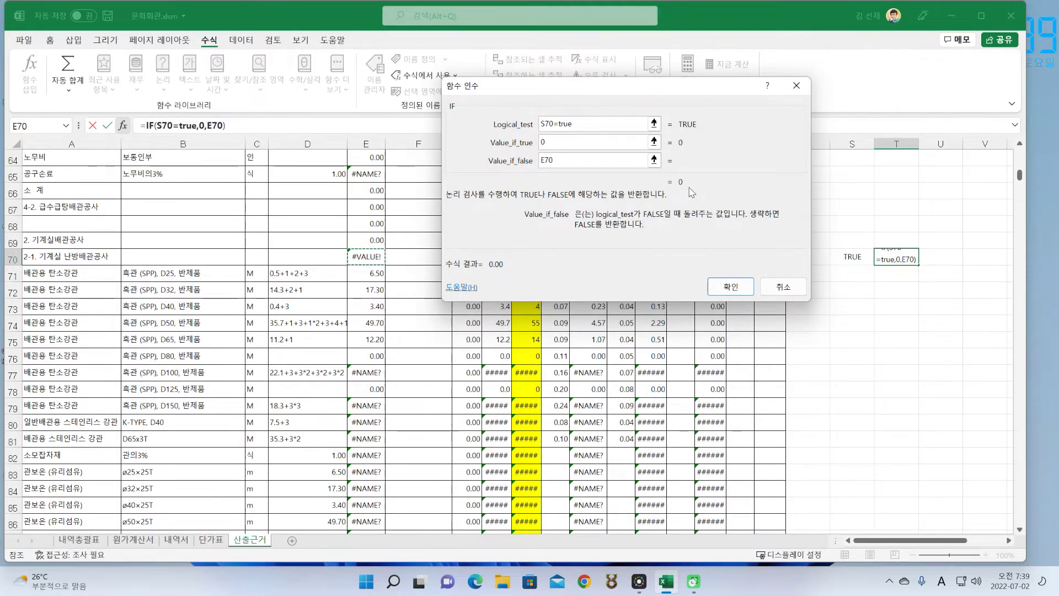
{"action": "left_click", "coordinate": [741, 288]}
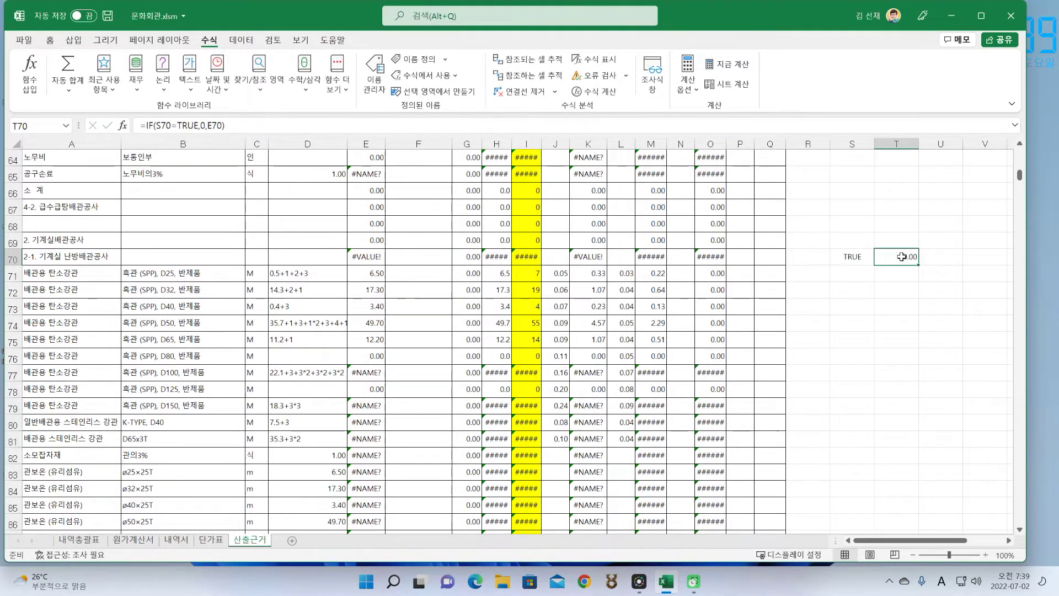
Step: Compare the S70 and T70 formulas, and copy ISBLANK(D70) without its equals sign from the S70 formula
{"action": "left_click", "coordinate": [855, 257]}
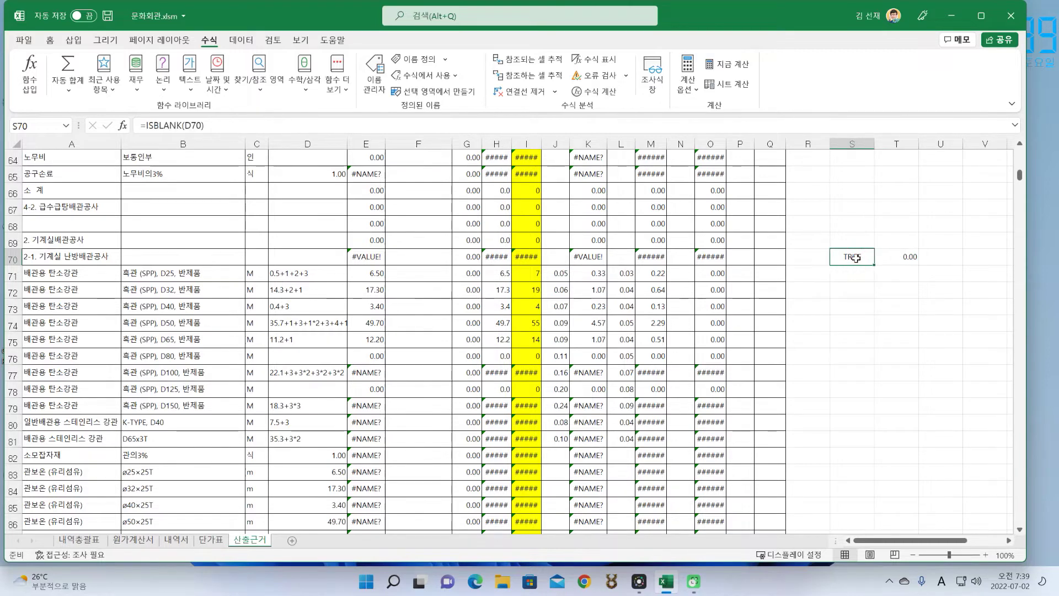
{"action": "left_click", "coordinate": [905, 260]}
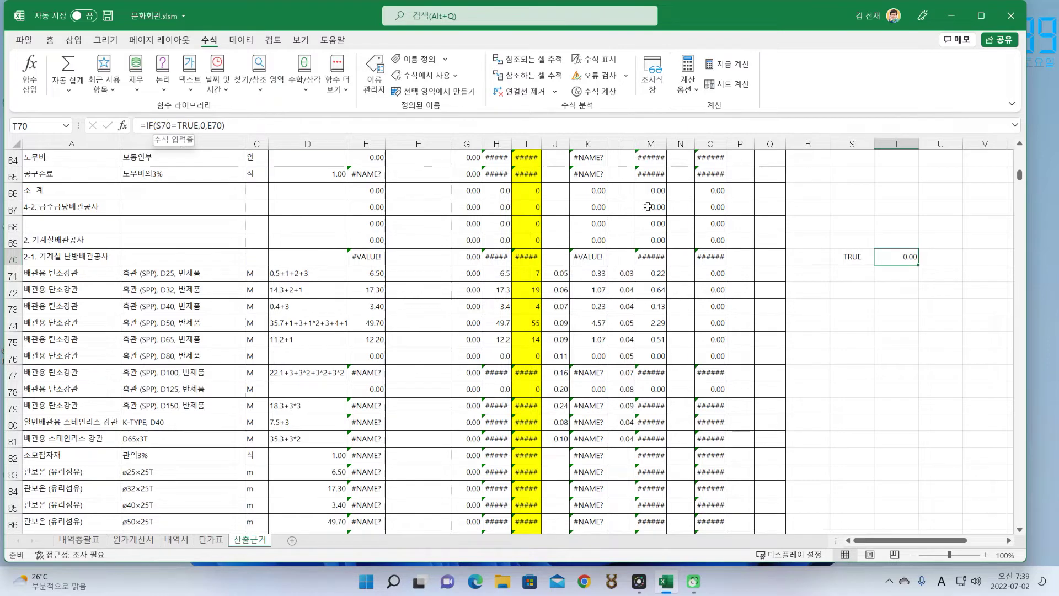
{"action": "left_click", "coordinate": [846, 255]}
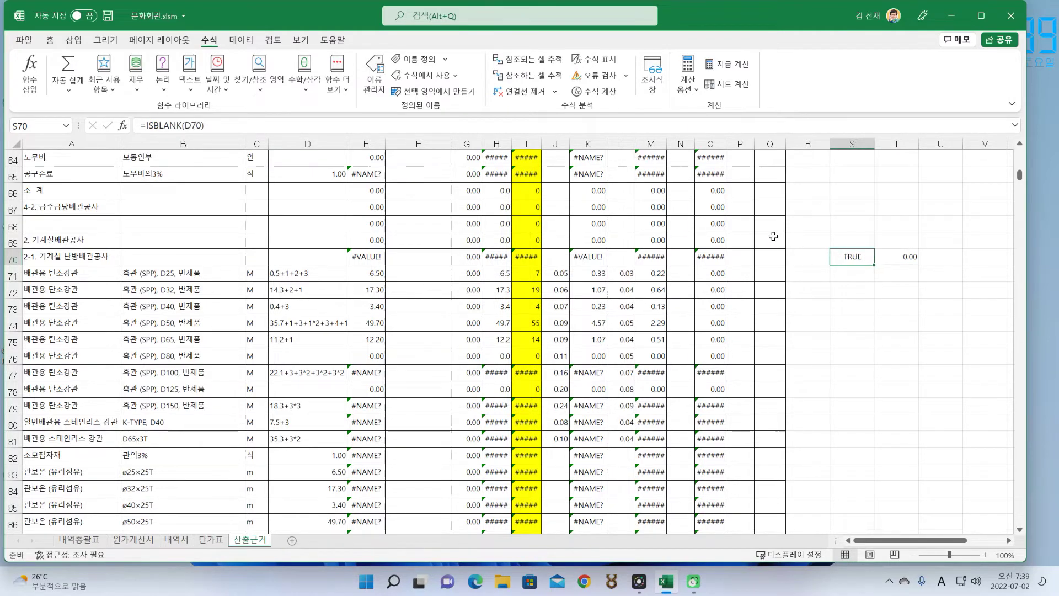
{"action": "left_click", "coordinate": [146, 125]}
{"action": "left_click_drag", "start_coordinate": [145, 125], "coordinate": [212, 125]}
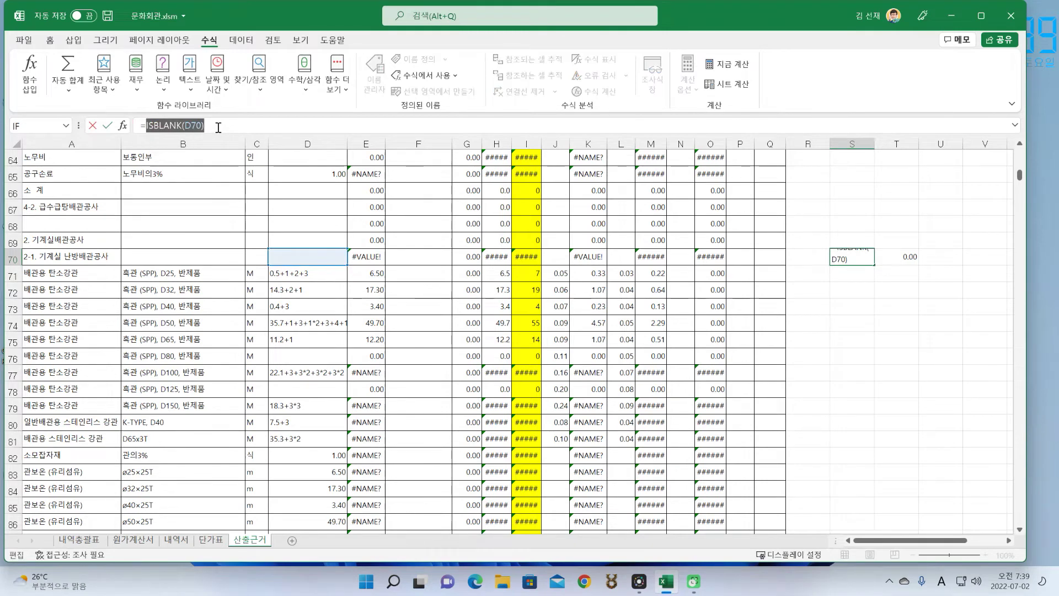
{"action": "key", "text": "Return"}
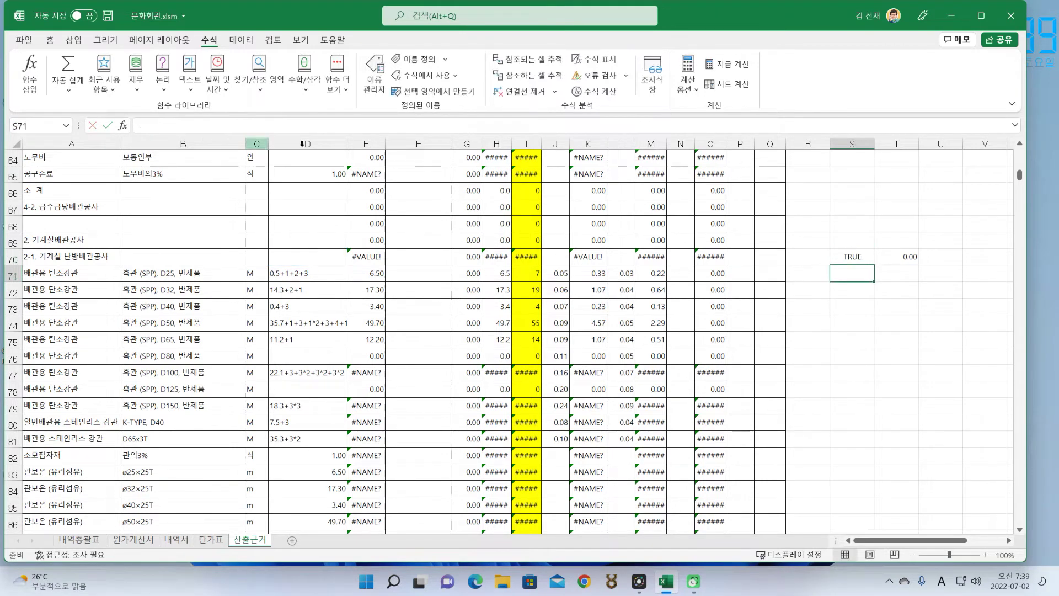
Step: Replace S70 with ISBLANK(D70) in T70's IF formula and reselect E70 as its value if false
{"action": "left_click", "coordinate": [904, 258]}
{"action": "left_click", "coordinate": [172, 125]}
{"action": "left_click_drag", "start_coordinate": [172, 125], "coordinate": [158, 126]}
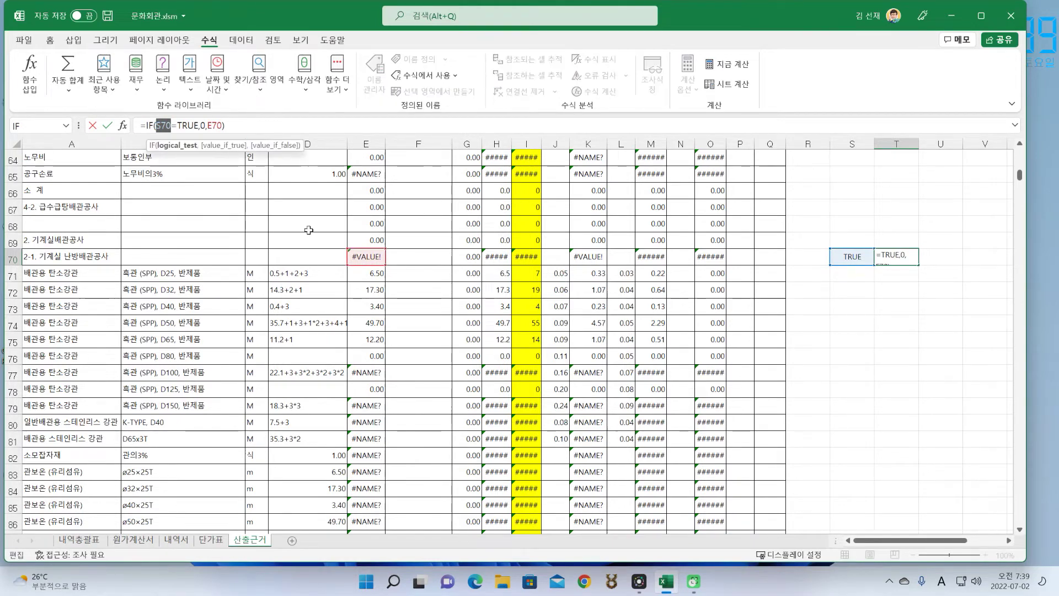
{"action": "key", "text": "ctrl+v"}
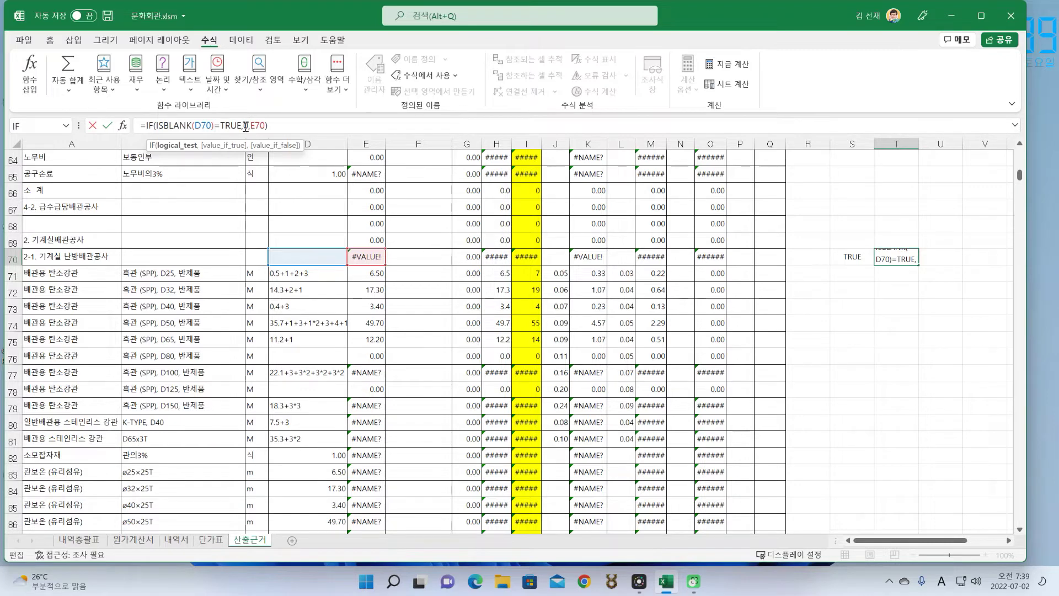
{"action": "left_click_drag", "start_coordinate": [266, 126], "coordinate": [252, 126]}
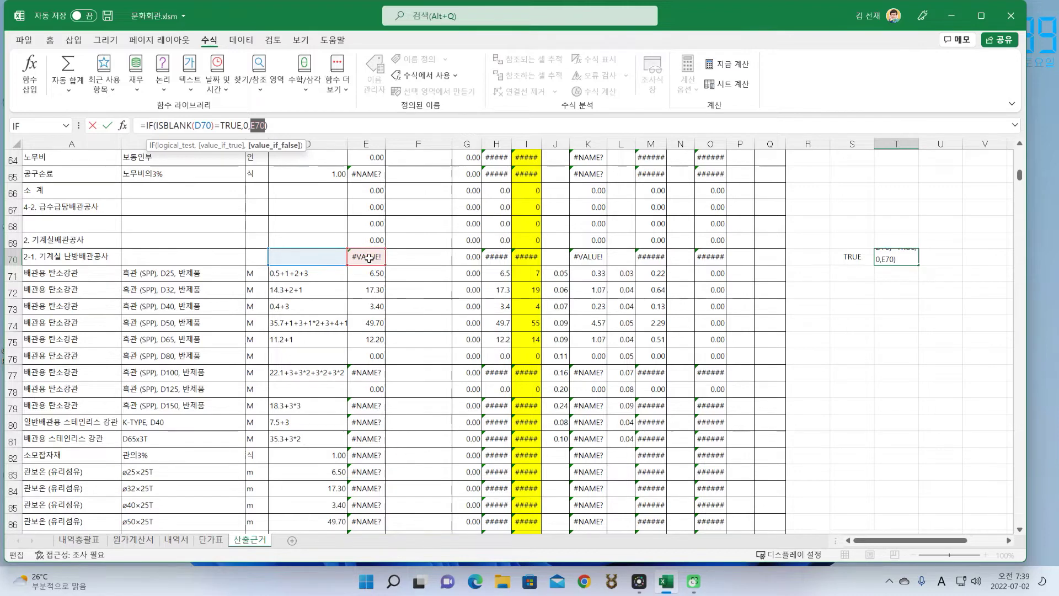
{"action": "left_click", "coordinate": [369, 257]}
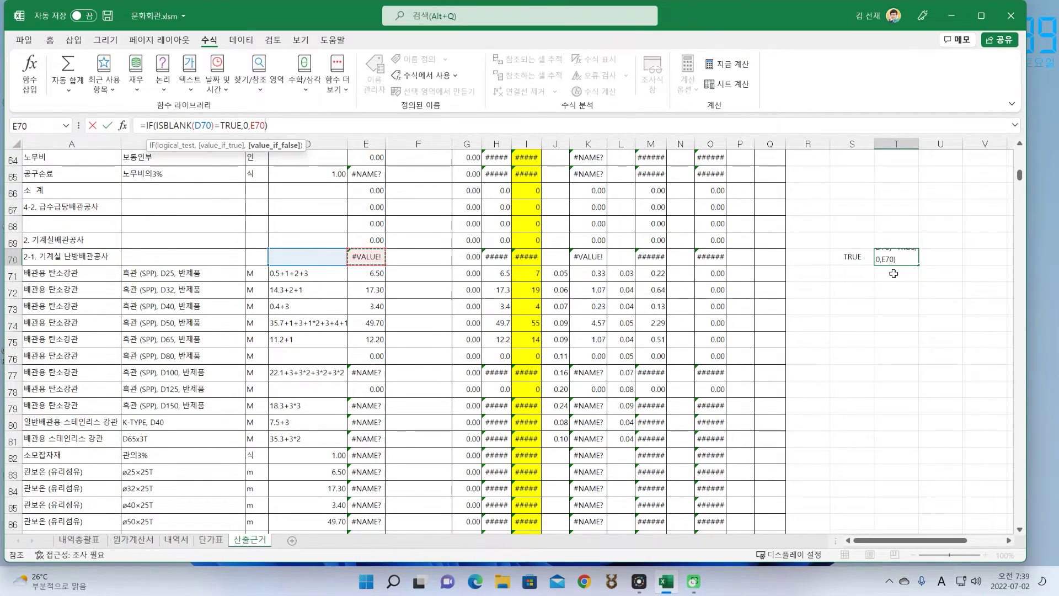
{"action": "key", "text": "Return"}
{"action": "left_click", "coordinate": [899, 257]}
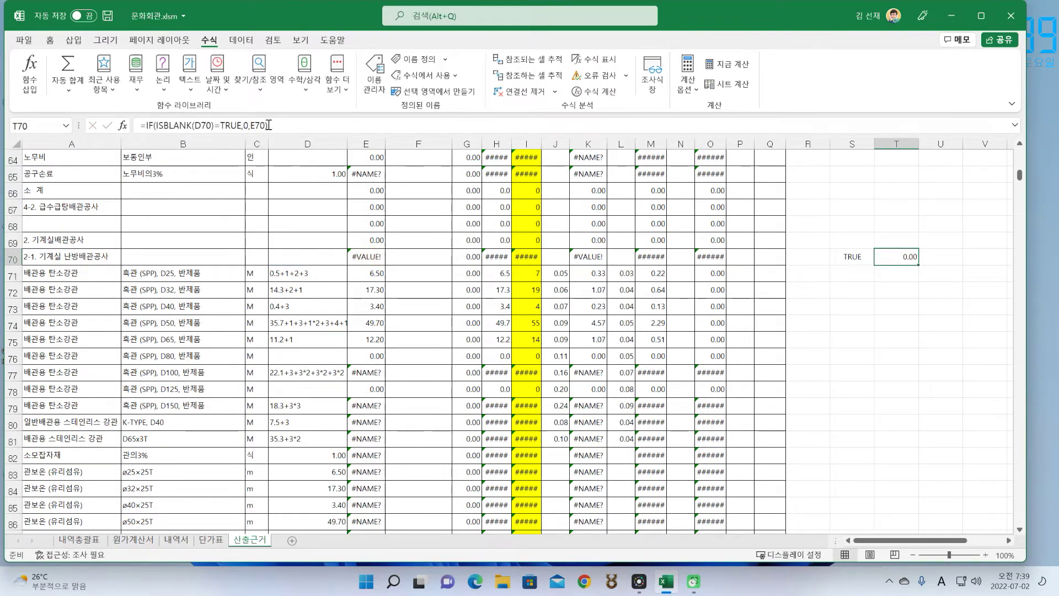
Step: Copy the name 나 from E70's formula and substitute it for E70 in T70, giving =IF(ISBLANK(D70)=TRUE,0,나)
{"action": "left_click", "coordinate": [357, 253]}
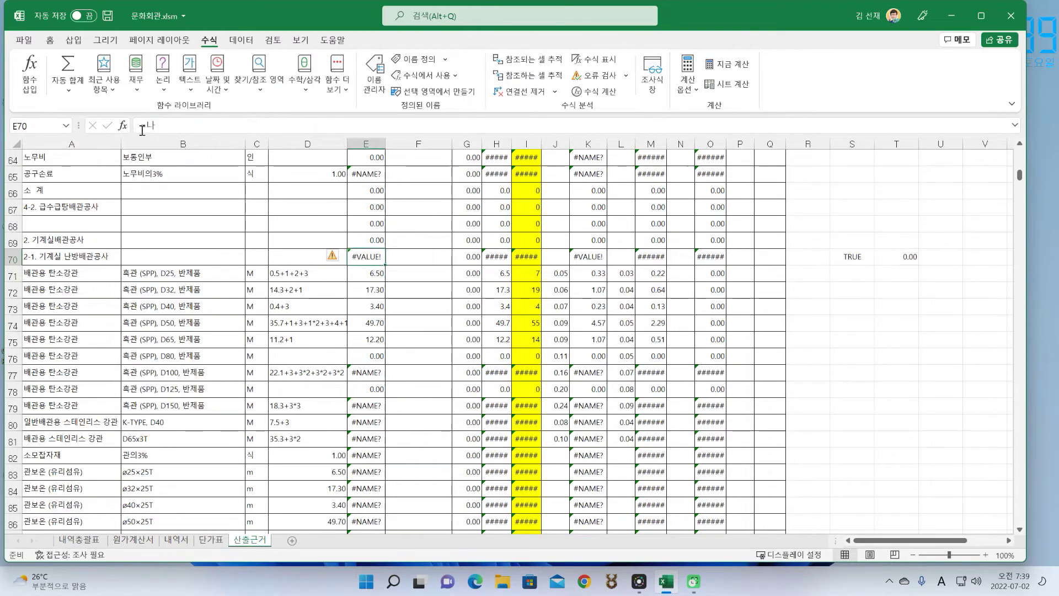
{"action": "left_click_drag", "start_coordinate": [149, 126], "coordinate": [157, 126]}
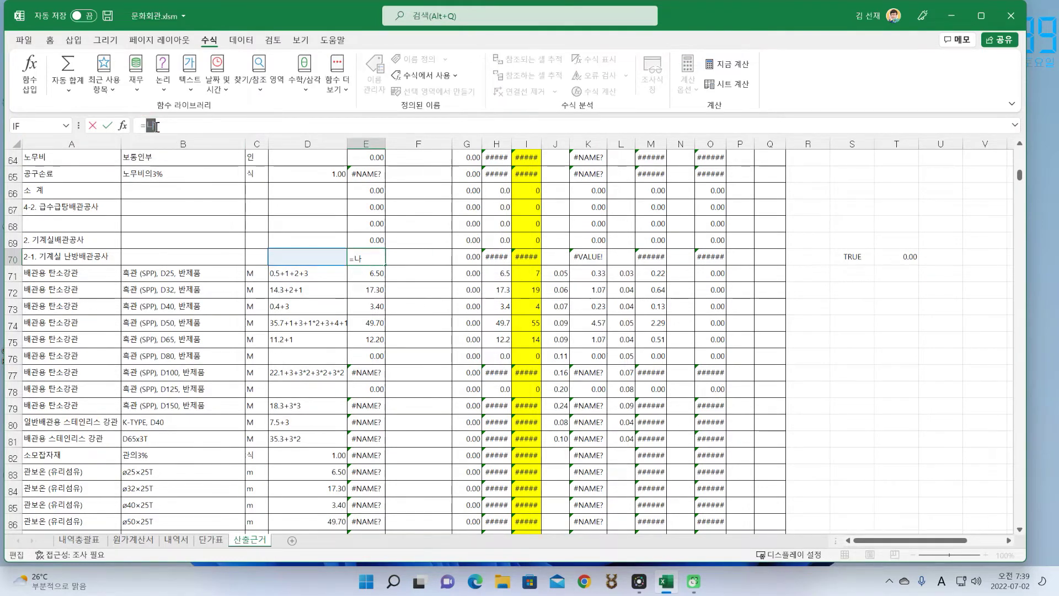
{"action": "key", "text": "Return"}
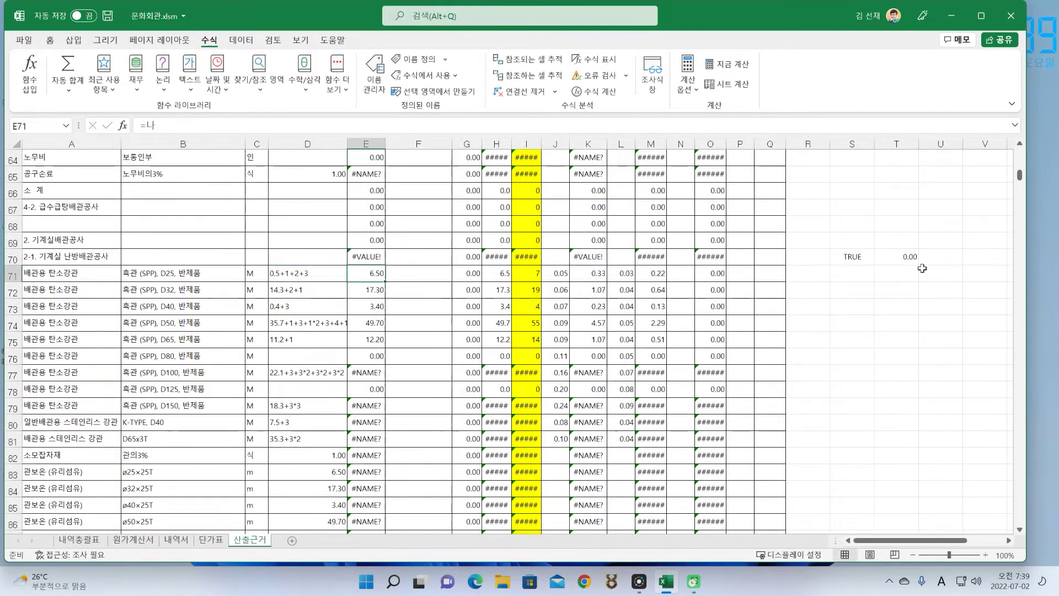
{"action": "left_click", "coordinate": [908, 259]}
{"action": "left_click_drag", "start_coordinate": [267, 126], "coordinate": [251, 126]}
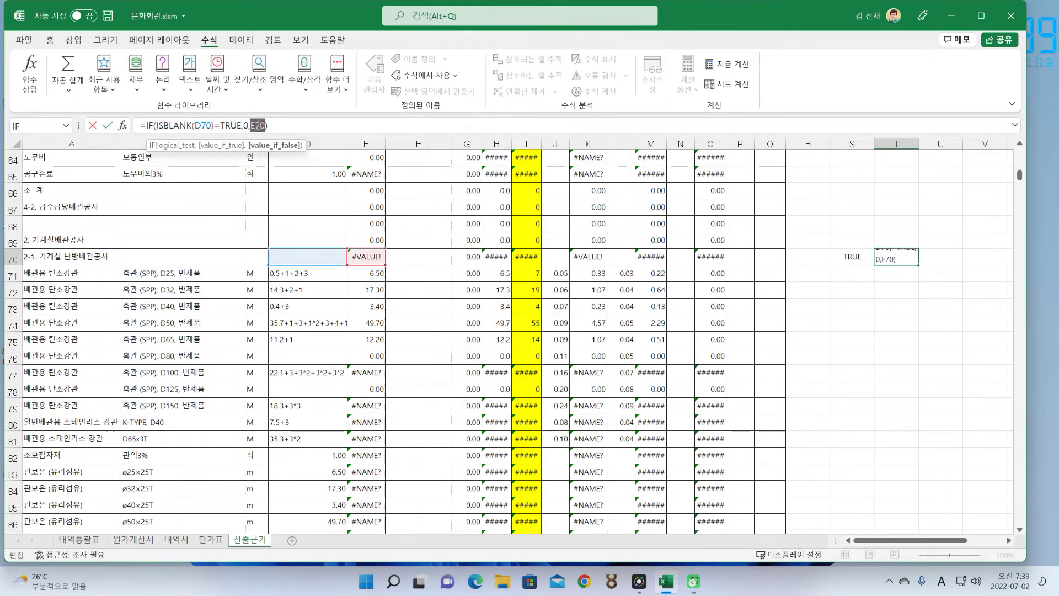
{"action": "key", "text": "Return"}
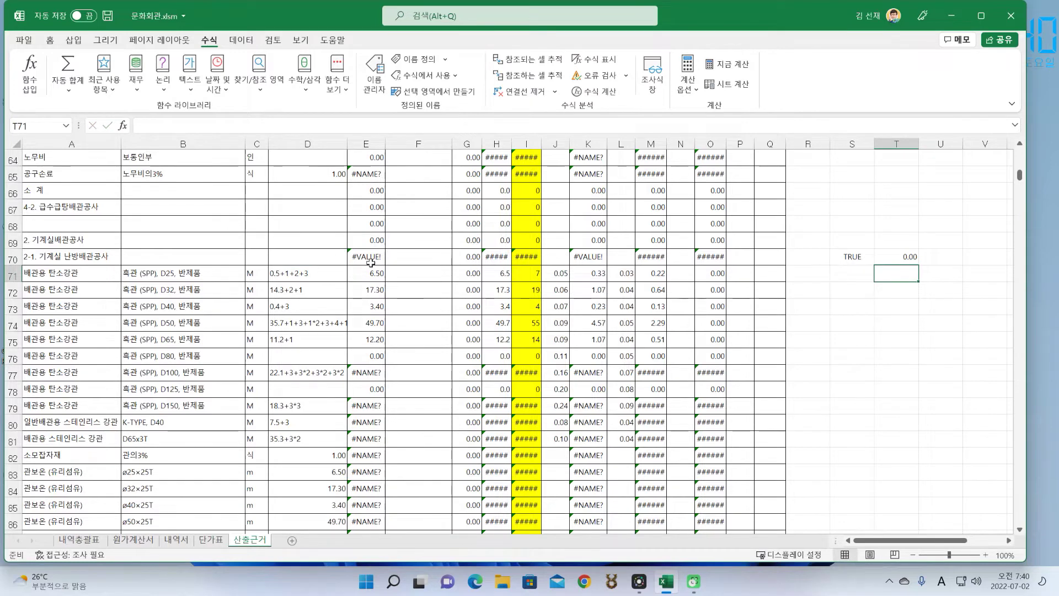
Step: Enter the expression 2+3 in D70 and check the formulas in E70 and T70
{"action": "left_click", "coordinate": [322, 258]}
{"action": "type", "text": "2+3"}
{"action": "key", "text": "Return"}
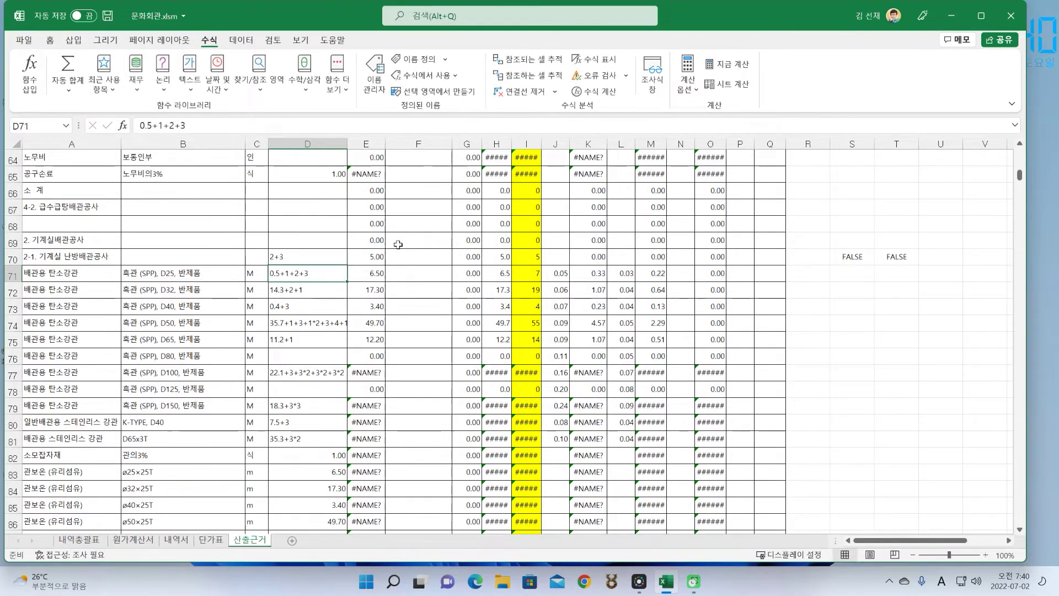
{"action": "left_click", "coordinate": [369, 254]}
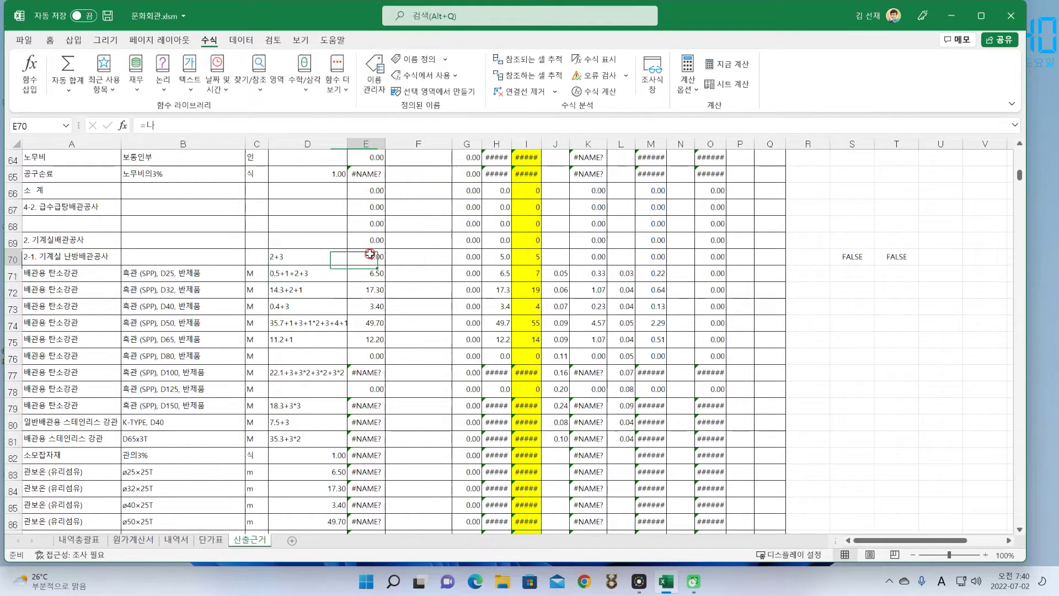
{"action": "left_click", "coordinate": [902, 258]}
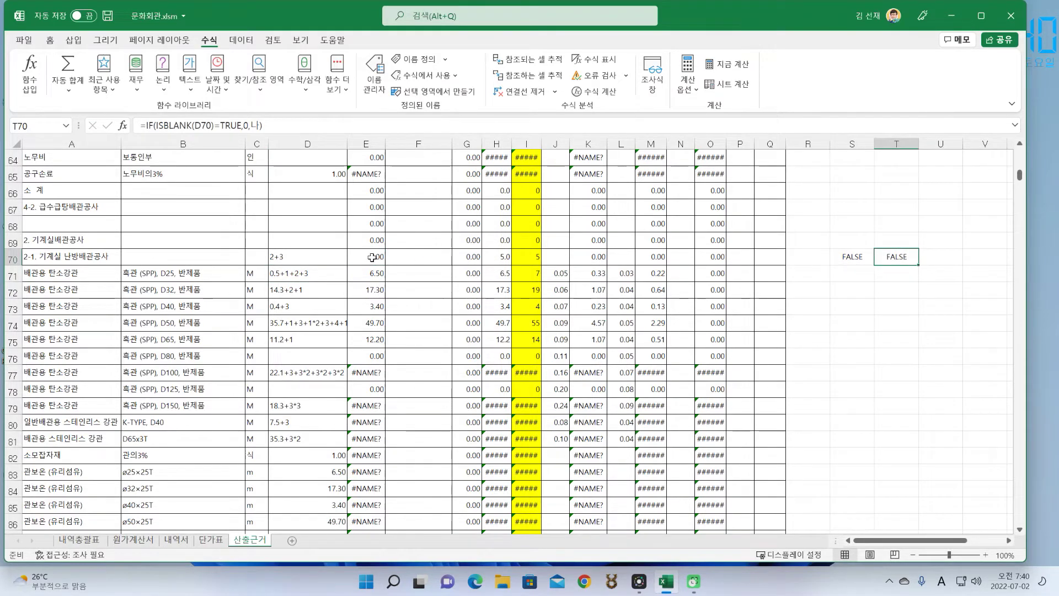
Step: Compare the existing IF and ISBLANK formulas in E66 to E69 with those in E70 and T70
{"action": "left_click", "coordinate": [377, 234]}
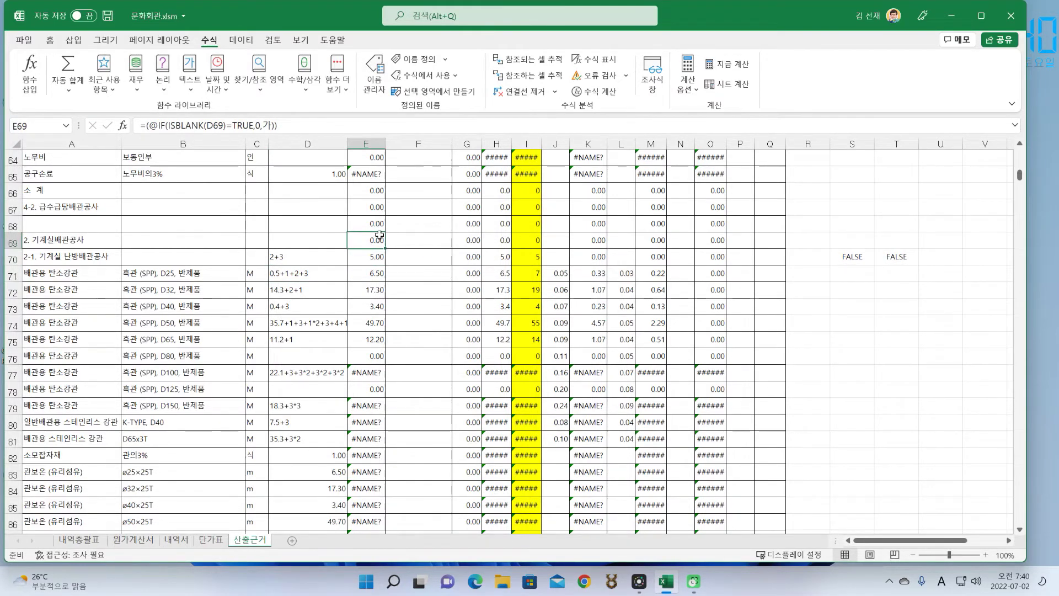
{"action": "left_click", "coordinate": [380, 258]}
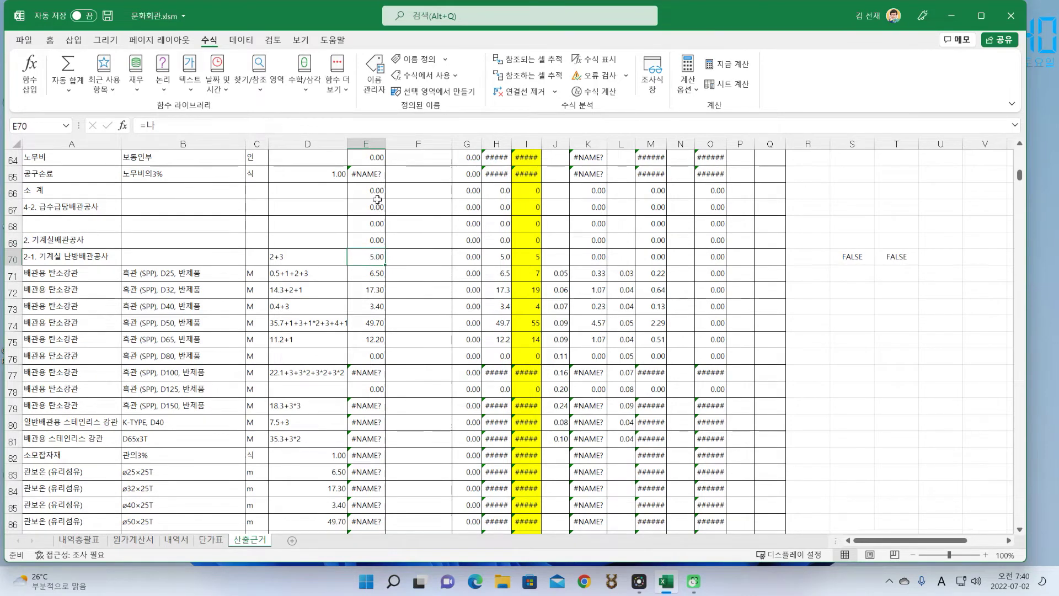
{"action": "left_click", "coordinate": [377, 199]}
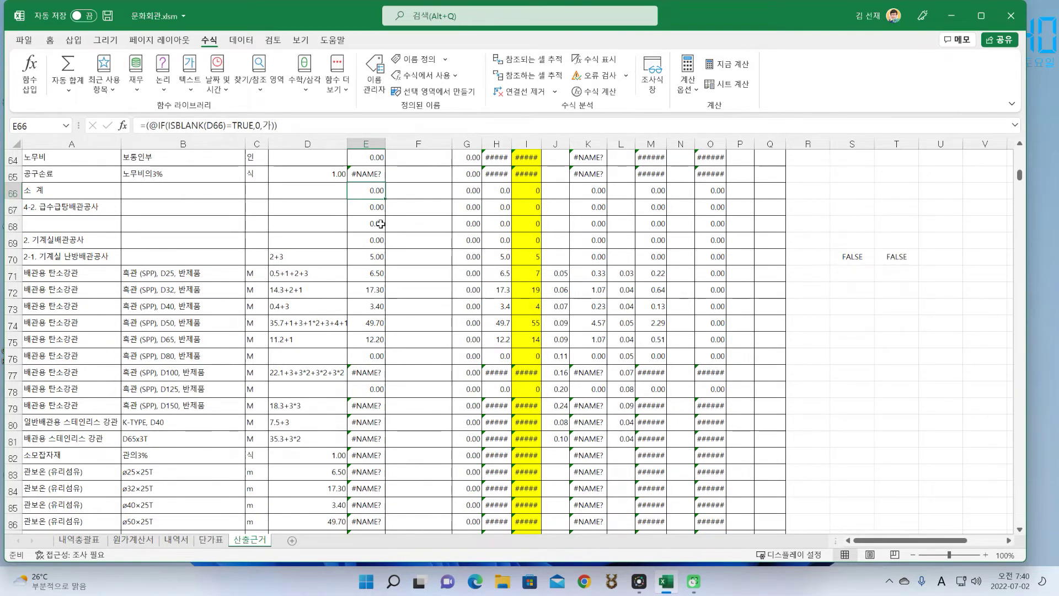
{"action": "left_click", "coordinate": [370, 258]}
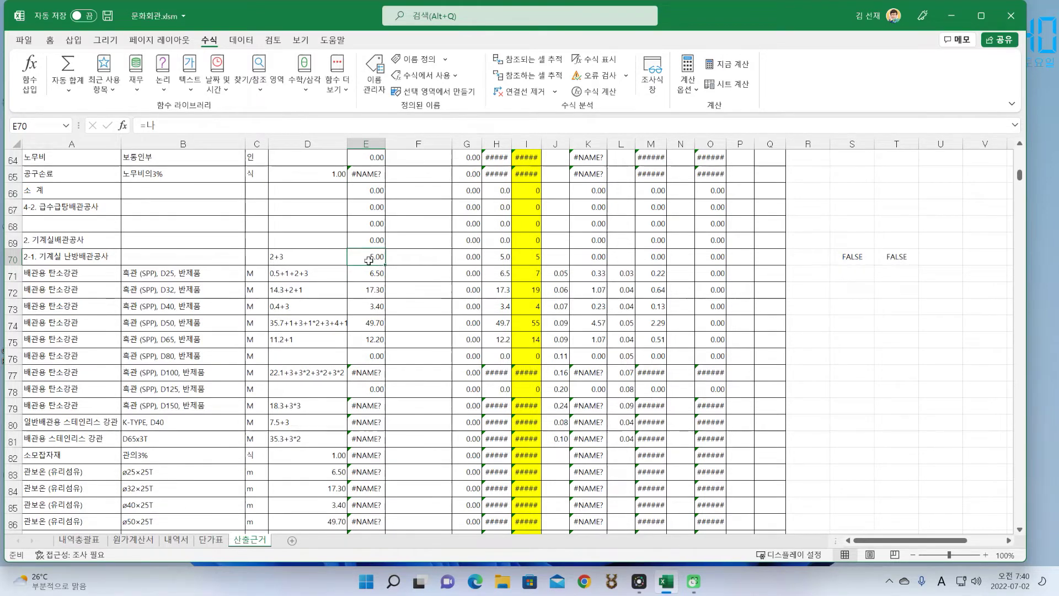
{"action": "left_click", "coordinate": [363, 197]}
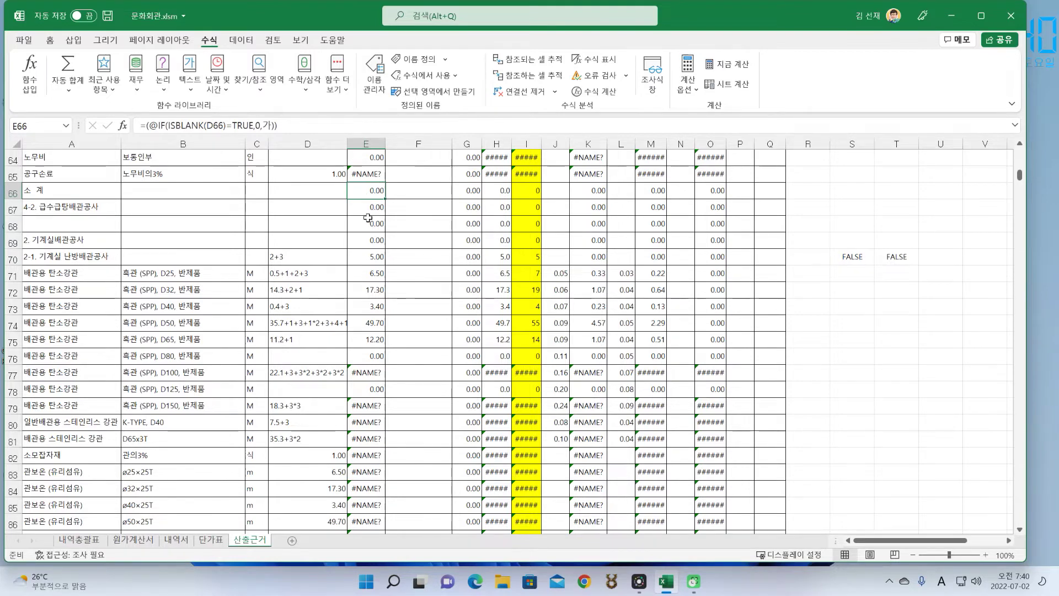
{"action": "left_click", "coordinate": [889, 257]}
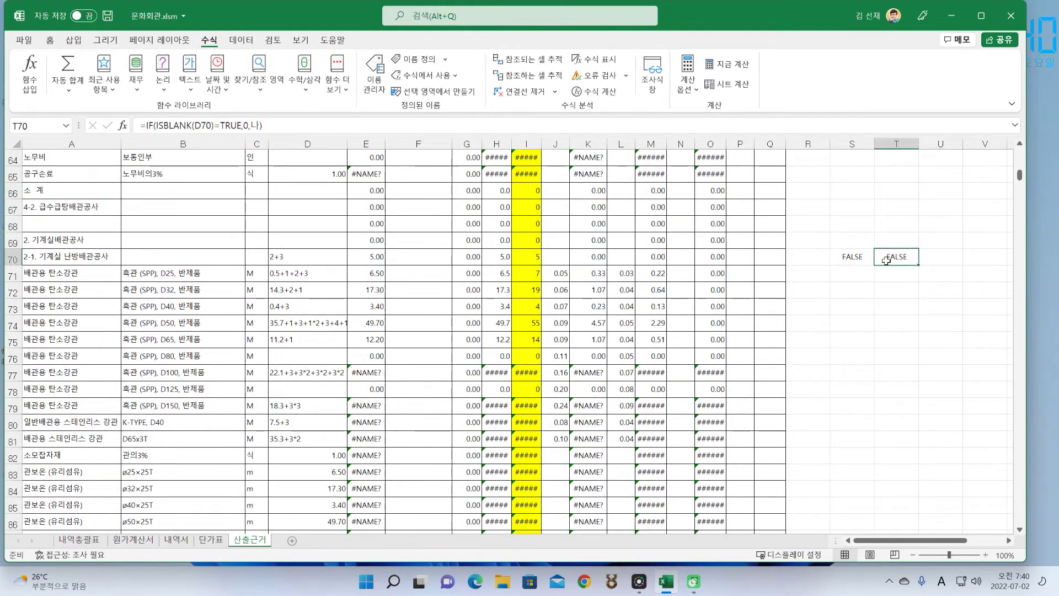
{"action": "left_click", "coordinate": [364, 207]}
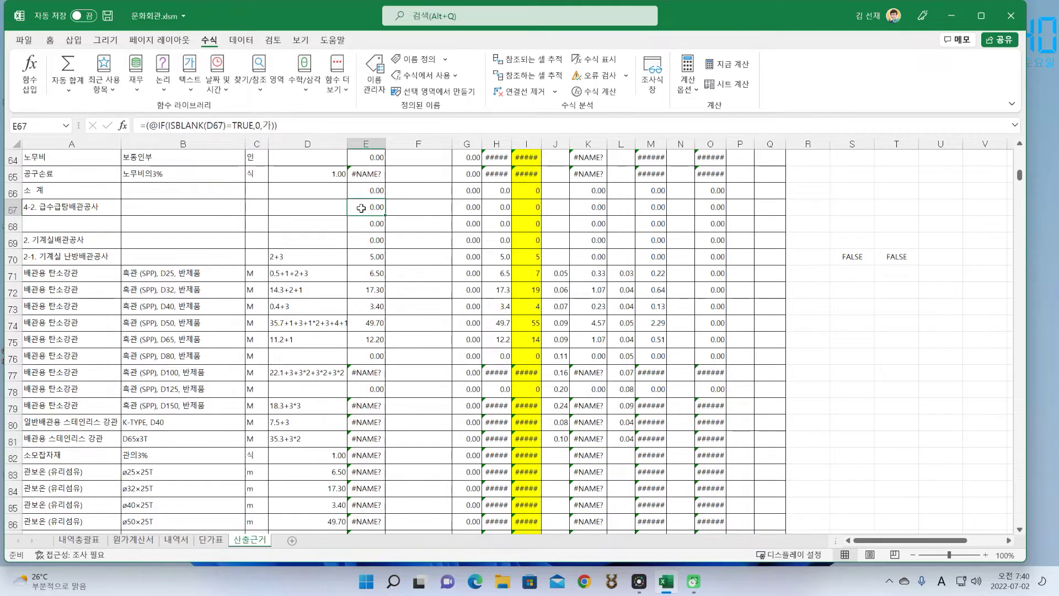
{"action": "left_click", "coordinate": [891, 255]}
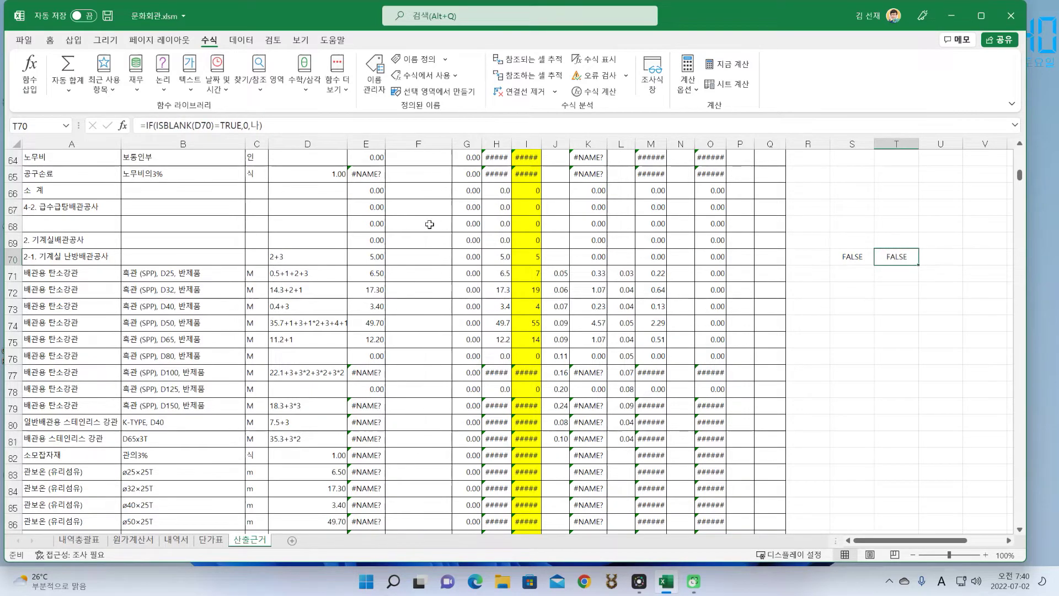
{"action": "left_click", "coordinate": [363, 225]}
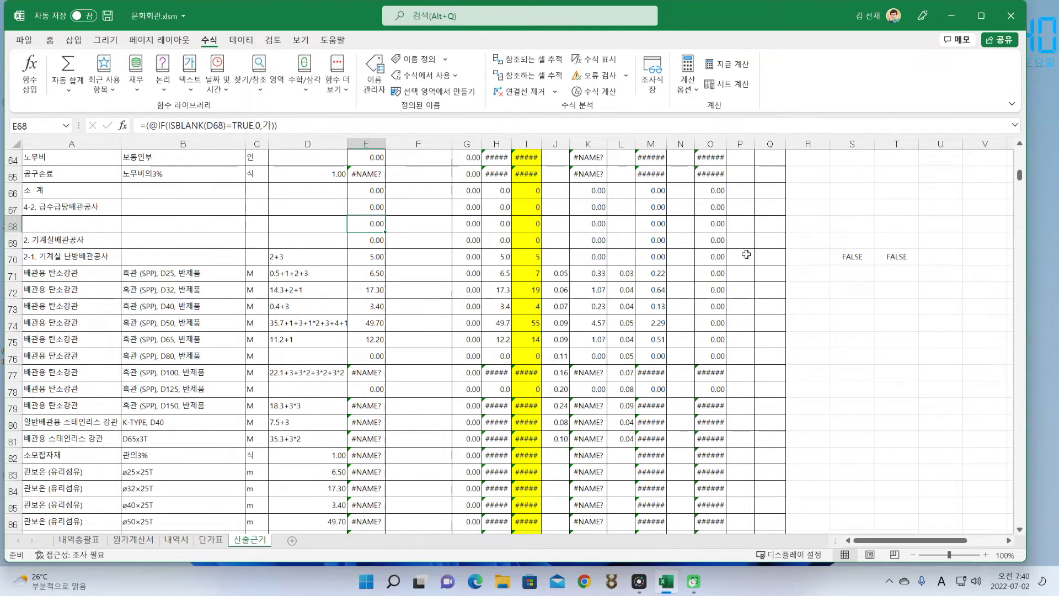
{"action": "left_click", "coordinate": [893, 258]}
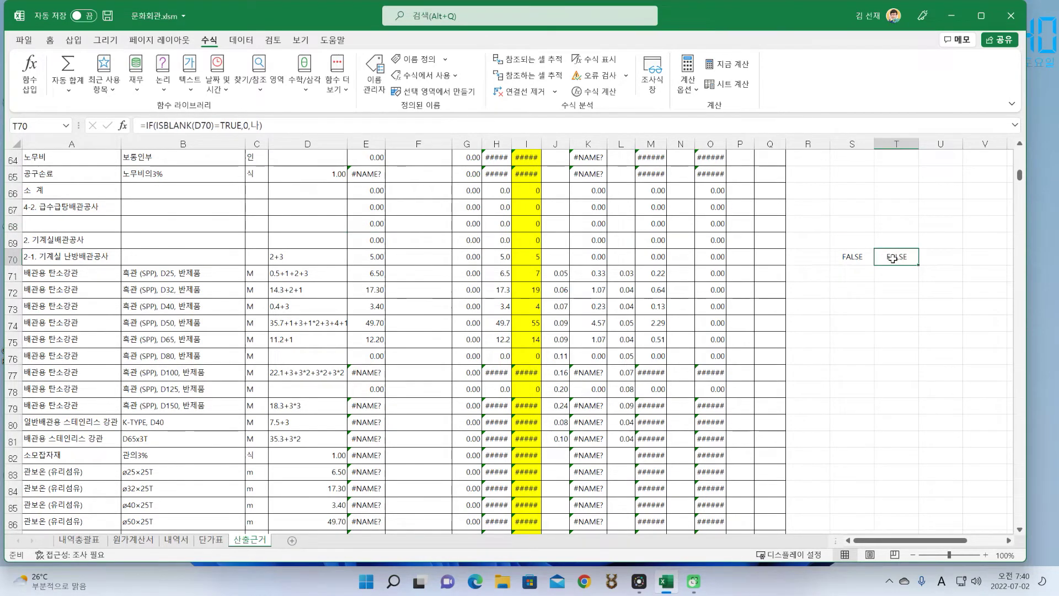
Step: Copy T70's whole formula into E70, replacing its contents with =IF(ISBLANK(D70)=TRUE,0,나)
{"action": "left_click_drag", "start_coordinate": [269, 125], "coordinate": [140, 125]}
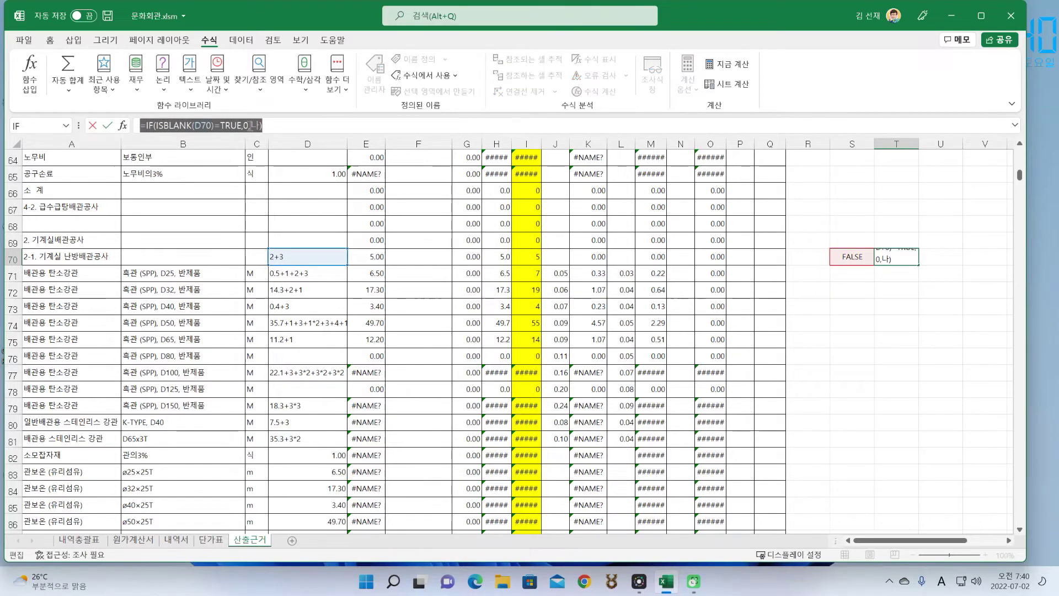
{"action": "key", "text": "Return"}
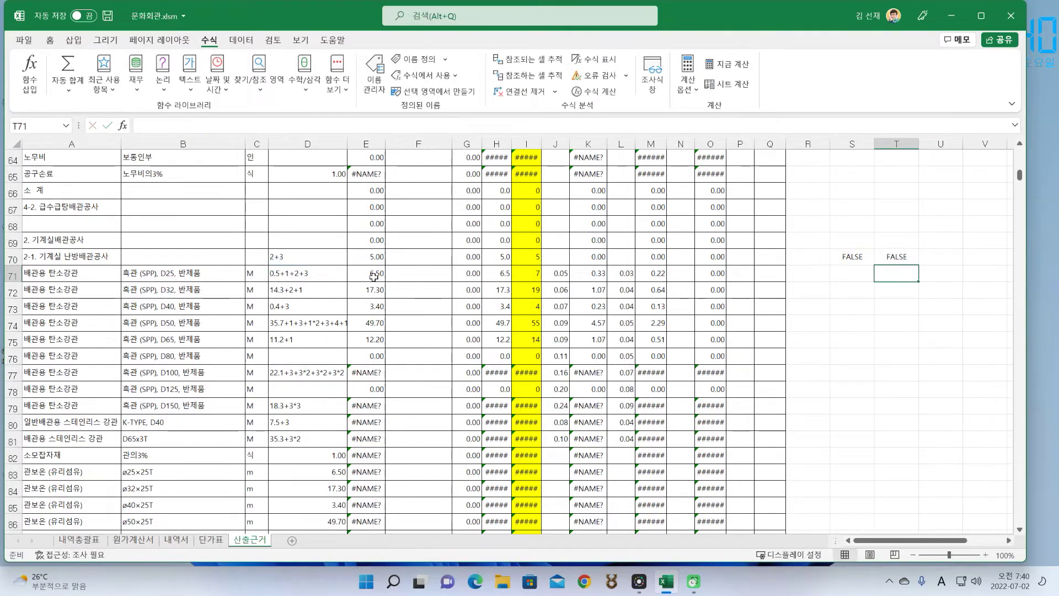
{"action": "left_click", "coordinate": [366, 256]}
{"action": "left_click", "coordinate": [167, 125]}
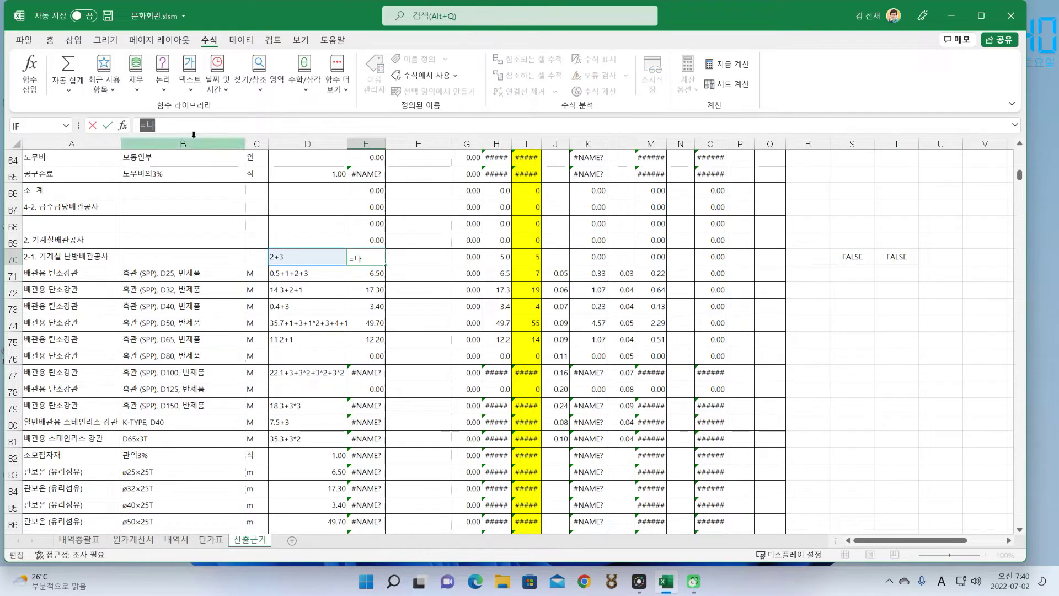
{"action": "key", "text": "Return"}
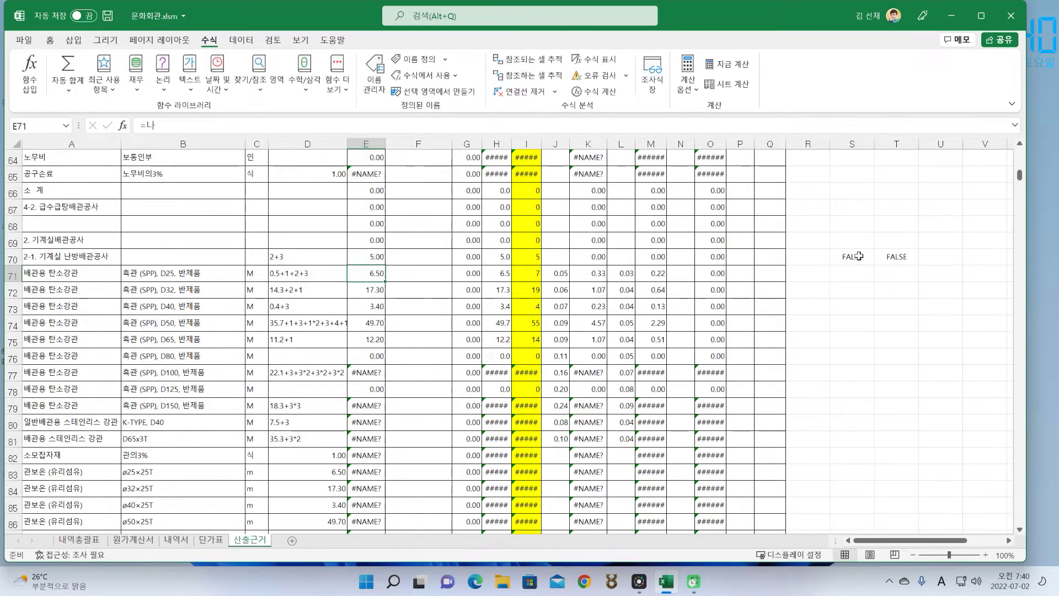
Step: Clear the helper formulas from S70 and T70
{"action": "left_click_drag", "start_coordinate": [858, 256], "coordinate": [894, 259]}
{"action": "key", "text": "Delete"}
{"action": "left_click", "coordinate": [853, 339]}
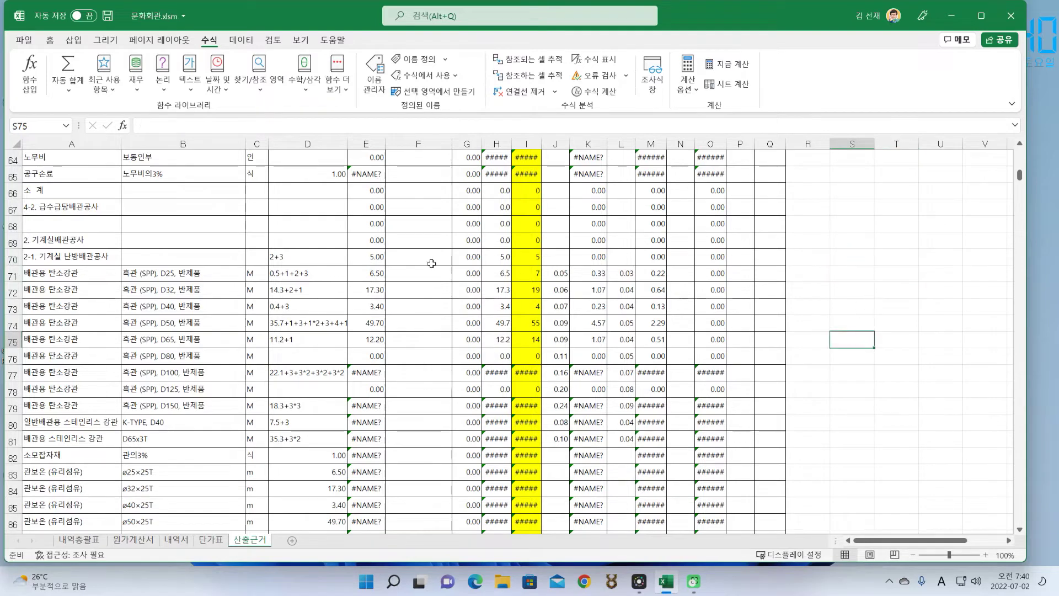
Step: Examine E70's new formula and compare it with the formula in E69
{"action": "left_click", "coordinate": [362, 258]}
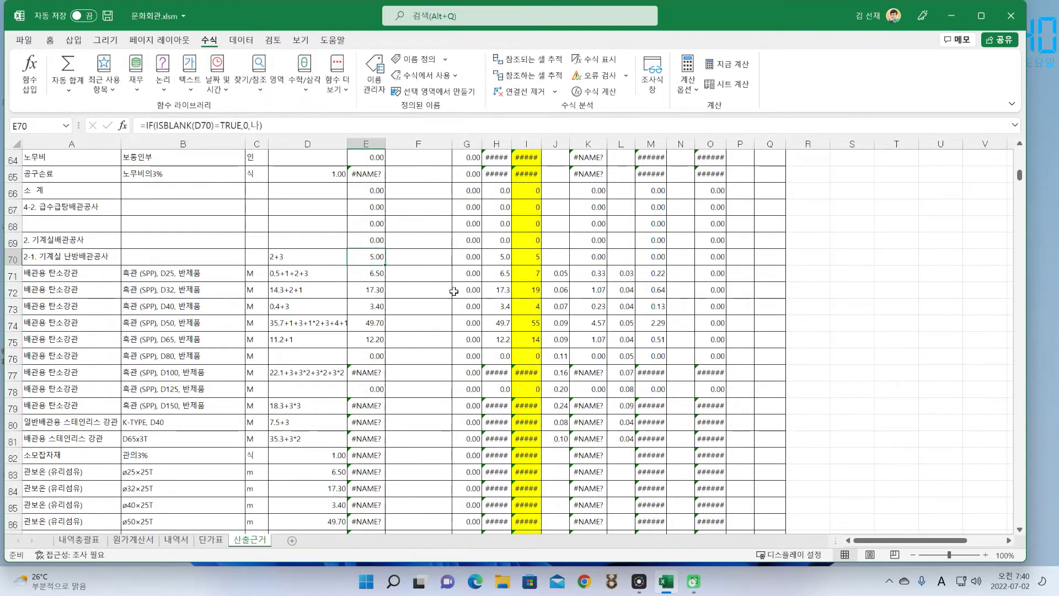
{"action": "left_click_drag", "start_coordinate": [387, 274], "coordinate": [384, 226]}
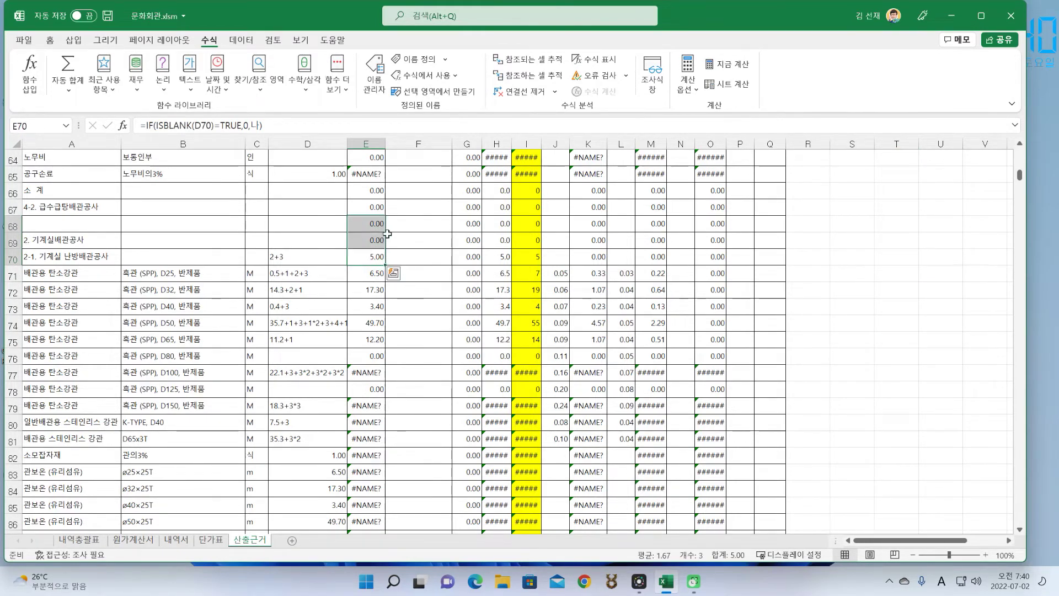
{"action": "left_click", "coordinate": [379, 258]}
{"action": "left_click", "coordinate": [376, 241]}
{"action": "left_click", "coordinate": [371, 257]}
{"action": "left_click", "coordinate": [371, 240]}
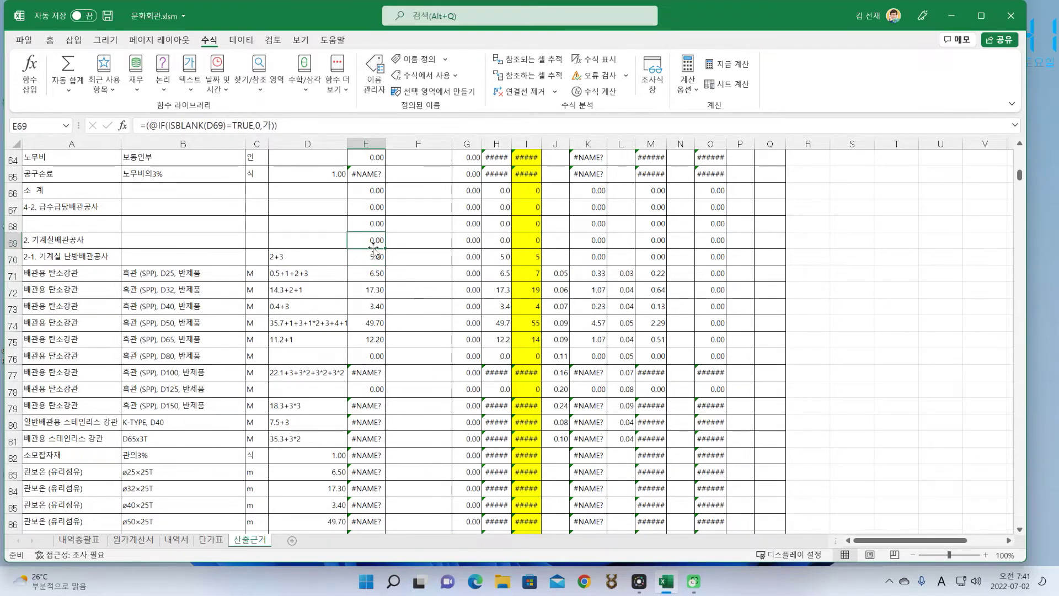
{"action": "left_click", "coordinate": [372, 255]}
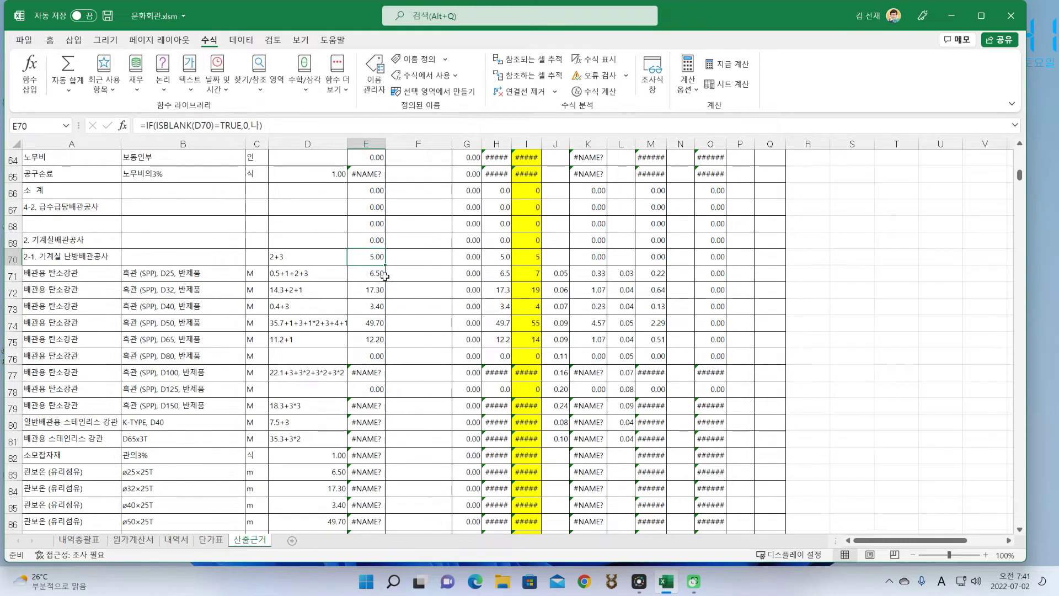
Step: Fill E70's formula upward into E69, and compare the result with the formulas in E68 and E70
{"action": "left_click_drag", "start_coordinate": [385, 264], "coordinate": [386, 232]}
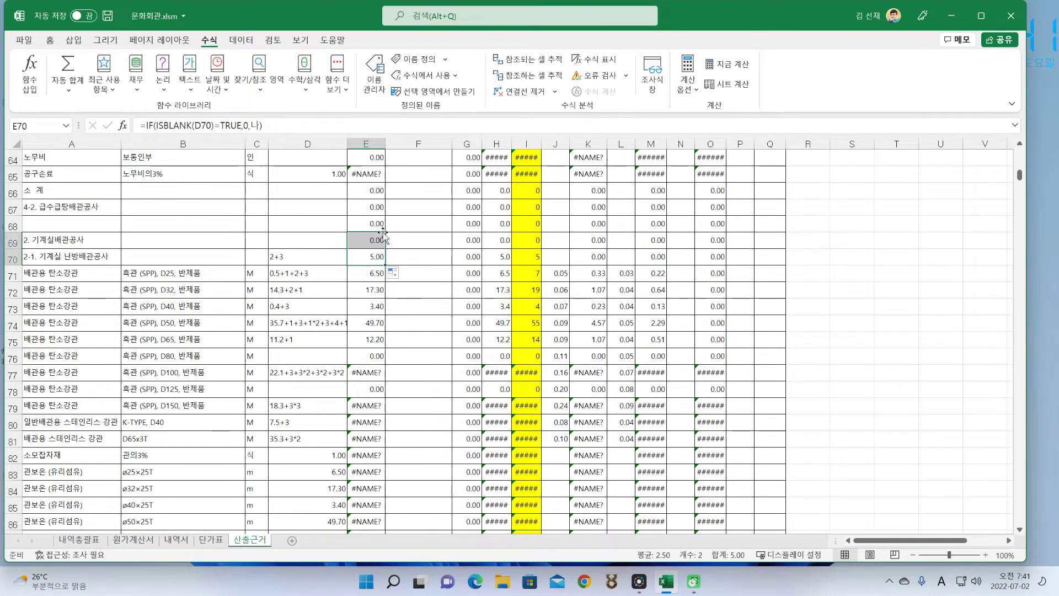
{"action": "left_click", "coordinate": [371, 256]}
{"action": "left_click", "coordinate": [374, 238]}
{"action": "left_click", "coordinate": [377, 252]}
{"action": "left_click", "coordinate": [373, 226]}
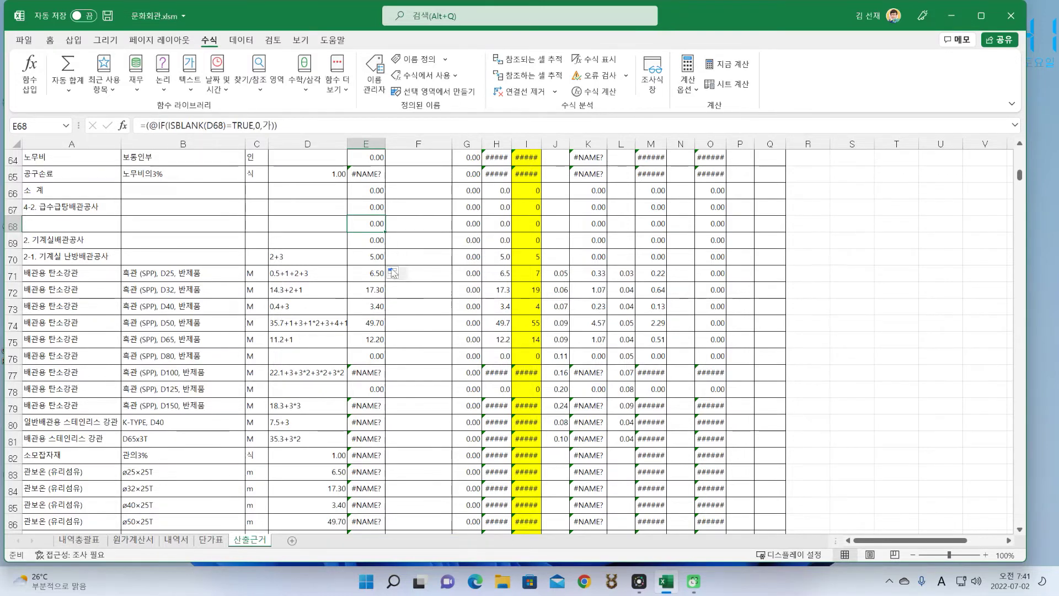
{"action": "left_click", "coordinate": [364, 255]}
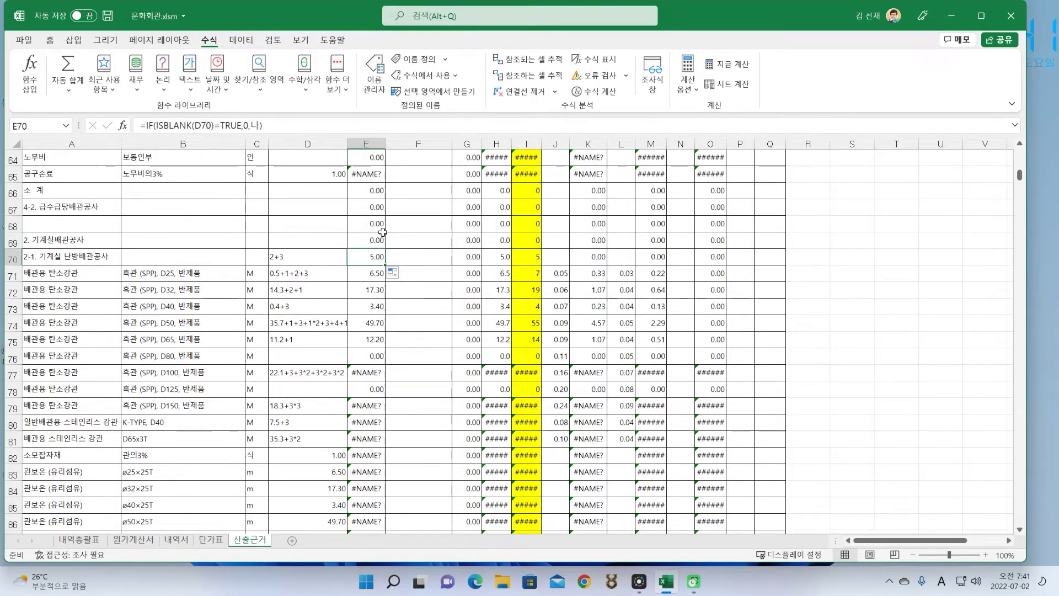
Step: Fill E70's formula down through E78 and check the formulas in the filled cells of column E
{"action": "left_click_drag", "start_coordinate": [387, 266], "coordinate": [386, 394]}
{"action": "left_click", "coordinate": [370, 318]}
{"action": "left_click", "coordinate": [385, 377]}
{"action": "left_click", "coordinate": [378, 304]}
{"action": "left_click", "coordinate": [371, 273]}
{"action": "left_click", "coordinate": [371, 257]}
{"action": "left_click", "coordinate": [371, 243]}
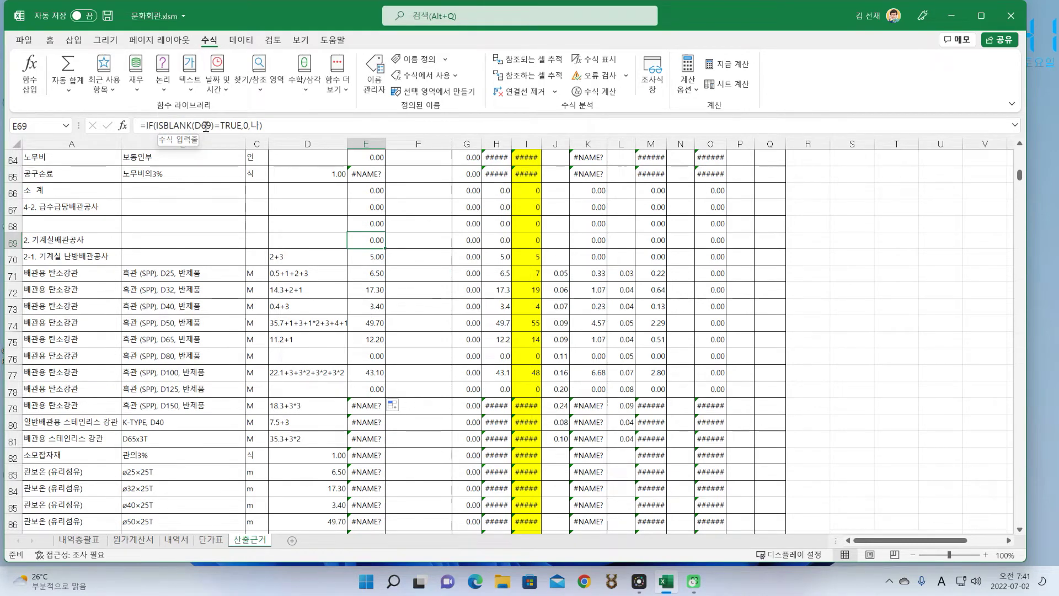
Step: Compare D70's expression with the formulas in E70 and E81, and fill E77's formula down through E95
{"action": "left_click_drag", "start_coordinate": [314, 259], "coordinate": [365, 258]}
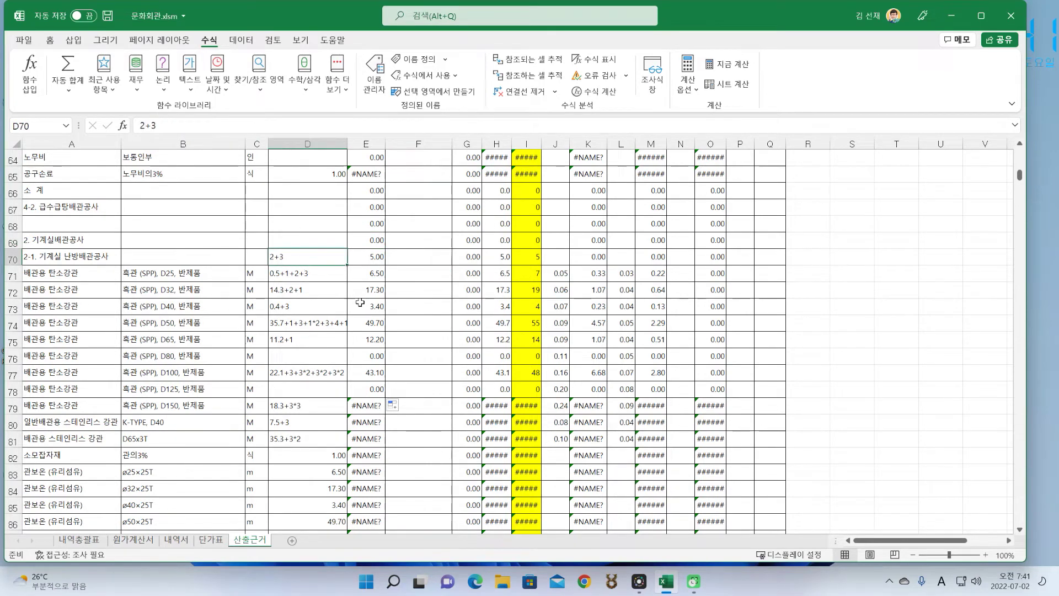
{"action": "left_click", "coordinate": [369, 259]}
{"action": "scroll", "coordinate": [381, 331], "scroll_direction": "down", "scroll_amount": 2}
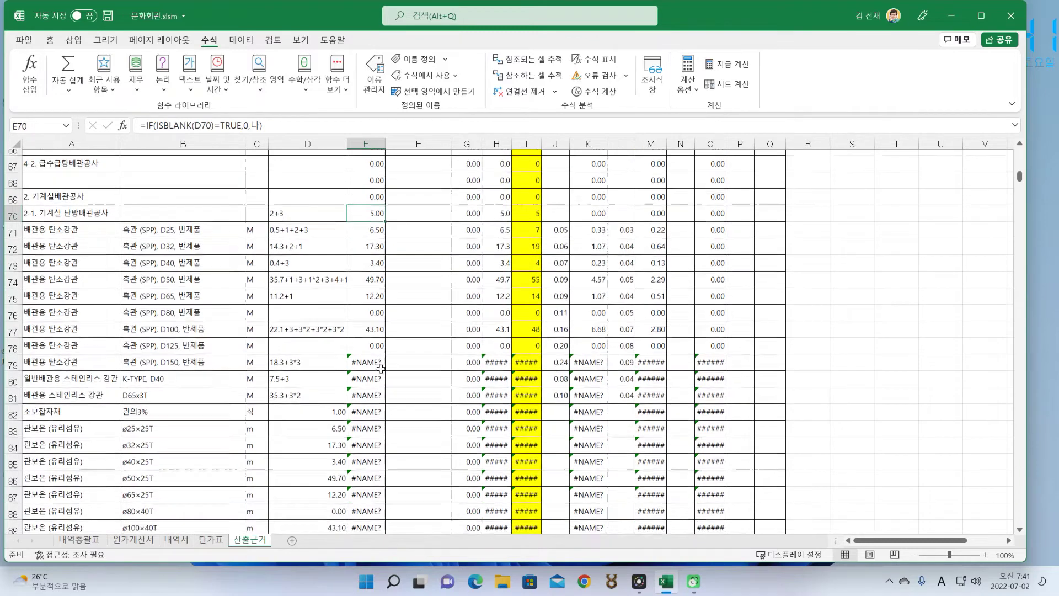
{"action": "left_click", "coordinate": [371, 342]}
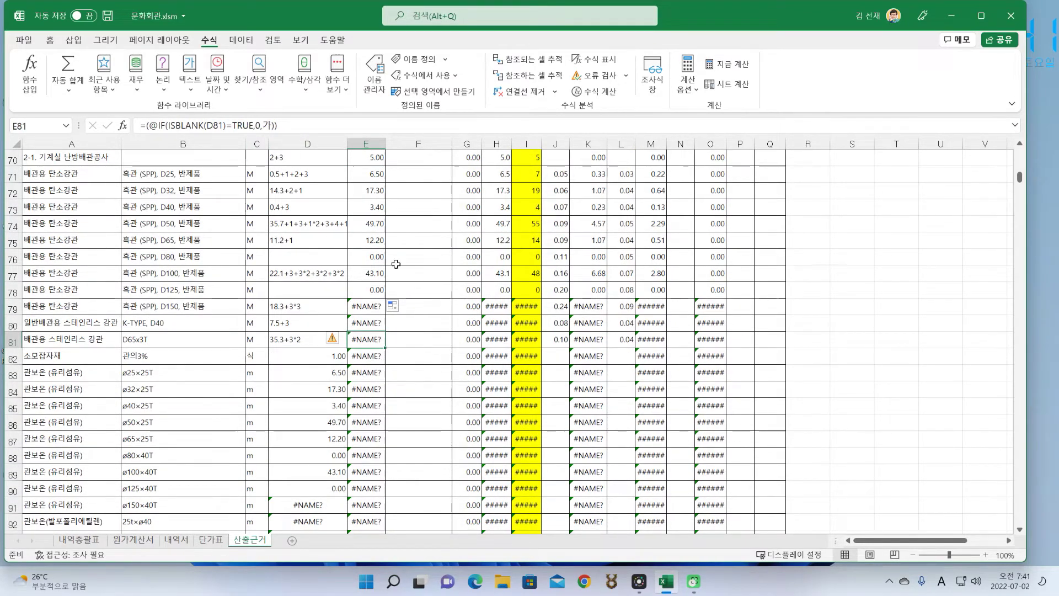
{"action": "left_click", "coordinate": [375, 274]}
{"action": "scroll", "coordinate": [394, 275], "scroll_direction": "down", "scroll_amount": 3}
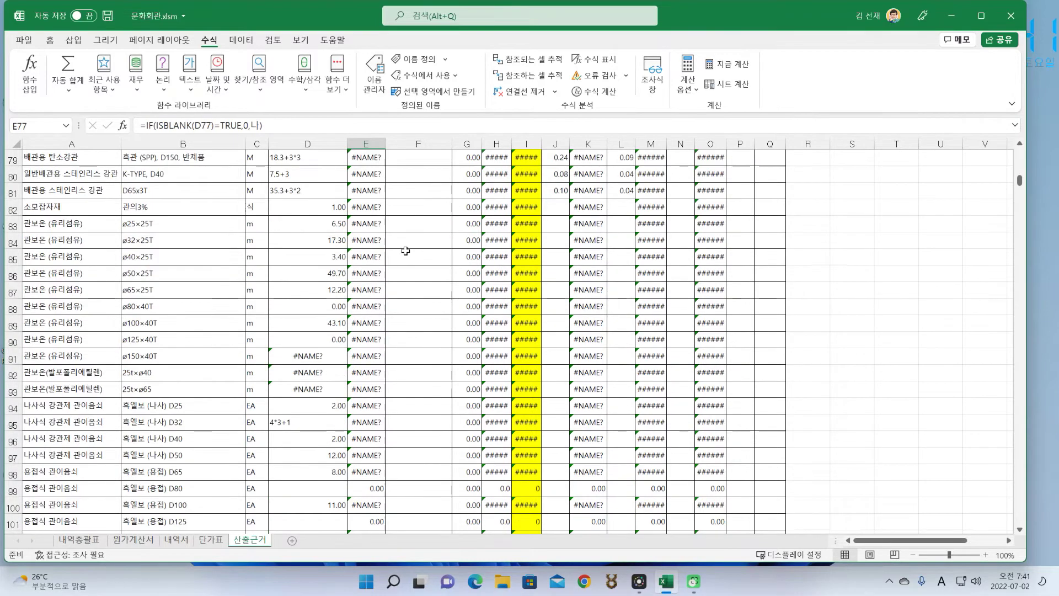
{"action": "scroll", "coordinate": [407, 246], "scroll_direction": "up", "scroll_amount": 1}
{"action": "left_click_drag", "start_coordinate": [385, 182], "coordinate": [390, 482]}
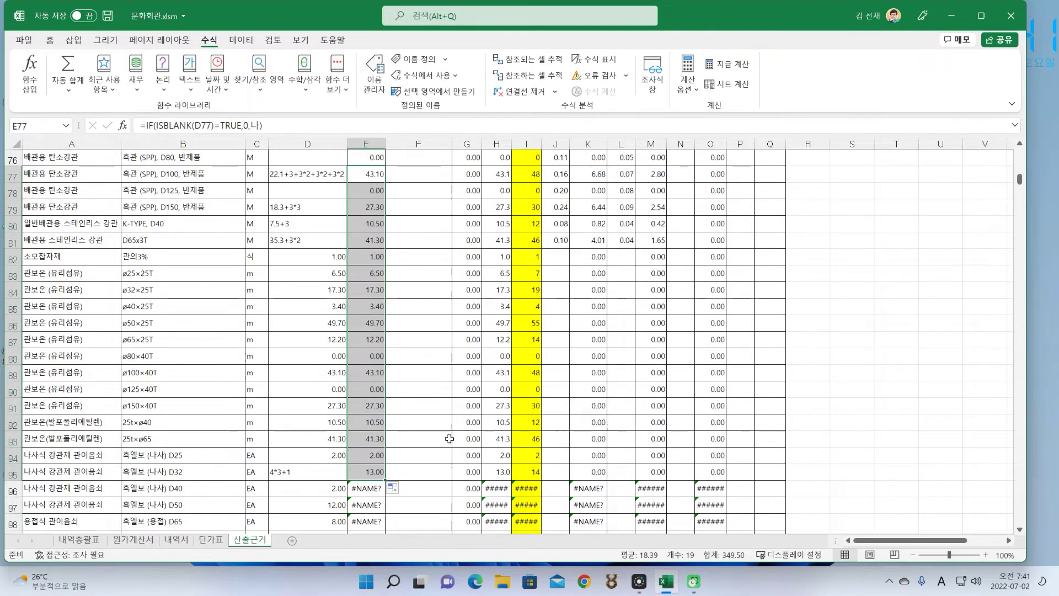
Step: Examine the filled formulas in E90 to E92 and the unfilled column E cells below row 95
{"action": "left_click", "coordinate": [327, 419]}
{"action": "left_click", "coordinate": [367, 422]}
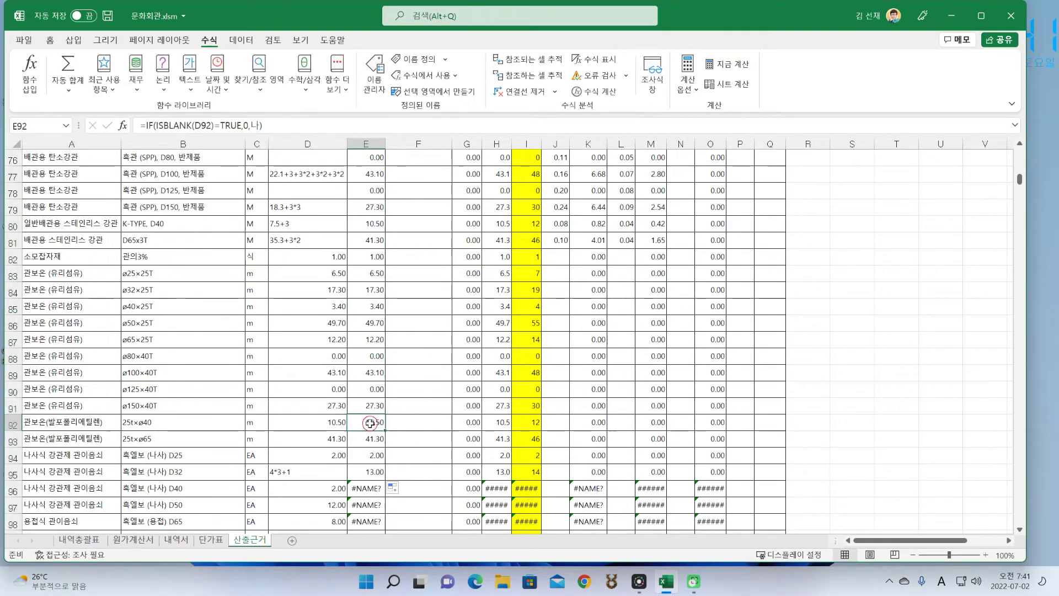
{"action": "scroll", "coordinate": [375, 345], "scroll_direction": "down", "scroll_amount": 3}
{"action": "scroll", "coordinate": [375, 346], "scroll_direction": "down", "scroll_amount": 2}
{"action": "scroll", "coordinate": [377, 349], "scroll_direction": "up", "scroll_amount": 1}
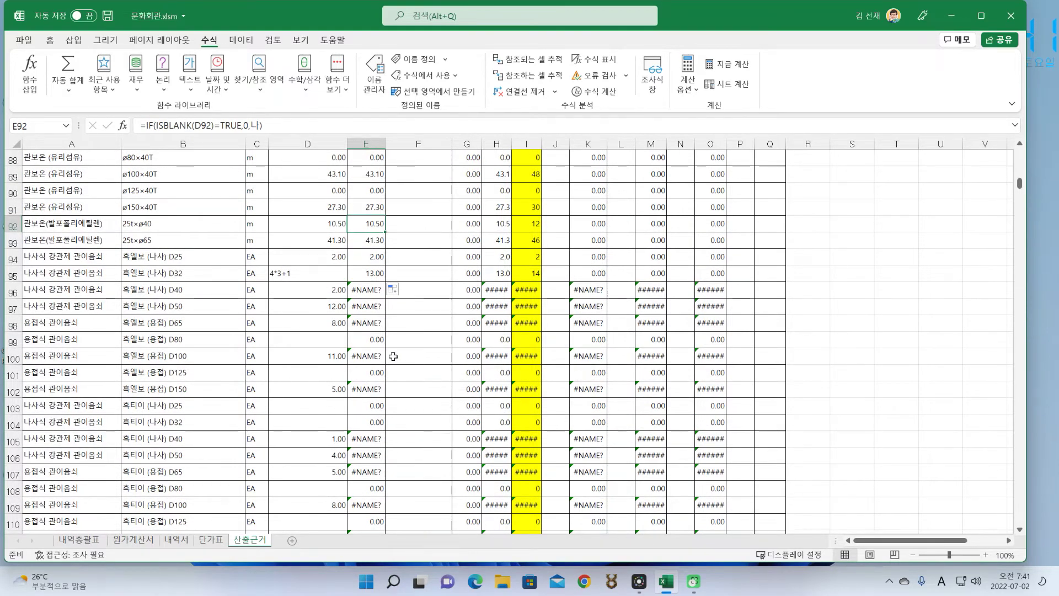
{"action": "left_click", "coordinate": [365, 209]}
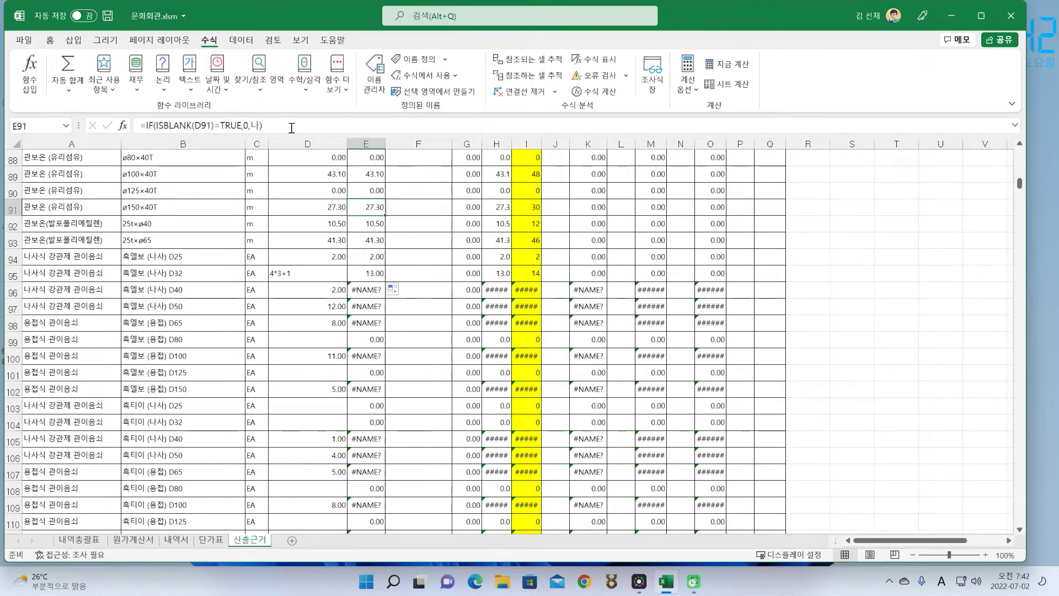
{"action": "left_click", "coordinate": [380, 191]}
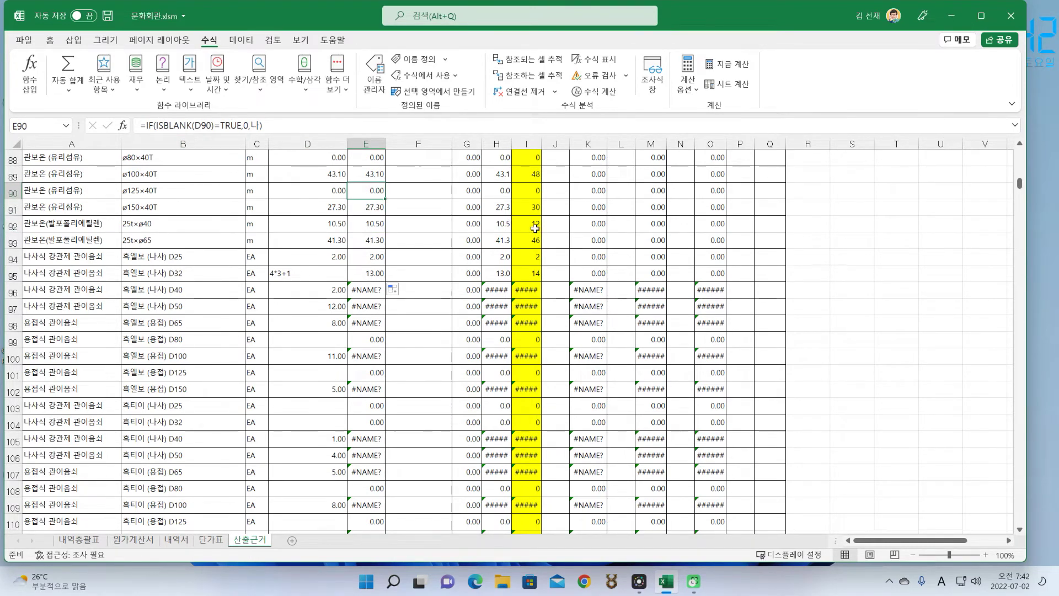
Step: Close the workbook without saving its changes, and close the Movavi Video Suite window
{"action": "left_click", "coordinate": [1011, 21]}
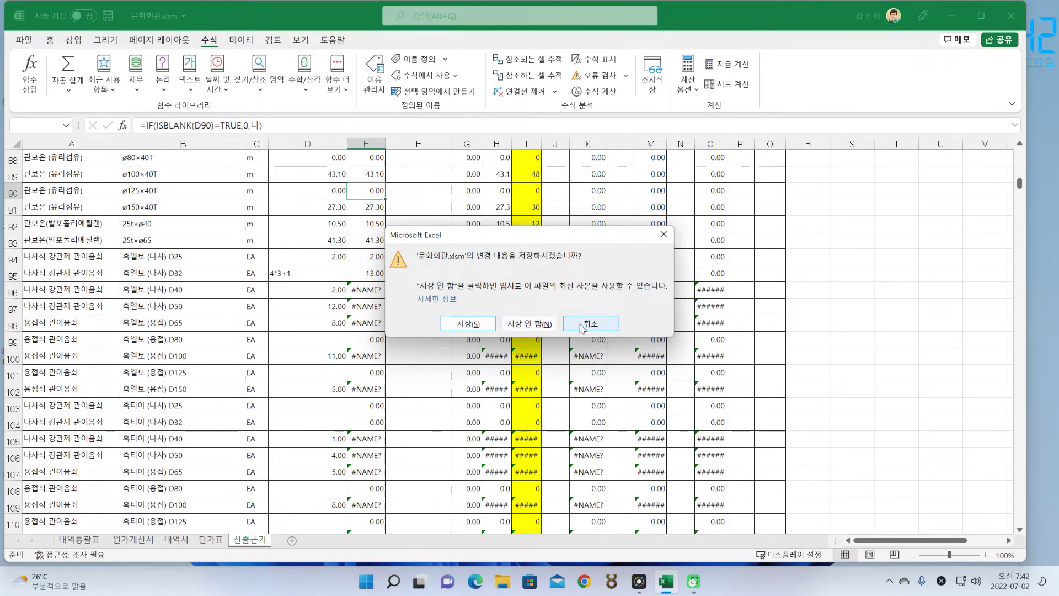
{"action": "left_click", "coordinate": [545, 325]}
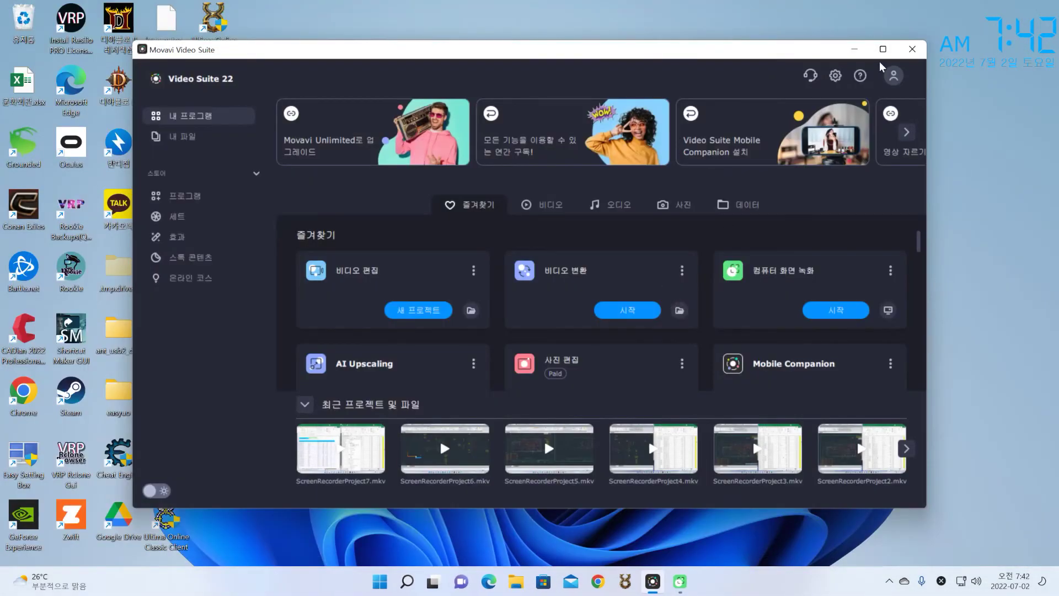
{"action": "left_click", "coordinate": [913, 50]}
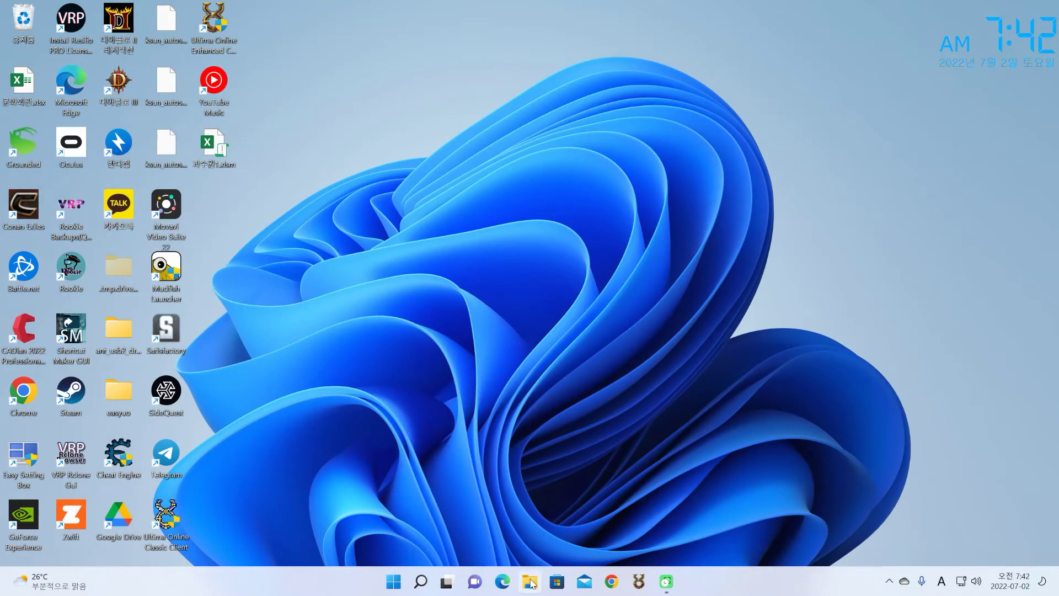
Step: Switch to File Explorer and open 문화회관.xlsm from the 내 드라이브 > 5. 샘플 folder on Google Drive (G:)
{"action": "left_click", "coordinate": [530, 582]}
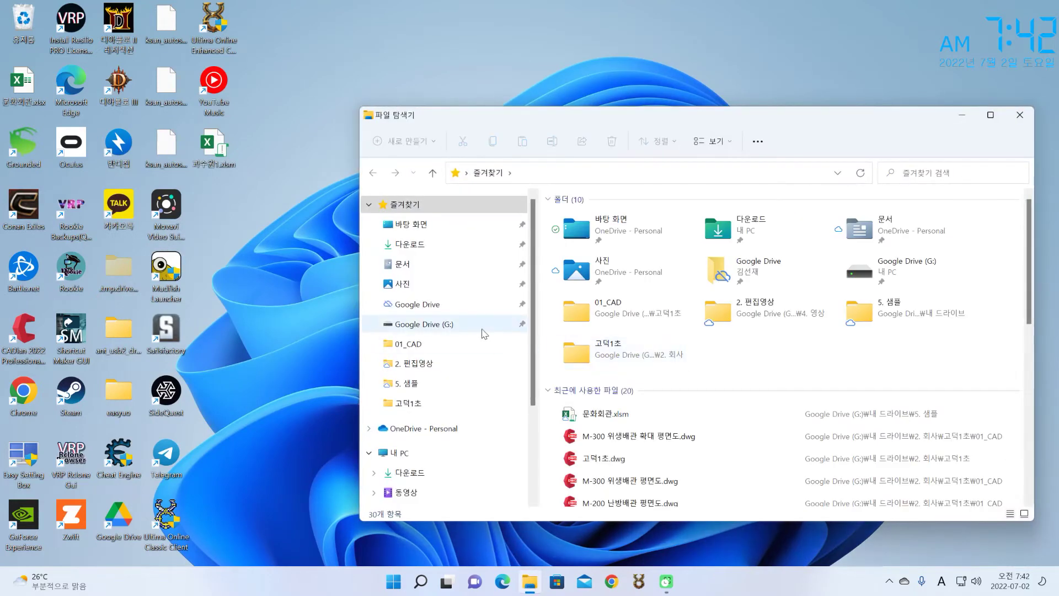
{"action": "left_click", "coordinate": [434, 324]}
{"action": "left_click", "coordinate": [594, 257]}
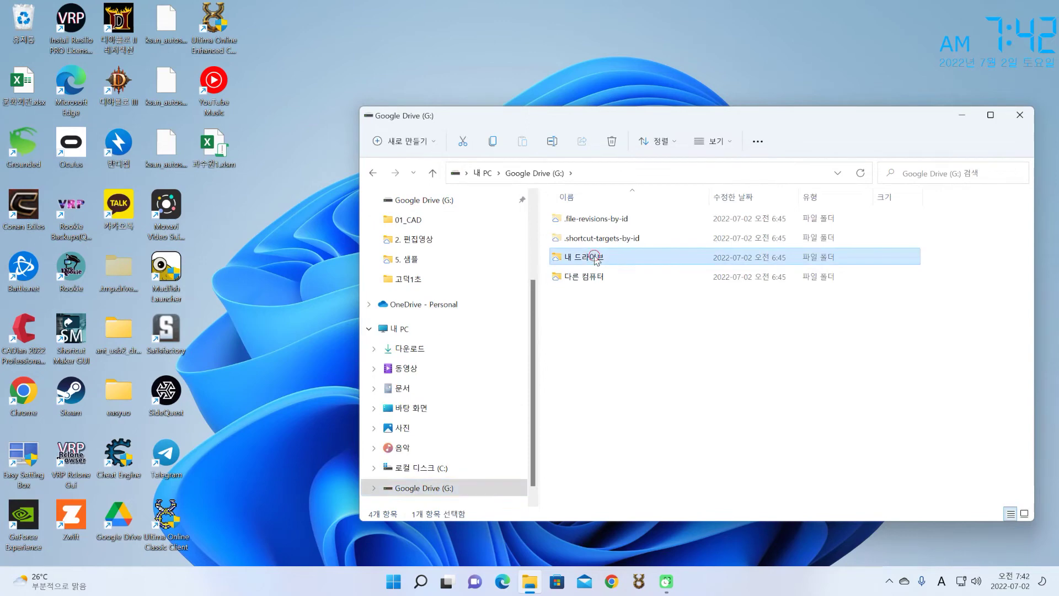
{"action": "double_click", "coordinate": [594, 257]}
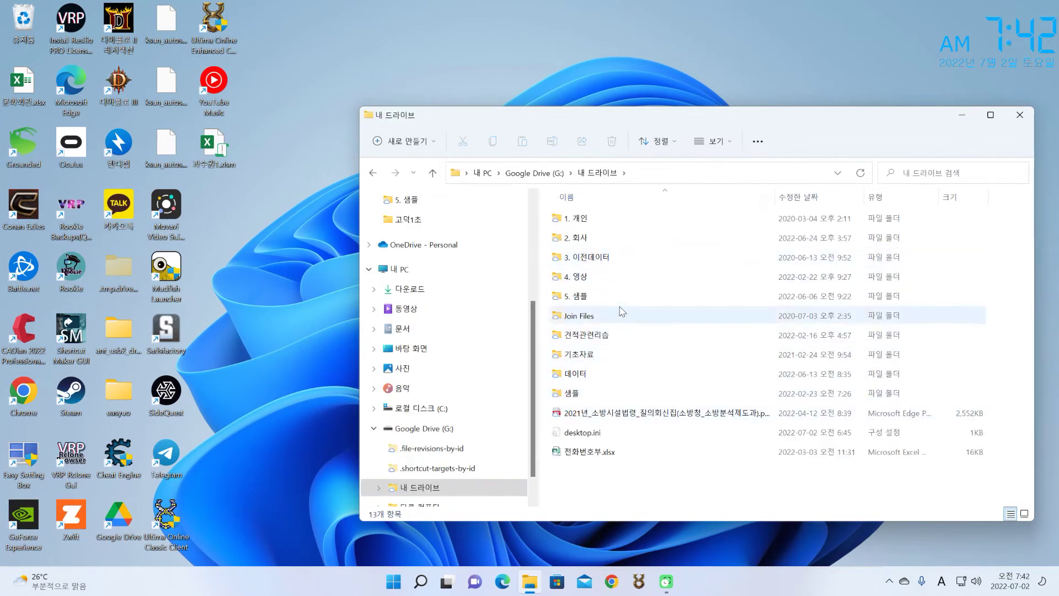
{"action": "double_click", "coordinate": [615, 296]}
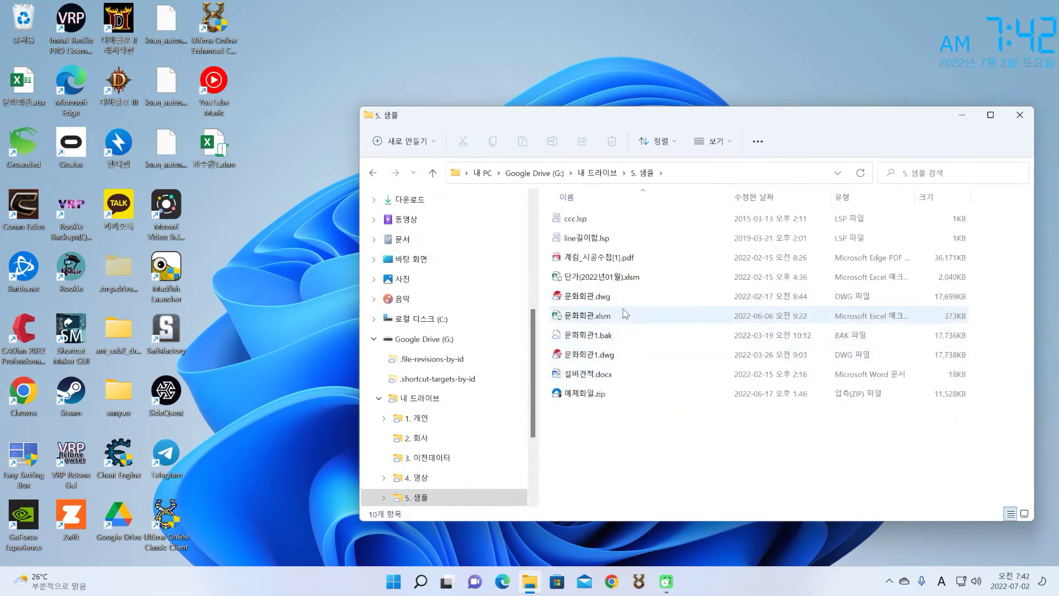
{"action": "double_click", "coordinate": [588, 315]}
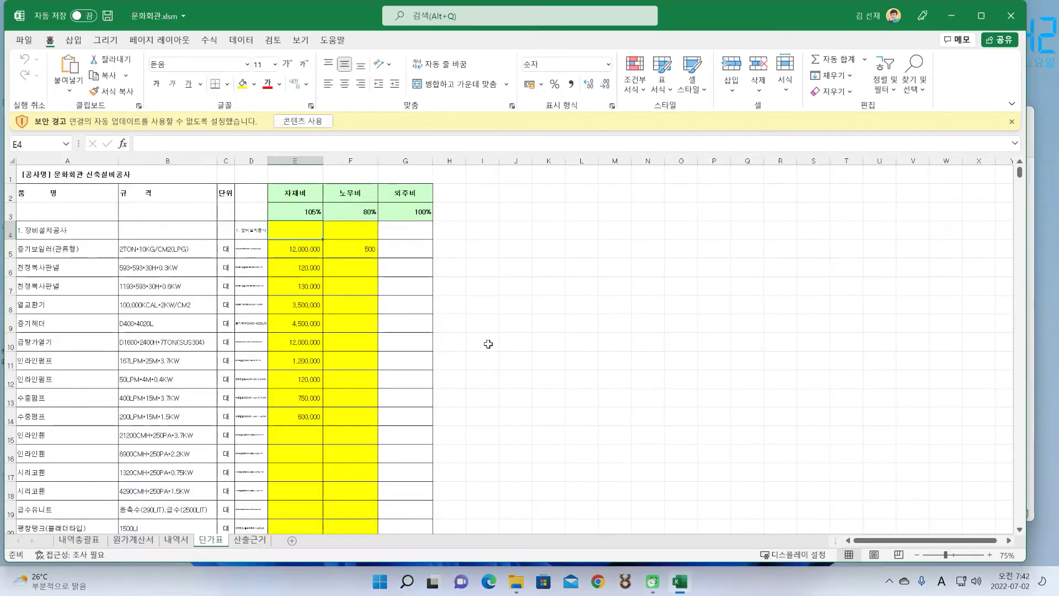
Step: Switch to the 산출근거 sheet and dismiss the security warning bar
{"action": "left_click", "coordinate": [484, 343]}
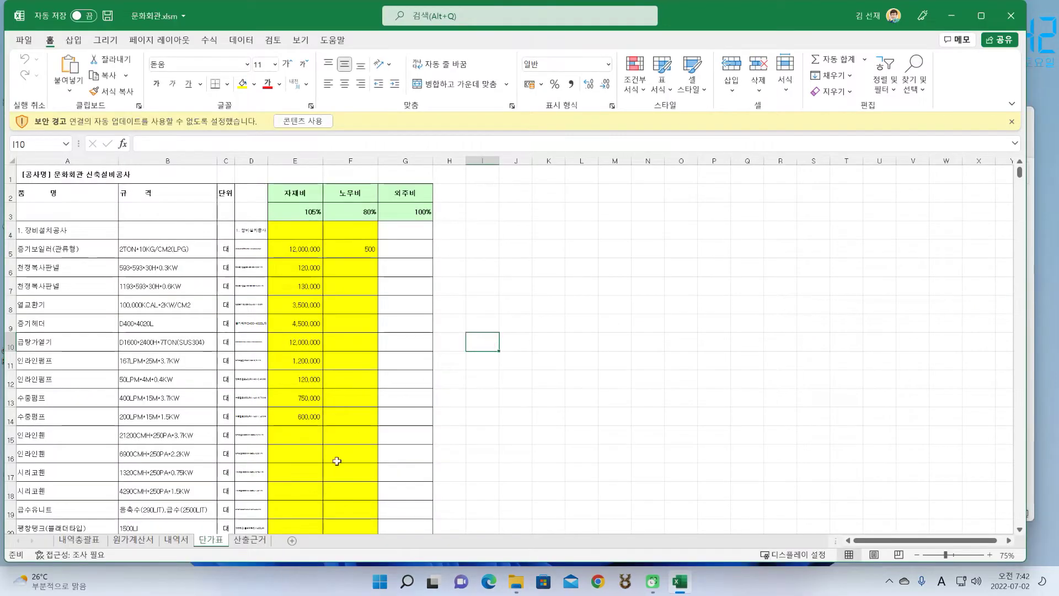
{"action": "left_click", "coordinate": [249, 535]}
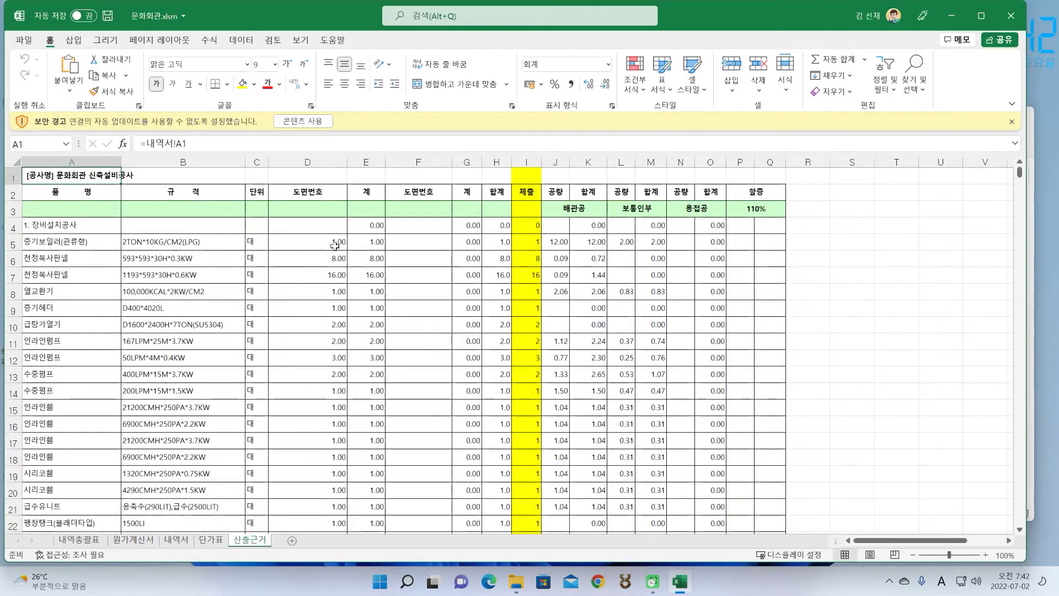
{"action": "left_click", "coordinate": [1012, 121]}
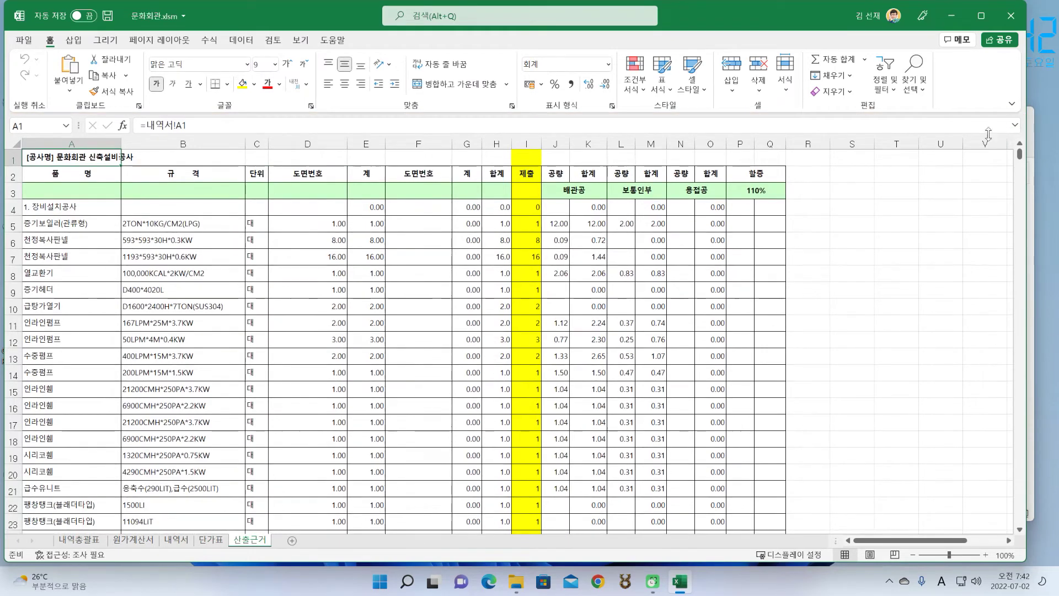
Step: Examine the pipe rows in the reopened sheet, comparing D74's expression with the formulas in E74 and E77
{"action": "left_click", "coordinate": [403, 356]}
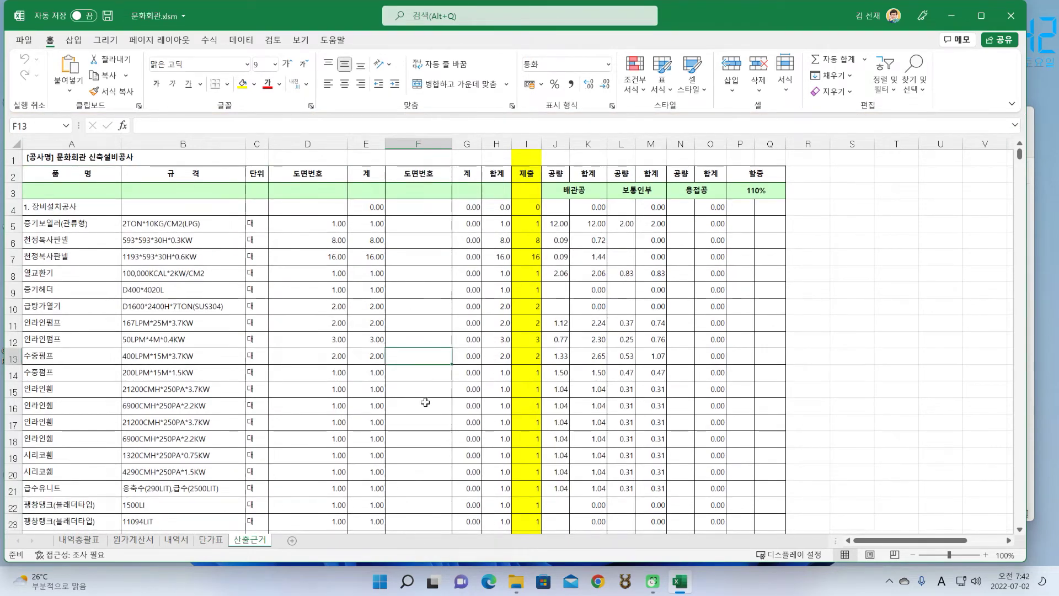
{"action": "scroll", "coordinate": [425, 402], "scroll_direction": "down", "scroll_amount": 10}
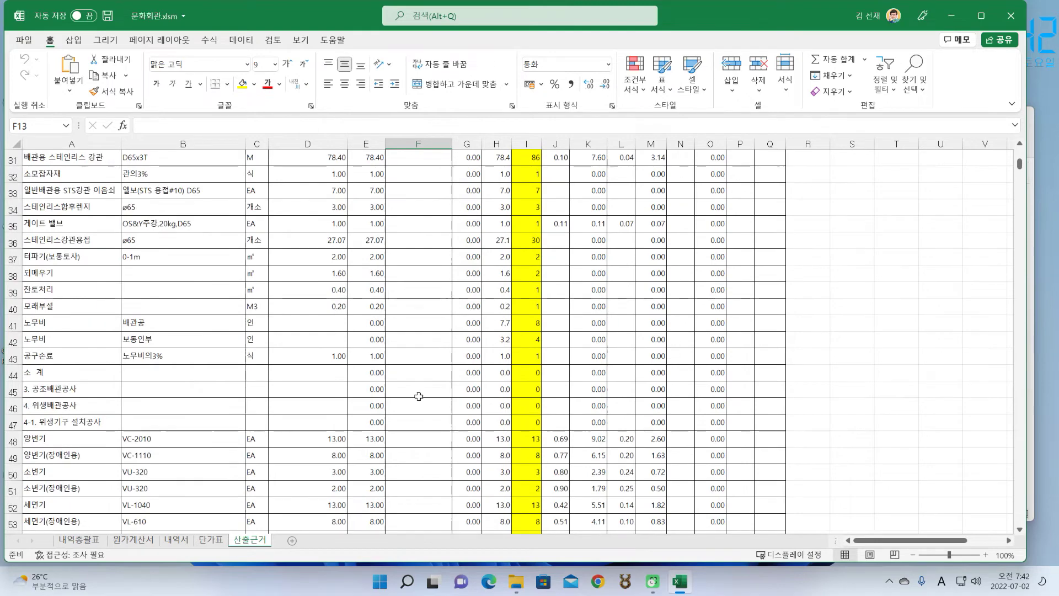
{"action": "scroll", "coordinate": [419, 396], "scroll_direction": "down", "scroll_amount": 6}
{"action": "left_click", "coordinate": [421, 398]}
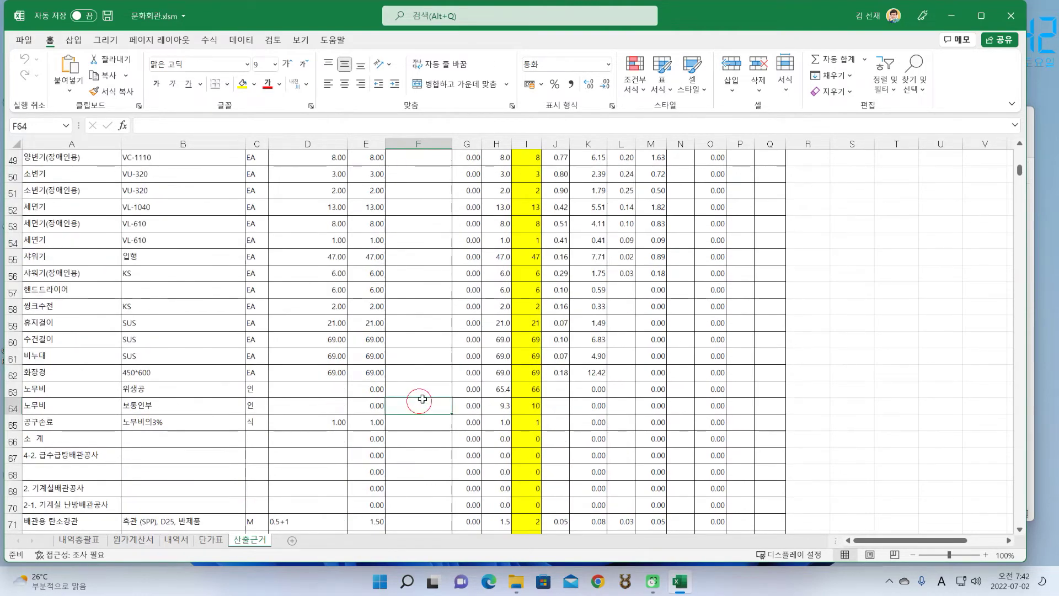
{"action": "scroll", "coordinate": [421, 397], "scroll_direction": "down", "scroll_amount": 7}
{"action": "left_click", "coordinate": [421, 390]}
{"action": "left_click", "coordinate": [313, 229]}
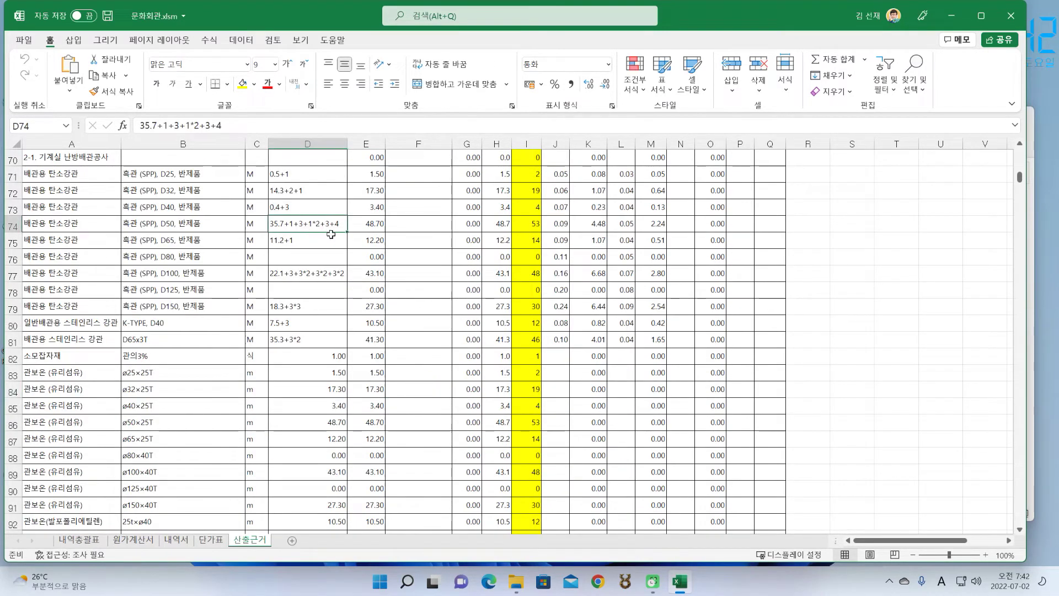
{"action": "left_click", "coordinate": [361, 226]}
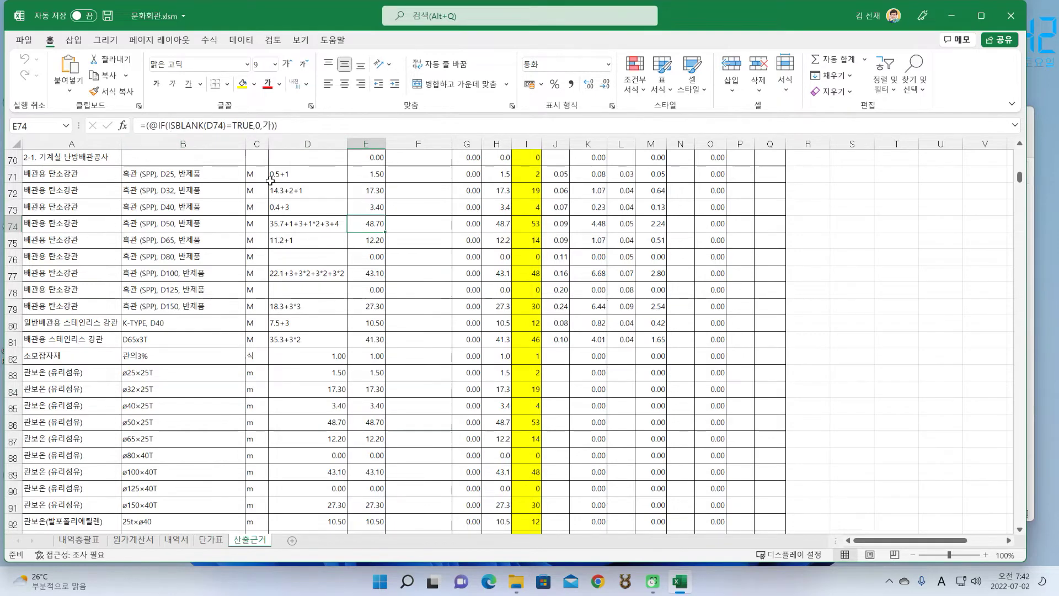
{"action": "scroll", "coordinate": [372, 326], "scroll_direction": "up", "scroll_amount": 3}
{"action": "left_click", "coordinate": [370, 338]}
{"action": "left_click", "coordinate": [370, 372]}
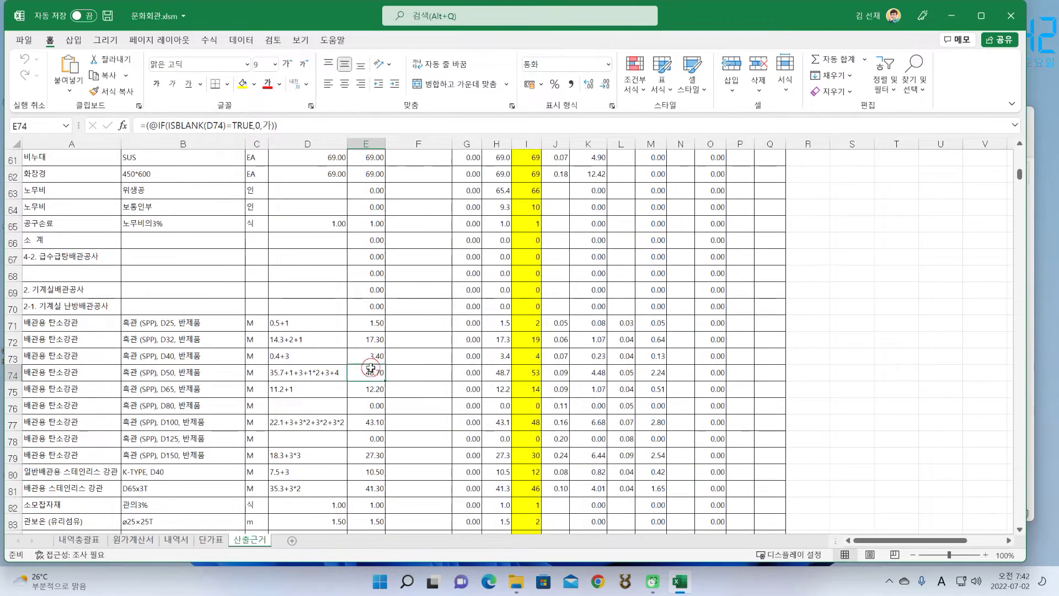
{"action": "left_click", "coordinate": [376, 422]}
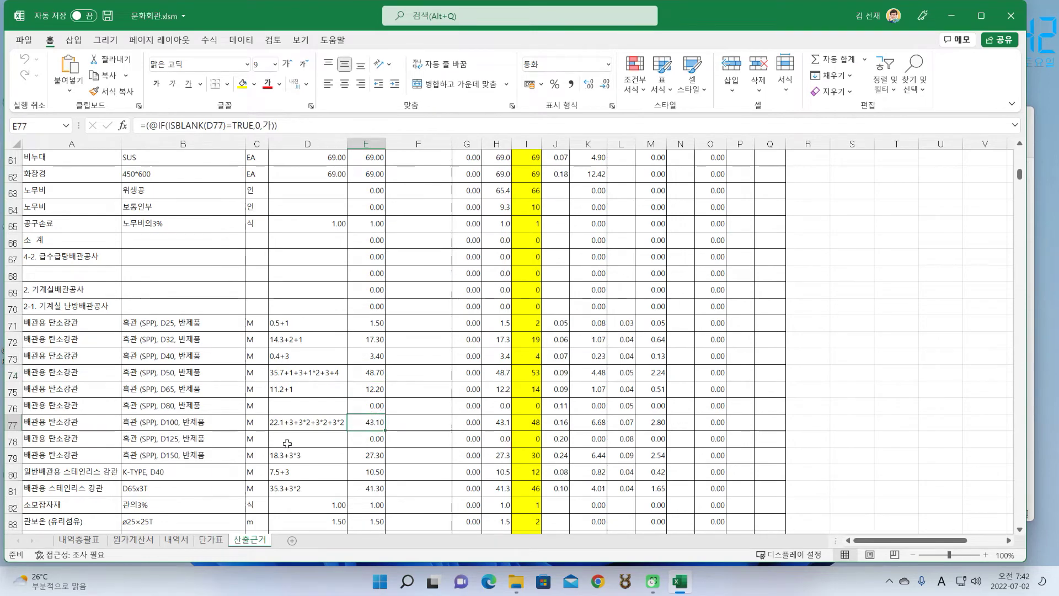
Step: Switch to the 내역총괄표 sheet, select the quotation amount in C10, and set the sheet to Normal view
{"action": "left_click", "coordinate": [78, 540]}
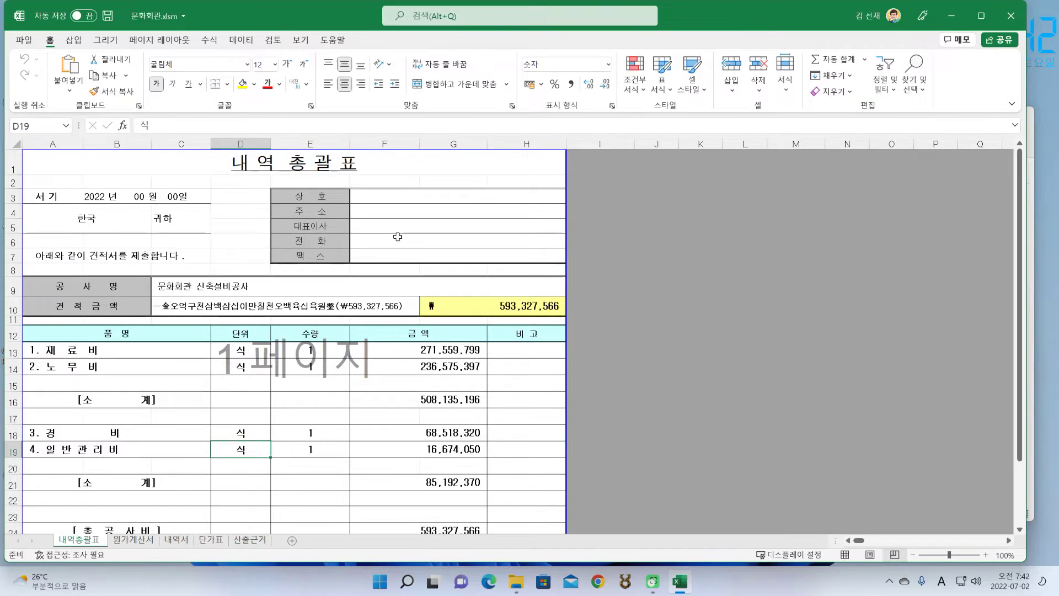
{"action": "left_click", "coordinate": [397, 238]}
{"action": "left_click", "coordinate": [215, 306]}
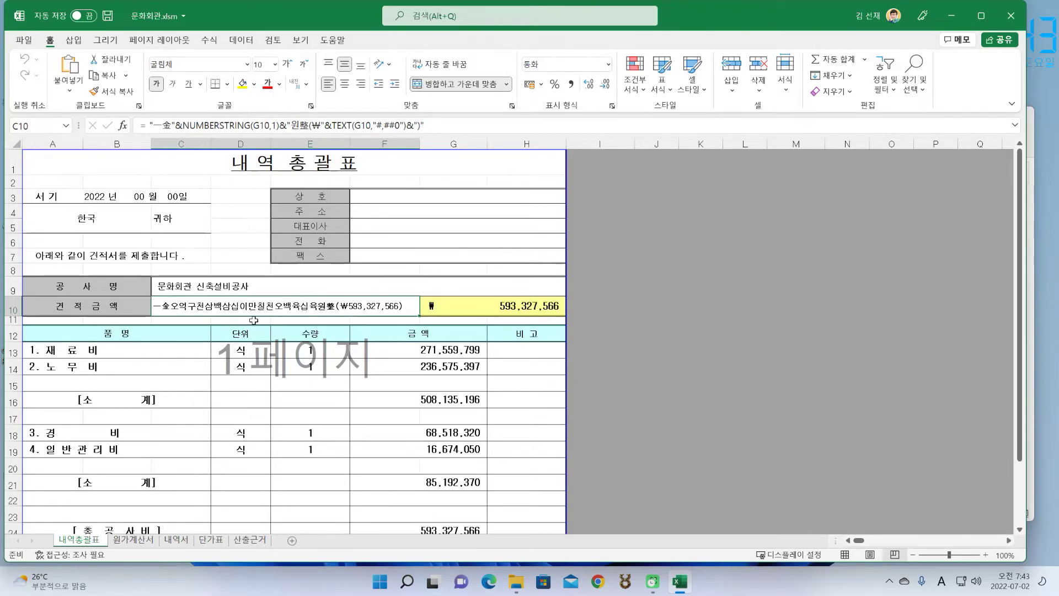
{"action": "left_click", "coordinate": [305, 44]}
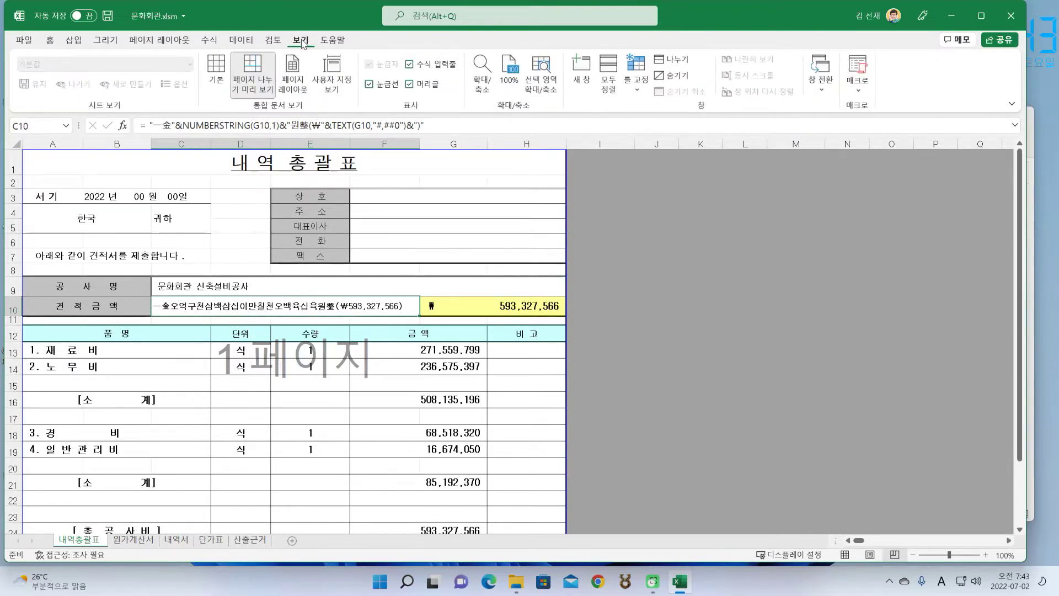
{"action": "left_click", "coordinate": [217, 74]}
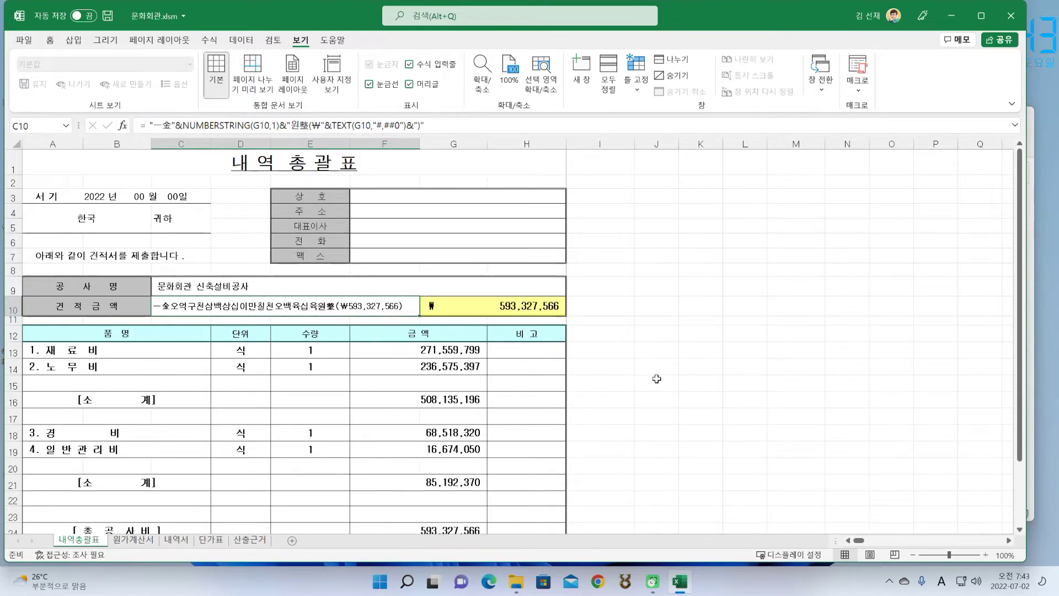
Step: Look over the summary sheet, and examine the quotation amount formula in C10 and the material cost formula in F13
{"action": "left_click", "coordinate": [660, 351]}
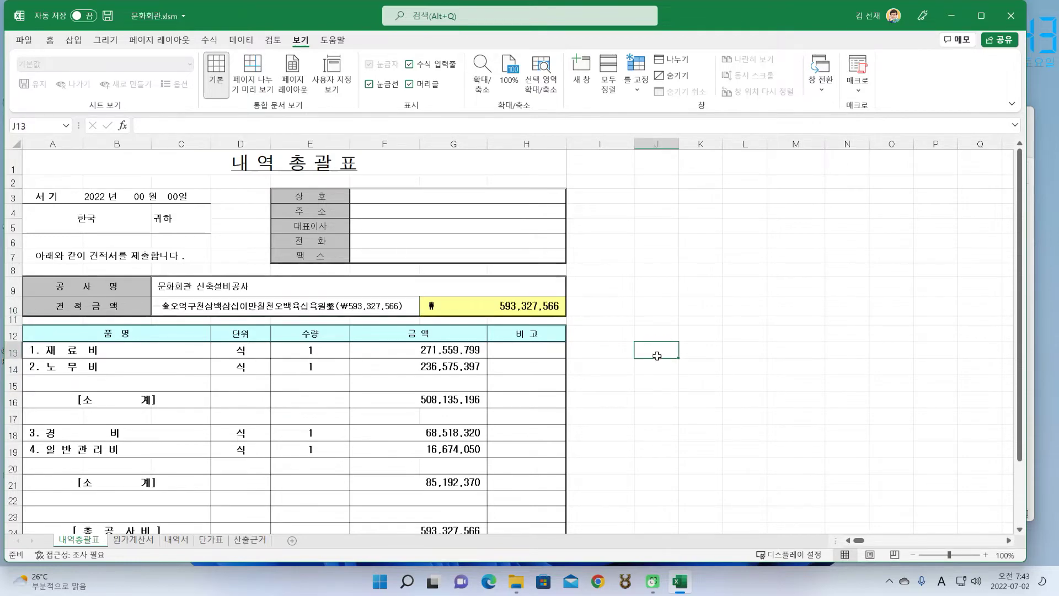
{"action": "scroll", "coordinate": [638, 425], "scroll_direction": "down", "scroll_amount": 1}
{"action": "scroll", "coordinate": [638, 425], "scroll_direction": "up", "scroll_amount": 1}
{"action": "left_click", "coordinate": [318, 308]}
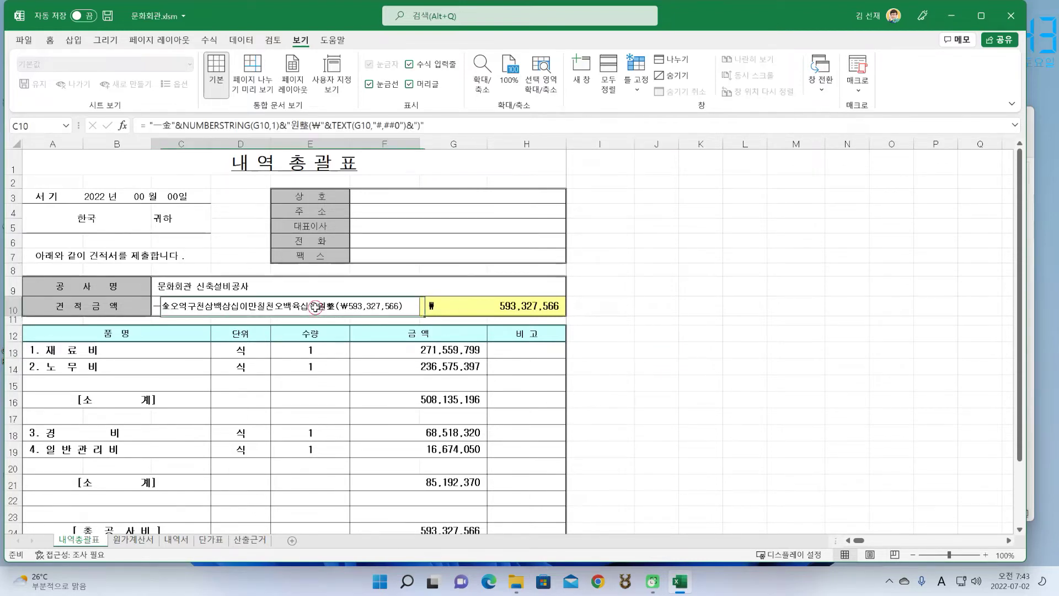
{"action": "left_click", "coordinate": [397, 346]}
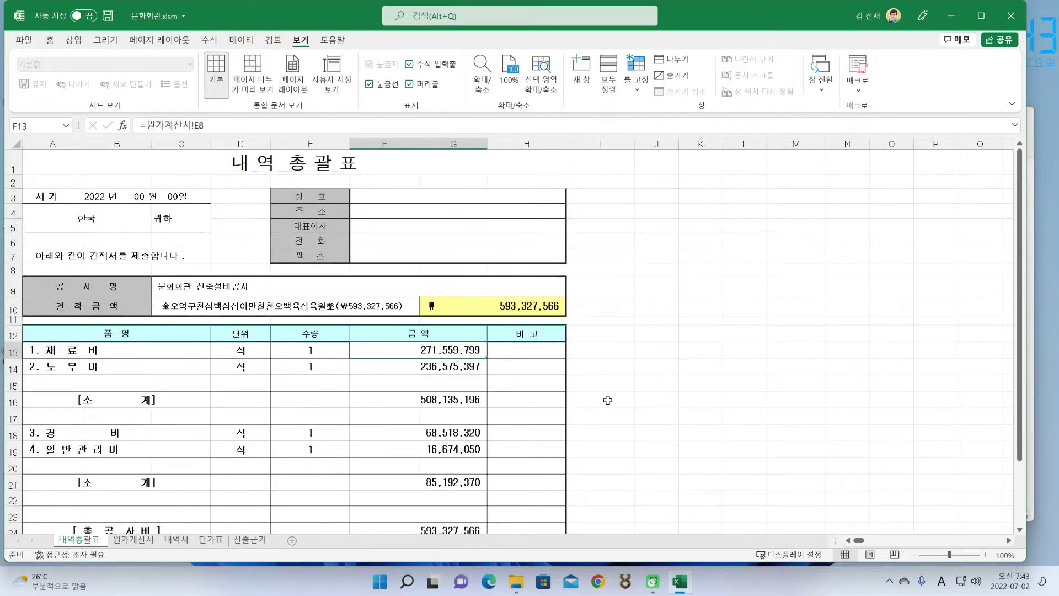
Step: Examine the NUMBERSTRING and TEXT formula behind the quotation amount in C10
{"action": "left_click", "coordinate": [698, 348]}
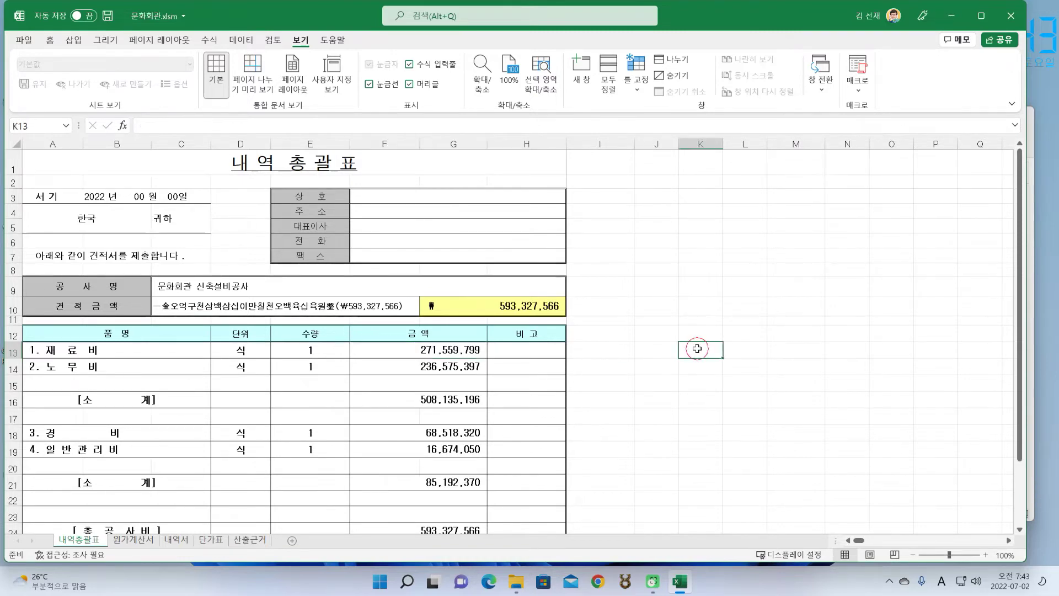
{"action": "left_click", "coordinate": [405, 338]}
{"action": "left_click", "coordinate": [279, 308]}
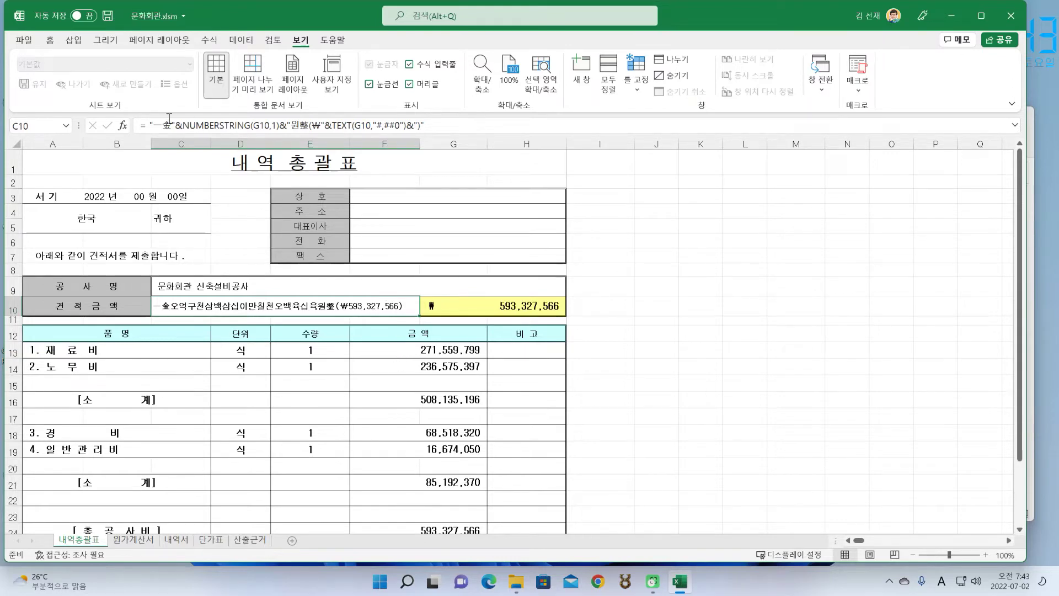
Step: Look for NUMBERSTRING among all functions (모두) in the function wizard from J12, check the NUMBERVALUE description, and cancel the wizard
{"action": "left_click", "coordinate": [636, 333]}
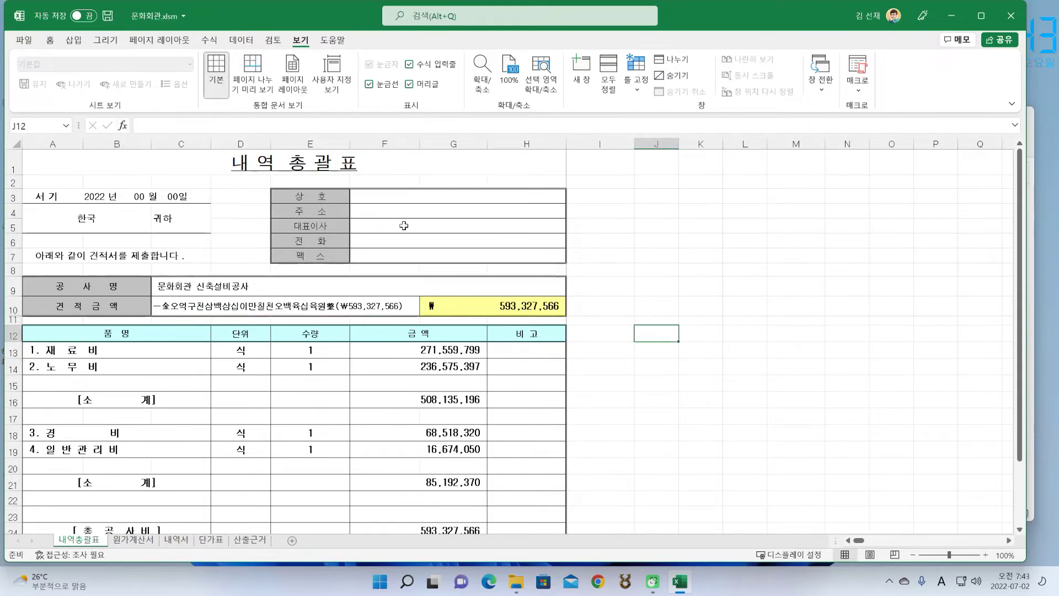
{"action": "left_click", "coordinate": [122, 126]}
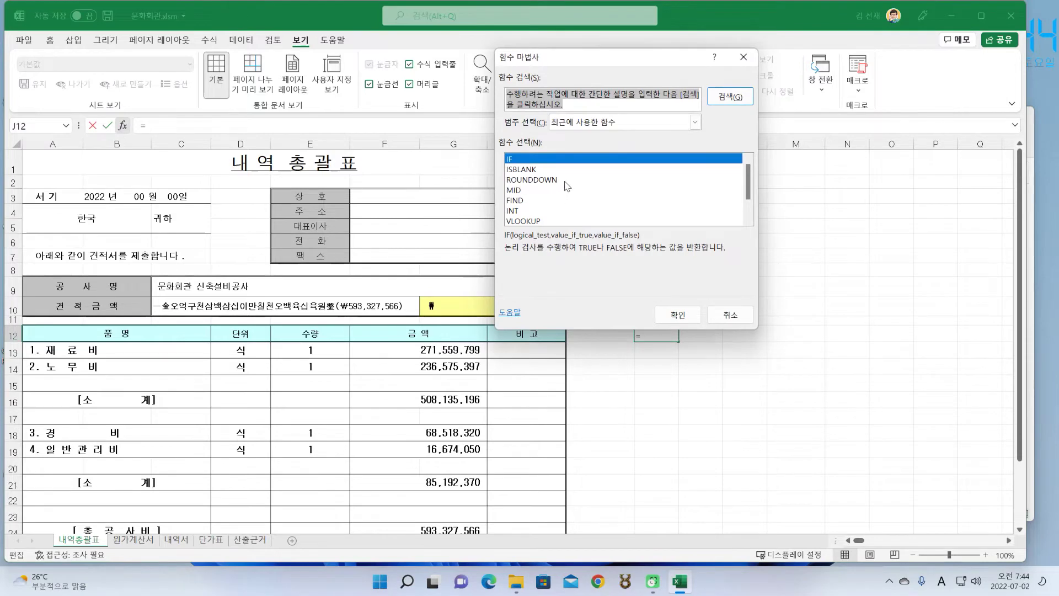
{"action": "left_click", "coordinate": [694, 122]}
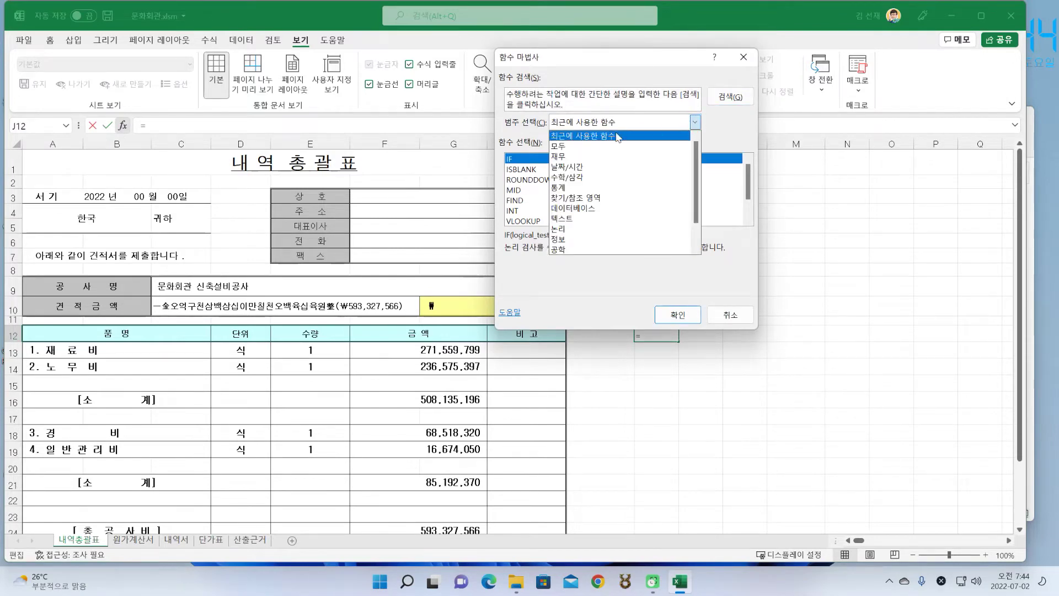
{"action": "left_click", "coordinate": [595, 144]}
{"action": "scroll", "coordinate": [603, 199], "scroll_direction": "down", "scroll_amount": 20}
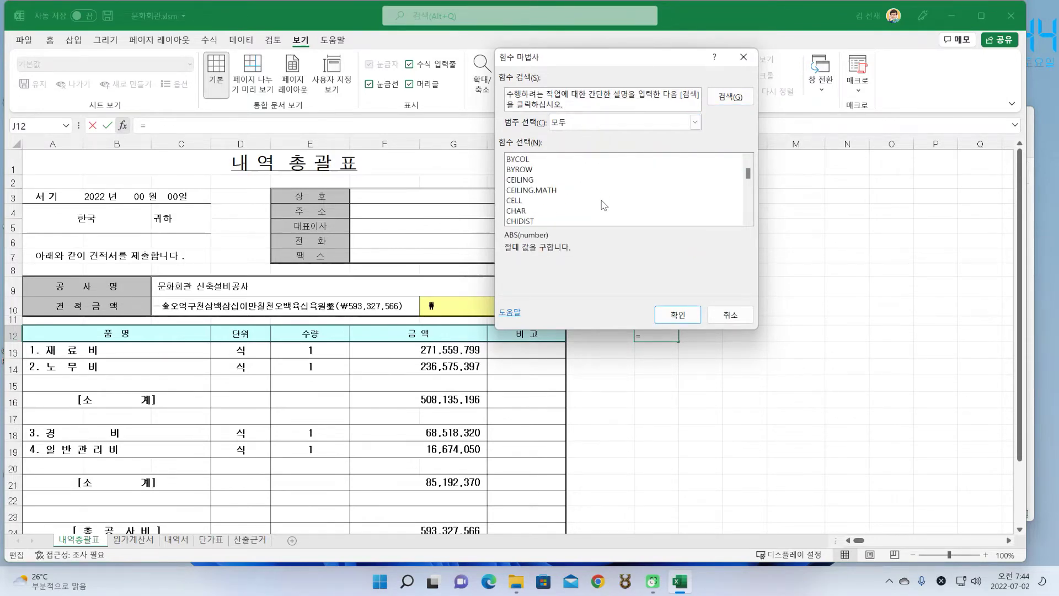
{"action": "scroll", "coordinate": [603, 204], "scroll_direction": "down", "scroll_amount": 16}
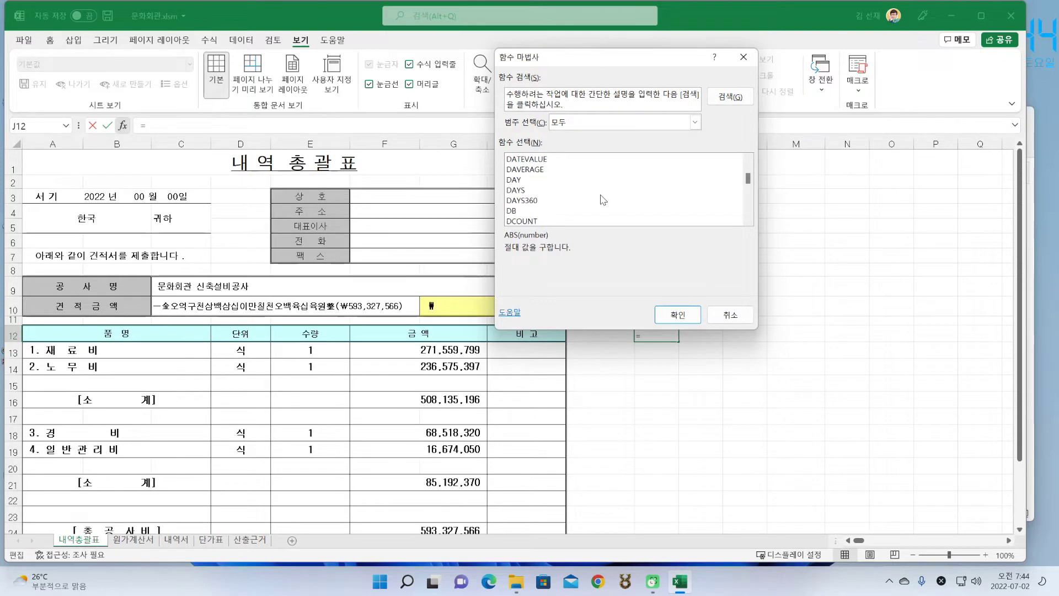
{"action": "scroll", "coordinate": [602, 201], "scroll_direction": "down", "scroll_amount": 8}
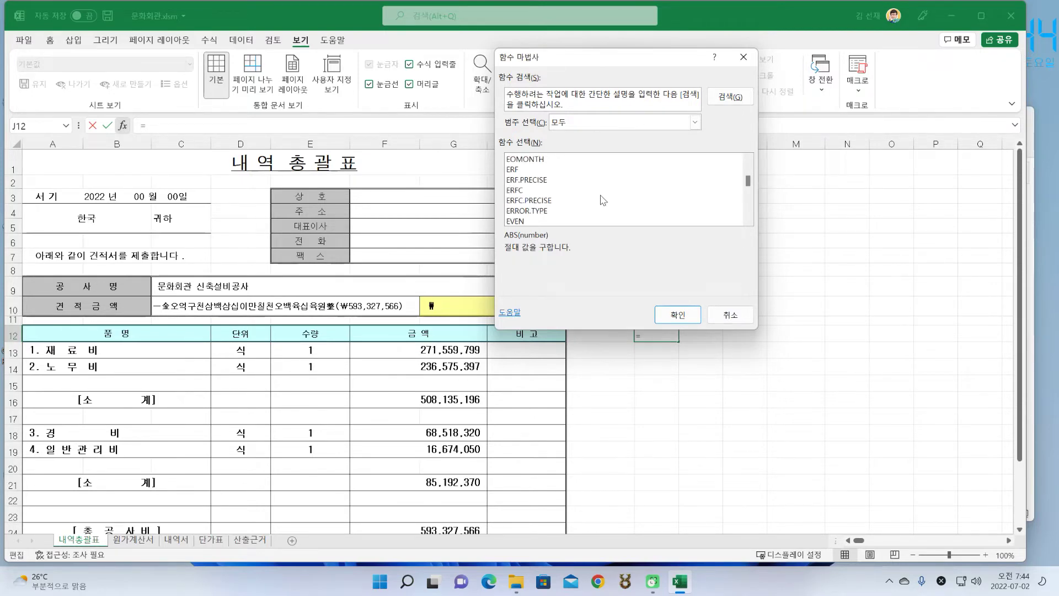
{"action": "scroll", "coordinate": [603, 200], "scroll_direction": "down", "scroll_amount": 3}
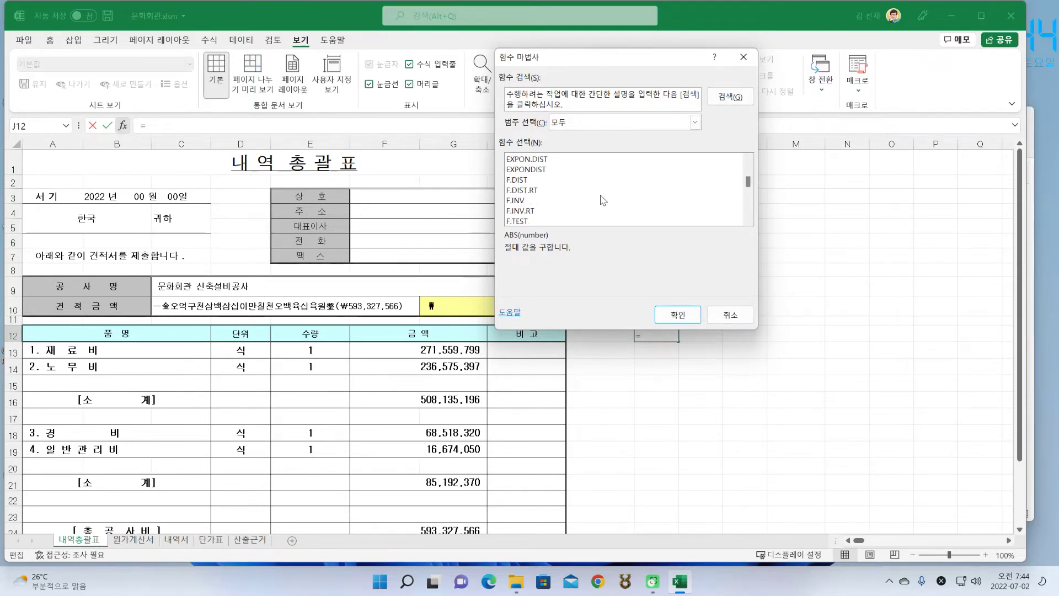
{"action": "scroll", "coordinate": [602, 200], "scroll_direction": "down", "scroll_amount": 10}
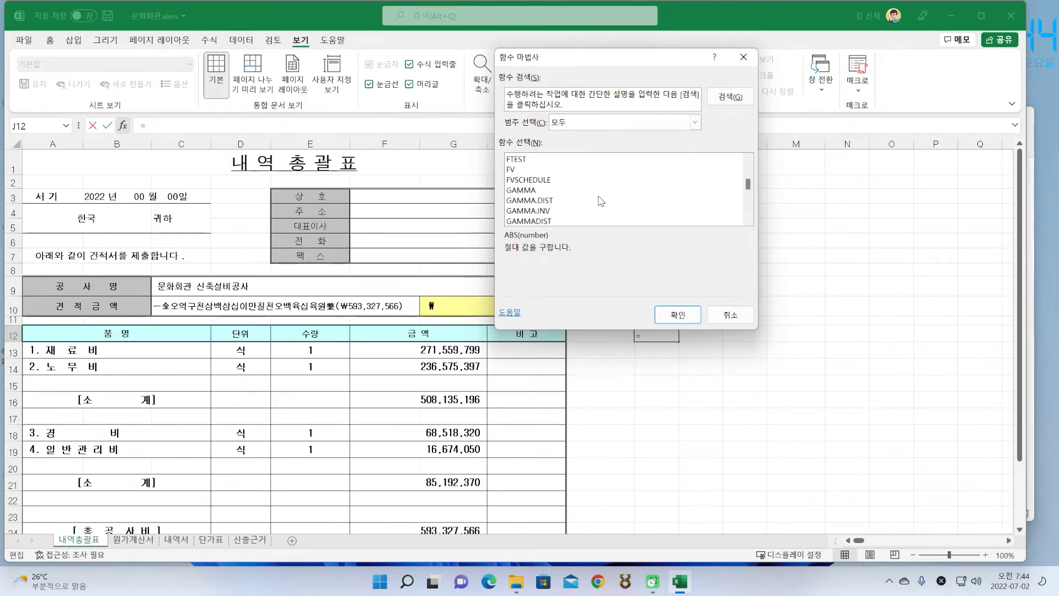
{"action": "scroll", "coordinate": [601, 201], "scroll_direction": "up", "scroll_amount": 2}
{"action": "scroll", "coordinate": [602, 201], "scroll_direction": "down", "scroll_amount": 4}
{"action": "scroll", "coordinate": [602, 201], "scroll_direction": "down", "scroll_amount": 5}
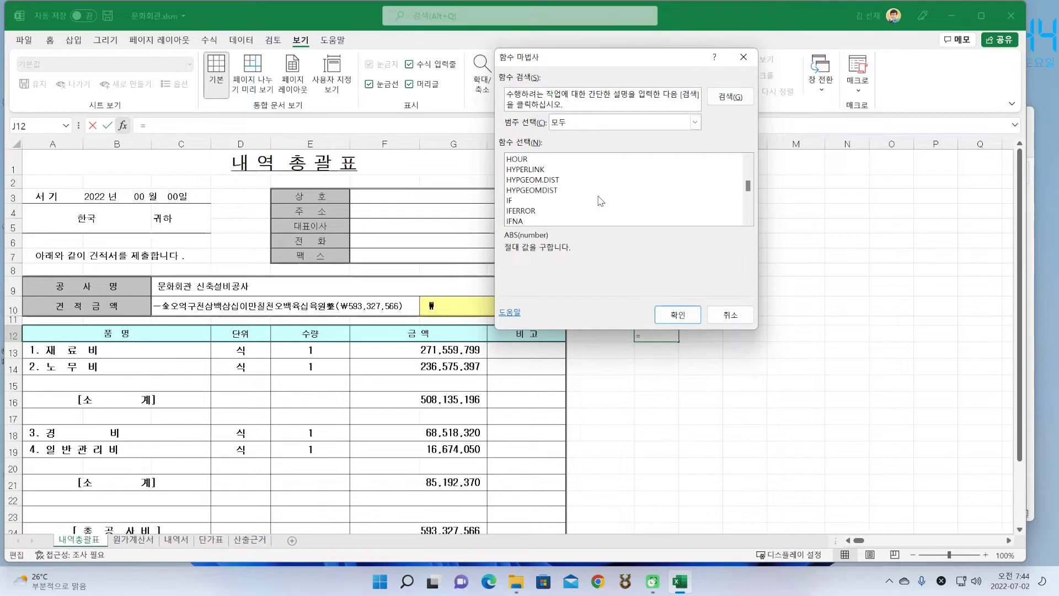
{"action": "scroll", "coordinate": [601, 201], "scroll_direction": "down", "scroll_amount": 9}
{"action": "scroll", "coordinate": [601, 201], "scroll_direction": "down", "scroll_amount": 13}
{"action": "scroll", "coordinate": [599, 202], "scroll_direction": "down", "scroll_amount": 2}
{"action": "scroll", "coordinate": [599, 201], "scroll_direction": "down", "scroll_amount": 4}
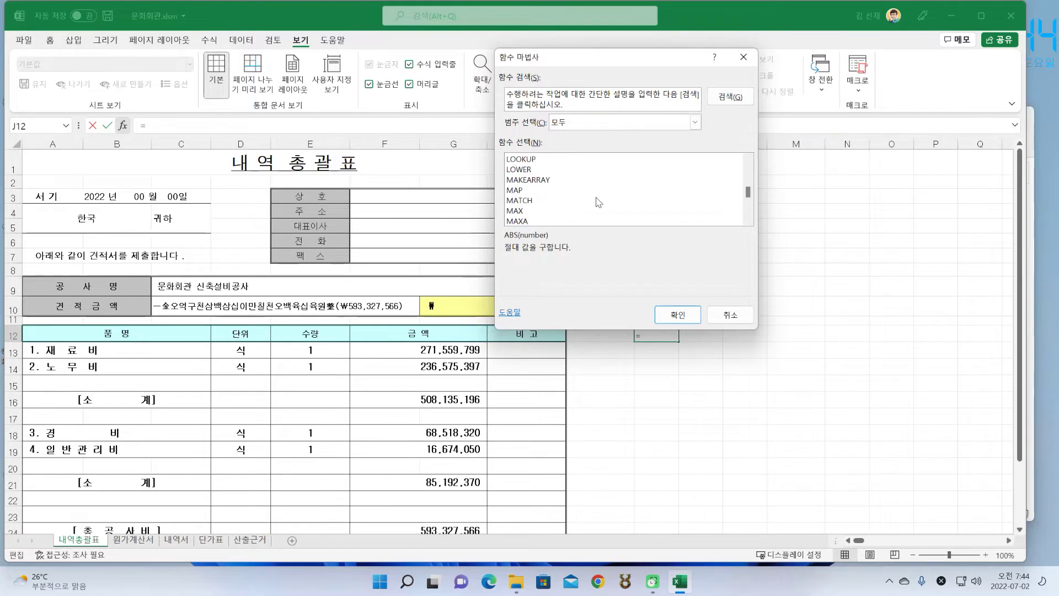
{"action": "scroll", "coordinate": [599, 202], "scroll_direction": "down", "scroll_amount": 5}
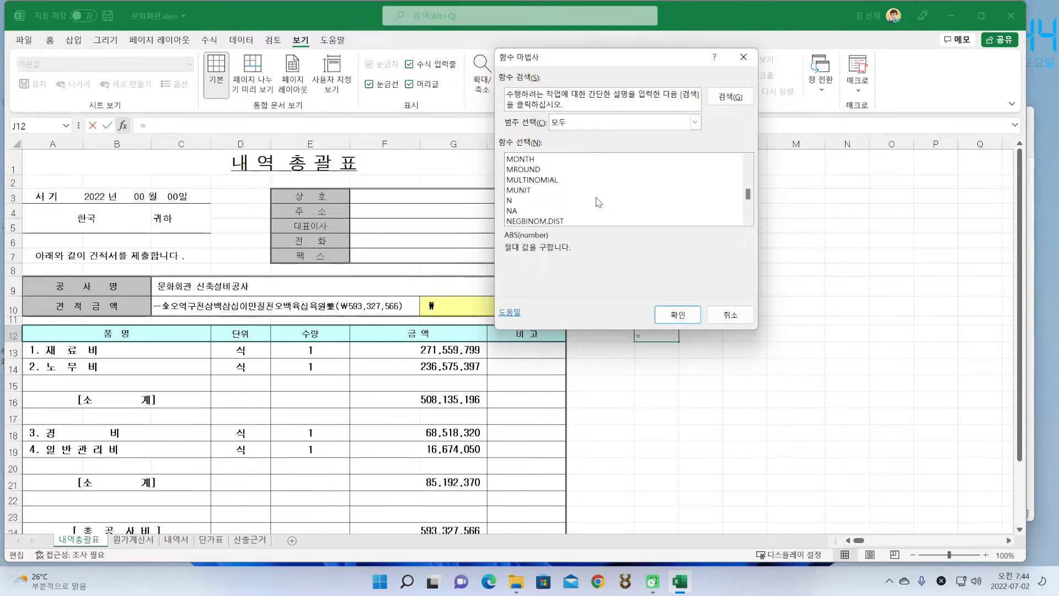
{"action": "scroll", "coordinate": [539, 200], "scroll_direction": "down", "scroll_amount": 1}
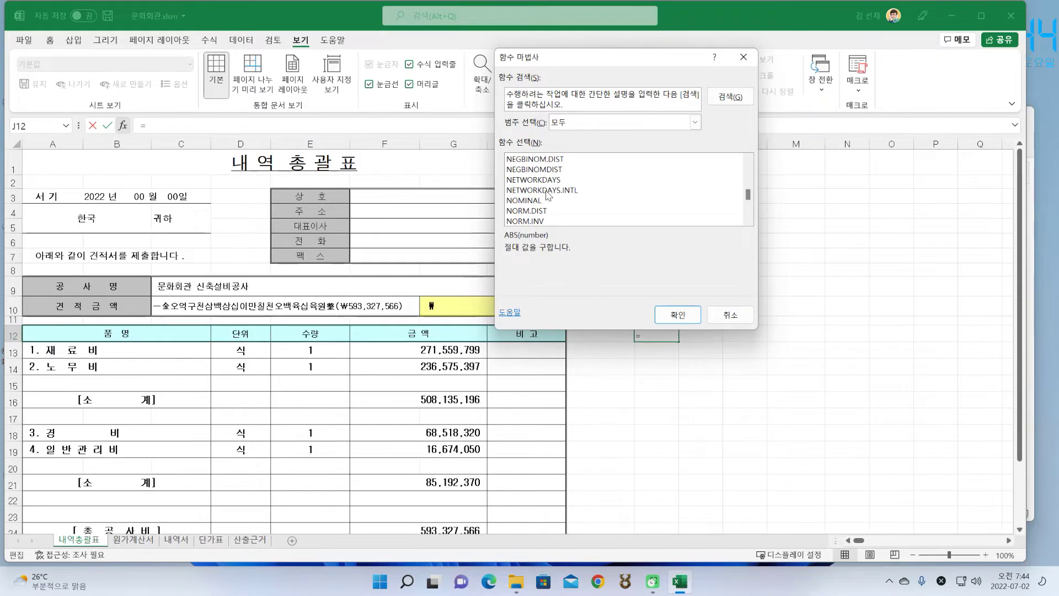
{"action": "scroll", "coordinate": [576, 194], "scroll_direction": "down", "scroll_amount": 1}
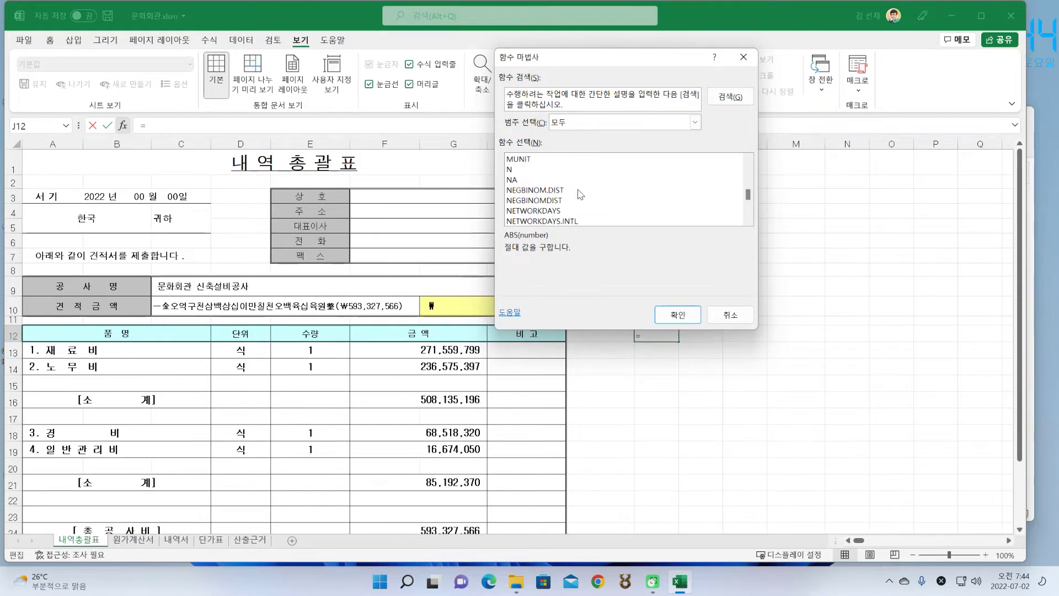
{"action": "scroll", "coordinate": [580, 194], "scroll_direction": "down", "scroll_amount": 3}
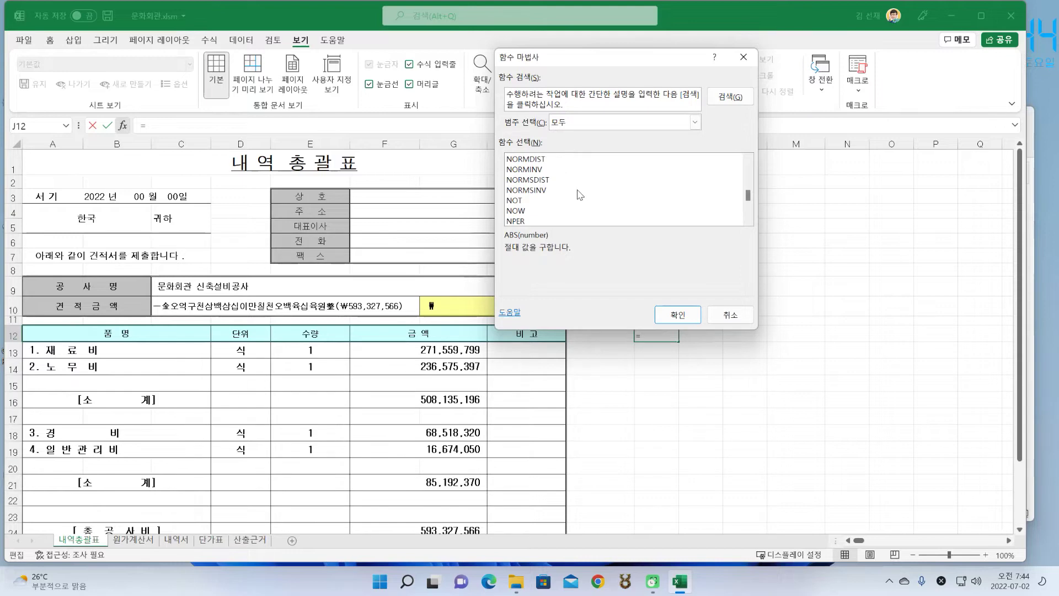
{"action": "scroll", "coordinate": [580, 194], "scroll_direction": "down", "scroll_amount": 1}
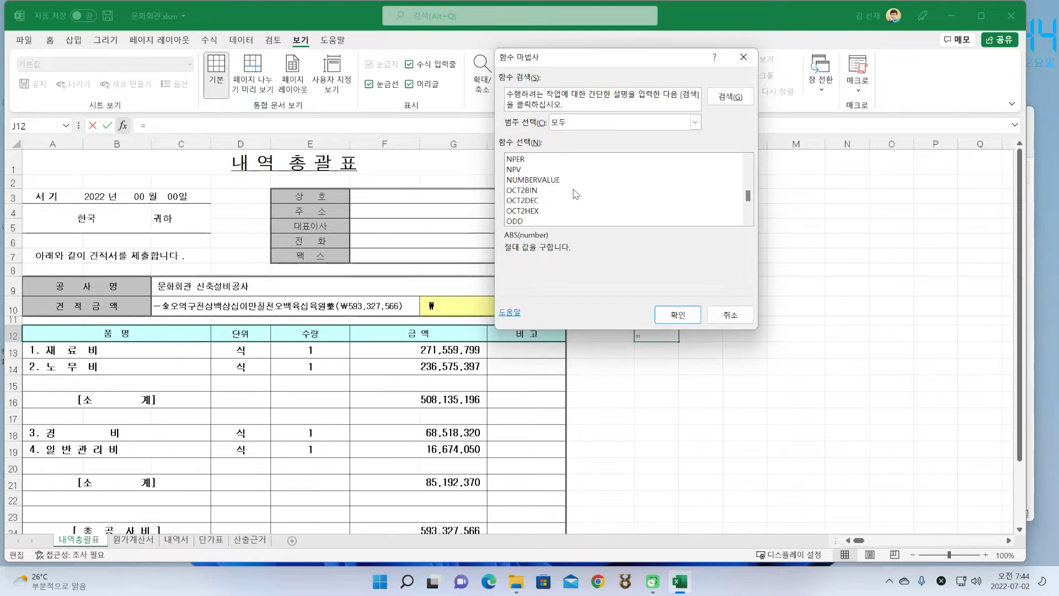
{"action": "left_click", "coordinate": [556, 181]}
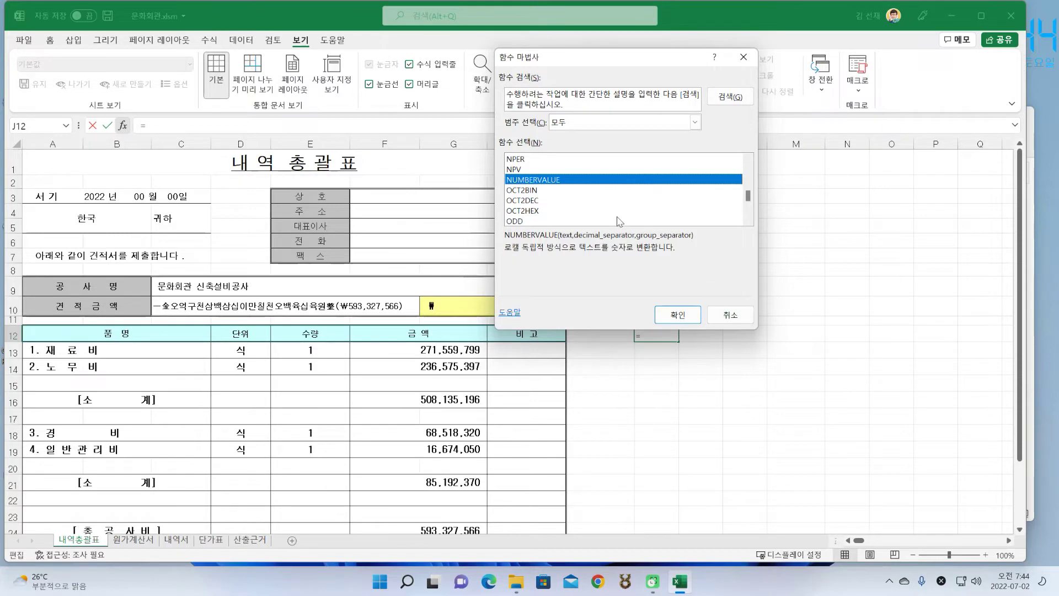
{"action": "left_click", "coordinate": [735, 319]}
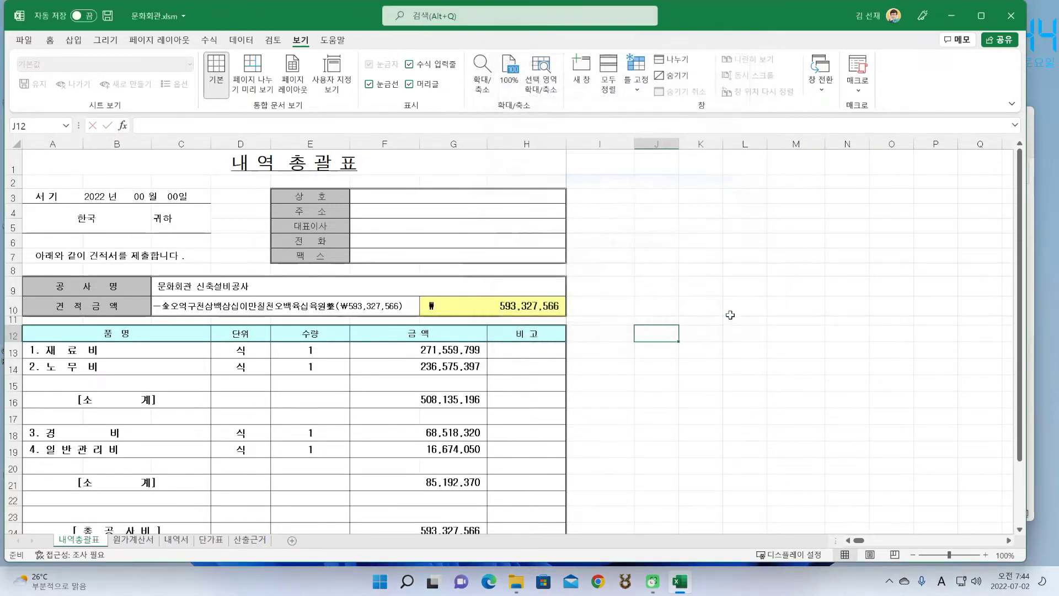
Step: Recheck the NUMBERSTRING syntax in C10 and try to enter =numberstring(F13) in J12
{"action": "left_click", "coordinate": [190, 305]}
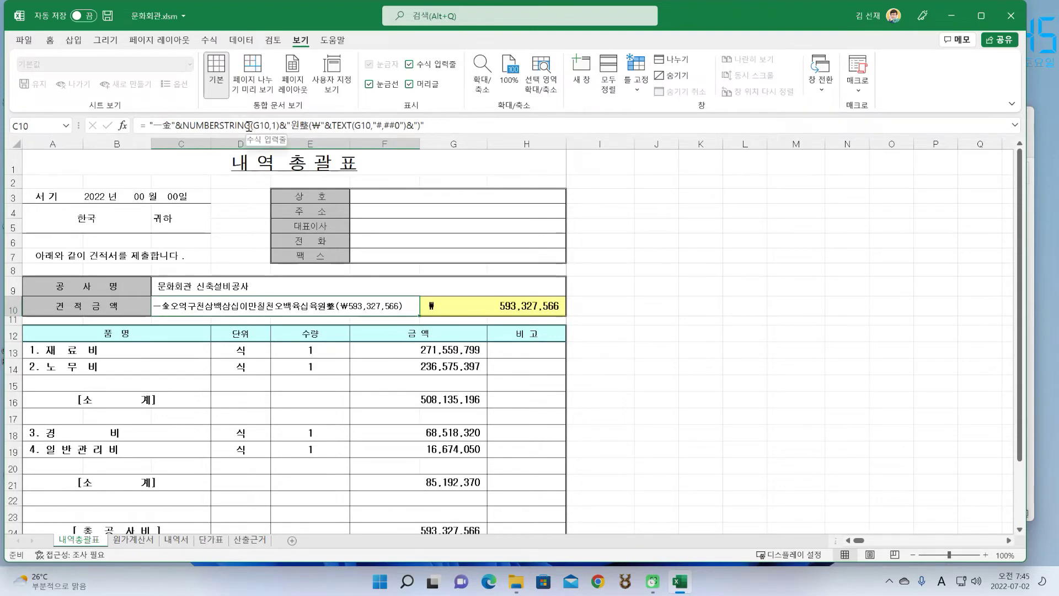
{"action": "left_click", "coordinate": [658, 337]}
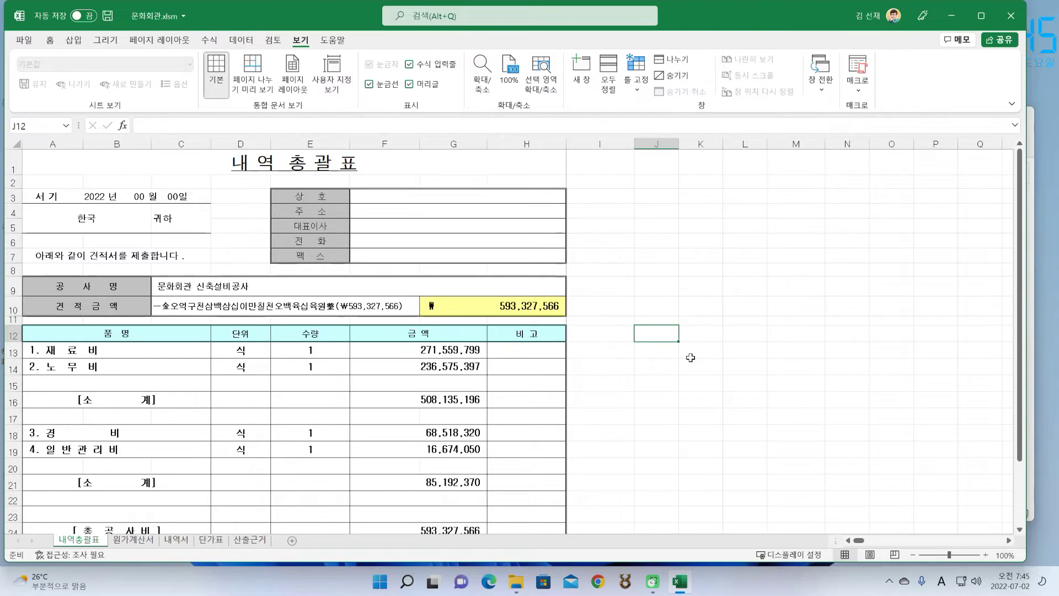
{"action": "type", "text": "="}
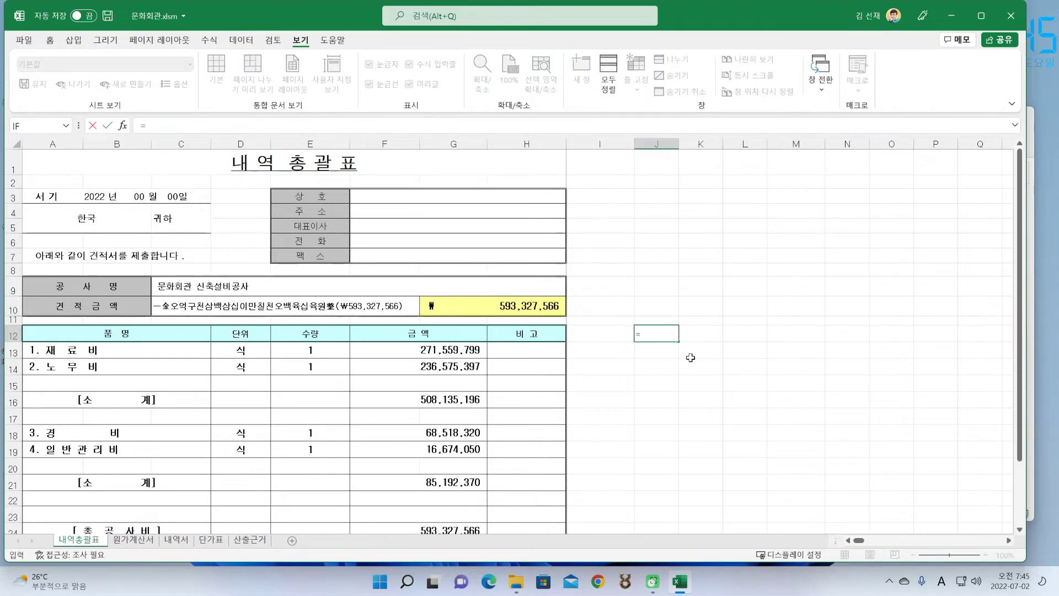
{"action": "type", "text": "nu"}
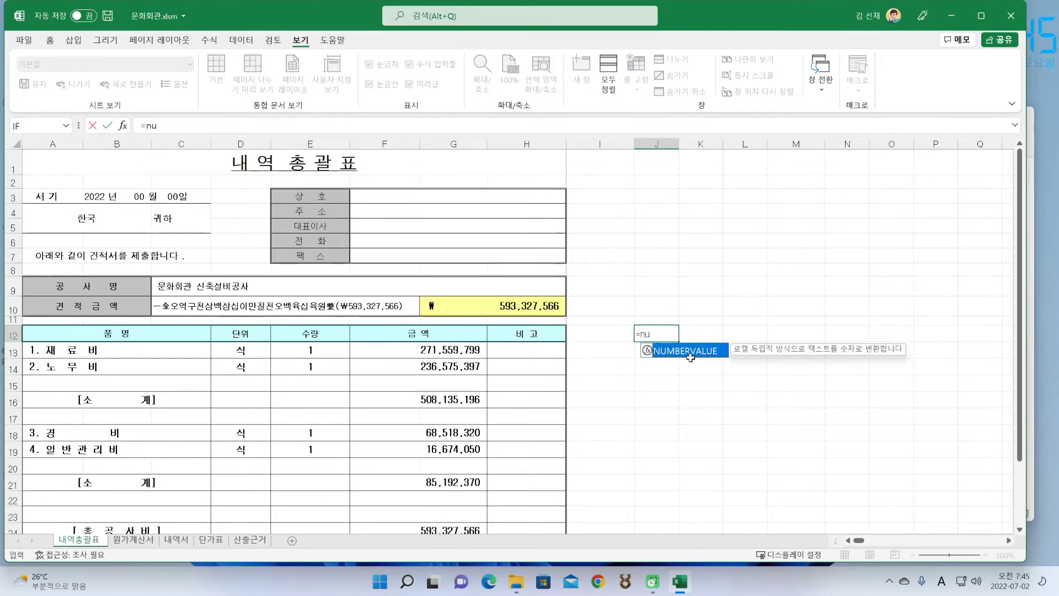
{"action": "type", "text": "mbers"}
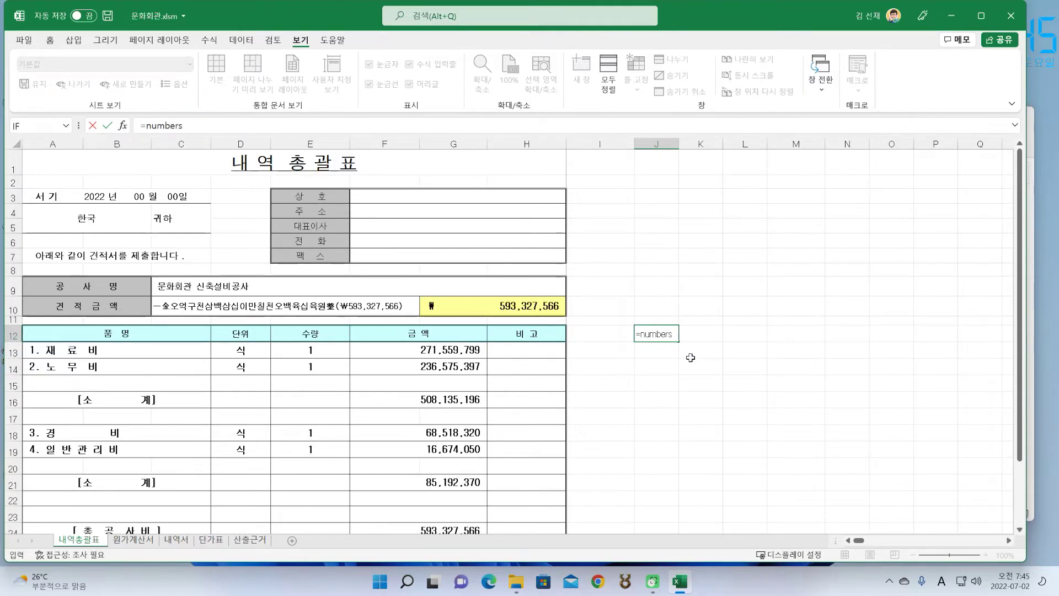
{"action": "type", "text": "tring("}
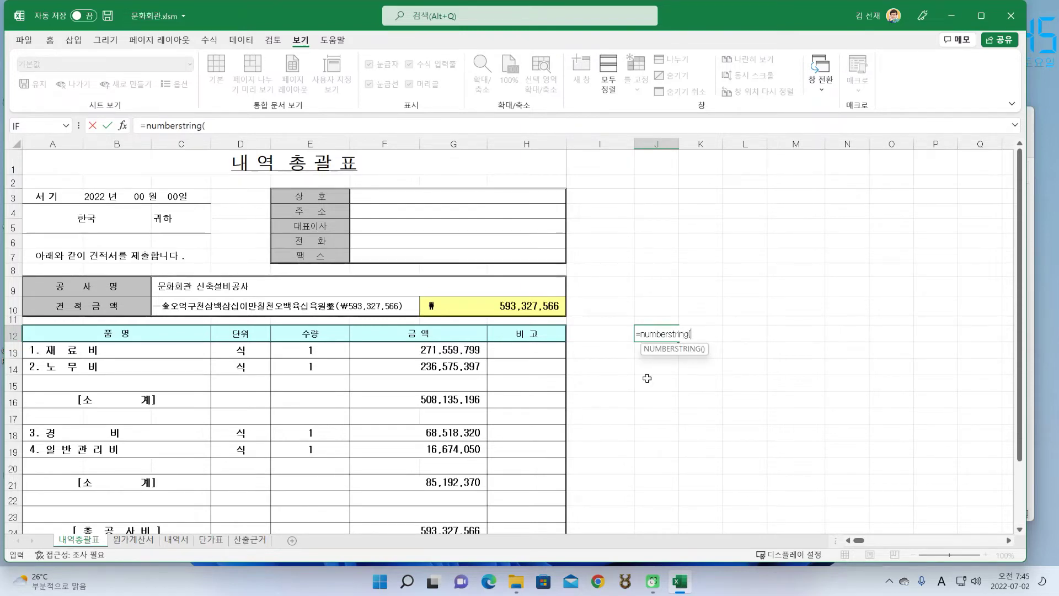
{"action": "left_click", "coordinate": [450, 354]}
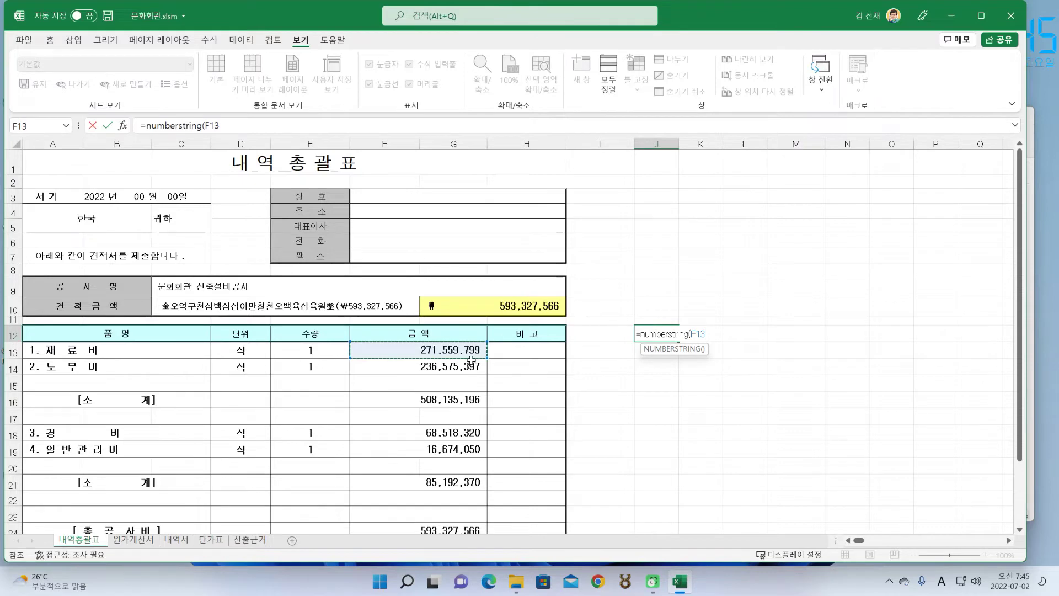
{"action": "type", "text": ")"}
{"action": "key", "text": "Return"}
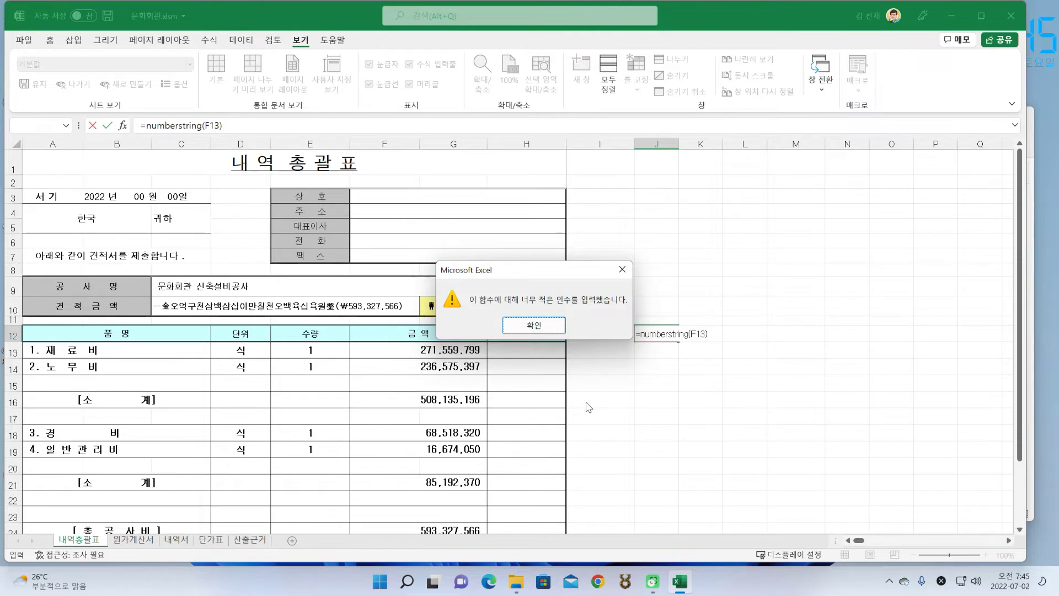
{"action": "left_click", "coordinate": [547, 327]}
Step: Add 0 as the second argument of the NUMBERSTRING formula in J12 and enter it
{"action": "left_click", "coordinate": [708, 337]}
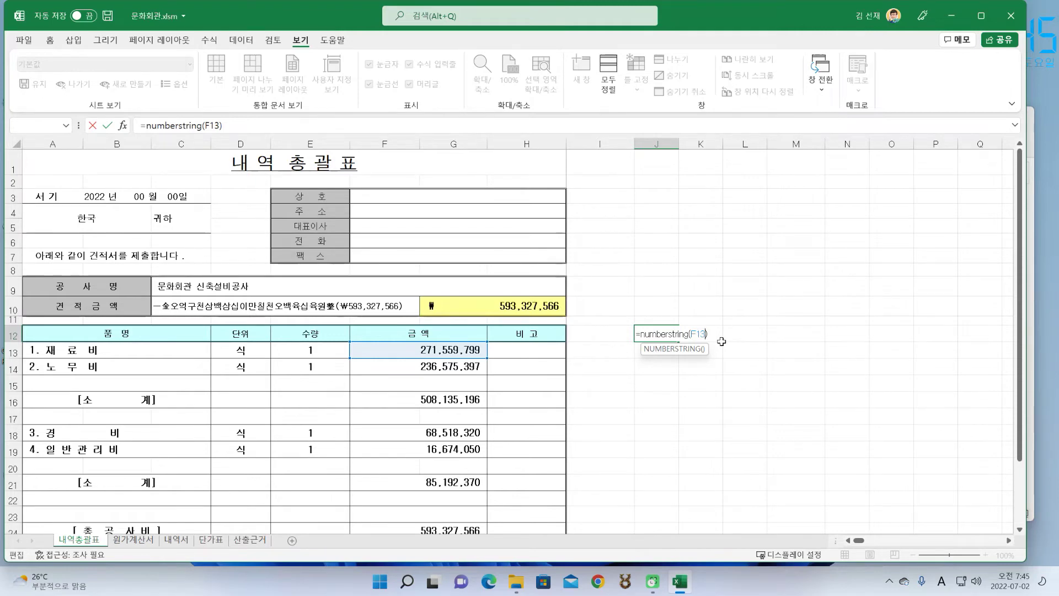
{"action": "type", "text": ",0"}
{"action": "key", "text": "Return"}
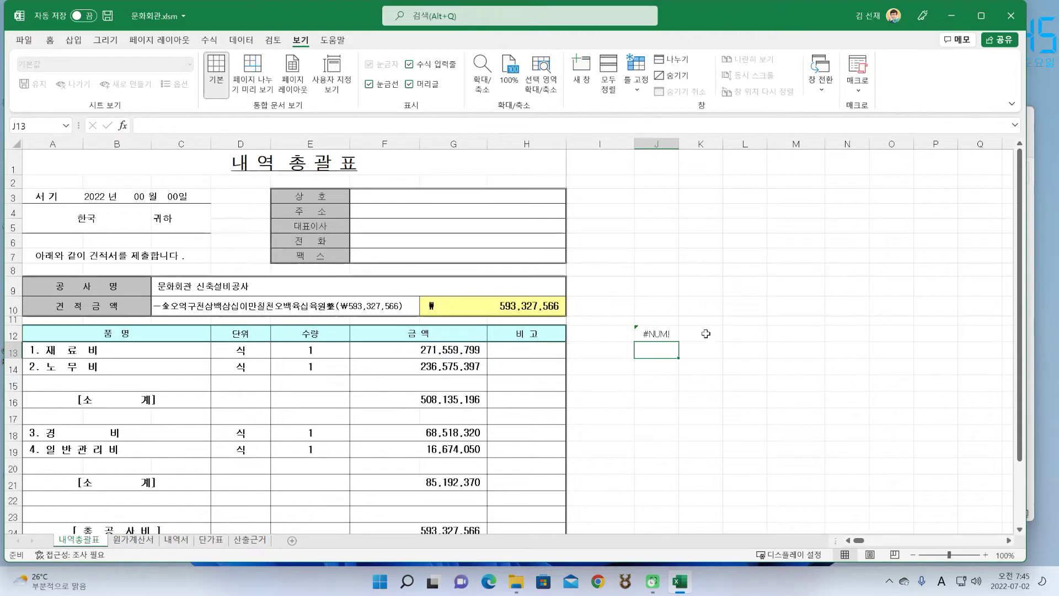
Step: Change the second argument in J12 to 1, making the formula =NUMBERSTRING(F13,1)
{"action": "left_click", "coordinate": [671, 332]}
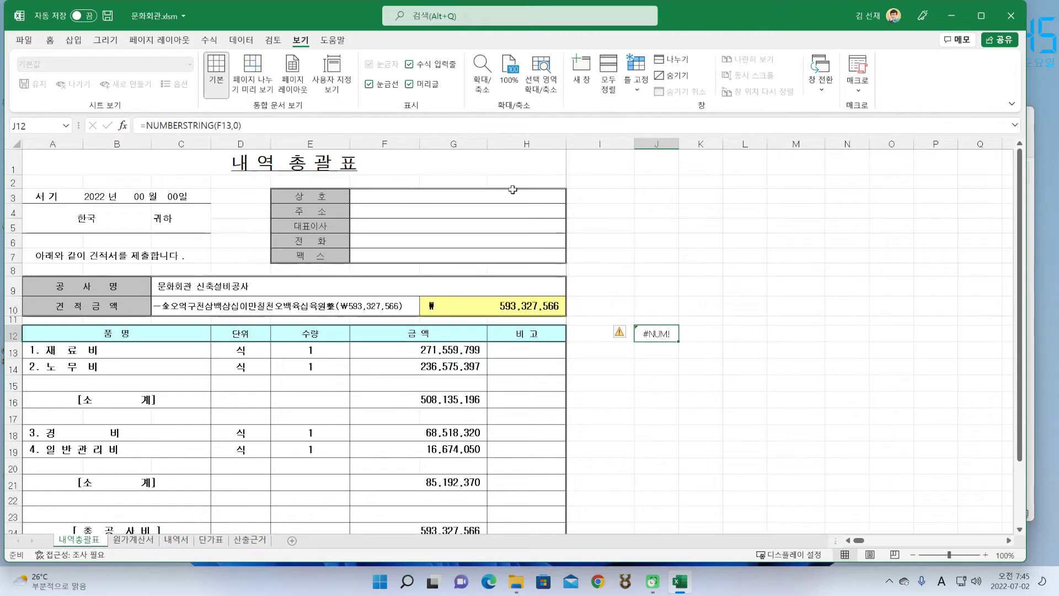
{"action": "left_click", "coordinate": [238, 125]}
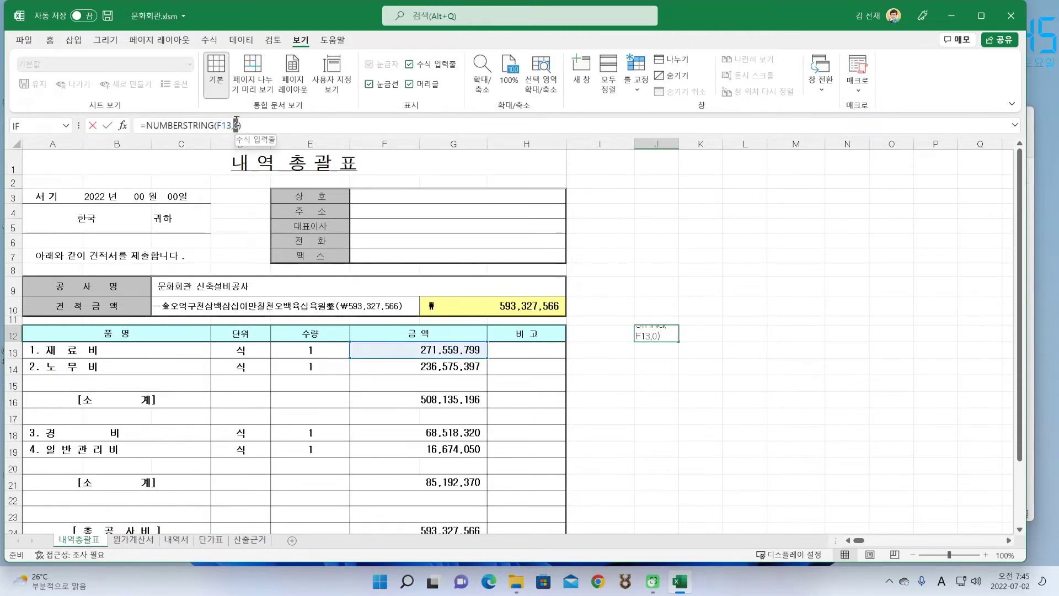
{"action": "key", "text": "BackSpace"}
{"action": "type", "text": "1"}
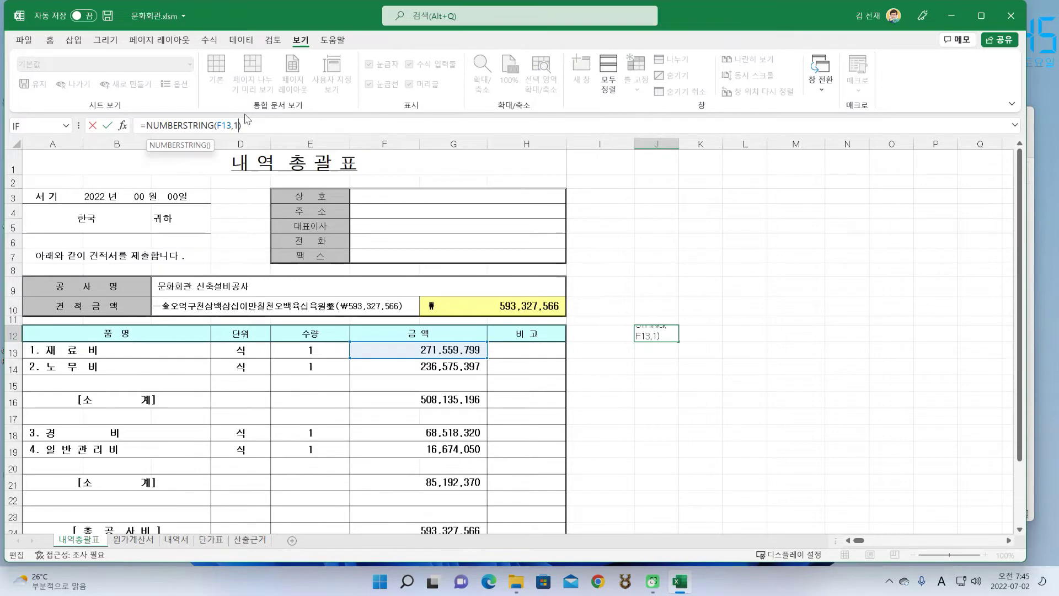
{"action": "key", "text": "Return"}
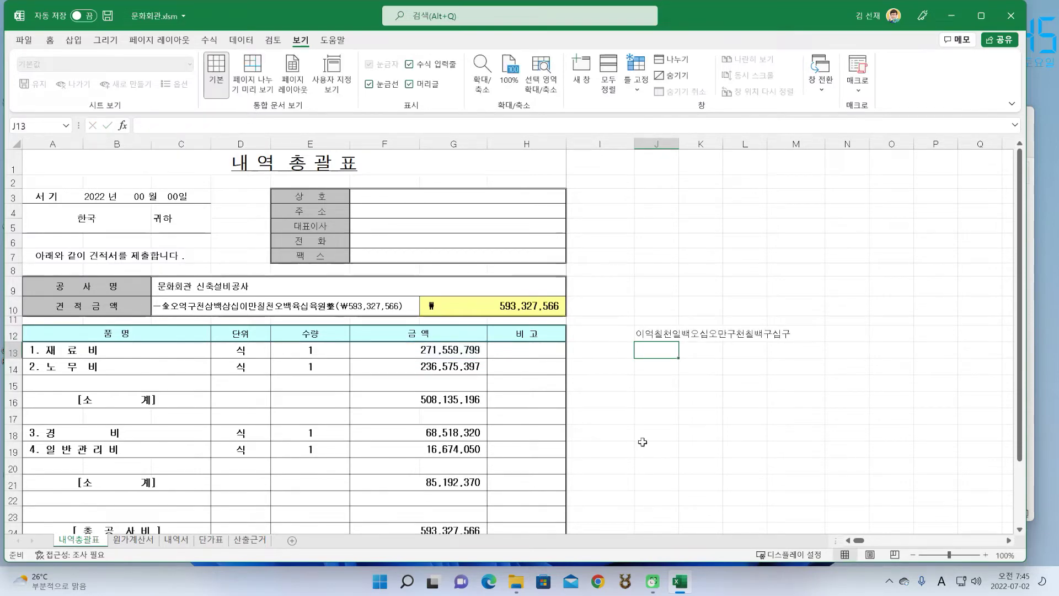
Step: Review the NUMBERSTRING formula in J12 and the TEXT part of the quotation amount formula in C10
{"action": "left_click", "coordinate": [659, 333]}
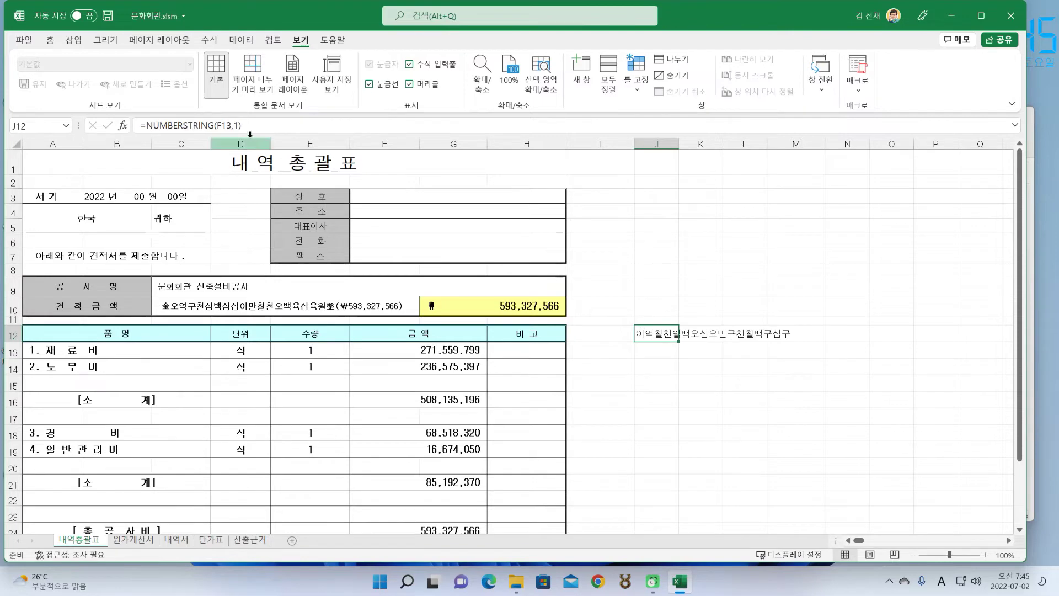
{"action": "left_click", "coordinate": [229, 126]}
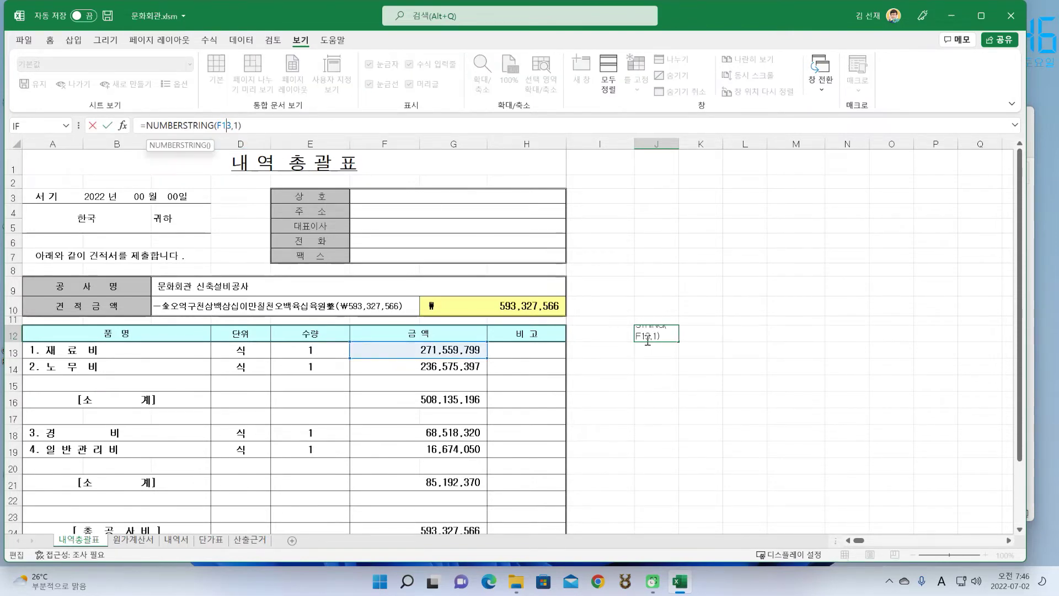
{"action": "key", "text": "ctrl+Return"}
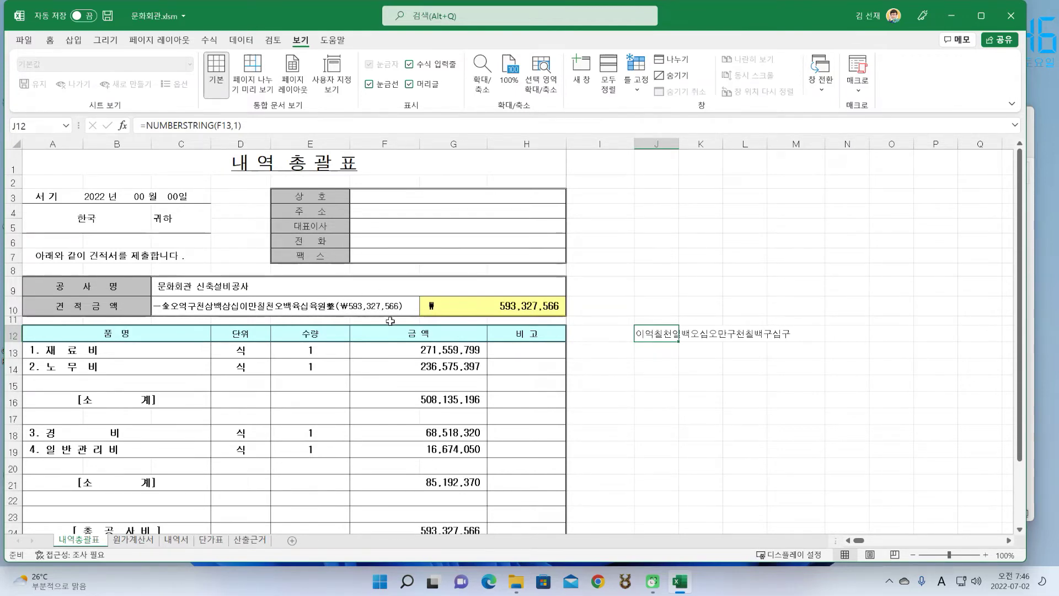
{"action": "left_click", "coordinate": [211, 309]}
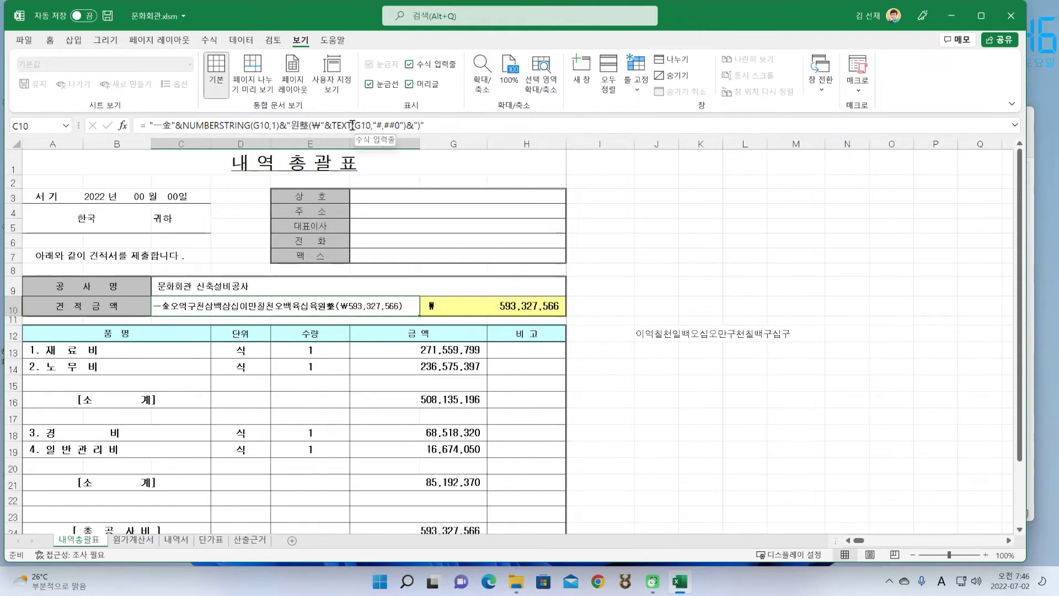
Step: Insert the TEXT function in N12, choosing it from all functions (모두) in the function wizard
{"action": "left_click", "coordinate": [857, 333]}
{"action": "left_click", "coordinate": [122, 126]}
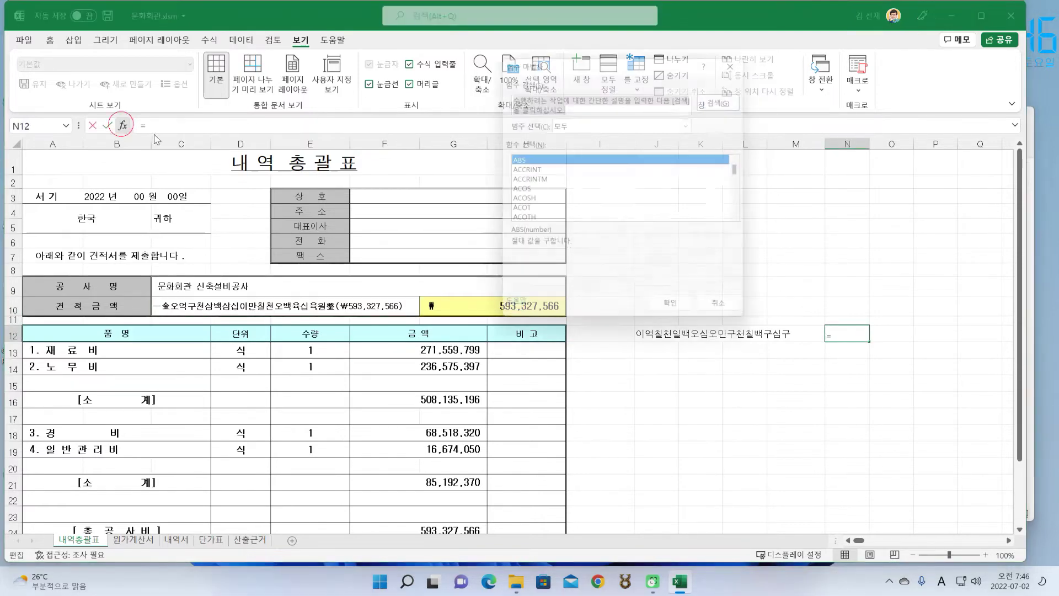
{"action": "scroll", "coordinate": [697, 191], "scroll_direction": "down", "scroll_amount": 6}
{"action": "scroll", "coordinate": [679, 196], "scroll_direction": "down", "scroll_amount": 20}
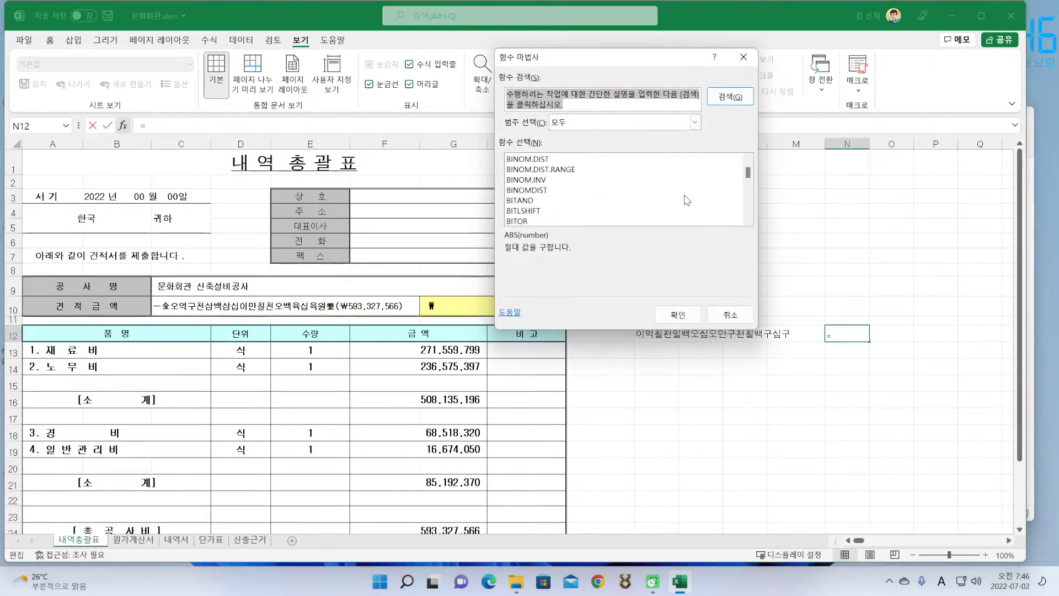
{"action": "scroll", "coordinate": [650, 198], "scroll_direction": "down", "scroll_amount": 20}
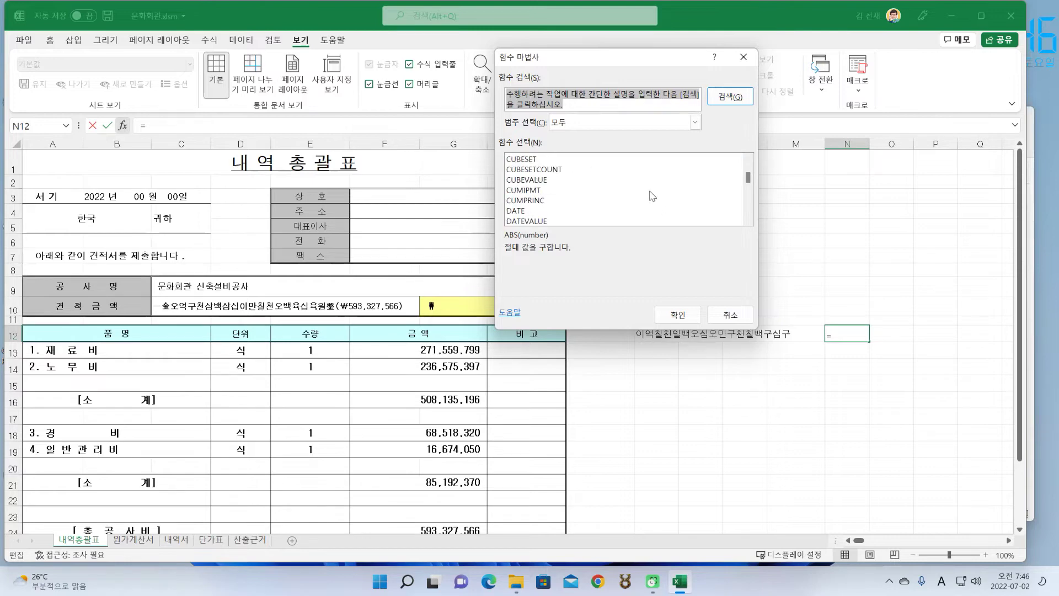
{"action": "left_click_drag", "start_coordinate": [748, 186], "coordinate": [748, 208]}
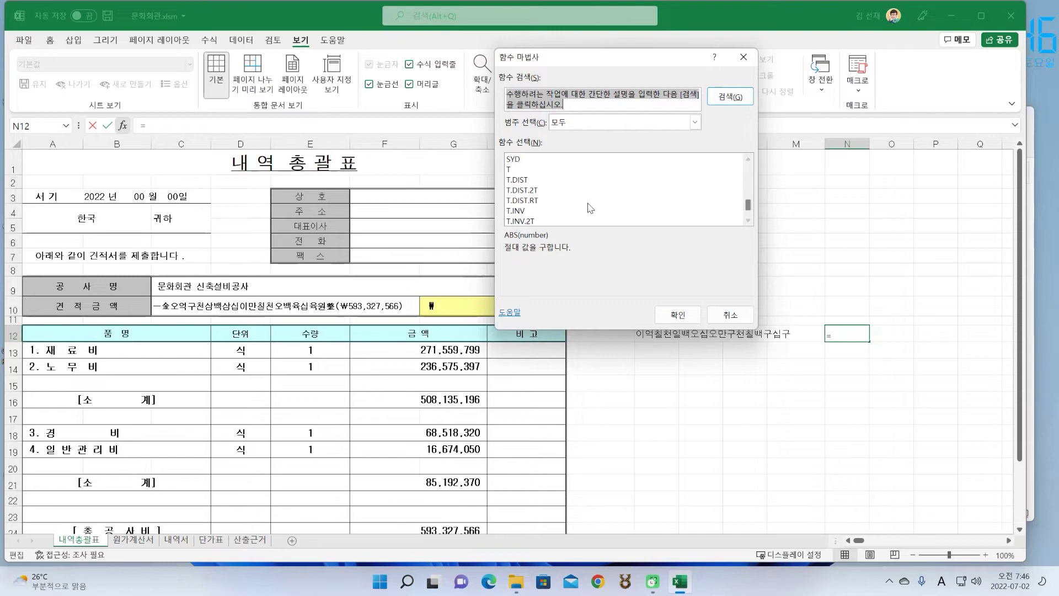
{"action": "scroll", "coordinate": [587, 201], "scroll_direction": "down", "scroll_amount": 3}
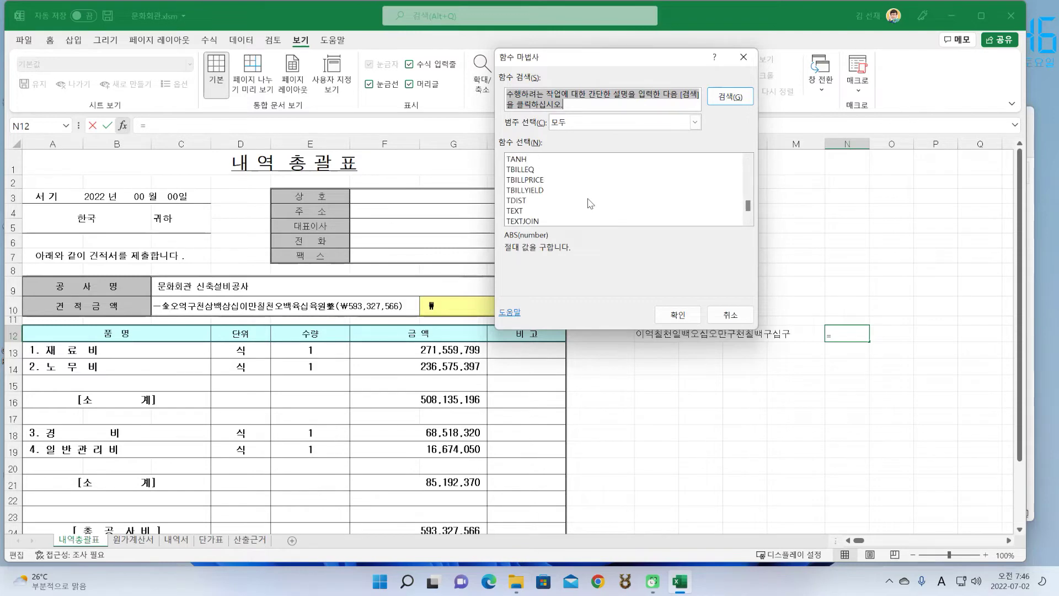
{"action": "left_click", "coordinate": [518, 210]}
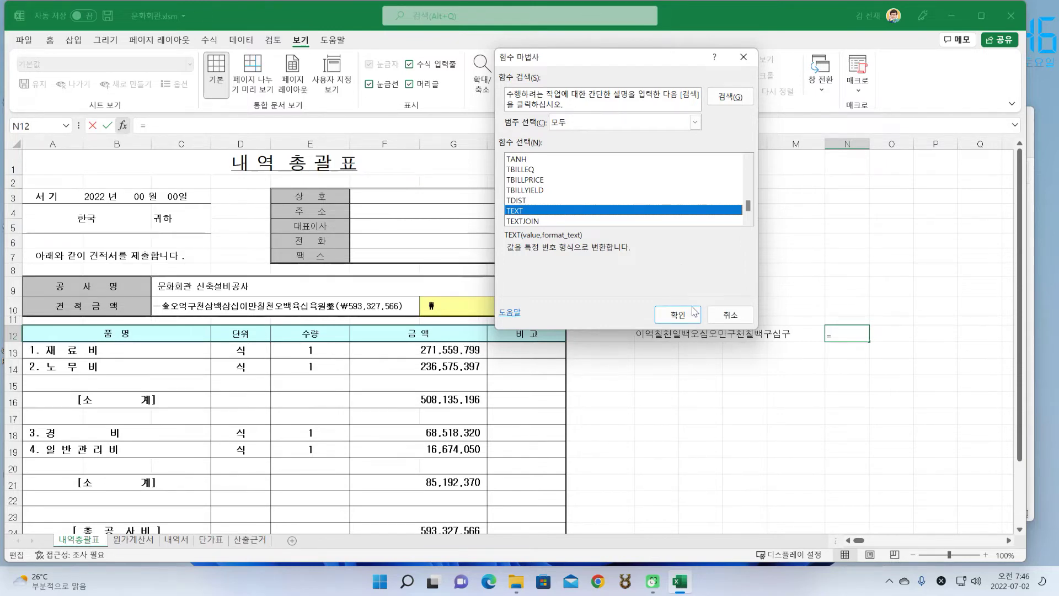
{"action": "left_click", "coordinate": [678, 315]}
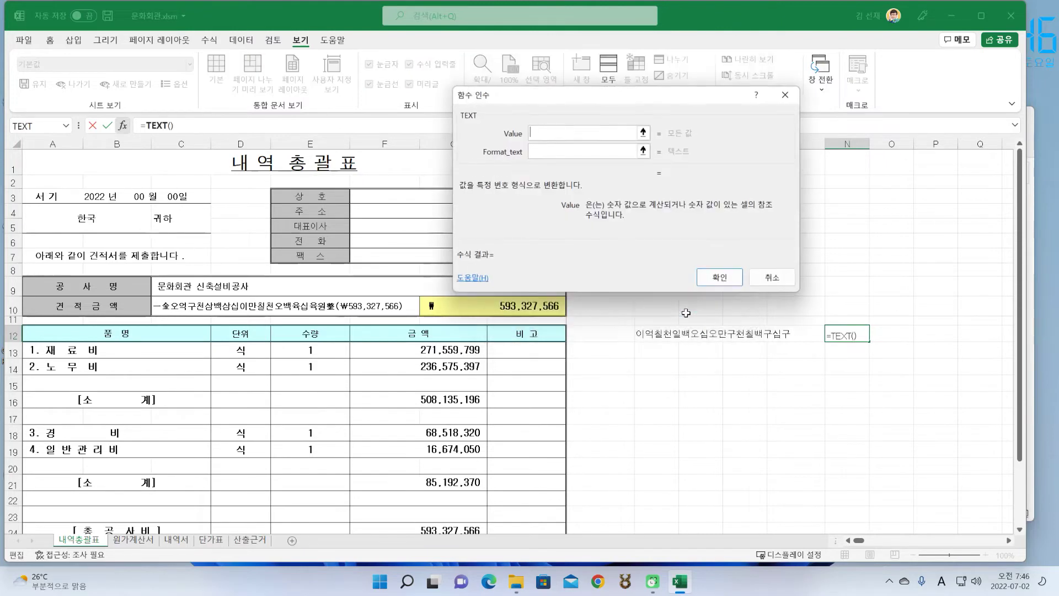
Step: Set F13 as the Value argument of TEXT in N12 and try to confirm it without a Format_text
{"action": "left_click", "coordinate": [551, 151]}
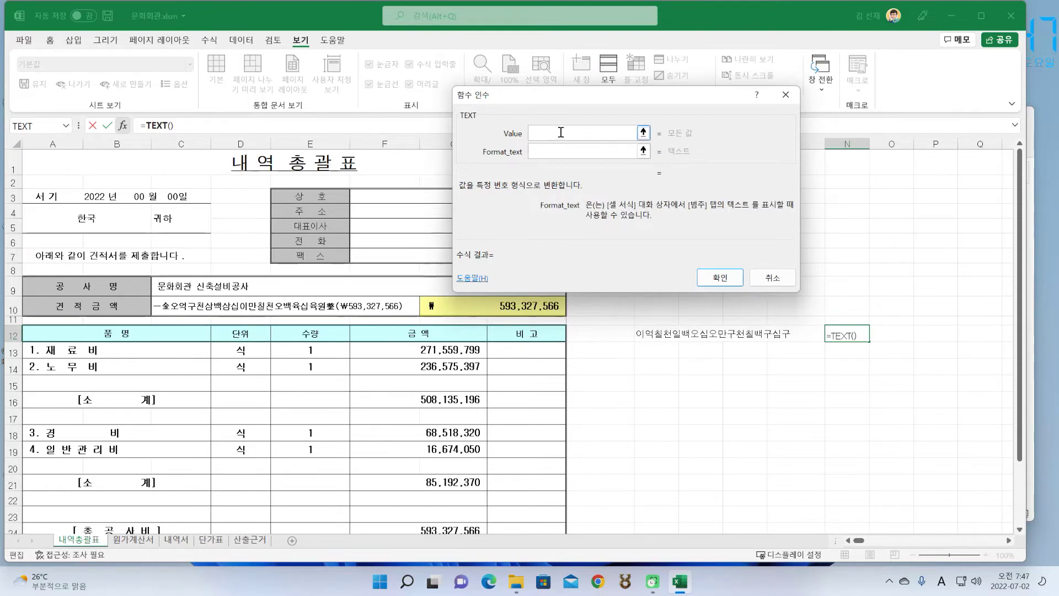
{"action": "left_click", "coordinate": [560, 132]}
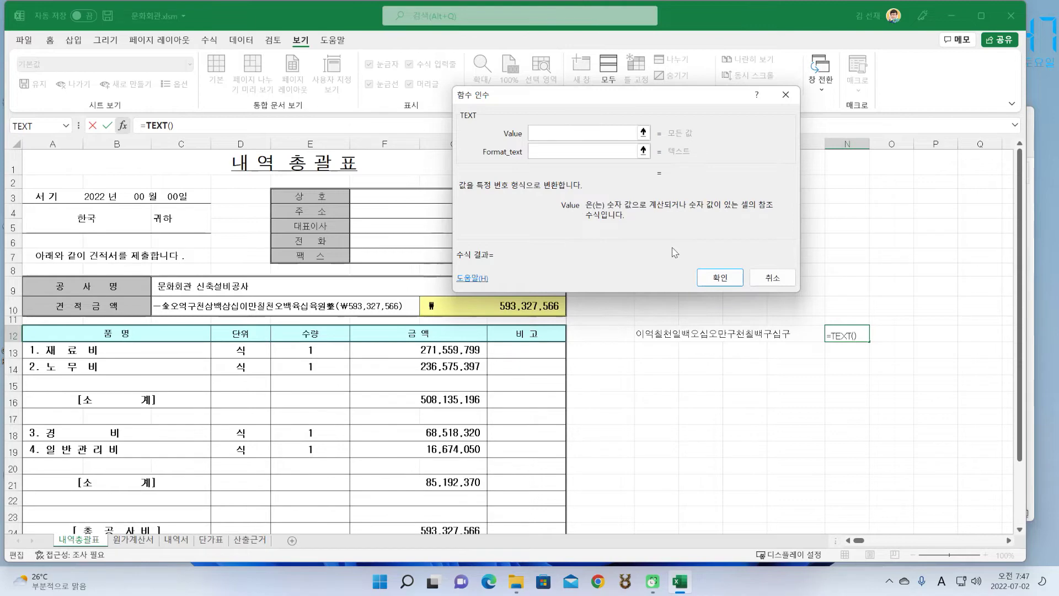
{"action": "left_click", "coordinate": [451, 350]}
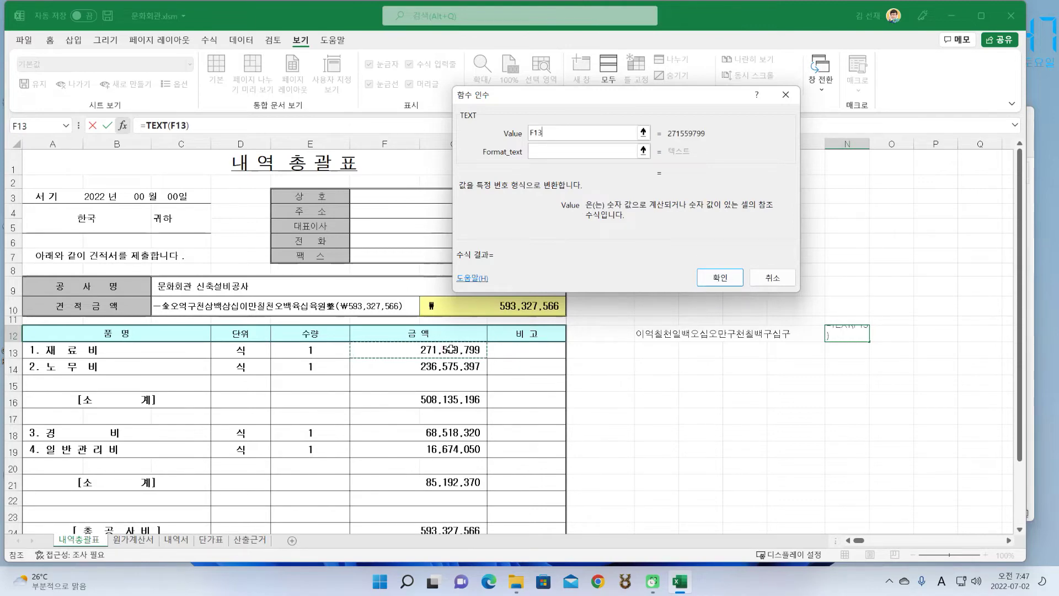
{"action": "left_click", "coordinate": [730, 280]}
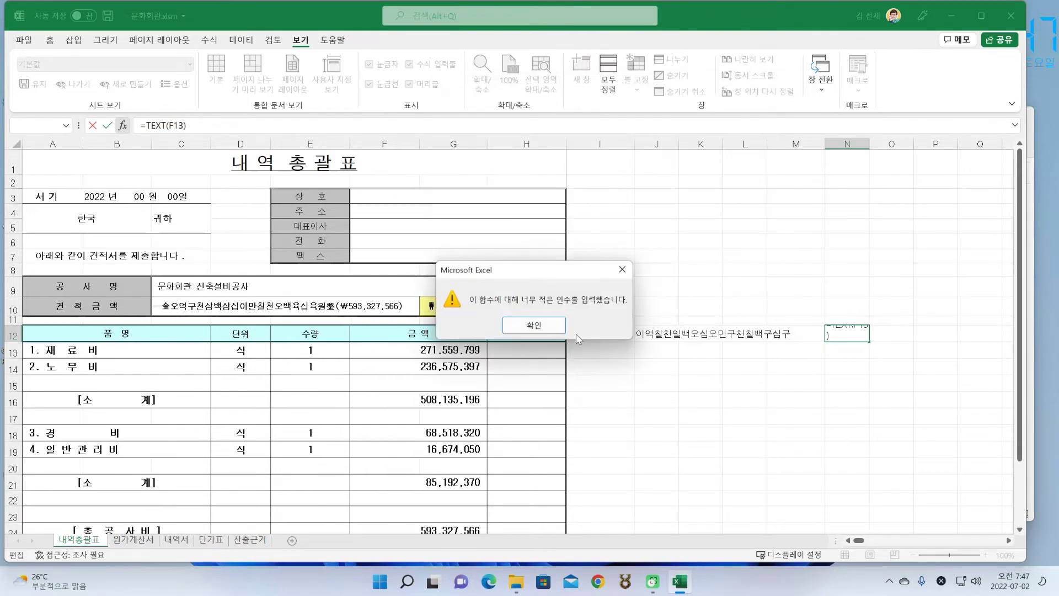
{"action": "left_click", "coordinate": [538, 324]}
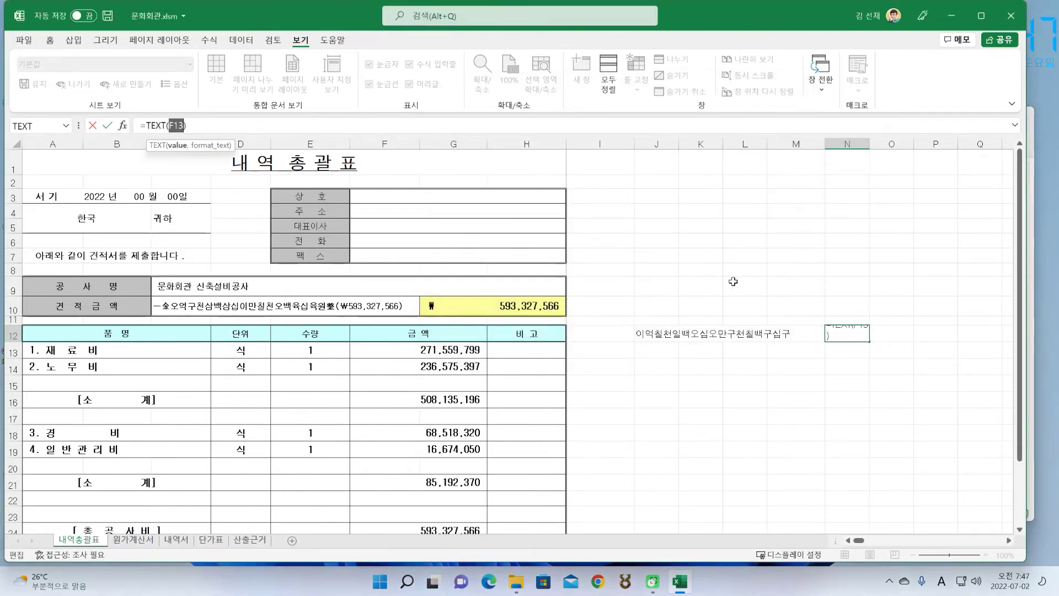
Step: Set the Format_text argument to 0 and confirm, making the N12 formula =TEXT(F13,0)
{"action": "left_click", "coordinate": [122, 125]}
{"action": "left_click", "coordinate": [549, 148]}
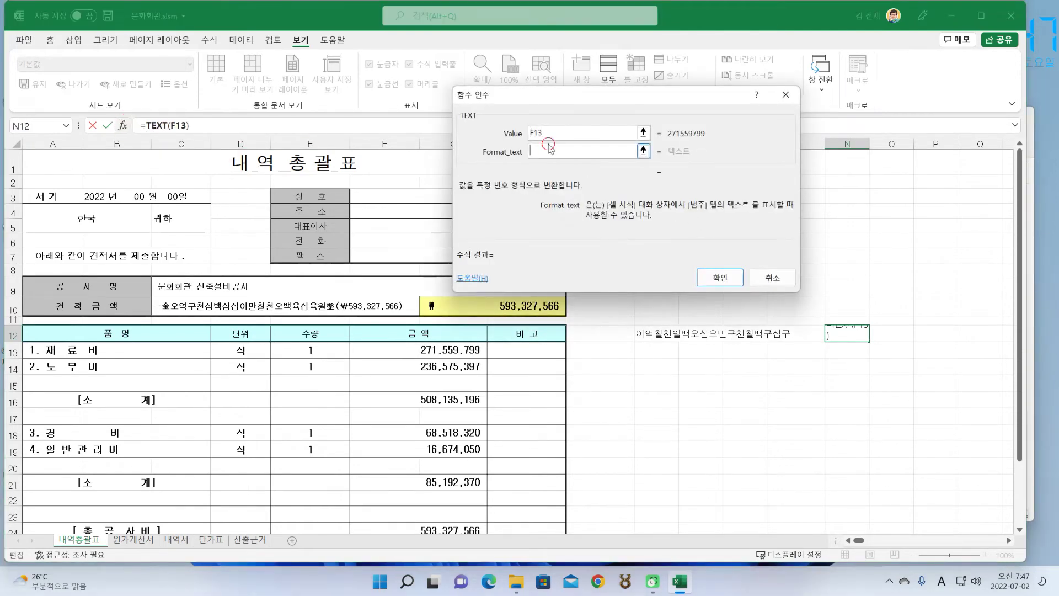
{"action": "type", "text": "1"}
{"action": "key", "text": "BackSpace"}
{"action": "type", "text": "0"}
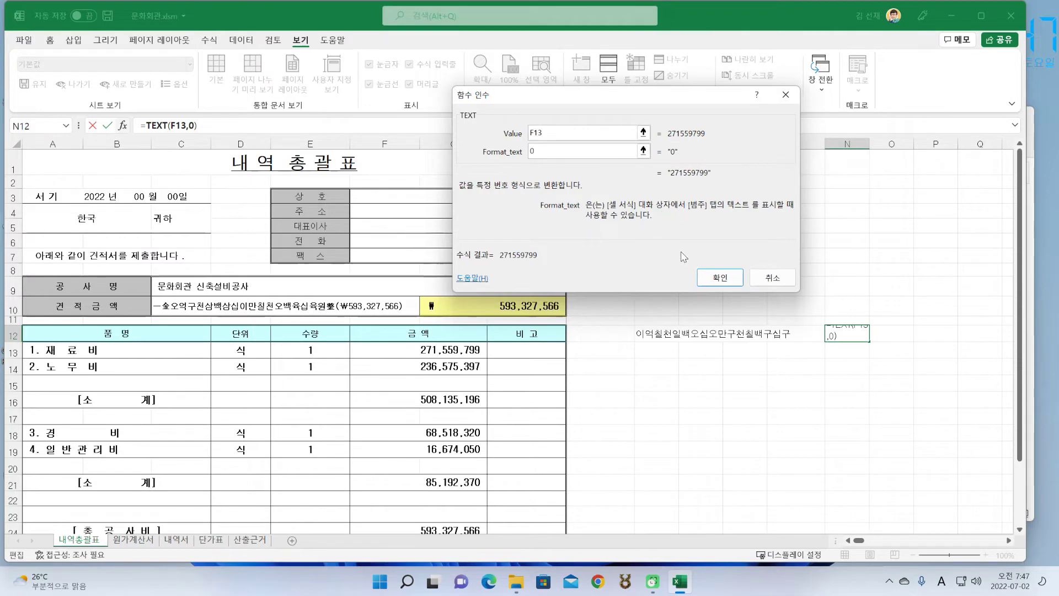
{"action": "left_click", "coordinate": [739, 281]}
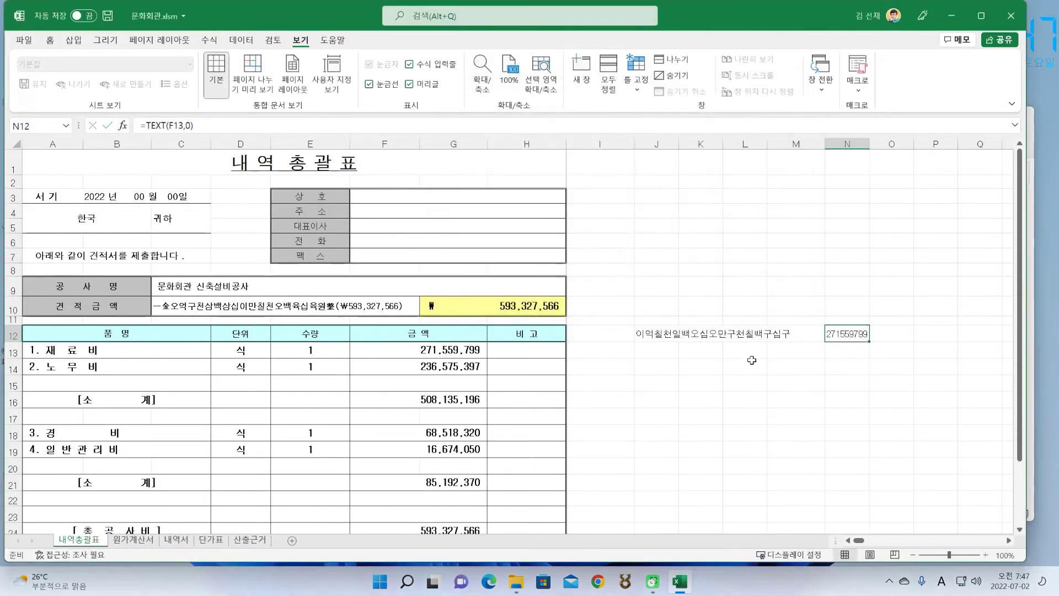
Step: Compare the source amount in F13, the TEXT formula in N12 and the NUMBERSTRING formula in J12 with the combined formula in C10
{"action": "left_click", "coordinate": [459, 353]}
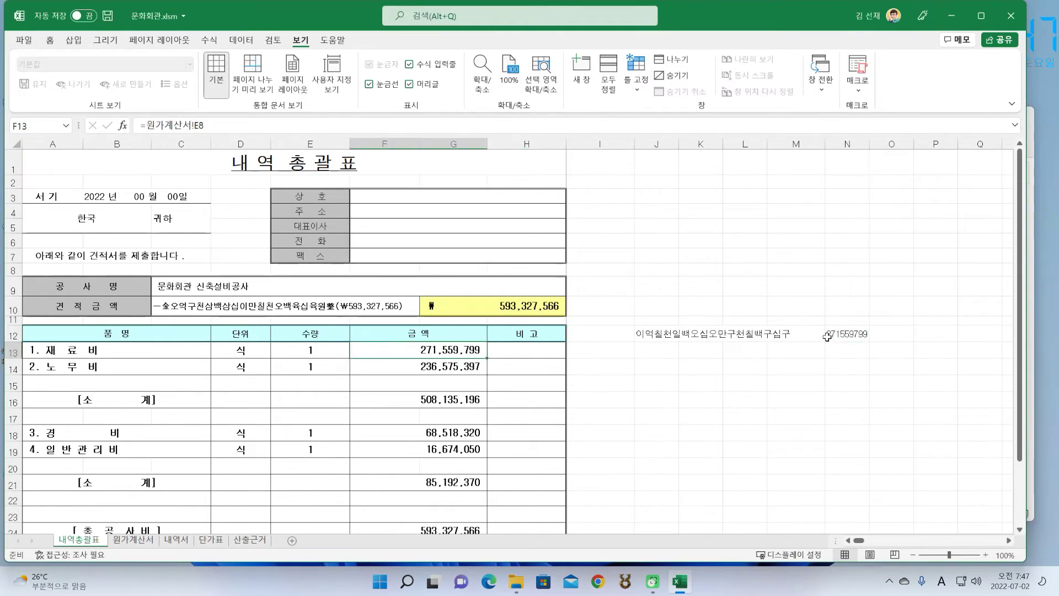
{"action": "left_click", "coordinate": [197, 303]}
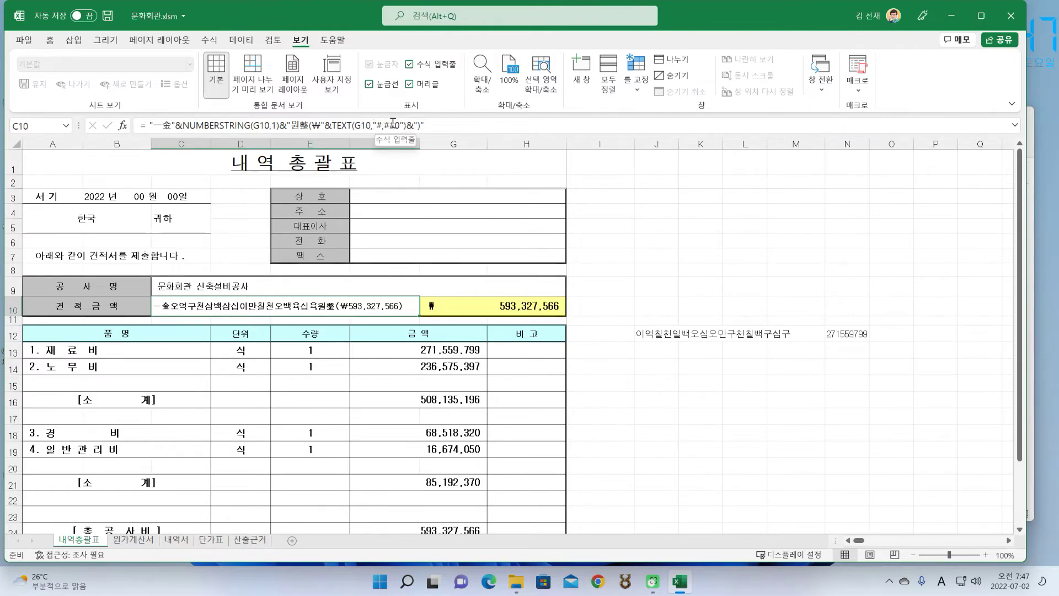
{"action": "left_click", "coordinate": [797, 367]}
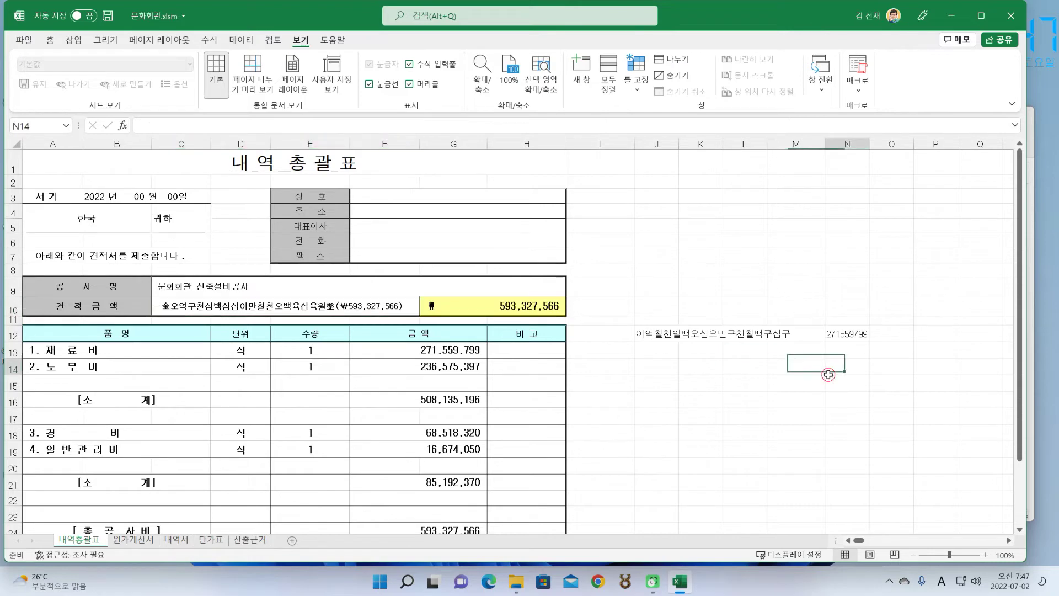
{"action": "left_click", "coordinate": [858, 334]}
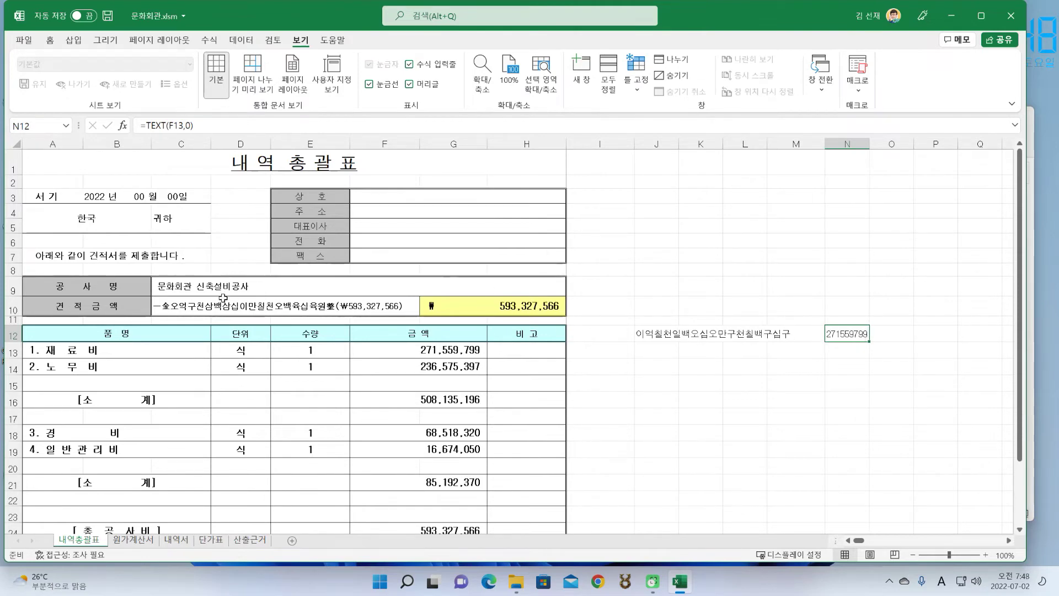
{"action": "left_click", "coordinate": [386, 307]}
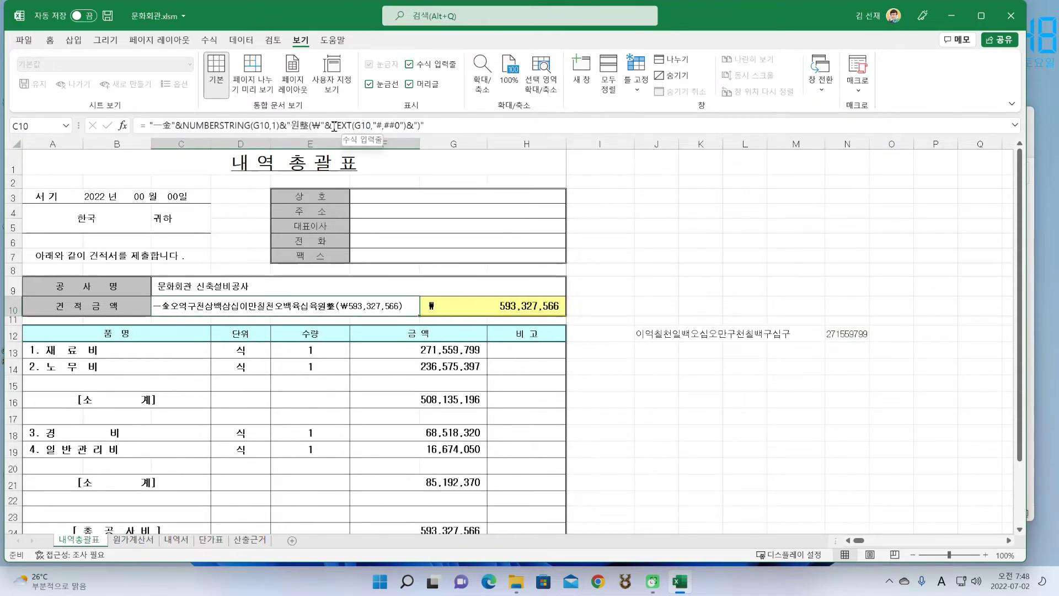
{"action": "left_click", "coordinate": [663, 337]}
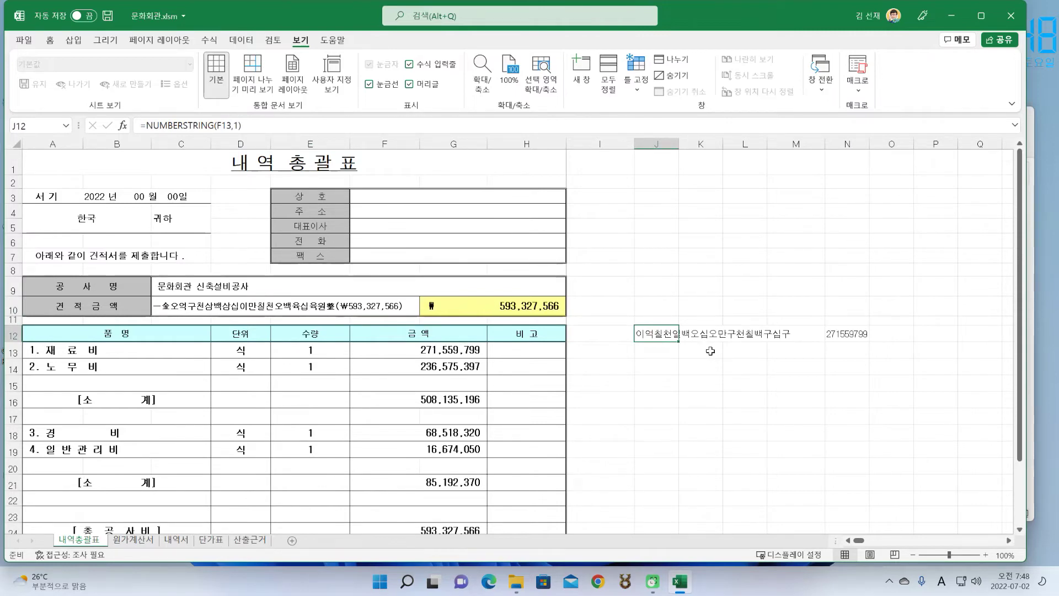
{"action": "left_click", "coordinate": [831, 335]}
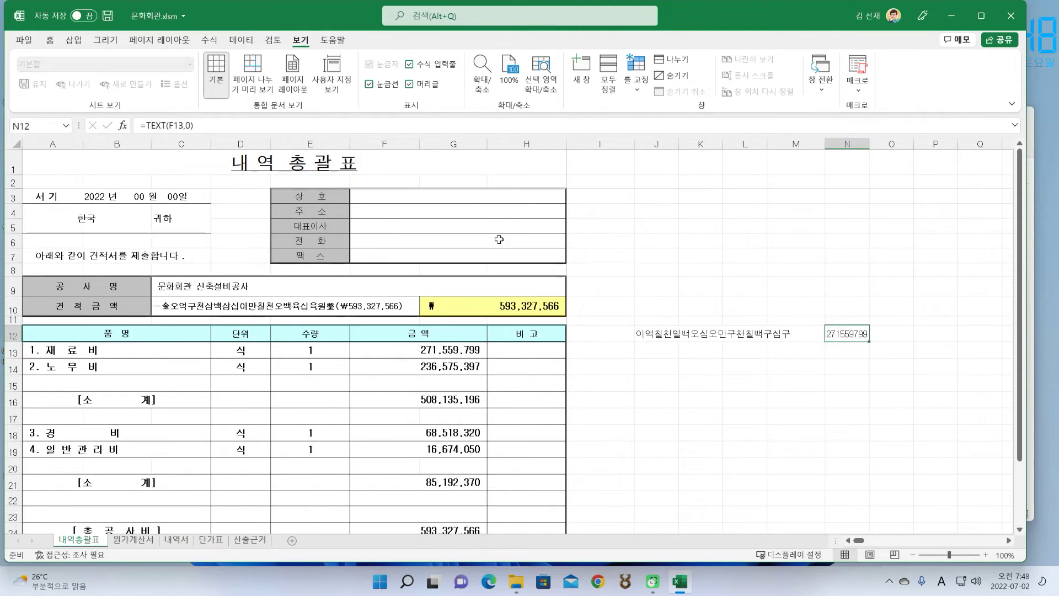
{"action": "left_click", "coordinate": [258, 306]}
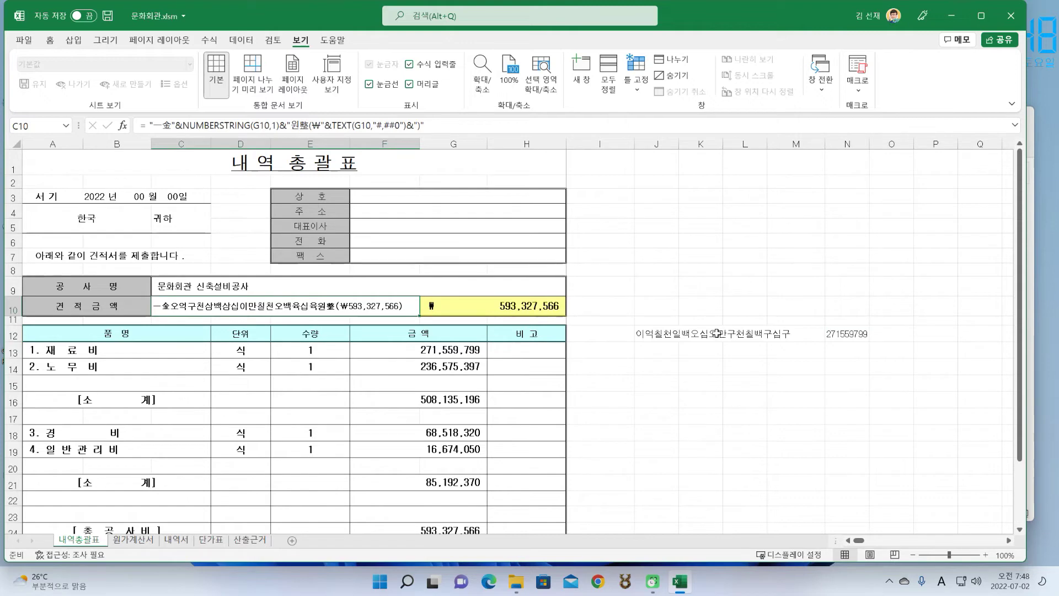
{"action": "left_click", "coordinate": [838, 339]}
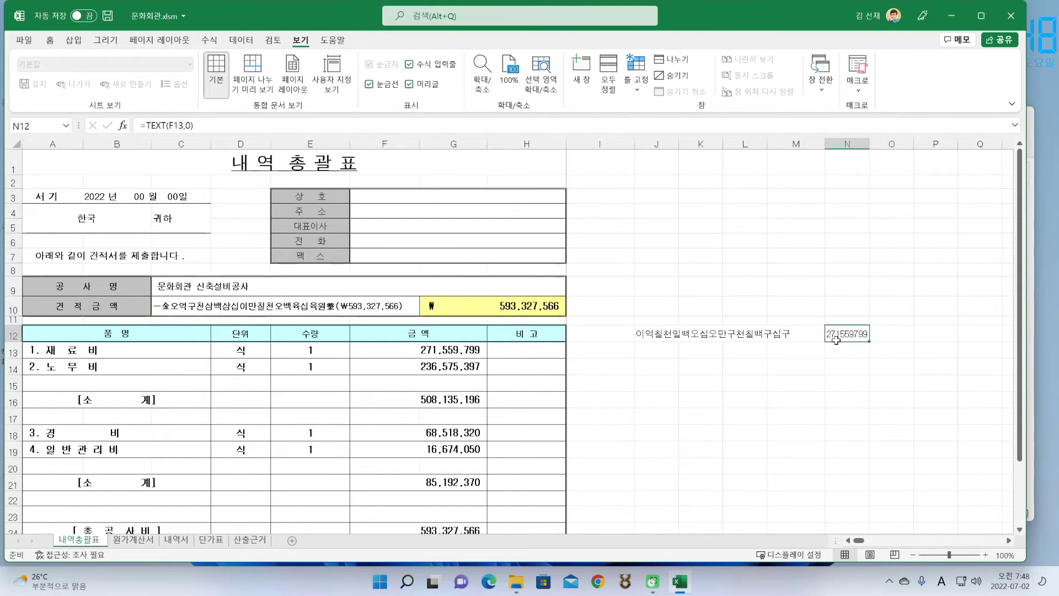
{"action": "left_click", "coordinate": [669, 333]}
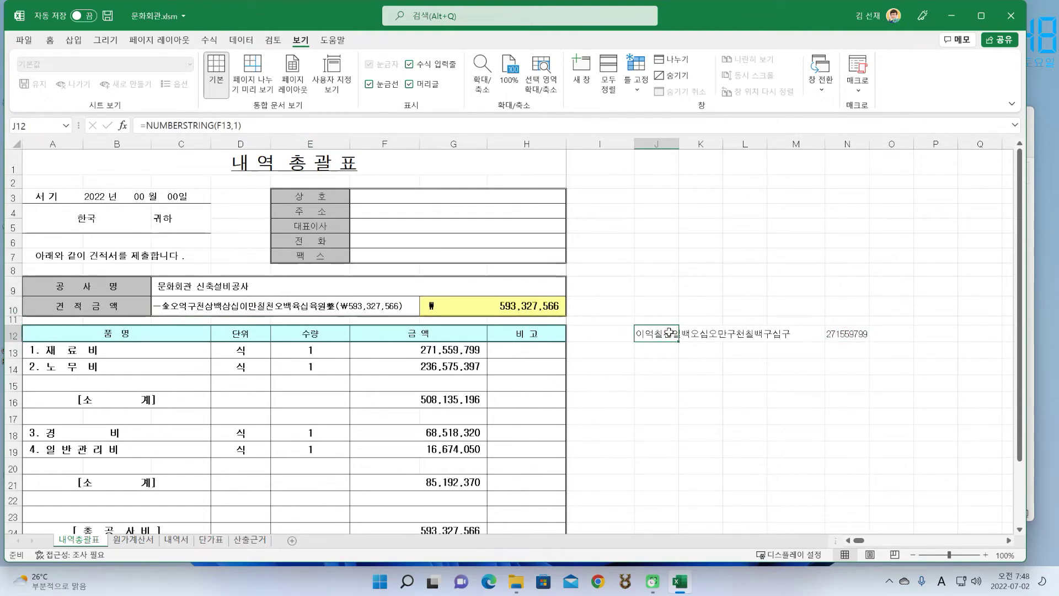
{"action": "left_click", "coordinate": [208, 308]}
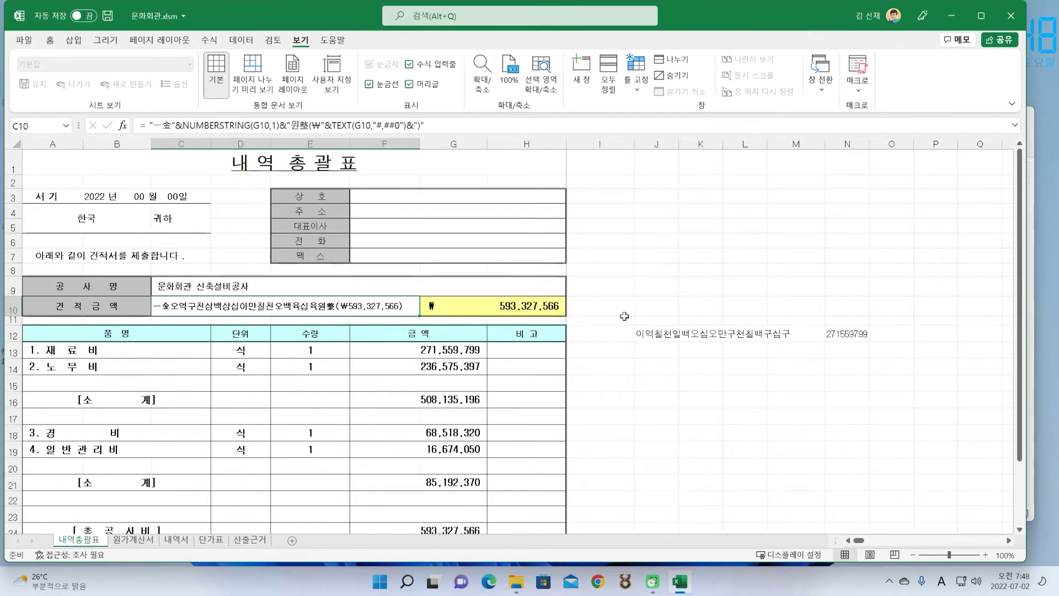
Step: Recheck the Format_text description in the arguments of the N12 TEXT function and cancel without changes
{"action": "left_click", "coordinate": [841, 336]}
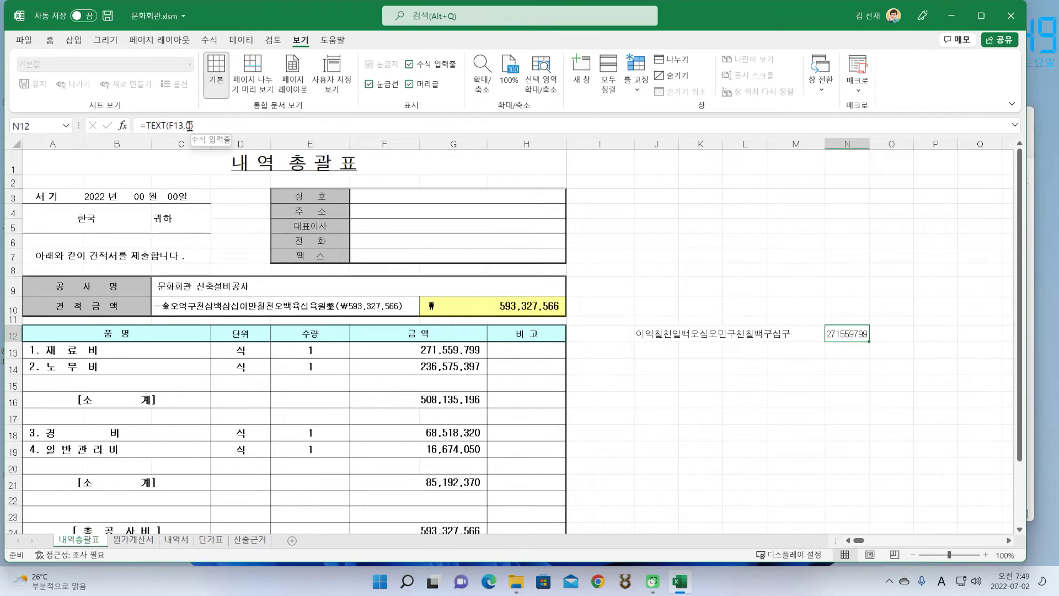
{"action": "left_click", "coordinate": [125, 125]}
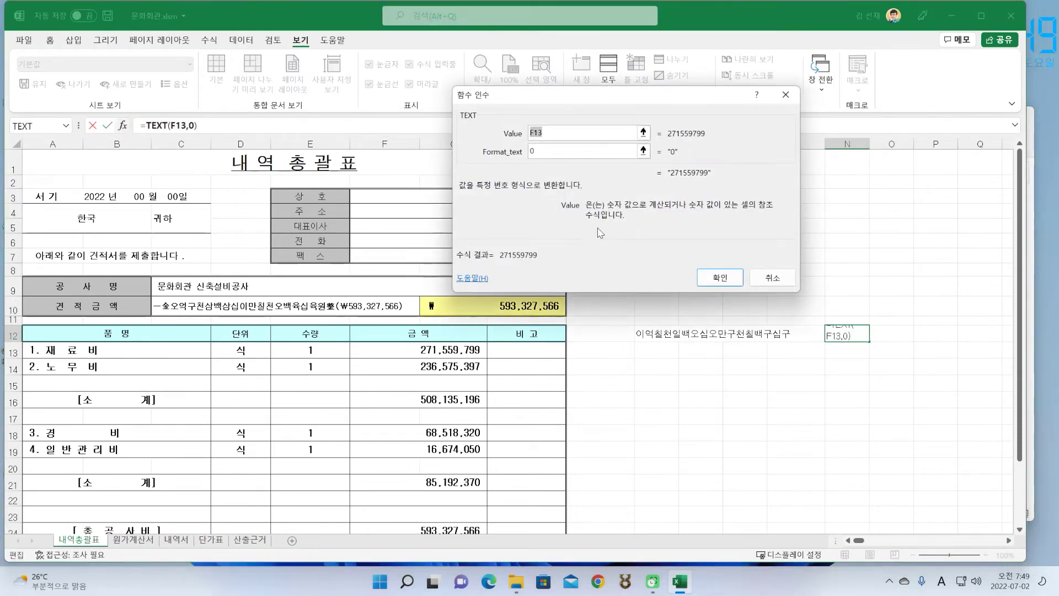
{"action": "left_click", "coordinate": [508, 153]}
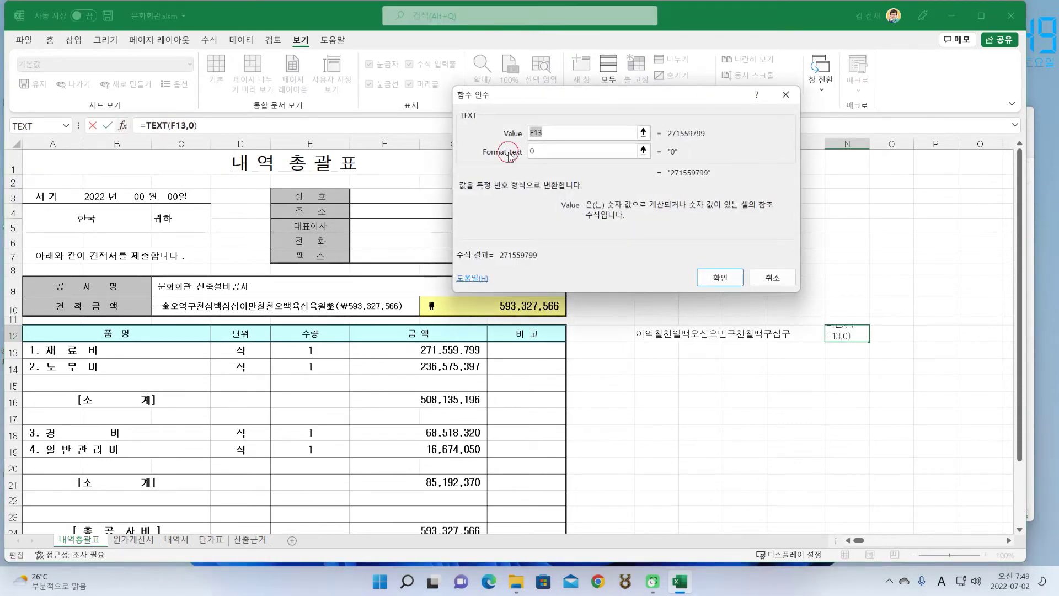
{"action": "left_click", "coordinate": [572, 152]}
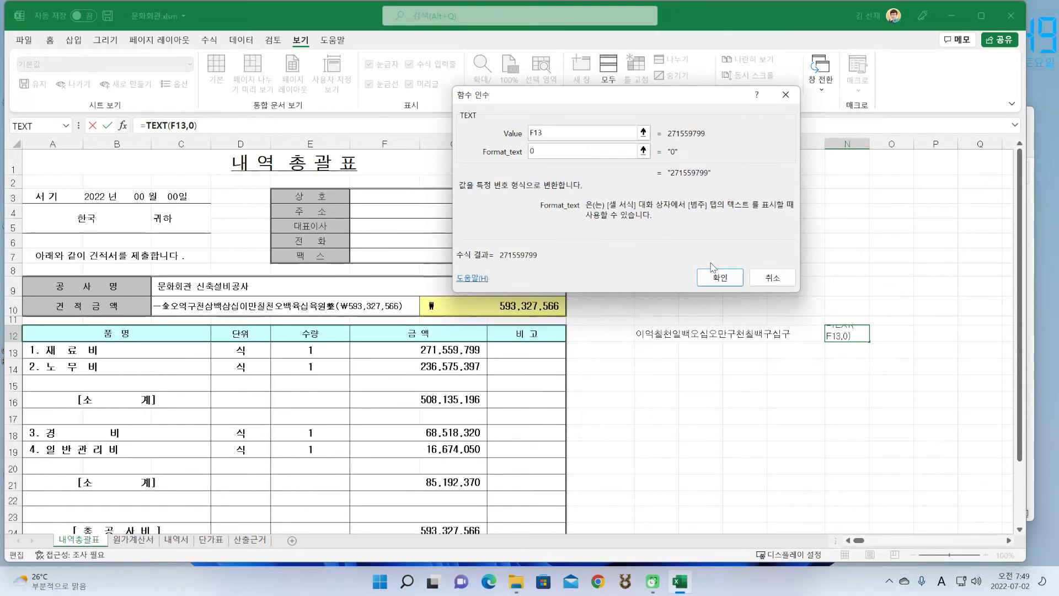
{"action": "left_click", "coordinate": [763, 281]}
Step: Browse the custom number format codes in the cell format settings of empty cell L10 and select #,##0
{"action": "left_click", "coordinate": [741, 308]}
{"action": "right_click", "coordinate": [743, 305]}
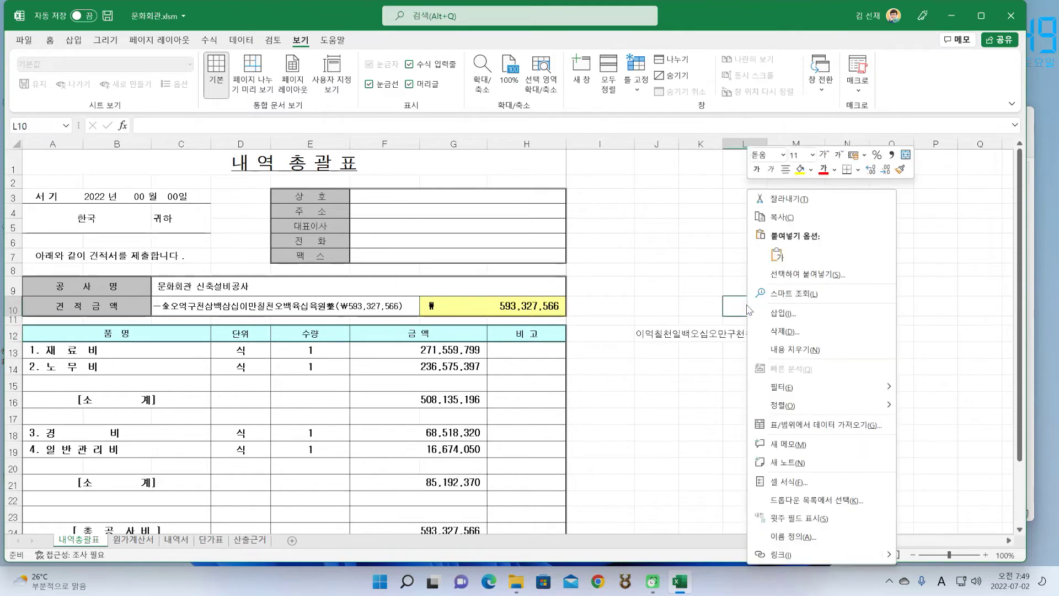
{"action": "left_click", "coordinate": [834, 483]}
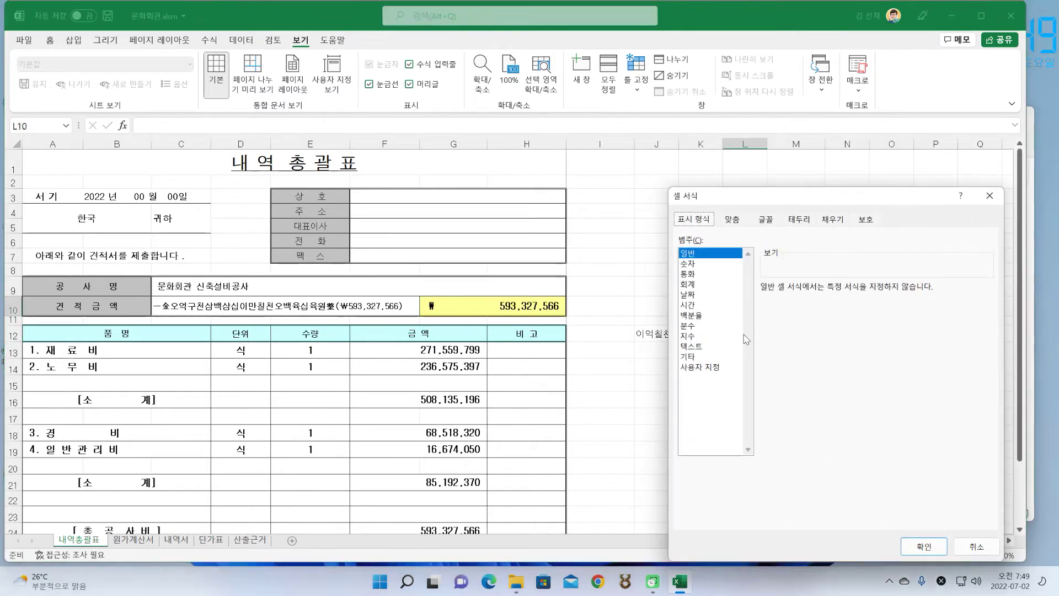
{"action": "left_click", "coordinate": [715, 369]}
{"action": "left_click_drag", "start_coordinate": [852, 195], "coordinate": [655, 89]}
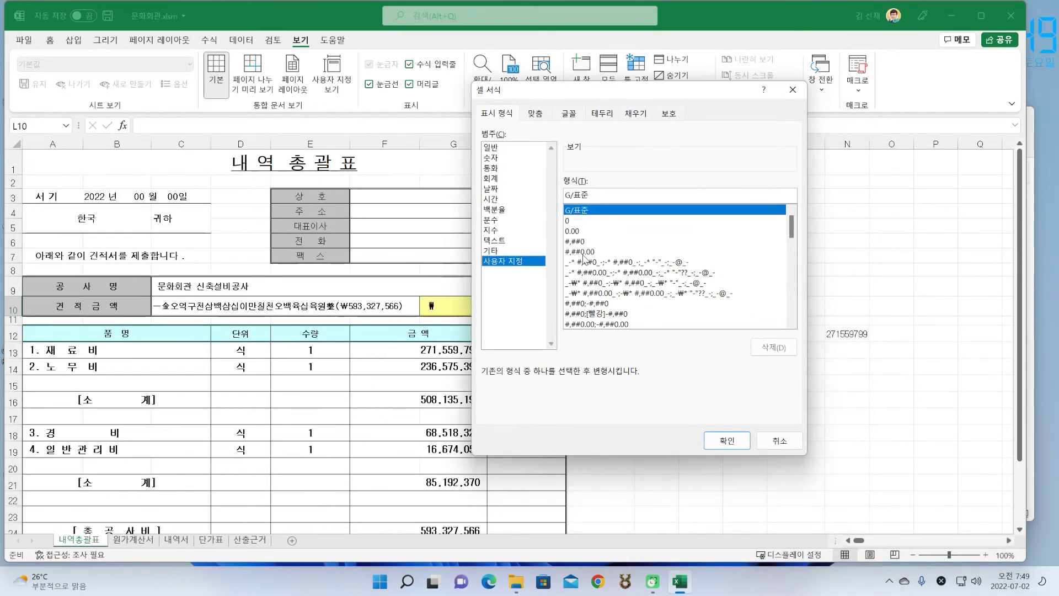
{"action": "left_click", "coordinate": [592, 294]}
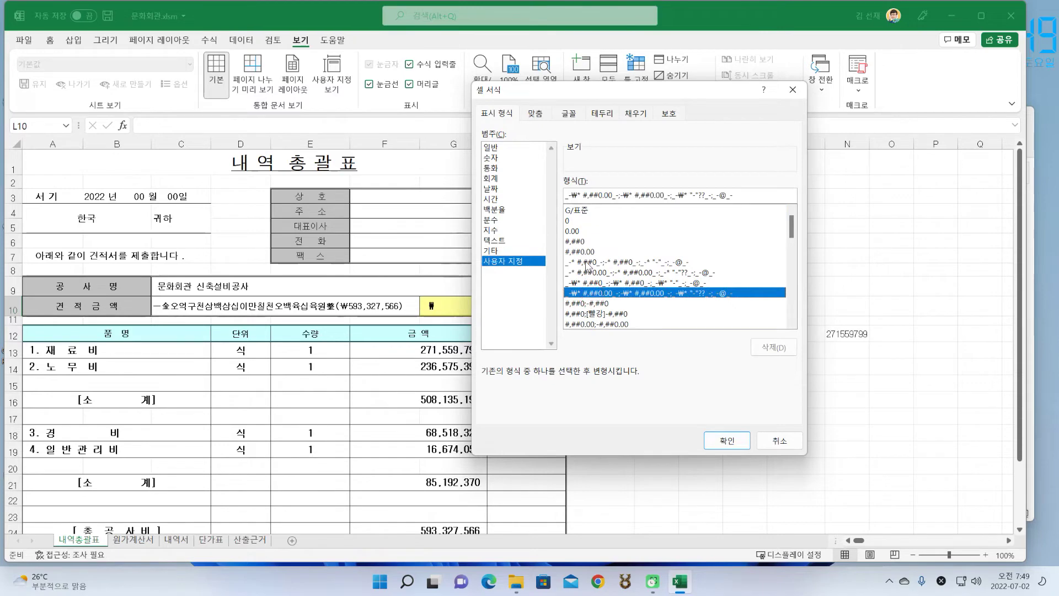
{"action": "left_click", "coordinate": [586, 262]}
{"action": "left_click", "coordinate": [583, 244]}
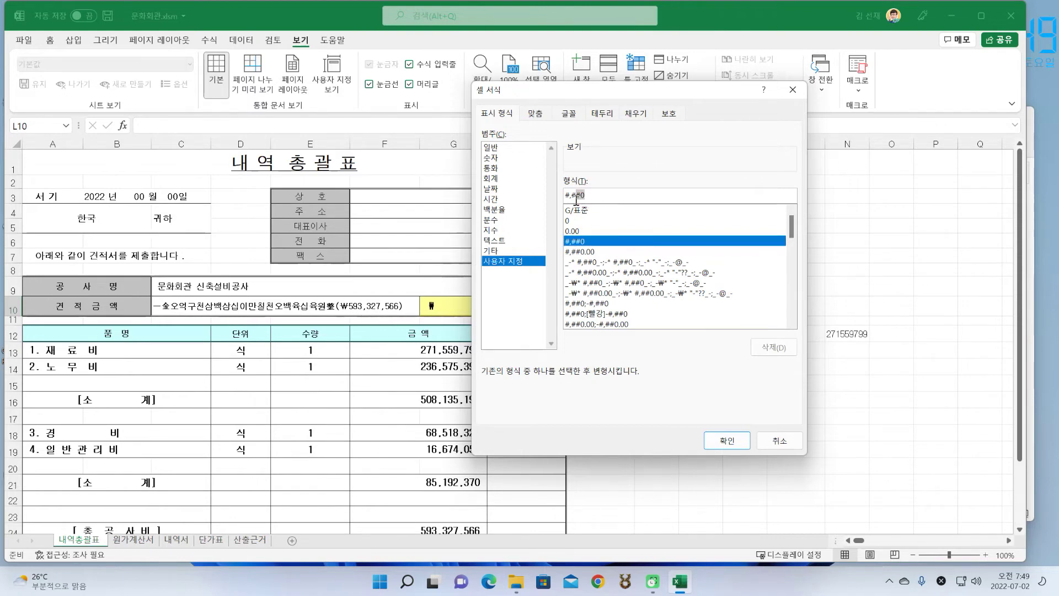
Step: Try to copy the #,##0 format code from L10's custom format and close the cell format settings
{"action": "mouse_move", "coordinate": [572, 195]}
{"action": "left_mouse_down"}
{"action": "mouse_move", "coordinate": [599, 191]}
{"action": "mouse_move", "coordinate": [560, 195]}
{"action": "left_mouse_up"}
{"action": "left_click", "coordinate": [599, 192]}
{"action": "key", "text": "ctrl+v"}
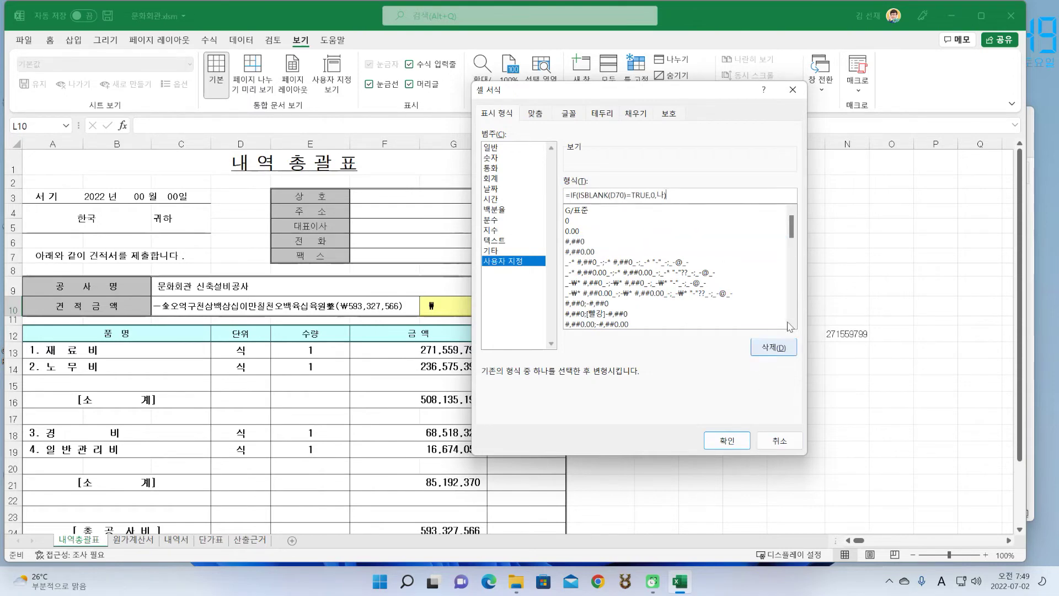
{"action": "key", "text": "Return"}
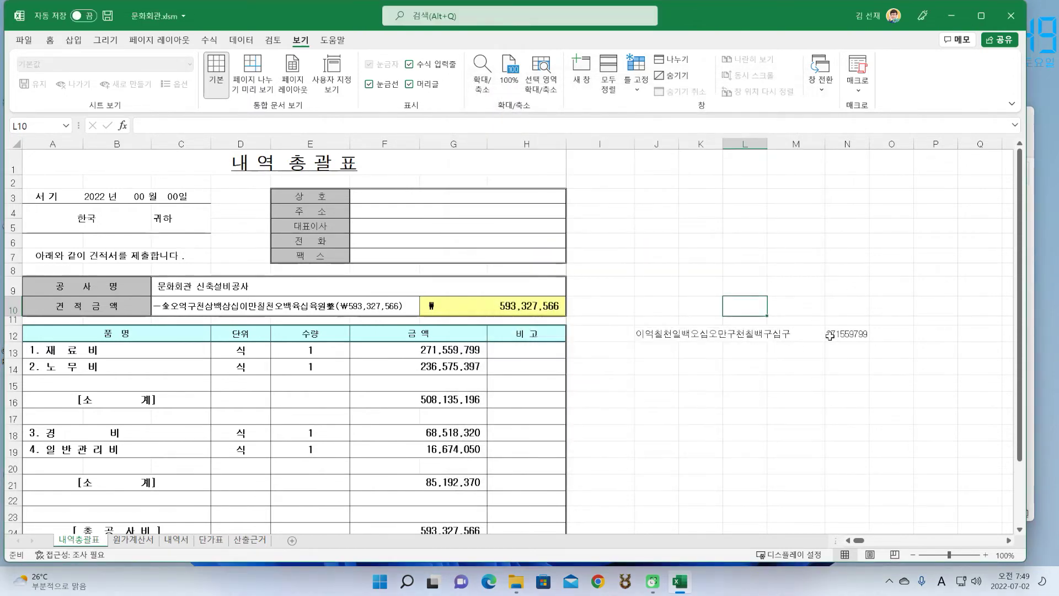
Step: Review the Format_text argument of the TEXT function in N12 and cancel without changes
{"action": "double_click", "coordinate": [830, 335]}
{"action": "left_click", "coordinate": [122, 126]}
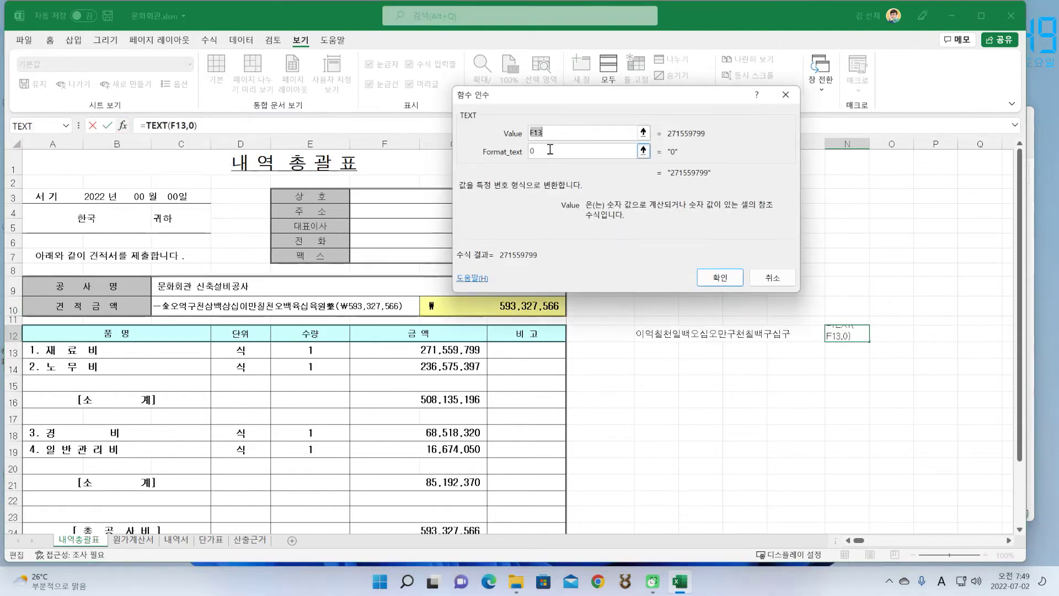
{"action": "left_click_drag", "start_coordinate": [550, 151], "coordinate": [521, 150]}
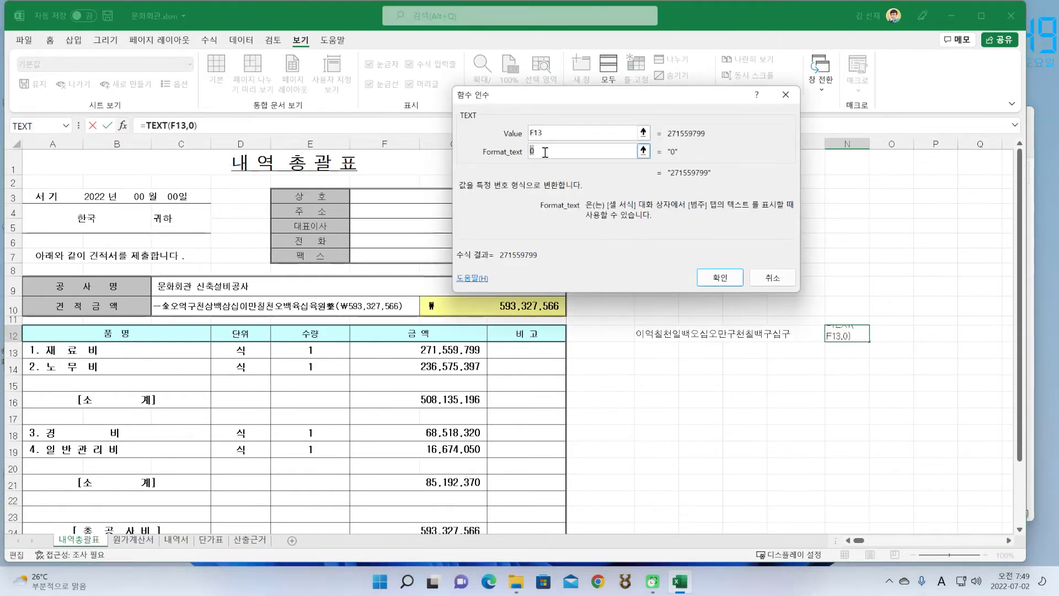
{"action": "left_click", "coordinate": [772, 289]}
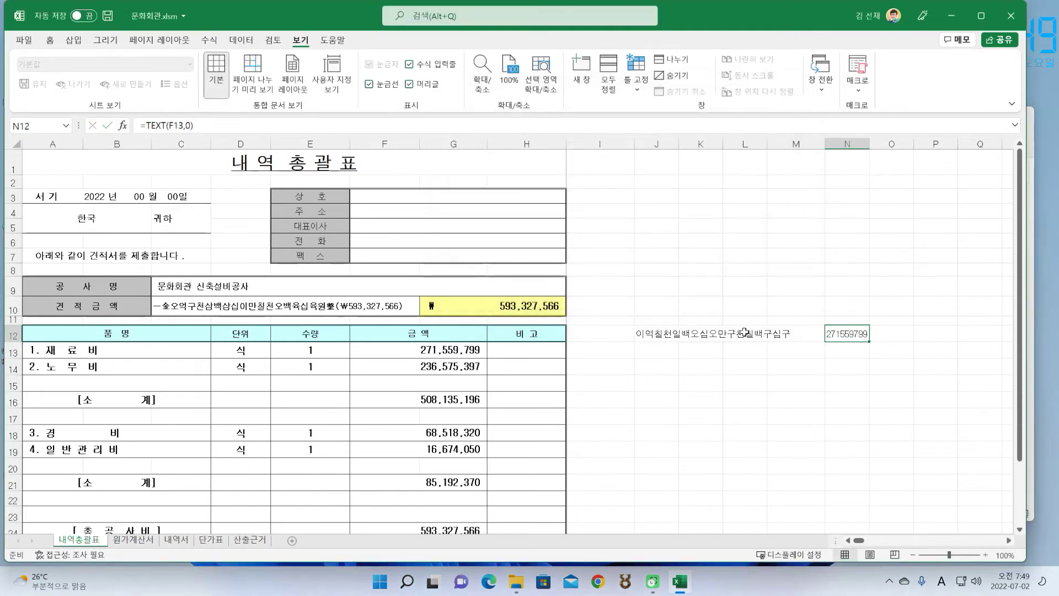
Step: Look up the #,##0 code among the custom number formats of empty cell K10 and close without applying it
{"action": "left_click", "coordinate": [703, 306]}
{"action": "right_click", "coordinate": [704, 305]}
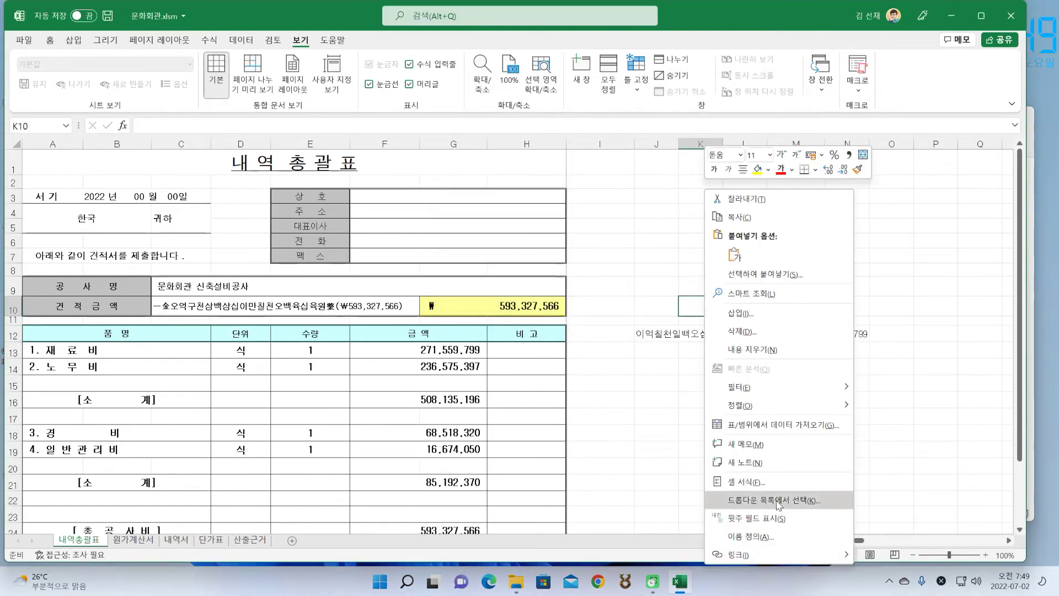
{"action": "left_click", "coordinate": [785, 482]}
{"action": "left_click", "coordinate": [649, 367]}
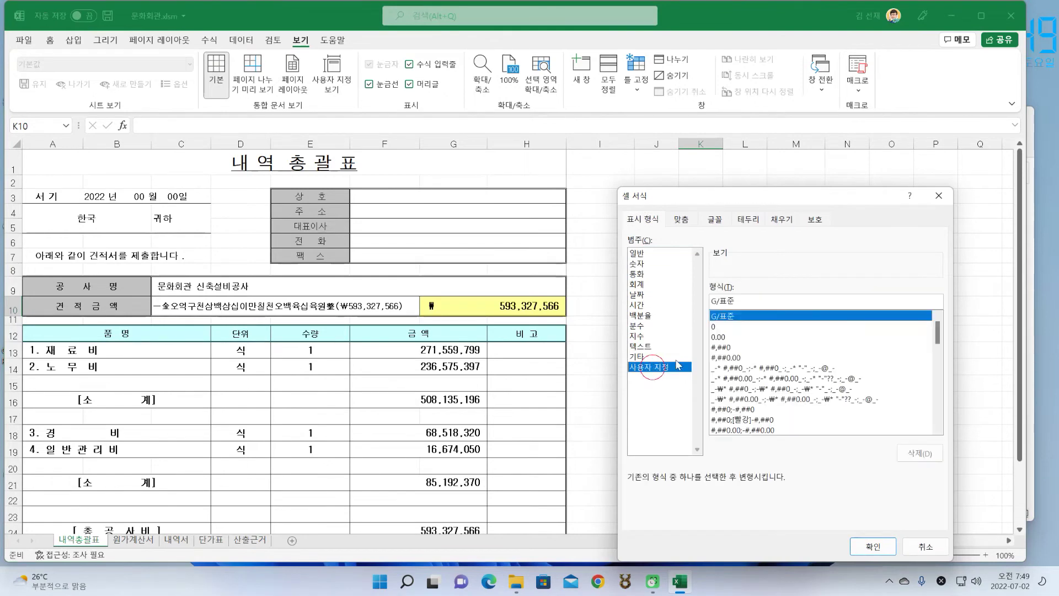
{"action": "left_click", "coordinate": [727, 347]}
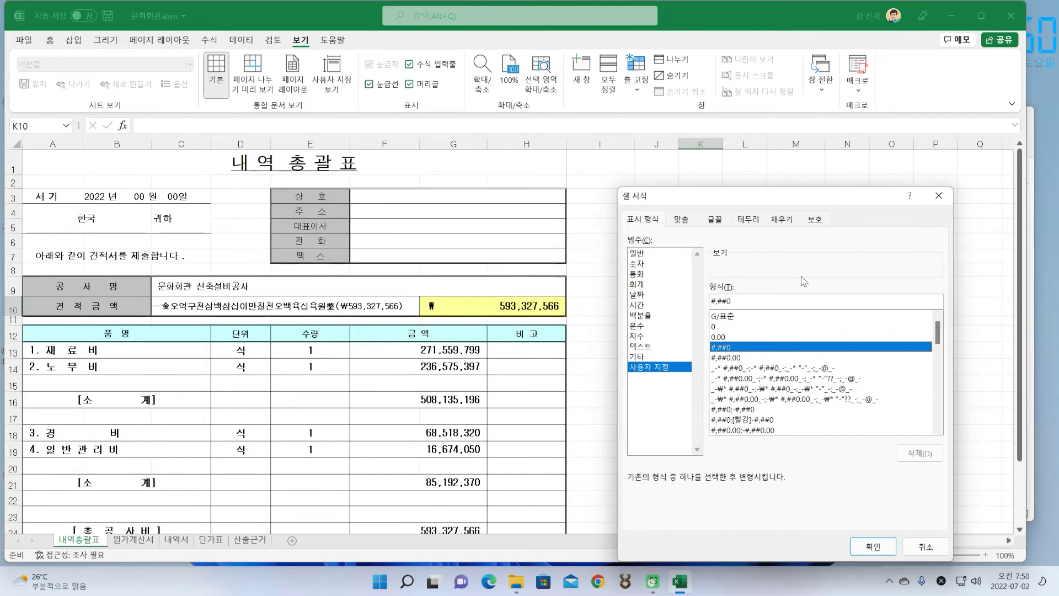
{"action": "left_click", "coordinate": [937, 196]}
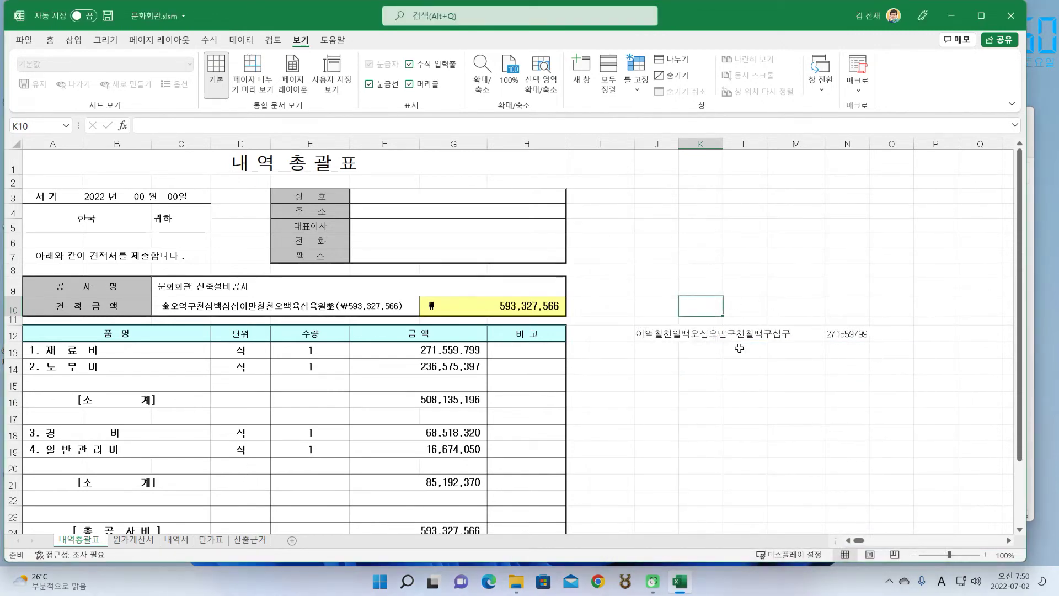
Step: Replace the Format_text argument of the TEXT function in N12 with #,##0 and confirm
{"action": "left_click", "coordinate": [122, 125]}
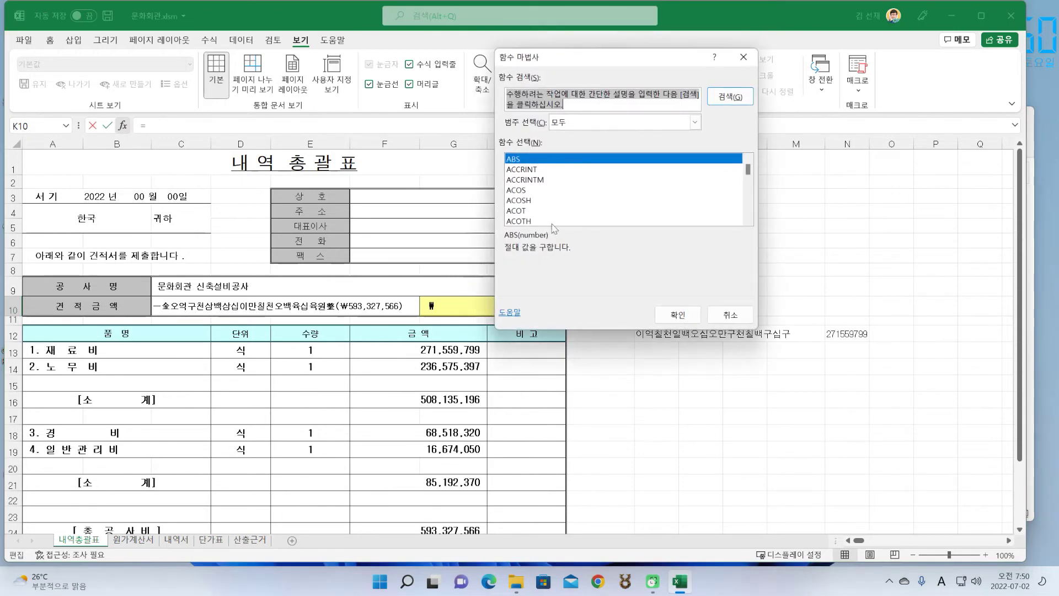
{"action": "left_click", "coordinate": [729, 318]}
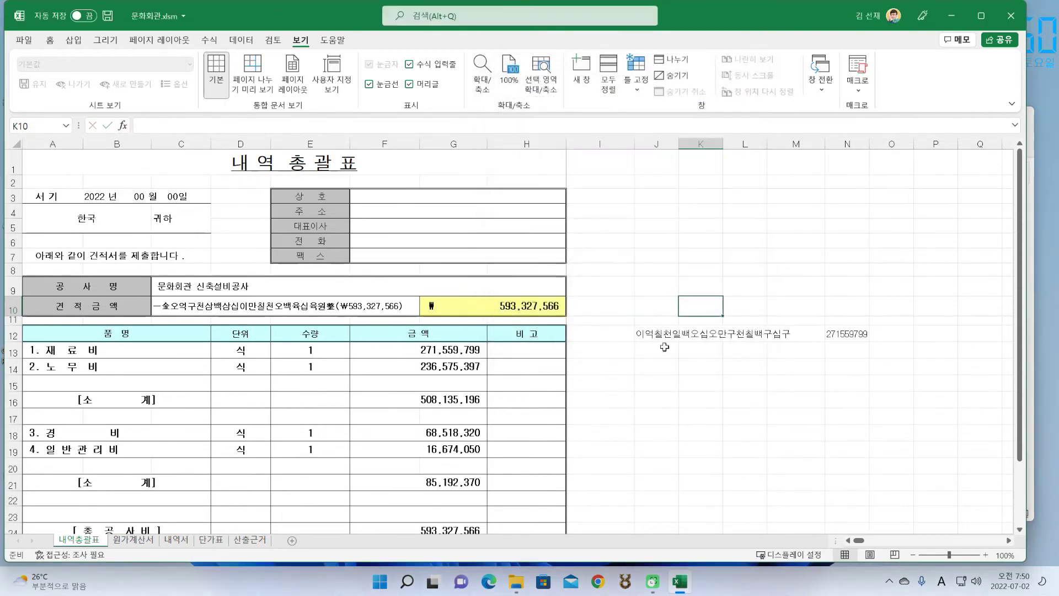
{"action": "left_click", "coordinate": [831, 334]}
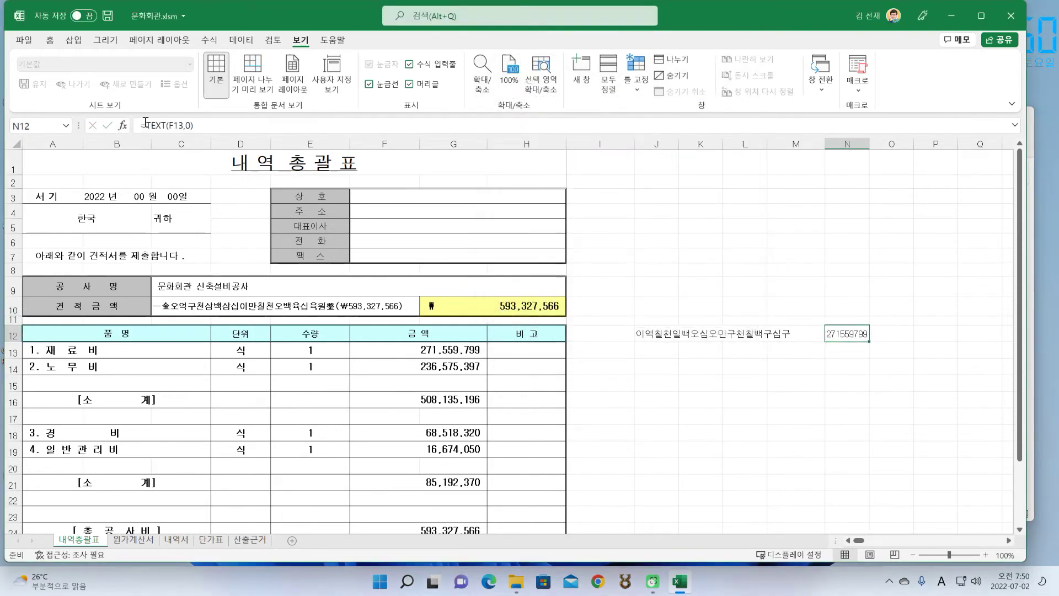
{"action": "left_click", "coordinate": [123, 125]}
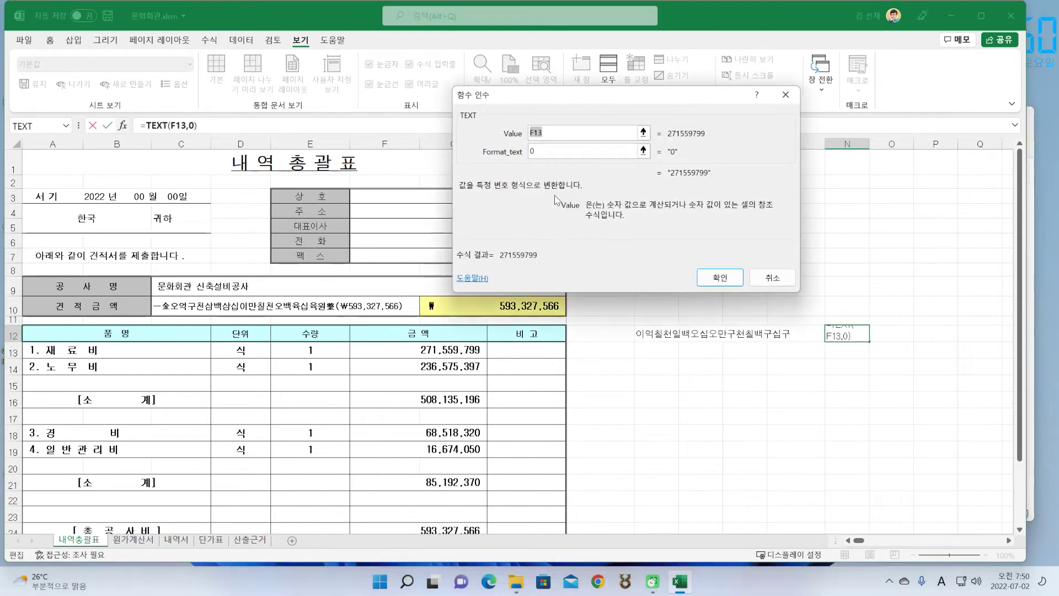
{"action": "left_click", "coordinate": [529, 152]}
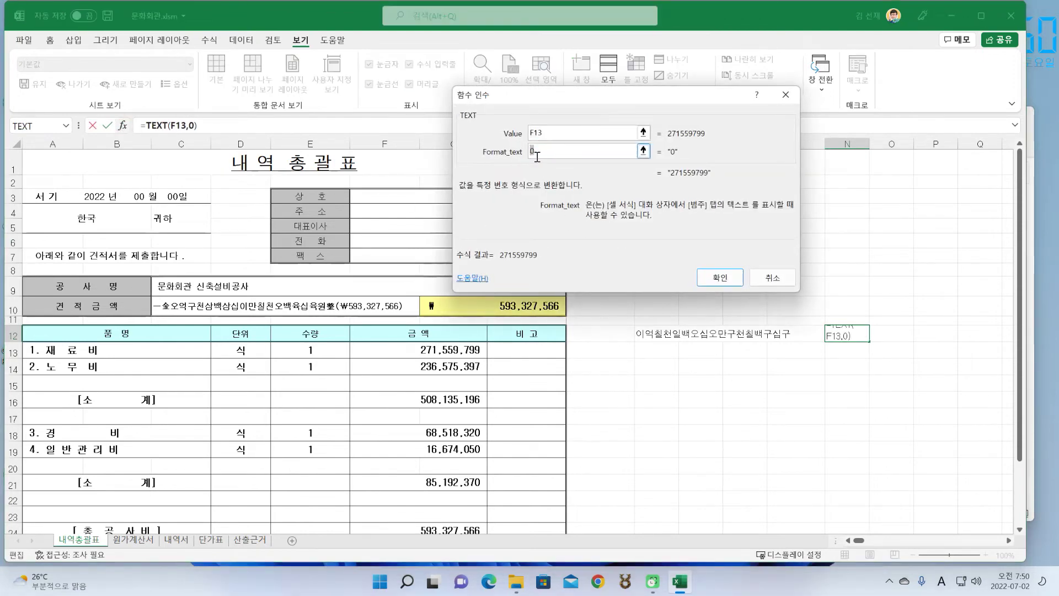
{"action": "type", "text": "#"}
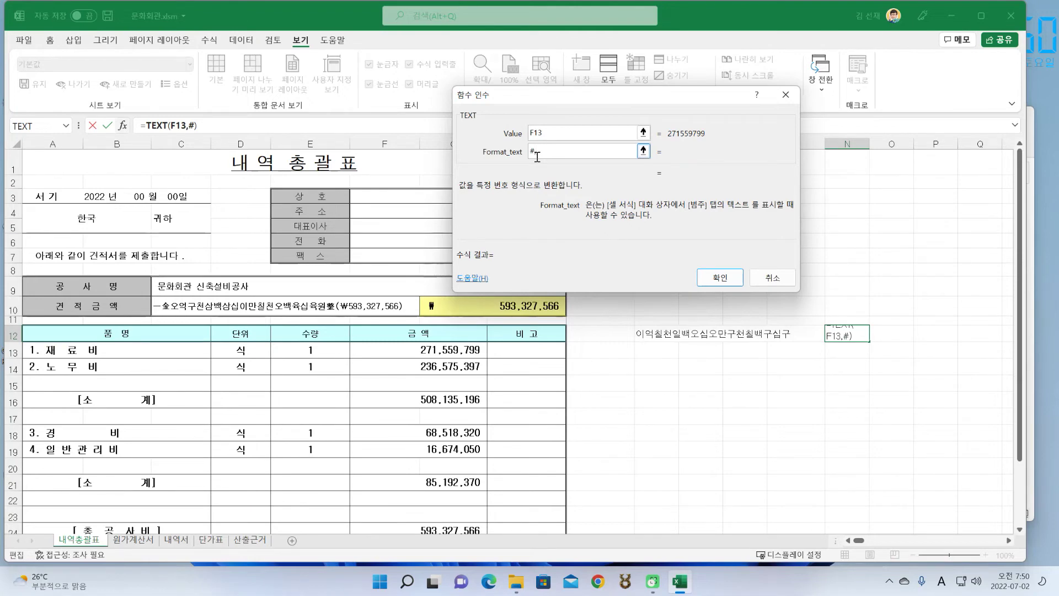
{"action": "type", "text": ",##0"}
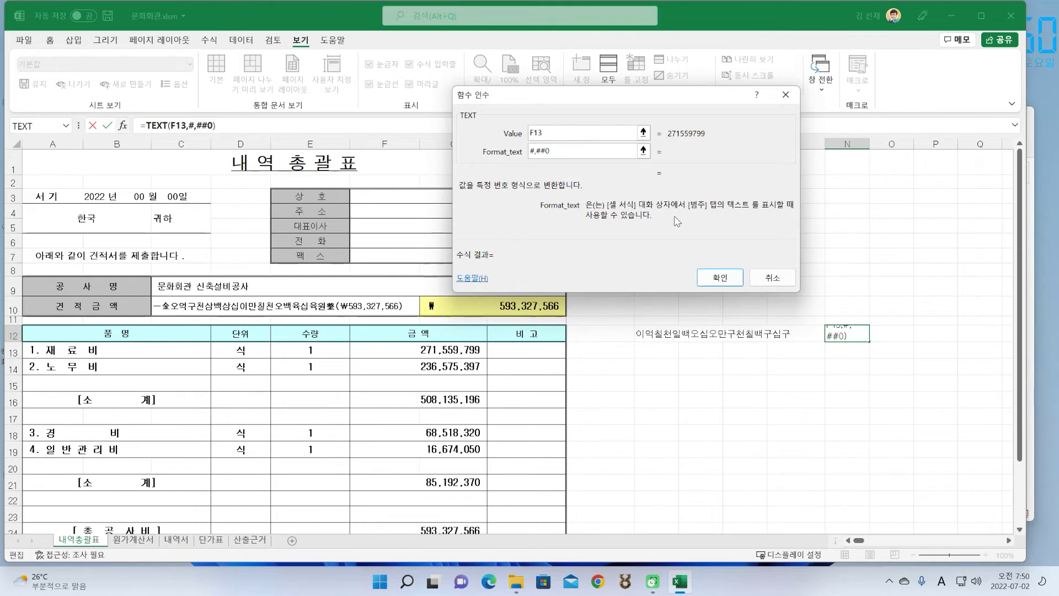
{"action": "left_click", "coordinate": [720, 278]}
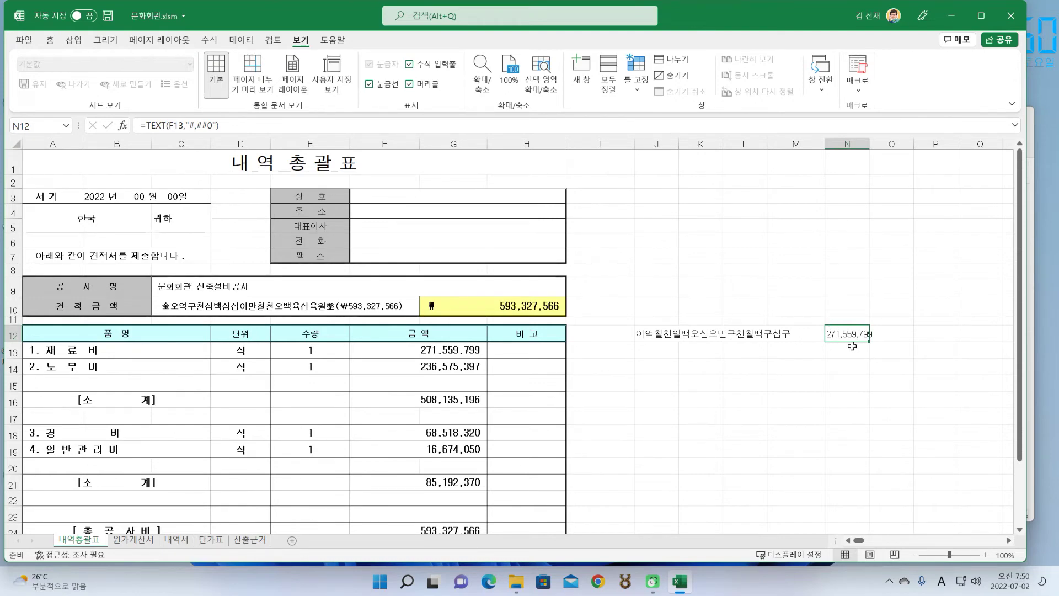
Step: Compare the NUMBERSTRING formula in J12 with the TEXT formula in N12
{"action": "left_click", "coordinate": [660, 333]}
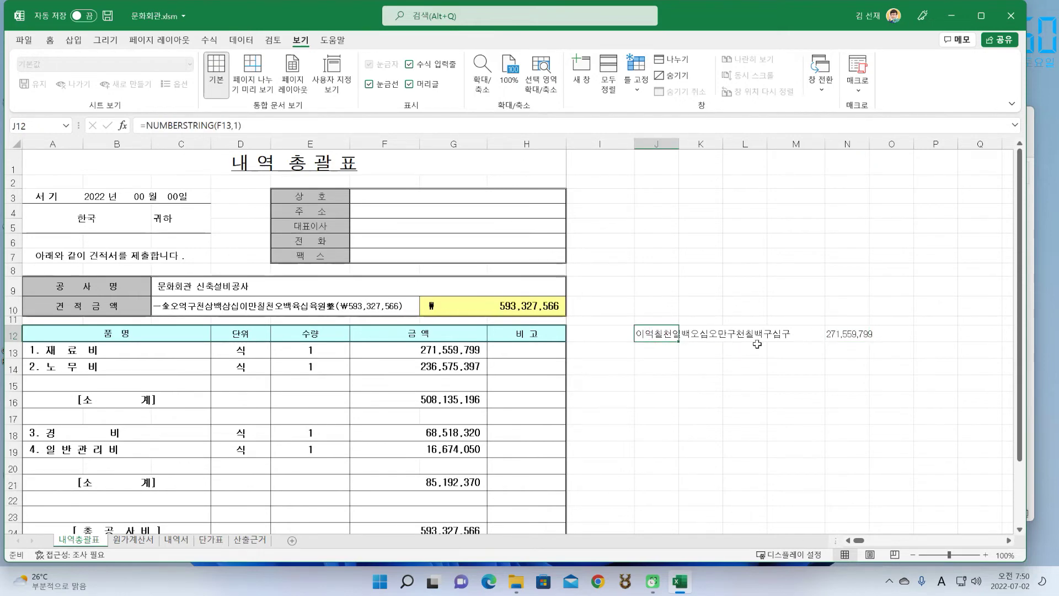
{"action": "left_click", "coordinate": [839, 335]}
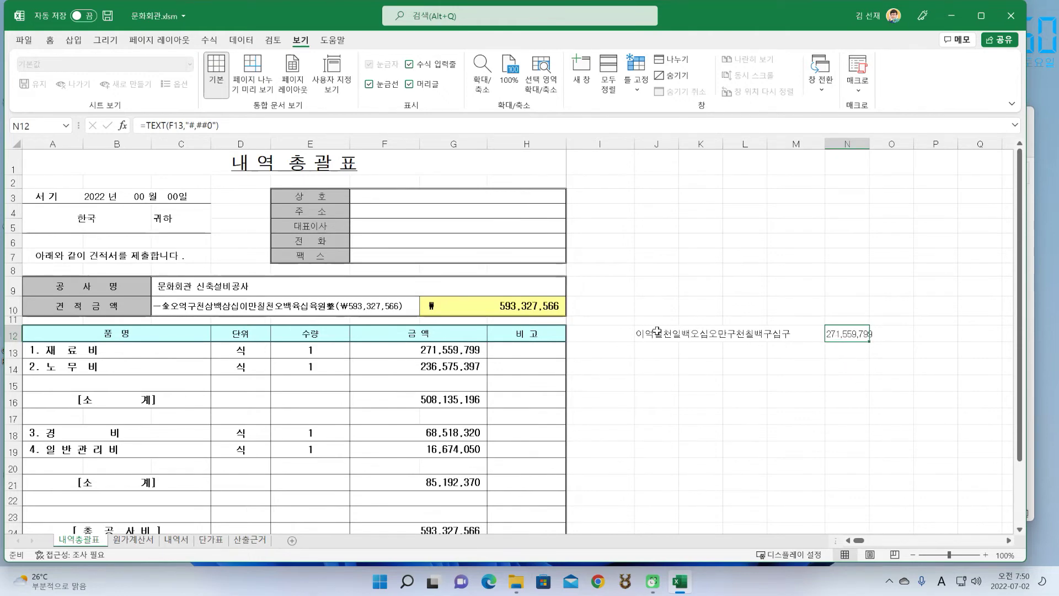
{"action": "left_click", "coordinate": [655, 336]}
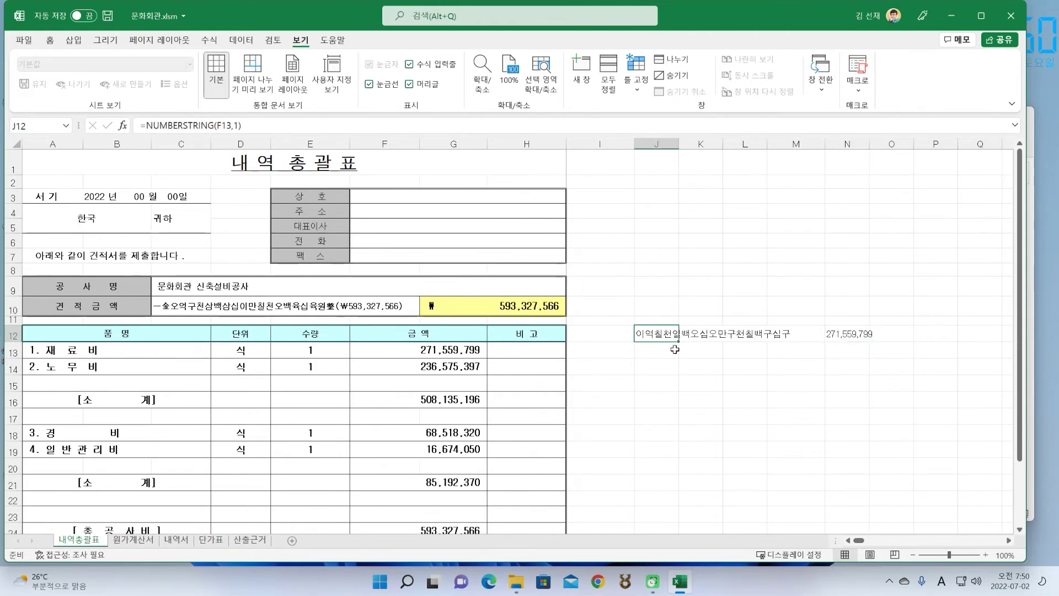
Step: Move the TEXT formula from N12 to M12, leaving N12 free beside the two function results
{"action": "left_click", "coordinate": [839, 331]}
{"action": "left_click_drag", "start_coordinate": [840, 332], "coordinate": [817, 344]}
{"action": "left_click", "coordinate": [670, 335]}
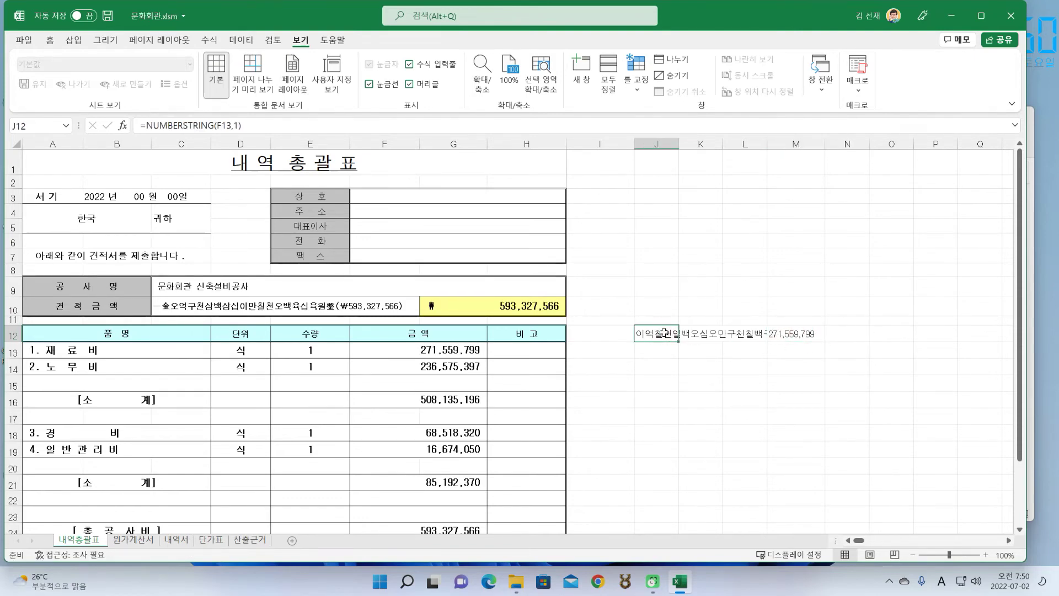
{"action": "left_click", "coordinate": [864, 335]}
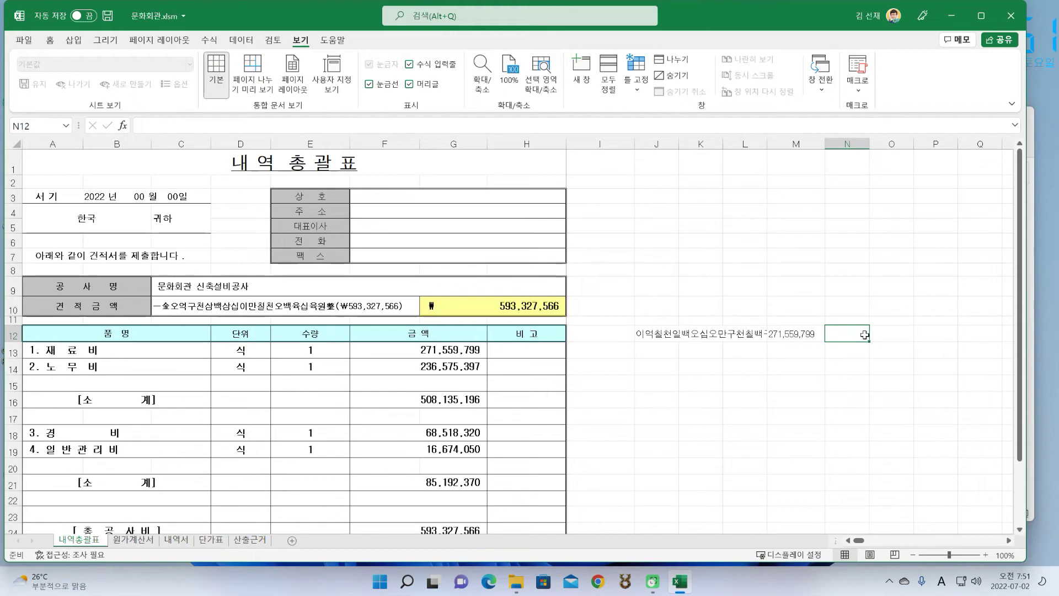
{"action": "left_click", "coordinate": [644, 400]}
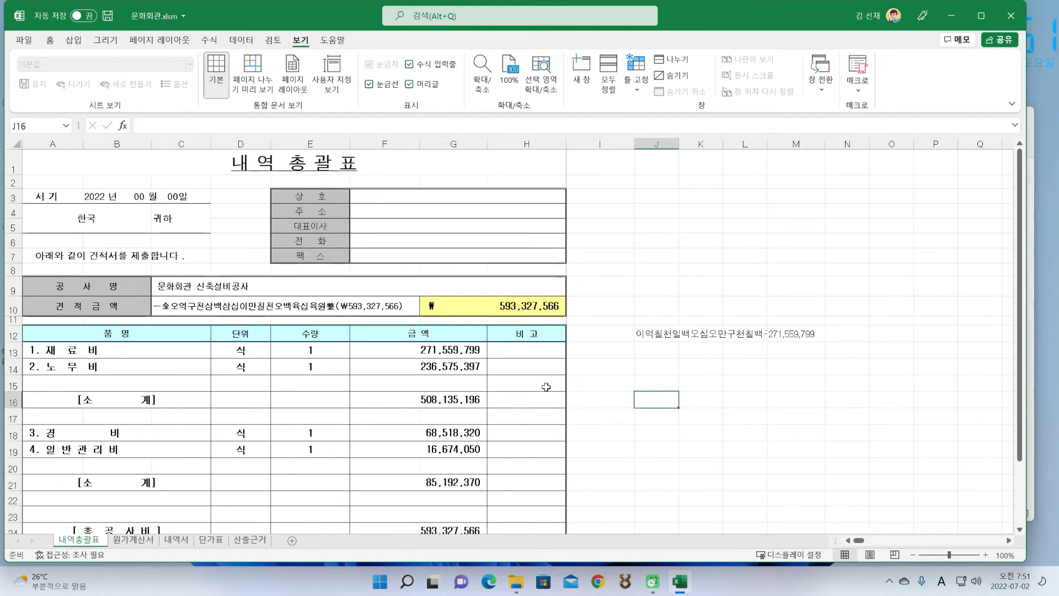
Step: Check how the A1 title formula on the 내역서 sheet joins text and a 원가계산서 reference with &, and return to 내역총괄표
{"action": "left_click", "coordinate": [176, 540]}
{"action": "left_click", "coordinate": [219, 157]}
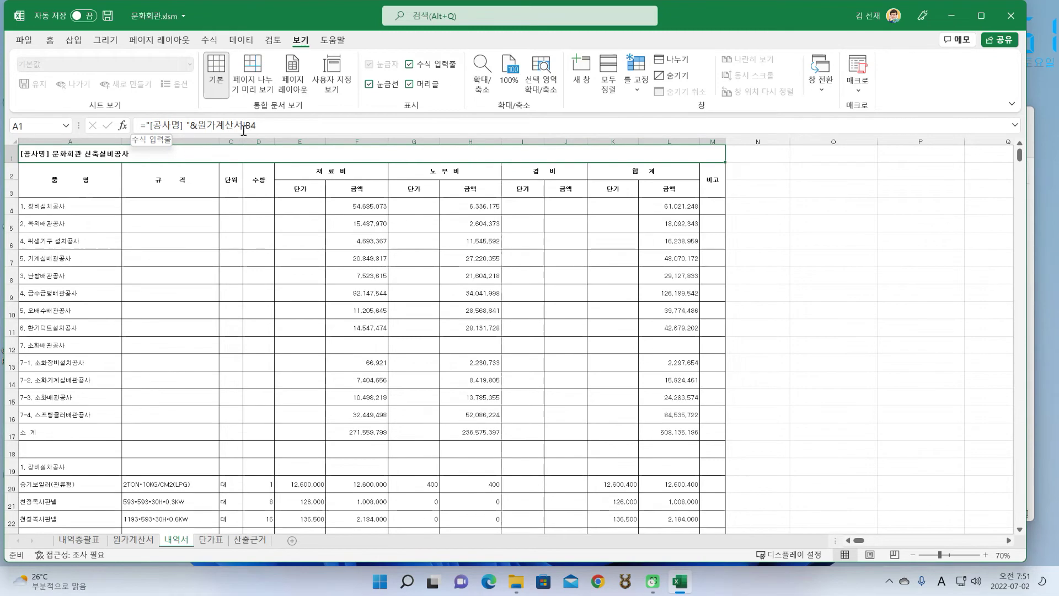
{"action": "left_click", "coordinate": [96, 544]}
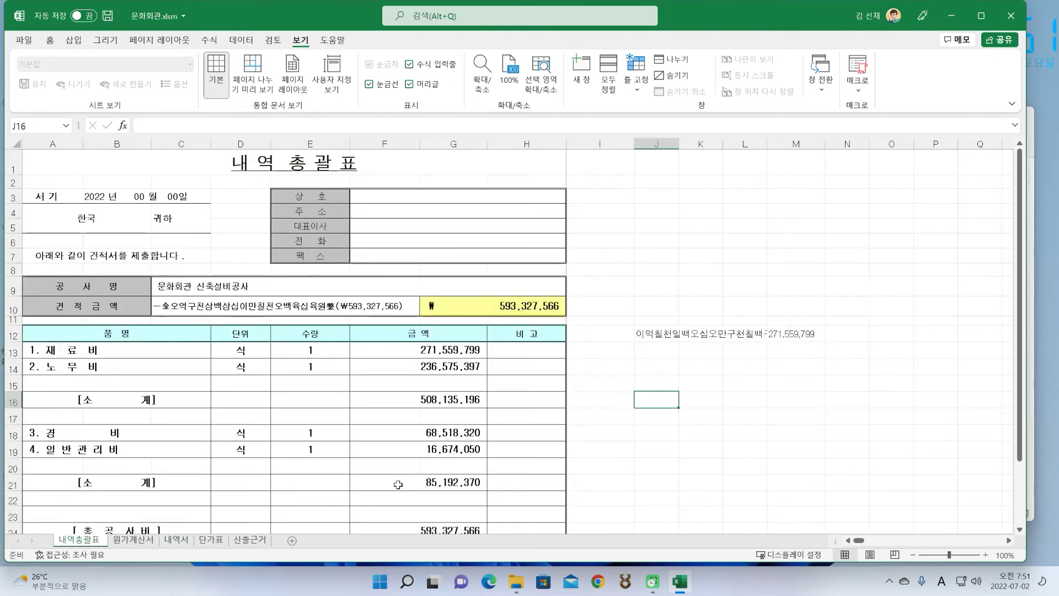
Step: Enter the literal text formula ="일금" in N12
{"action": "left_click", "coordinate": [847, 333]}
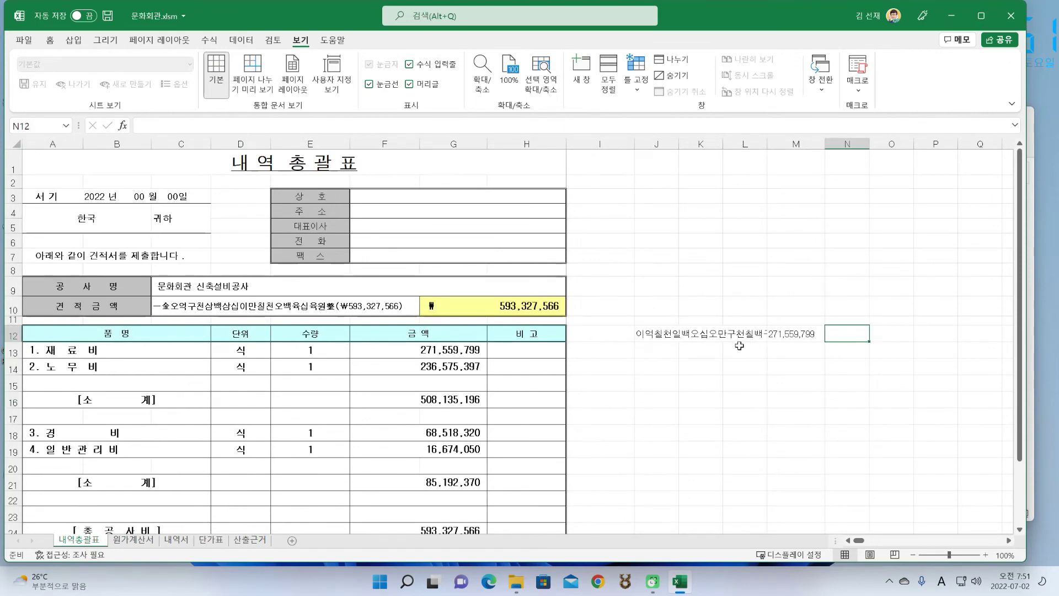
{"action": "type", "text": "="}
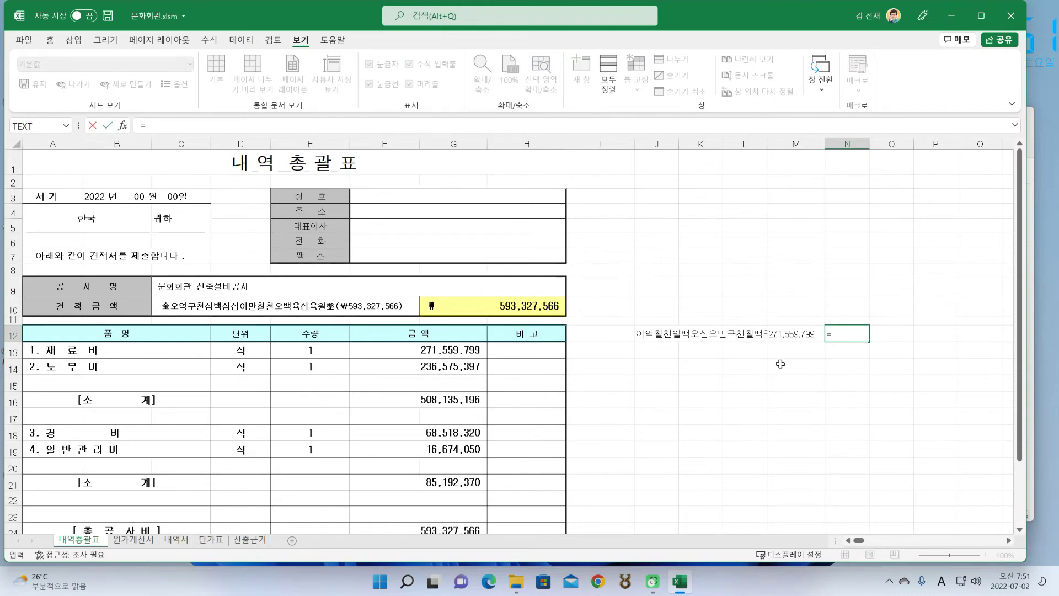
{"action": "type", "text": "dl"}
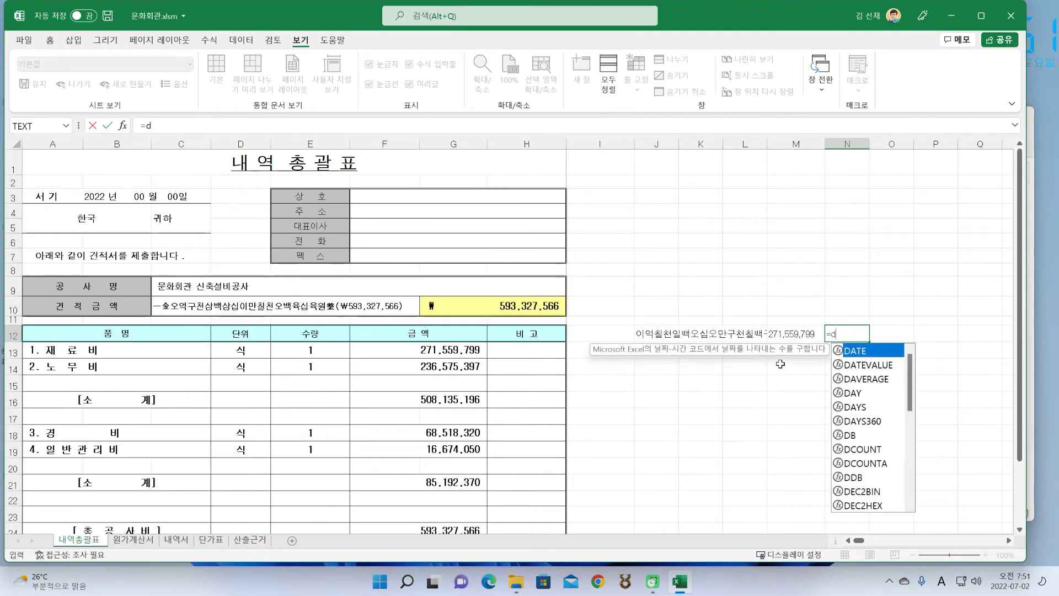
{"action": "key", "text": "BackSpace"}
{"action": "key", "text": "BackSpace"}
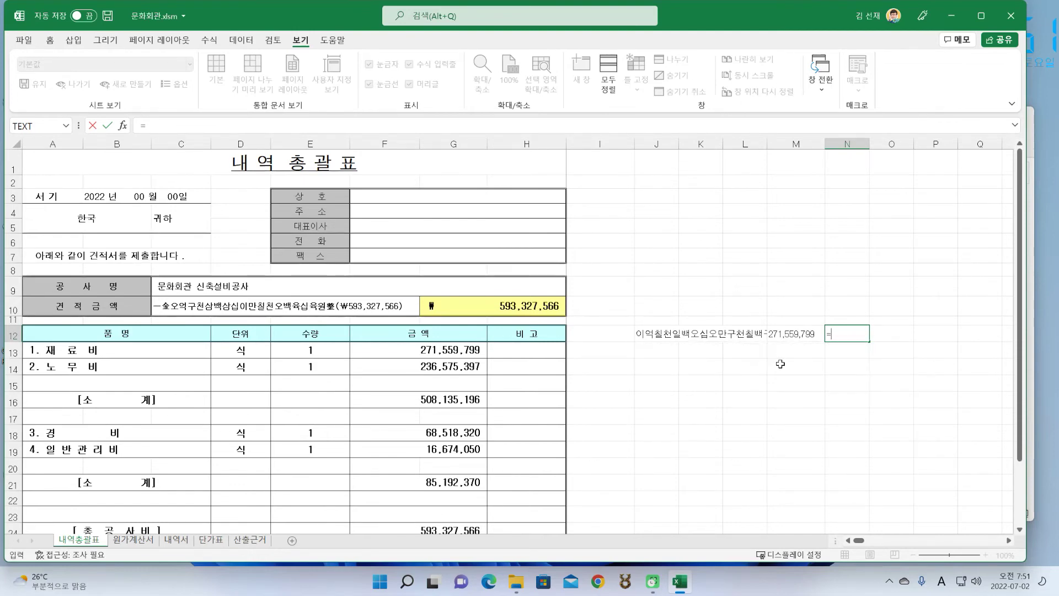
{"action": "type", "text": "\""}
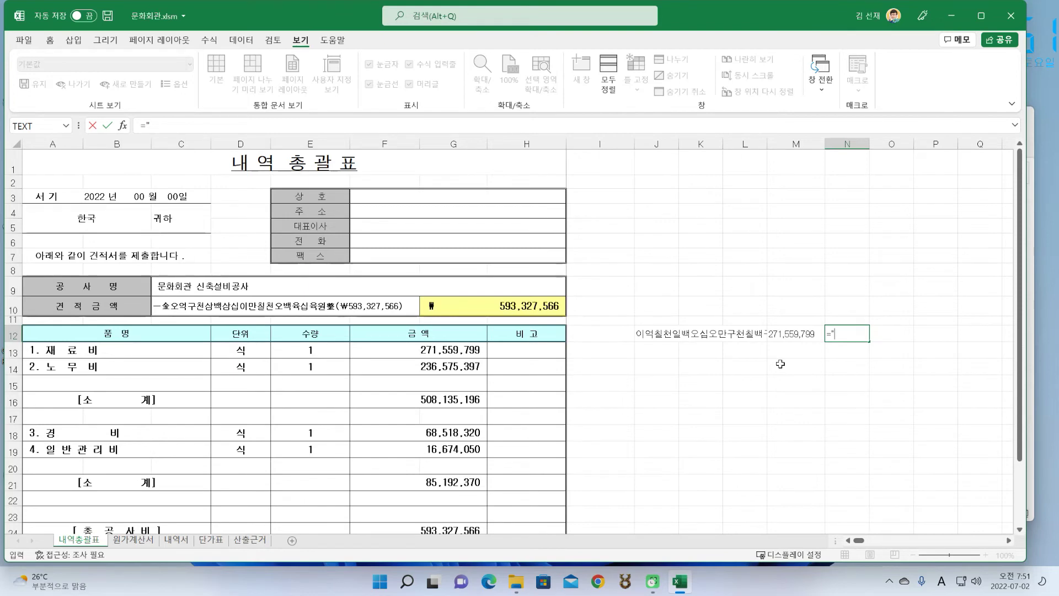
{"action": "type", "text": "일금"}
{"action": "type", "text": "\""}
{"action": "key", "text": "Return"}
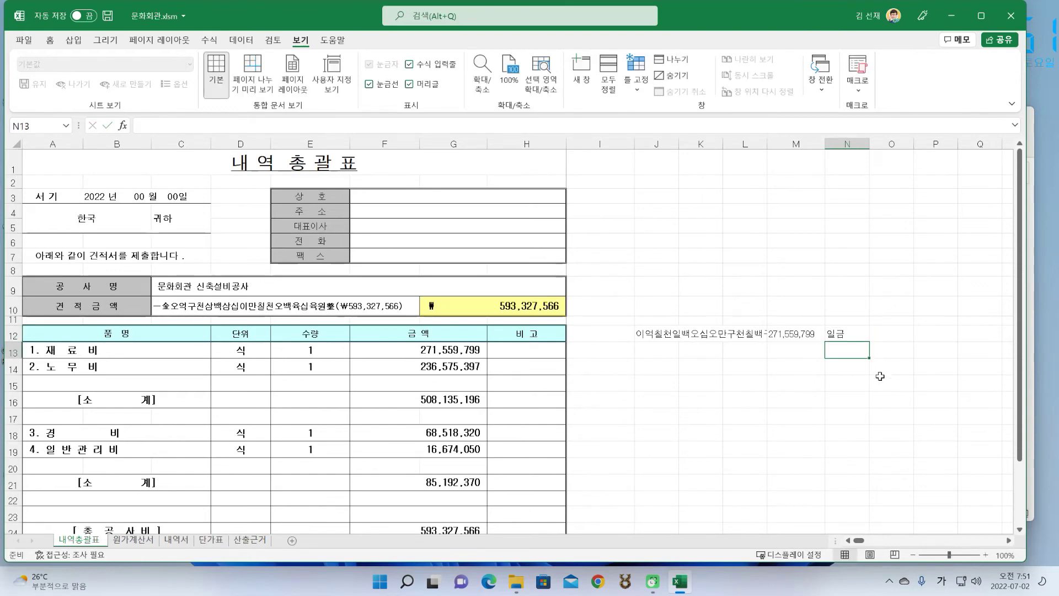
Step: Join the NUMBERSTRING result in J12 to the end of the N12 formula with &, giving ="일금"&J12
{"action": "left_click", "coordinate": [850, 332]}
{"action": "left_click", "coordinate": [205, 124]}
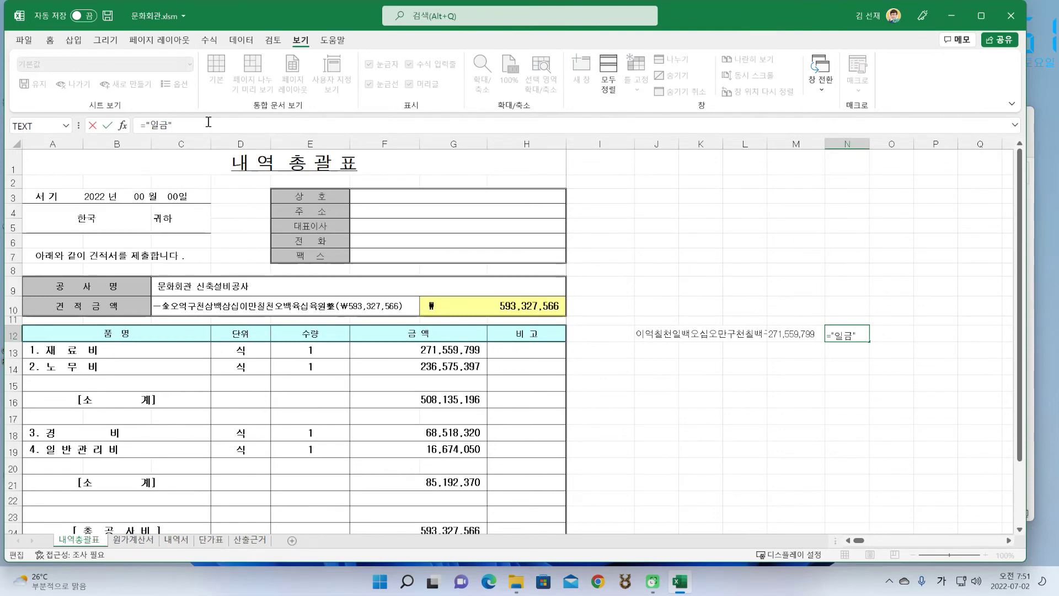
{"action": "type", "text": "&"}
{"action": "left_click", "coordinate": [665, 333]}
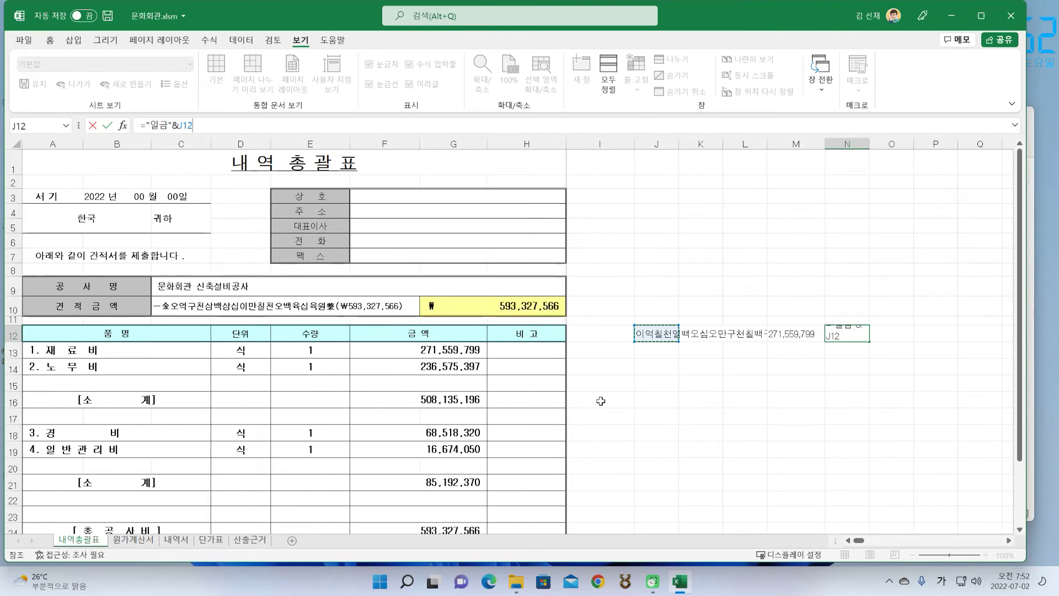
{"action": "key", "text": "Return"}
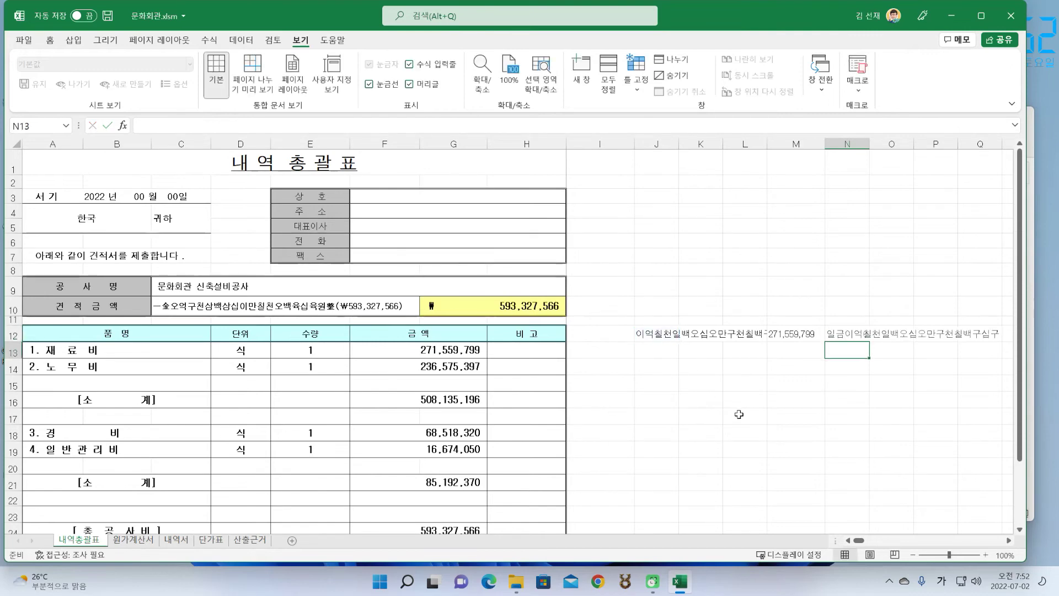
Step: Append &"정" to the N12 formula so that the closing text follows the J12 reference
{"action": "left_click", "coordinate": [1009, 541]}
{"action": "left_click", "coordinate": [1009, 541]}
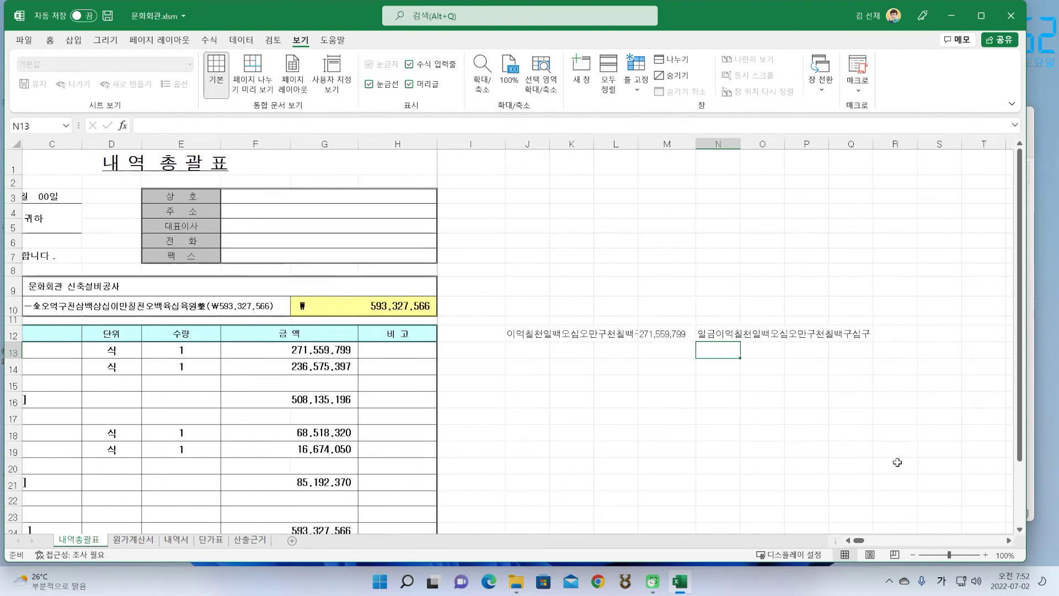
{"action": "left_click", "coordinate": [715, 338]}
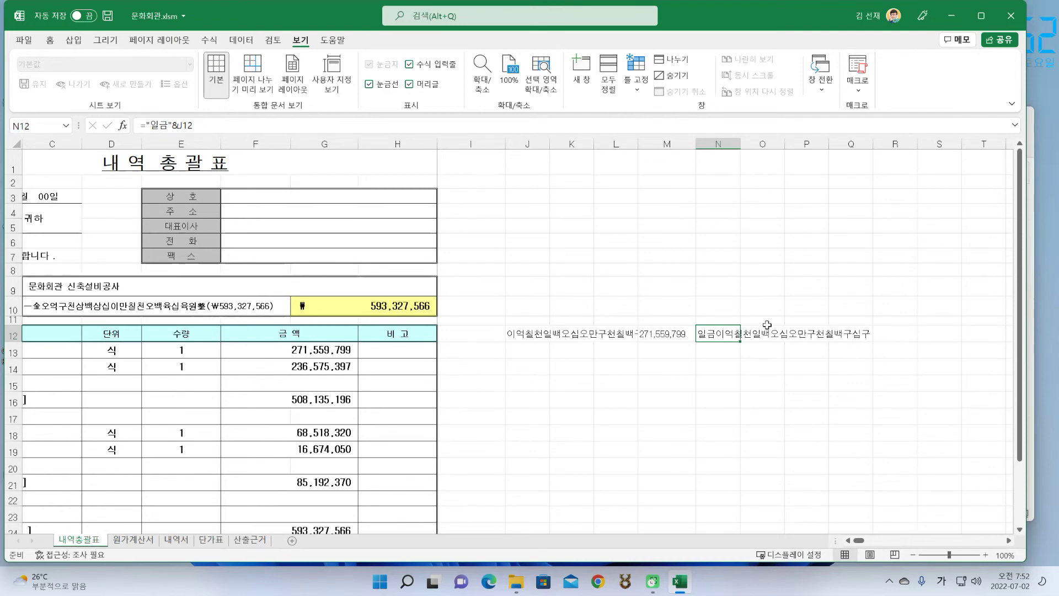
{"action": "left_click", "coordinate": [209, 126]}
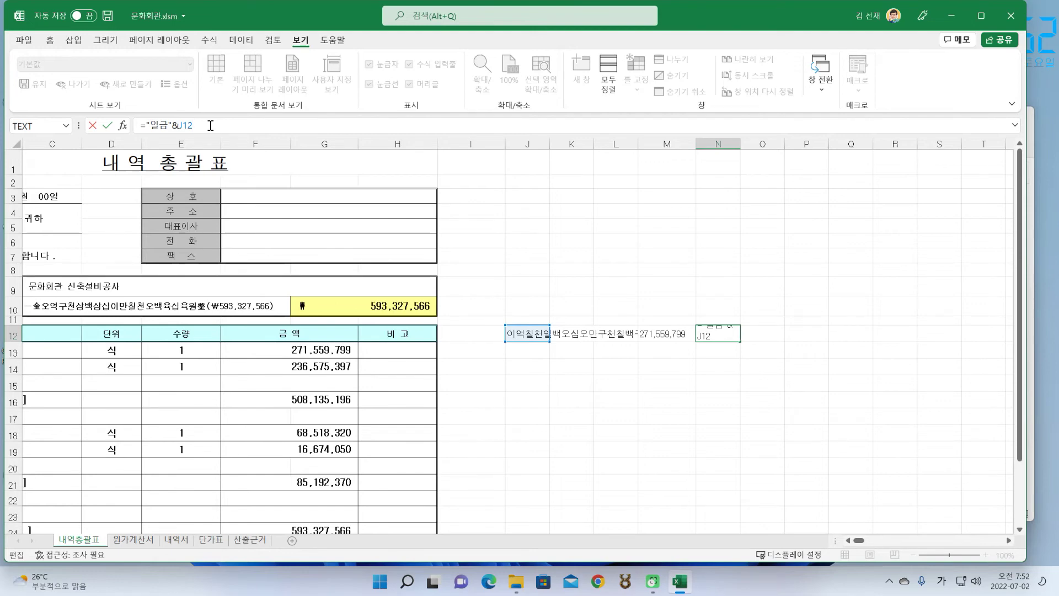
{"action": "type", "text": "&\"정"}
{"action": "key", "text": "Return"}
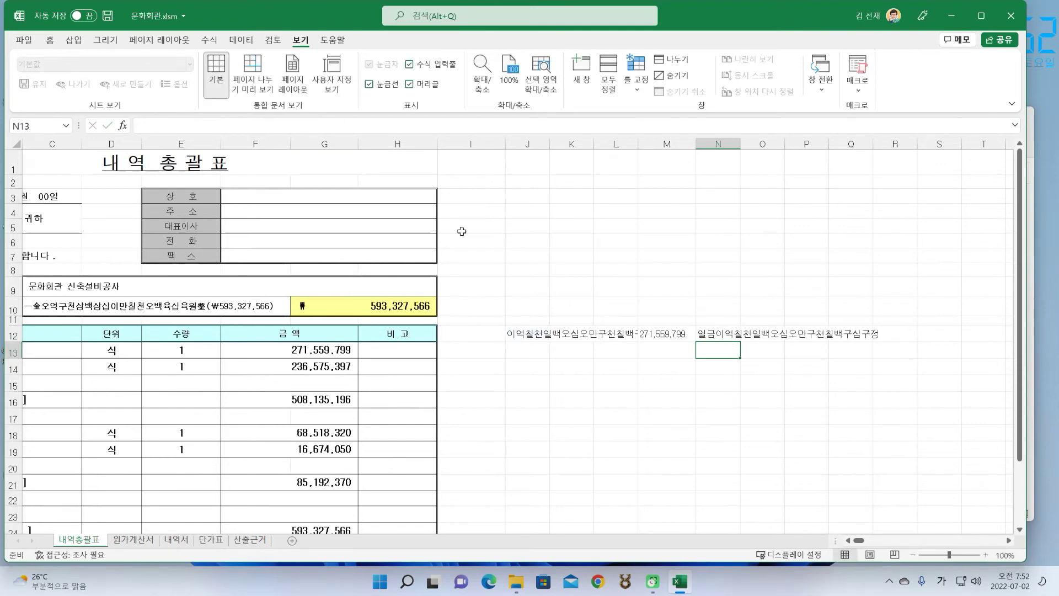
Step: Insert 원 before 정 in the closing text of the N12 formula, making it "원정"
{"action": "left_click", "coordinate": [722, 335]}
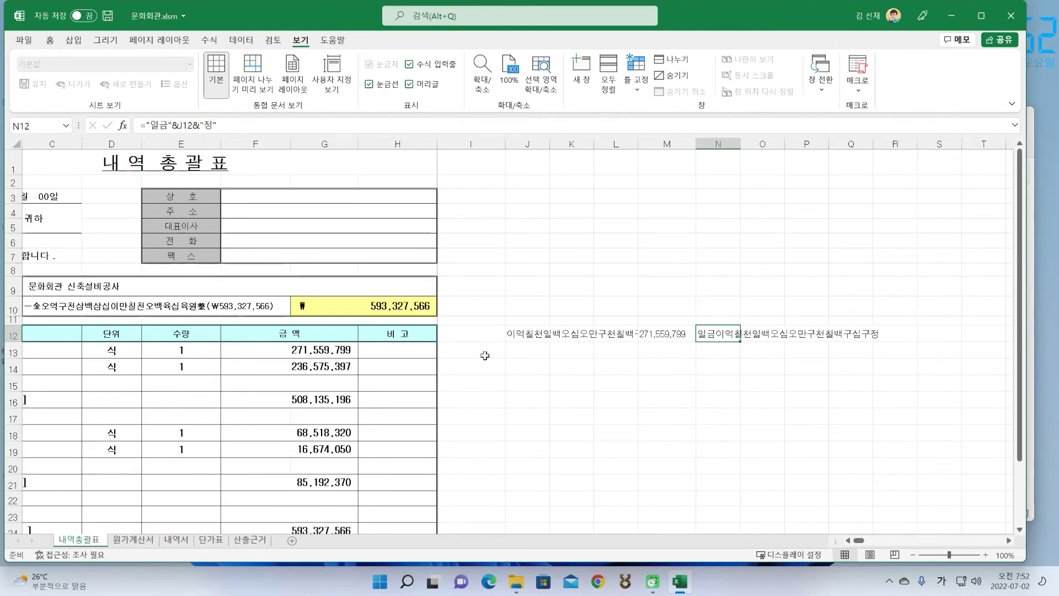
{"action": "left_click", "coordinate": [207, 131]}
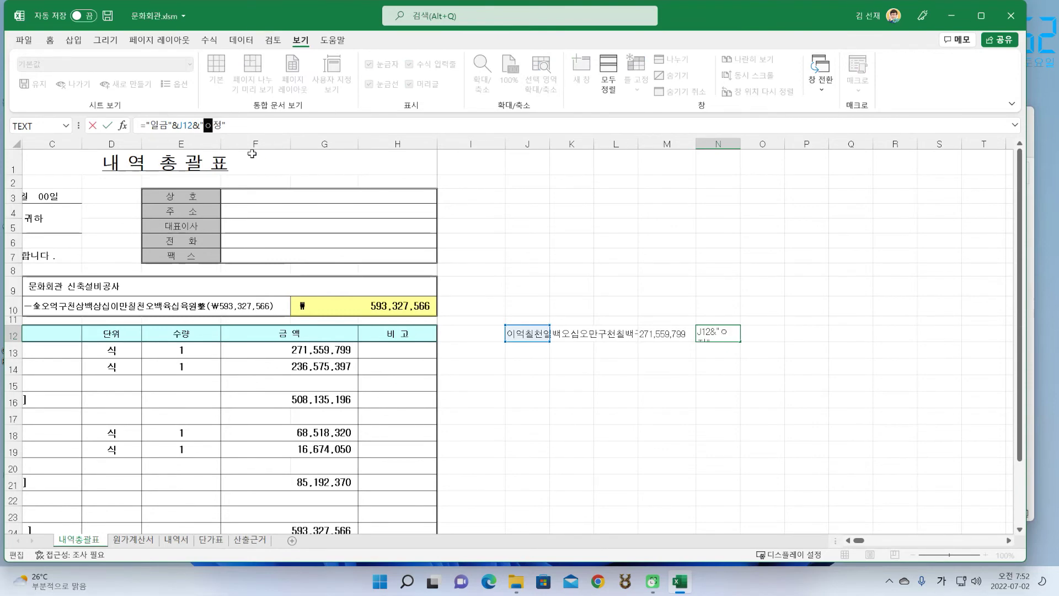
{"action": "key", "text": "Return"}
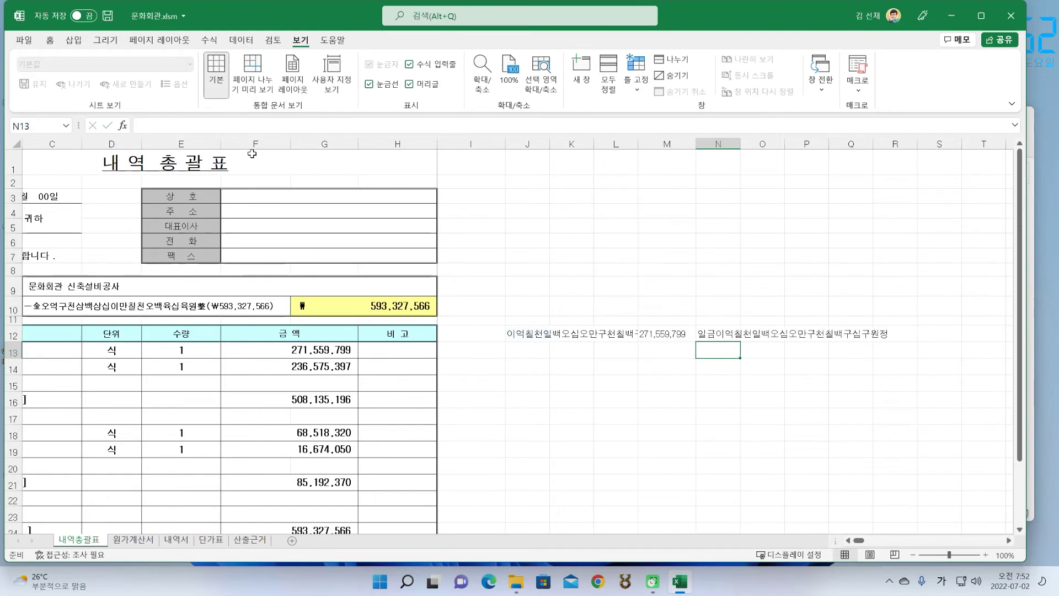
{"action": "left_click", "coordinate": [712, 335]}
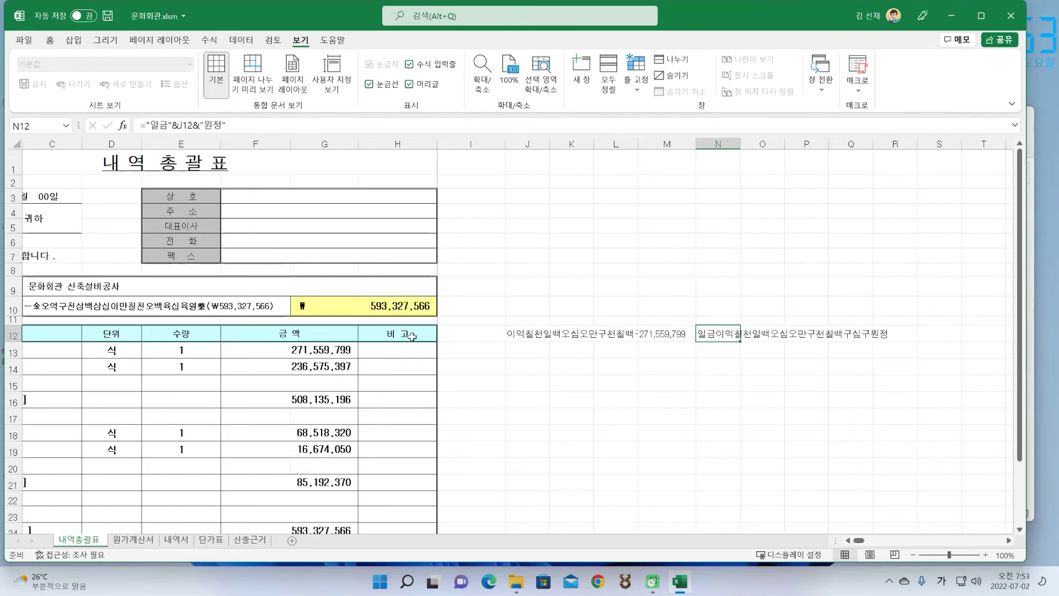
Step: Overwrite the 재료비 amount in F13 with 500 to test the linked text formulas
{"action": "left_click", "coordinate": [319, 350]}
{"action": "type", "text": "500"}
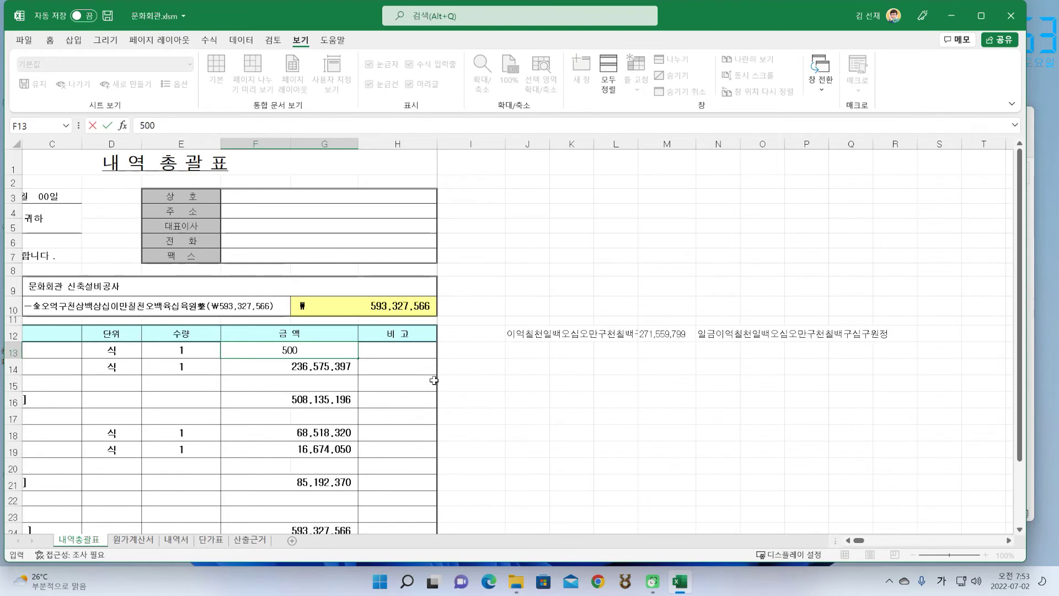
{"action": "key", "text": "Return"}
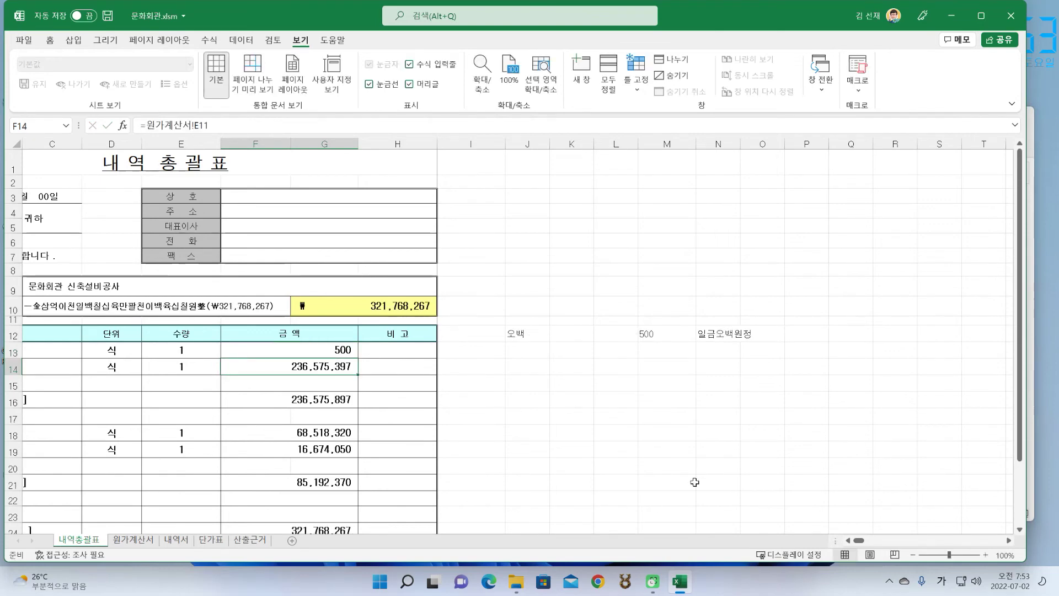
{"action": "left_click", "coordinate": [727, 341]}
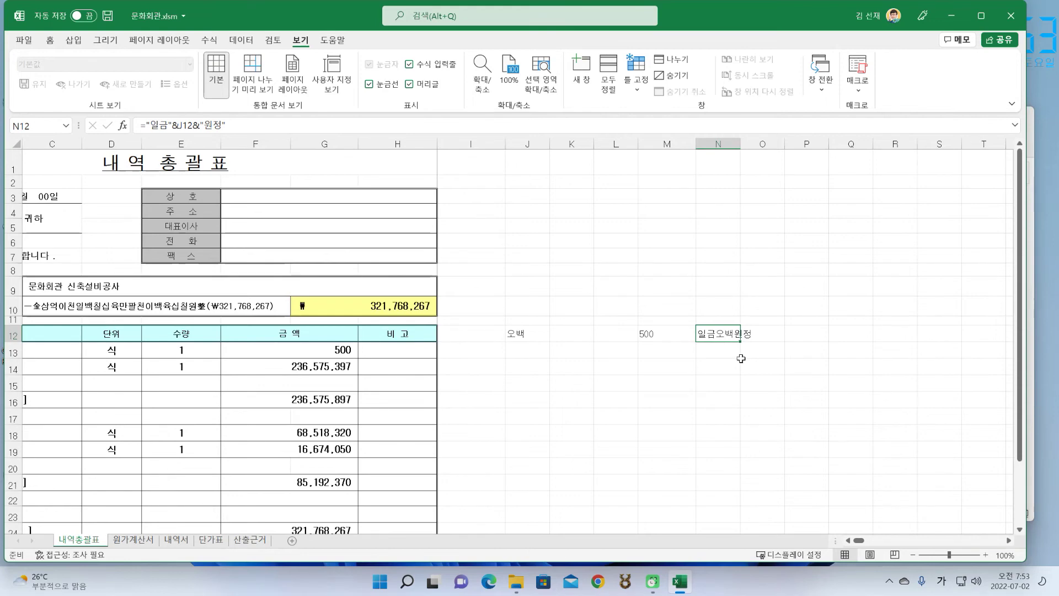
{"action": "left_click_drag", "start_coordinate": [168, 128], "coordinate": [155, 130]}
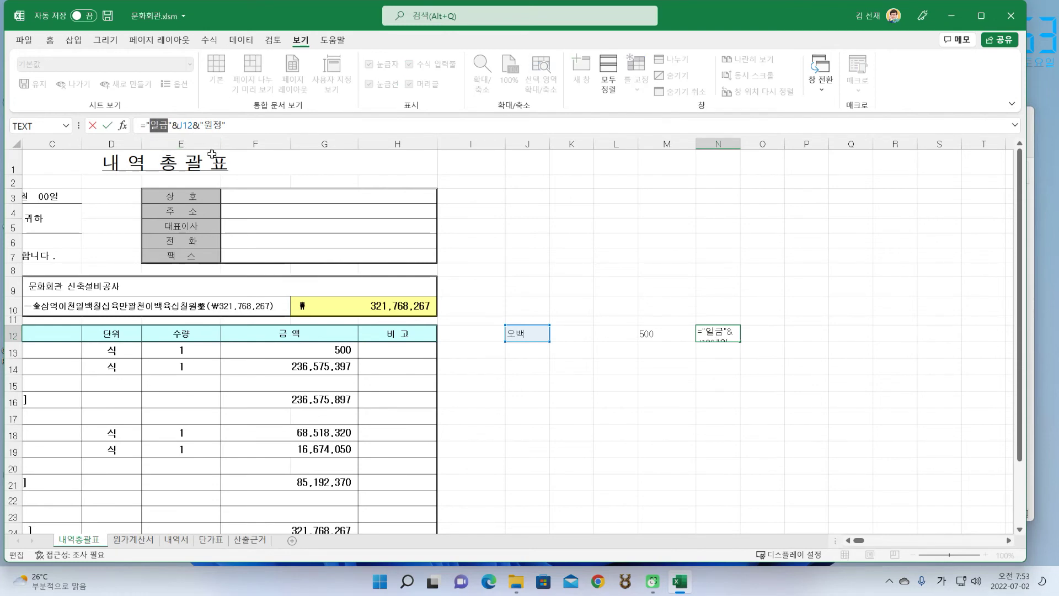
{"action": "key", "text": "alt"}
{"action": "key", "text": "alt"}
{"action": "key", "text": "Escape"}
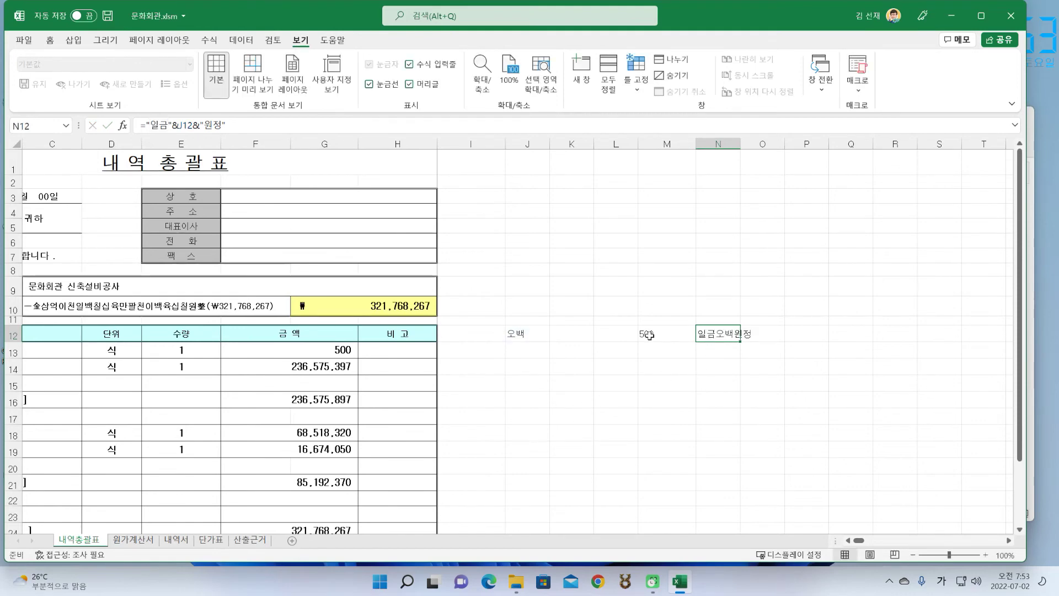
Step: Enter 일금 in J13 and convert both syllables to Hanja, producing 一金
{"action": "left_click", "coordinate": [546, 353]}
{"action": "type", "text": "일금"}
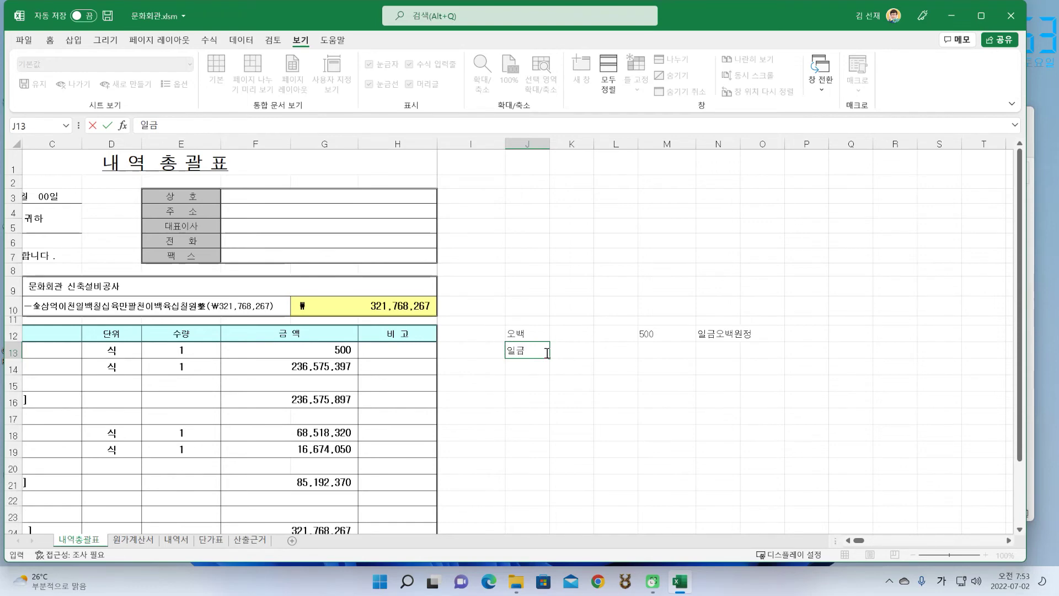
{"action": "key", "text": "Hangul_Hanja"}
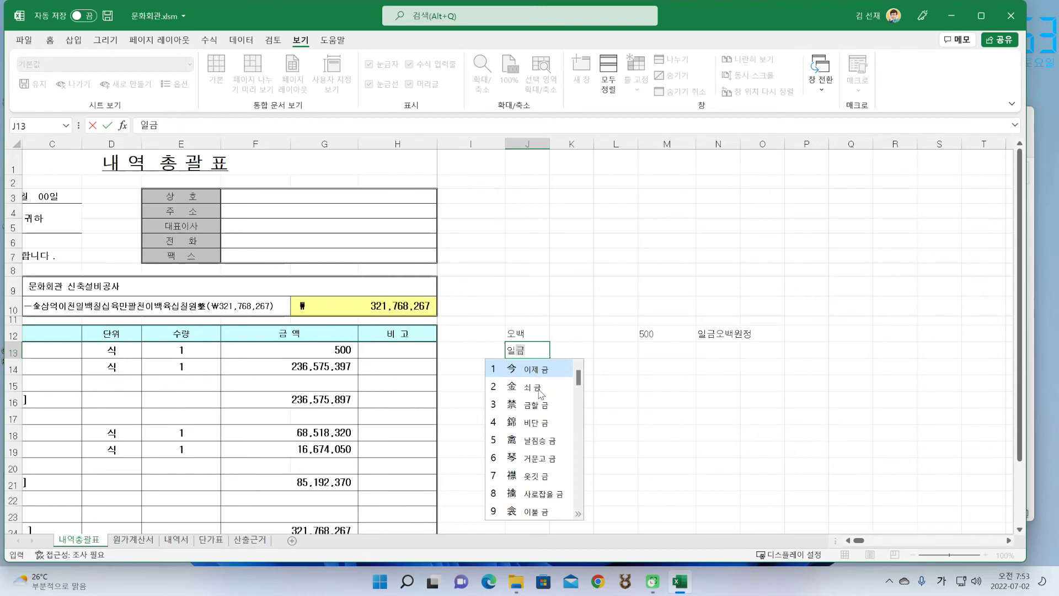
{"action": "left_click", "coordinate": [538, 388]}
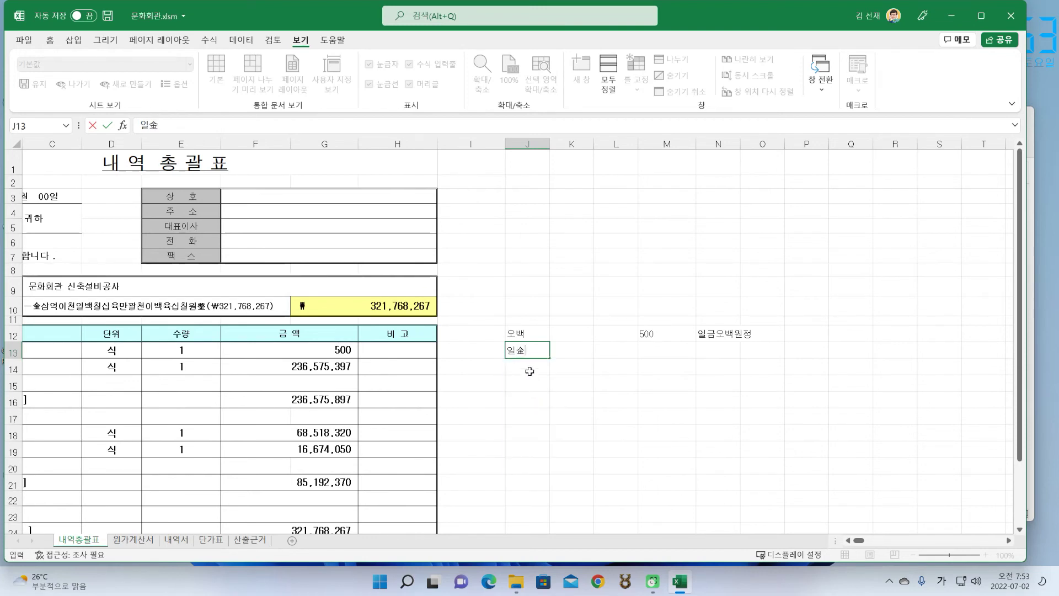
{"action": "left_click_drag", "start_coordinate": [507, 349], "coordinate": [513, 349]}
{"action": "key", "text": "Hangul_Hanja"}
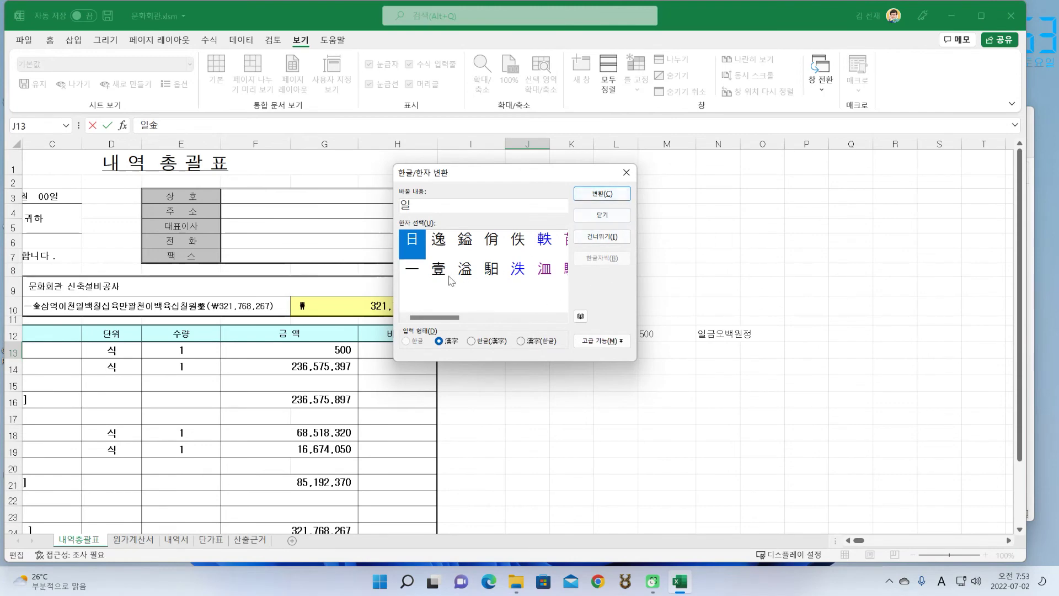
{"action": "key", "text": "Down"}
{"action": "left_click", "coordinate": [615, 193]}
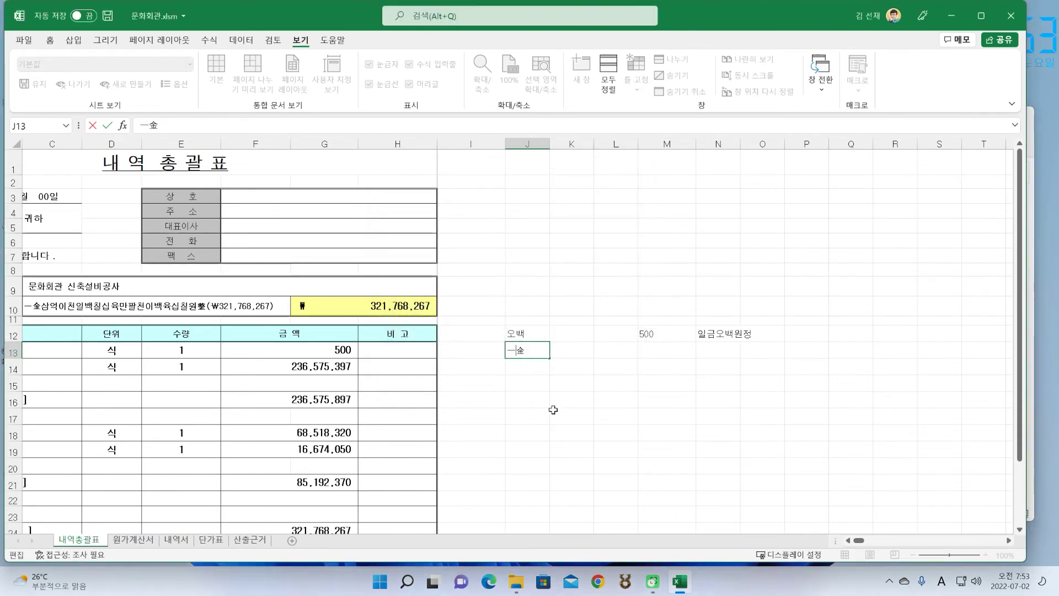
Step: Copy 一金 from J13 and replace the literal 일금 in the N12 formula with it
{"action": "left_click_drag", "start_coordinate": [526, 350], "coordinate": [507, 350]}
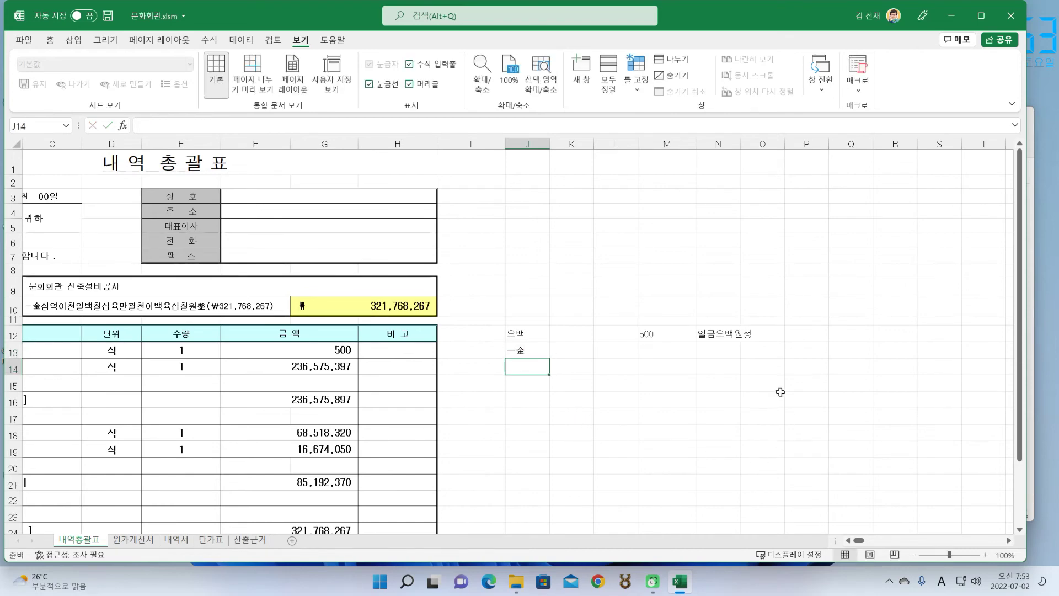
{"action": "left_click", "coordinate": [705, 334]}
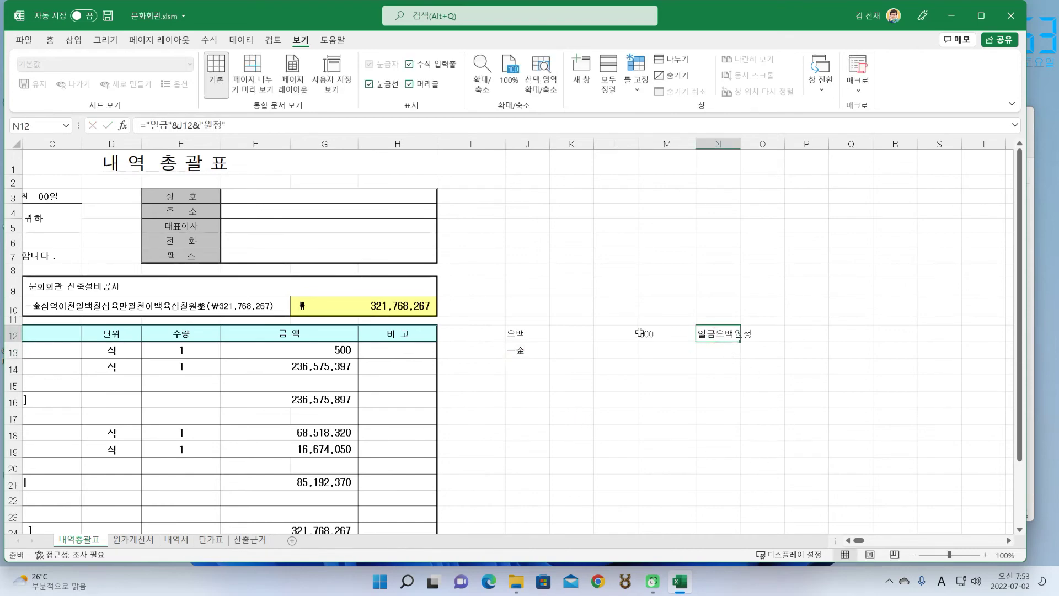
{"action": "double_click", "coordinate": [155, 124]}
{"action": "type", "text": "一金"}
{"action": "key", "text": "Return"}
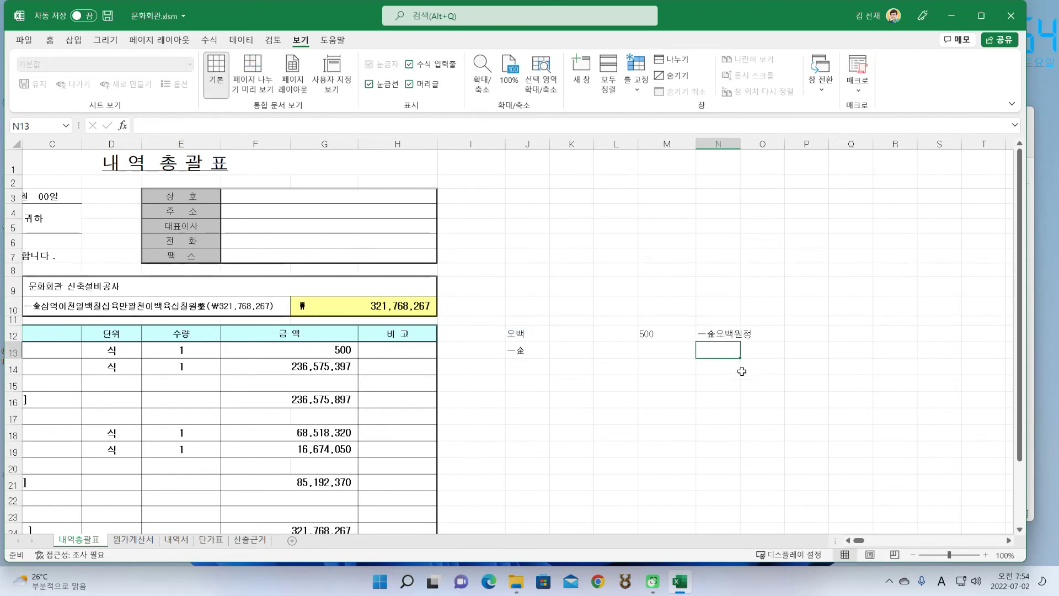
Step: Convert 정 in the closing text of the N12 formula to the Hanja 整, making it "원整"
{"action": "left_click", "coordinate": [720, 336]}
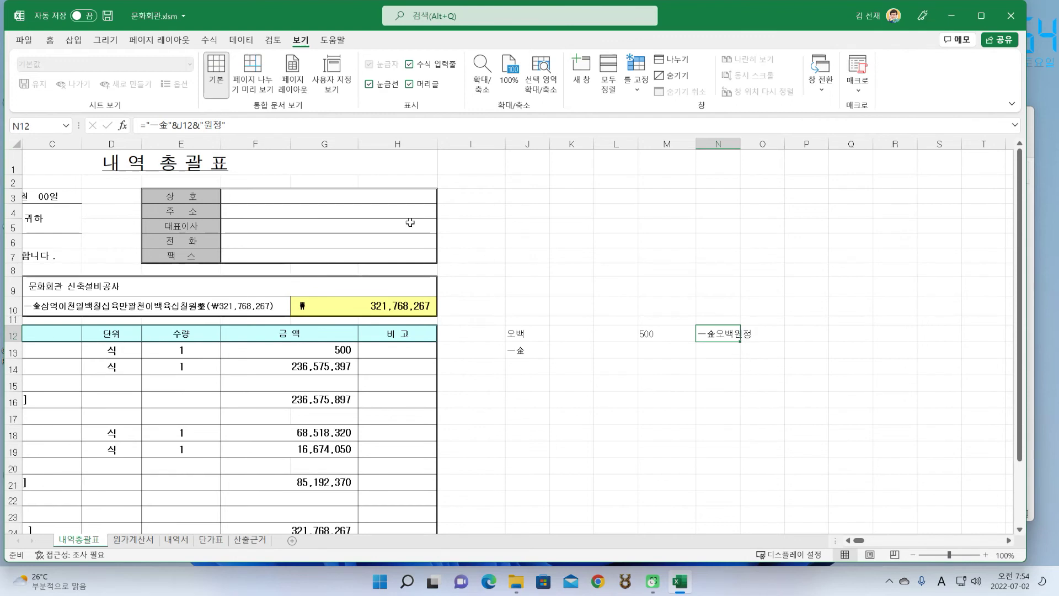
{"action": "left_click_drag", "start_coordinate": [222, 125], "coordinate": [217, 125]}
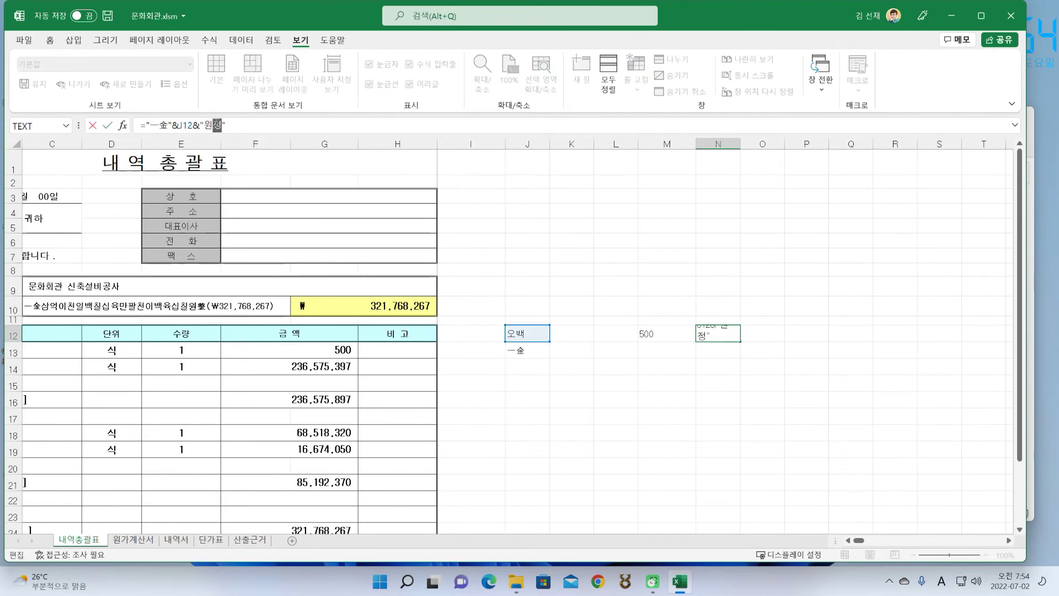
{"action": "key", "text": "Hangul_Hanja"}
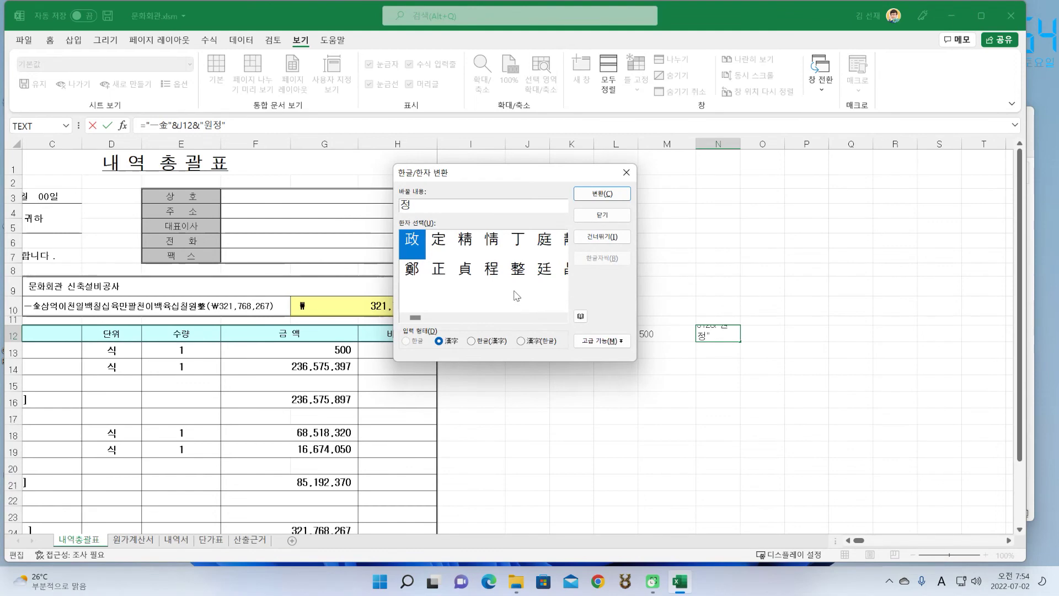
{"action": "left_click", "coordinate": [519, 273]}
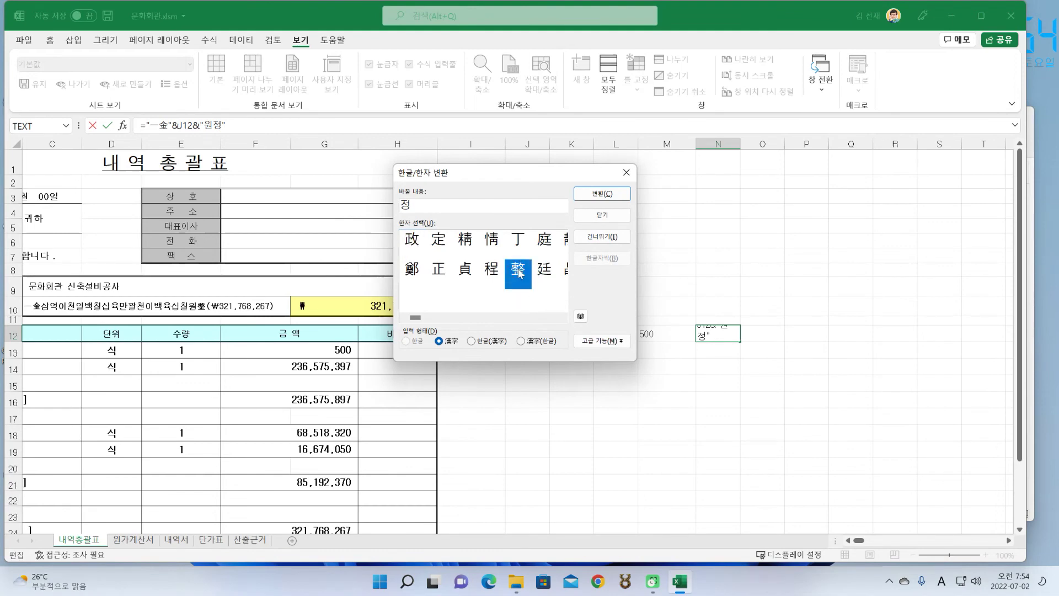
{"action": "left_click", "coordinate": [603, 196]}
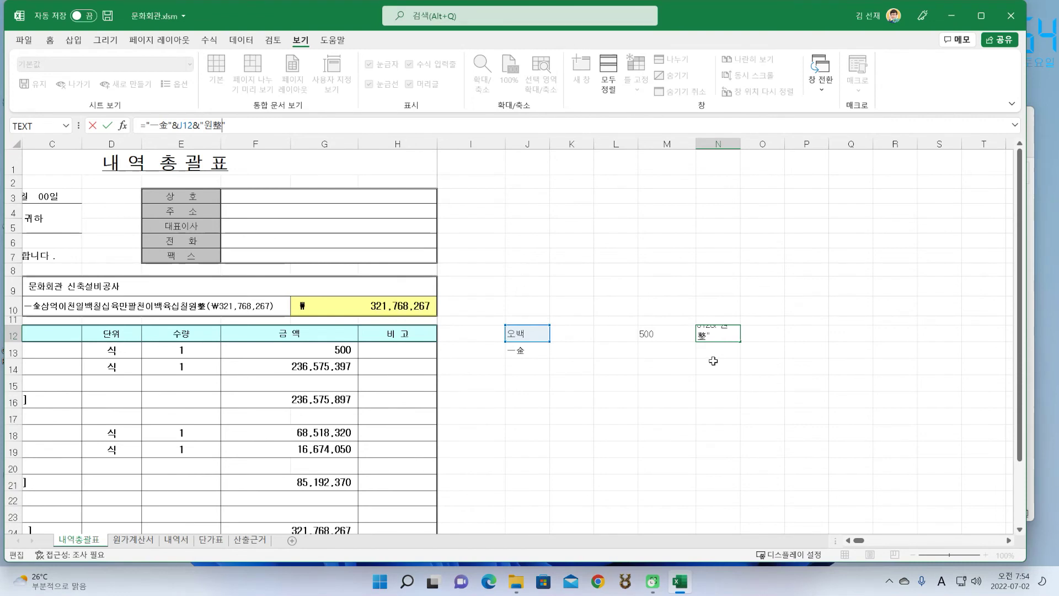
Step: Commit the N12 formula and overwrite the amount in F13 with 500,000 to test the linked text formulas
{"action": "key", "text": "ctrl+Return"}
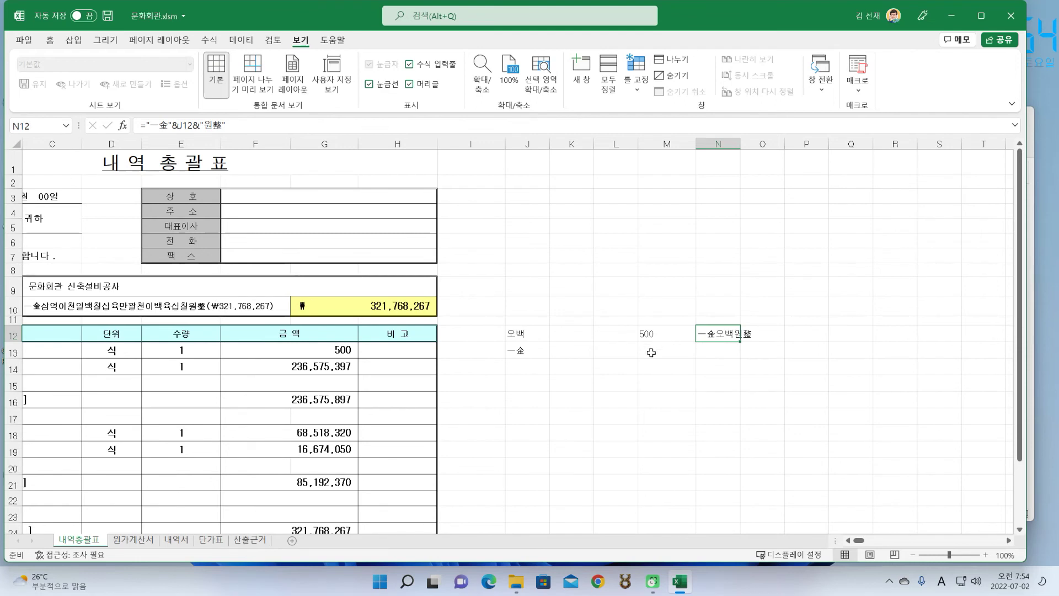
{"action": "left_click", "coordinate": [664, 333]}
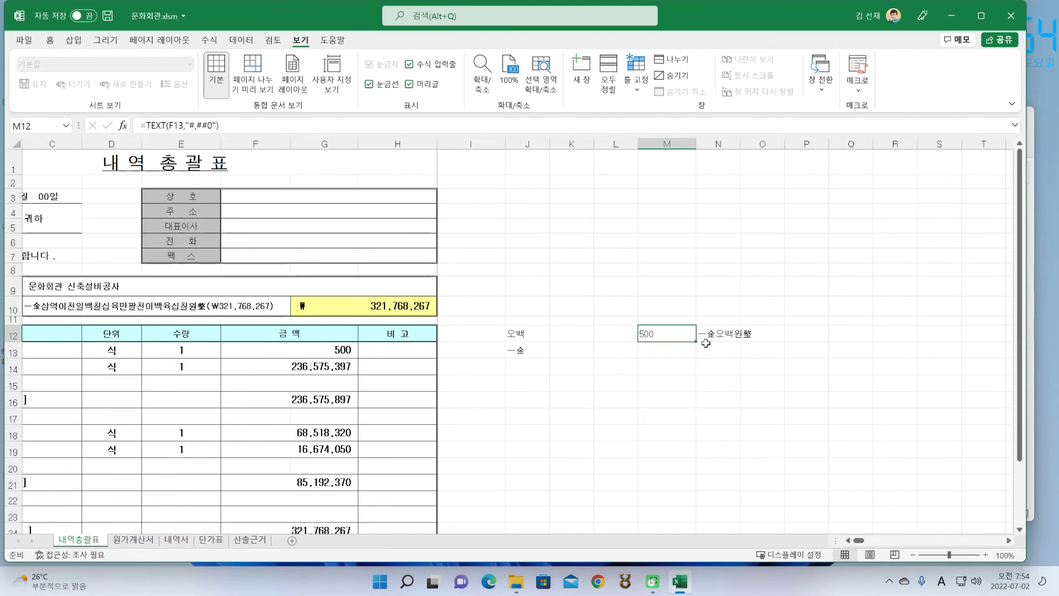
{"action": "left_click", "coordinate": [286, 349]}
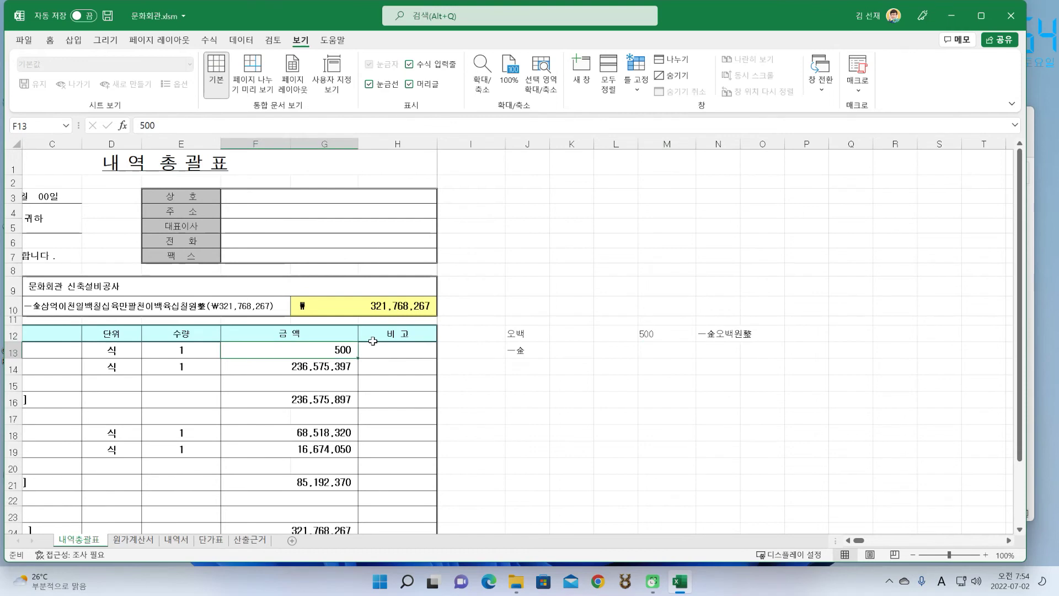
{"action": "type", "text": "5"}
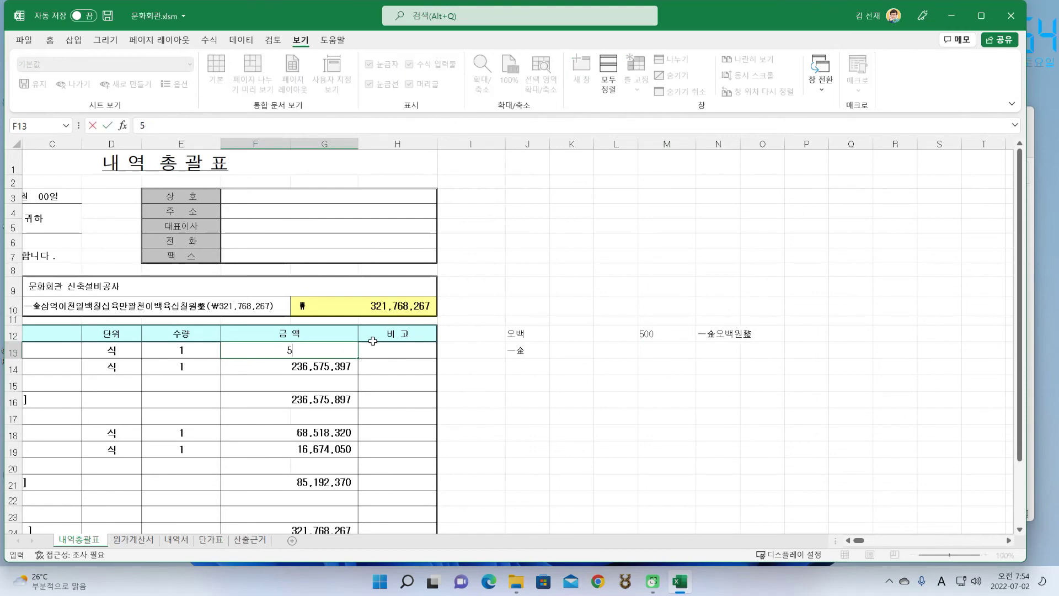
{"action": "type", "text": "00,000"}
{"action": "key", "text": "Return"}
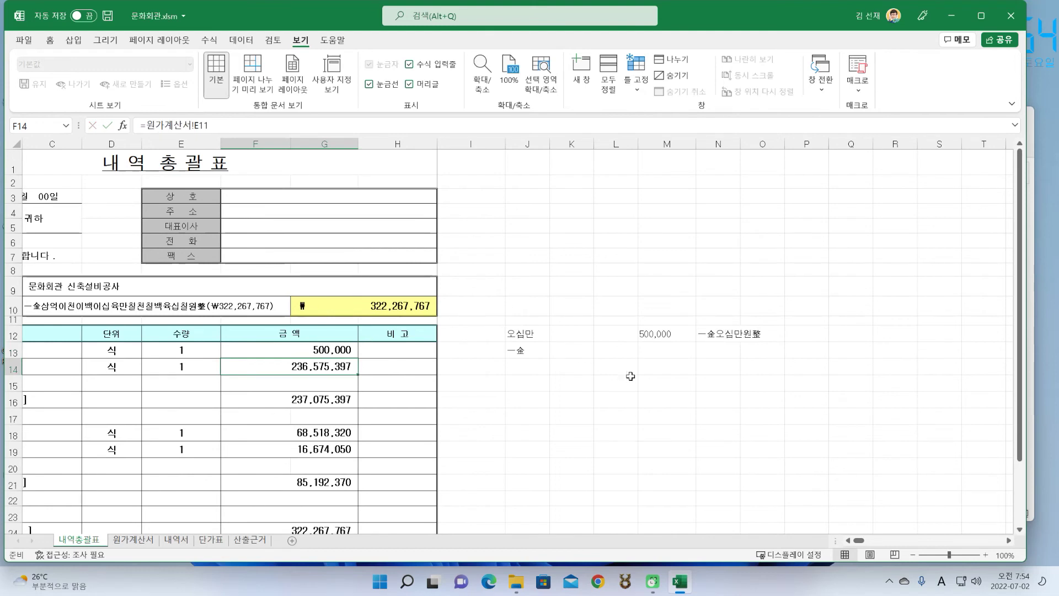
Step: Extend the closing literal text in the N12 formula with a space, an opening parenthesis and the won sign, making it "원整 (₩"
{"action": "left_click", "coordinate": [724, 337]}
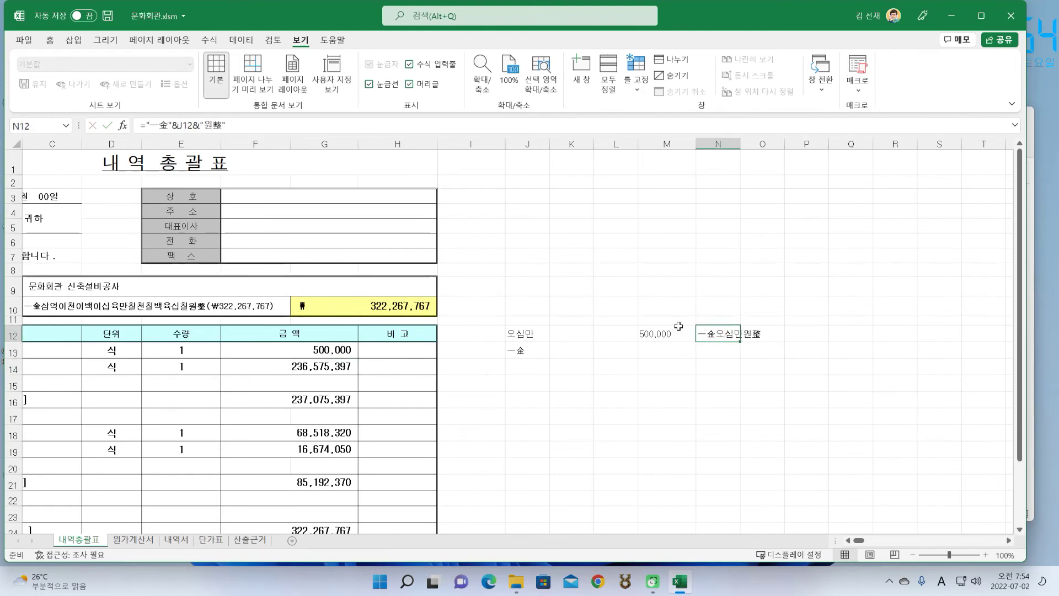
{"action": "left_click", "coordinate": [256, 123]}
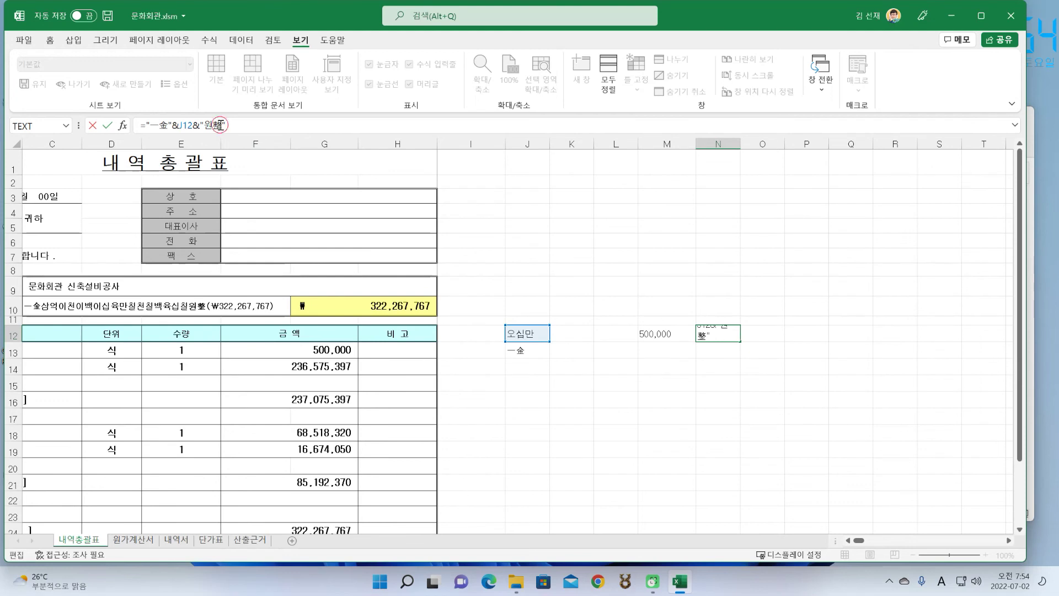
{"action": "type", "text": "("}
{"action": "type", "text": "₩"}
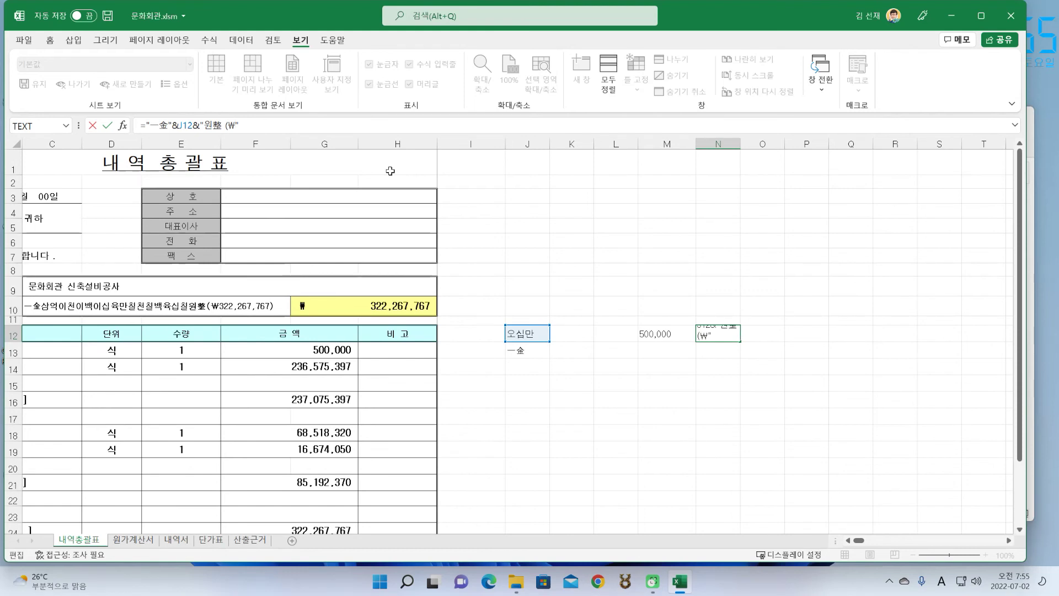
{"action": "key", "text": "Return"}
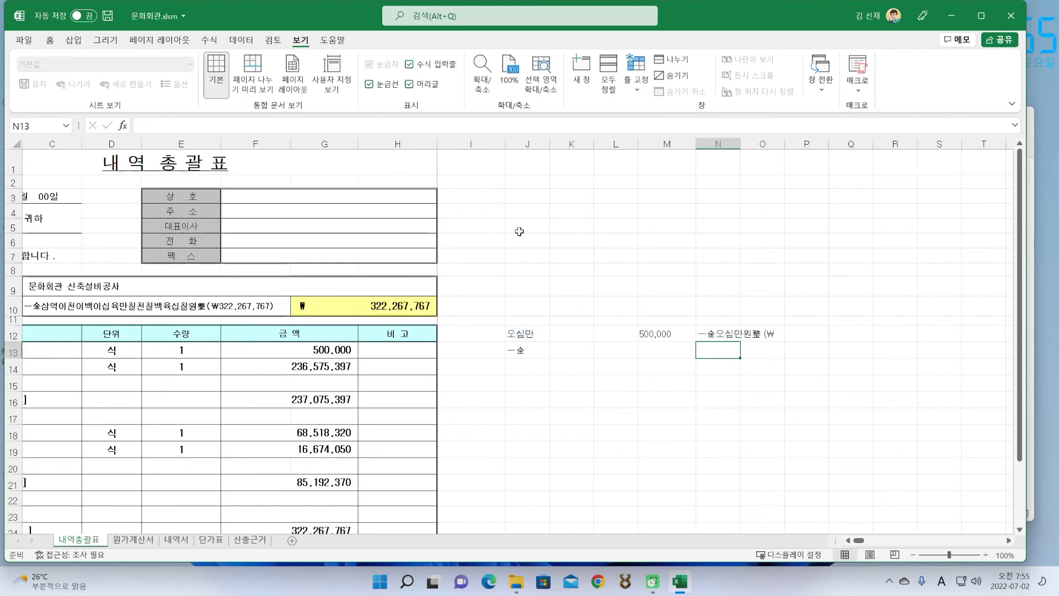
Step: Append &M12 to the N12 formula so the comma-formatted amount follows the won sign
{"action": "left_click", "coordinate": [738, 334]}
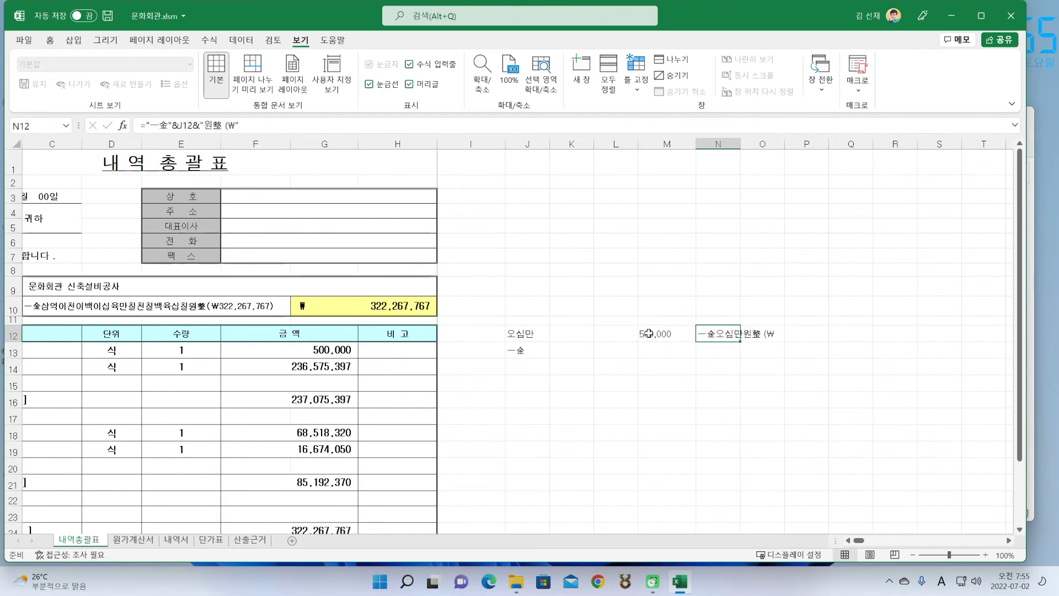
{"action": "left_click", "coordinate": [265, 124]}
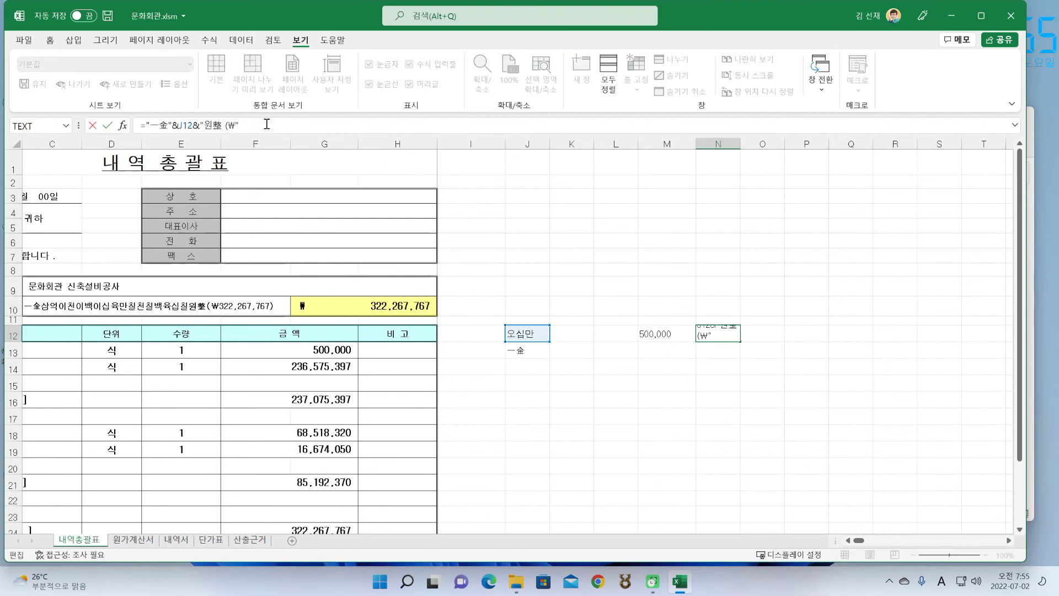
{"action": "type", "text": "&"}
{"action": "left_click", "coordinate": [652, 334]}
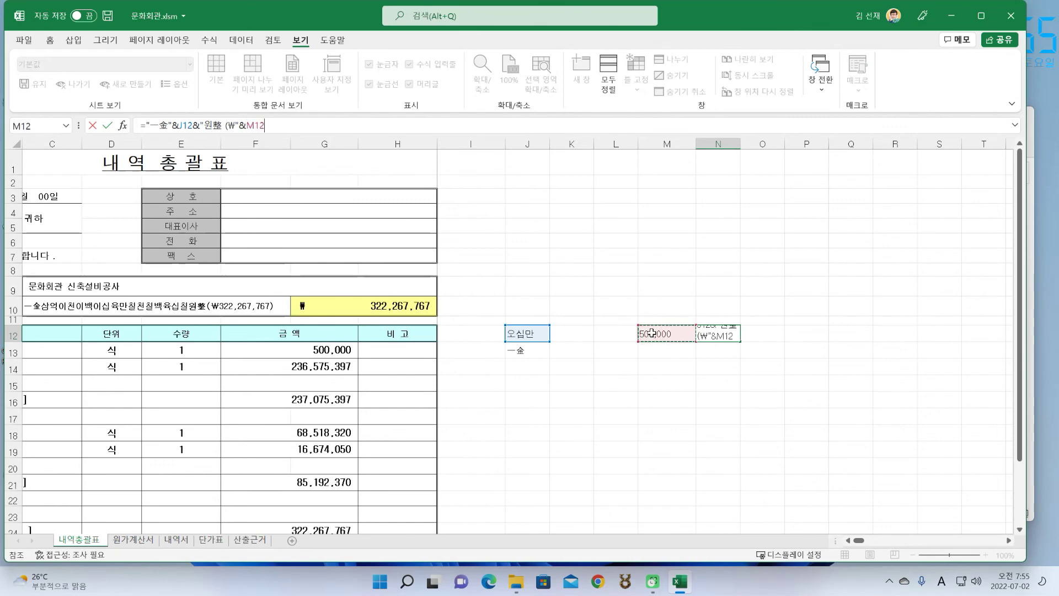
{"action": "key", "text": "Return"}
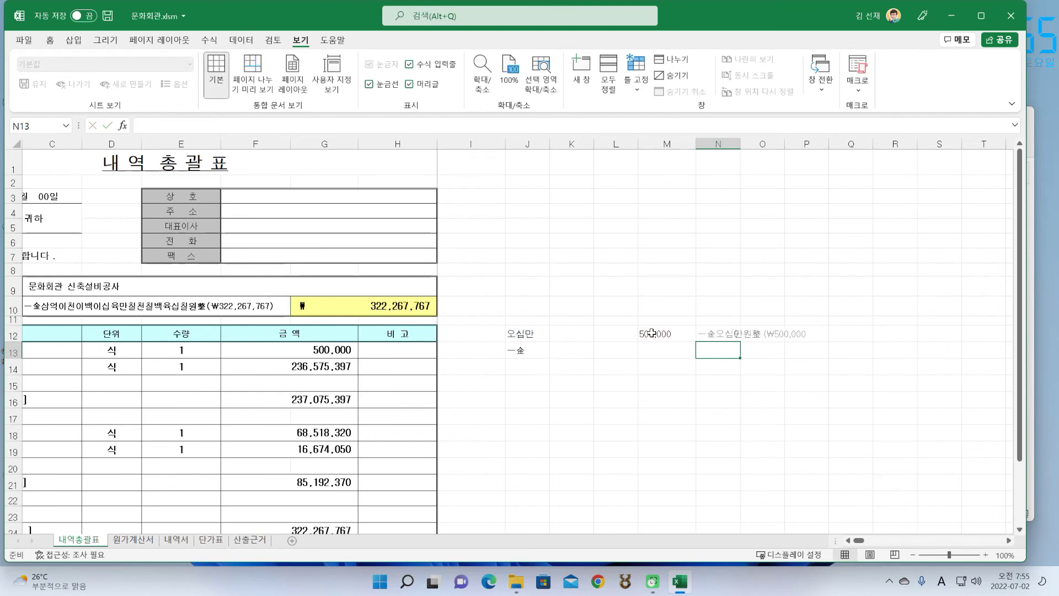
Step: Complete the N12 formula by appending &")" as the closing parenthesis
{"action": "left_click", "coordinate": [728, 333]}
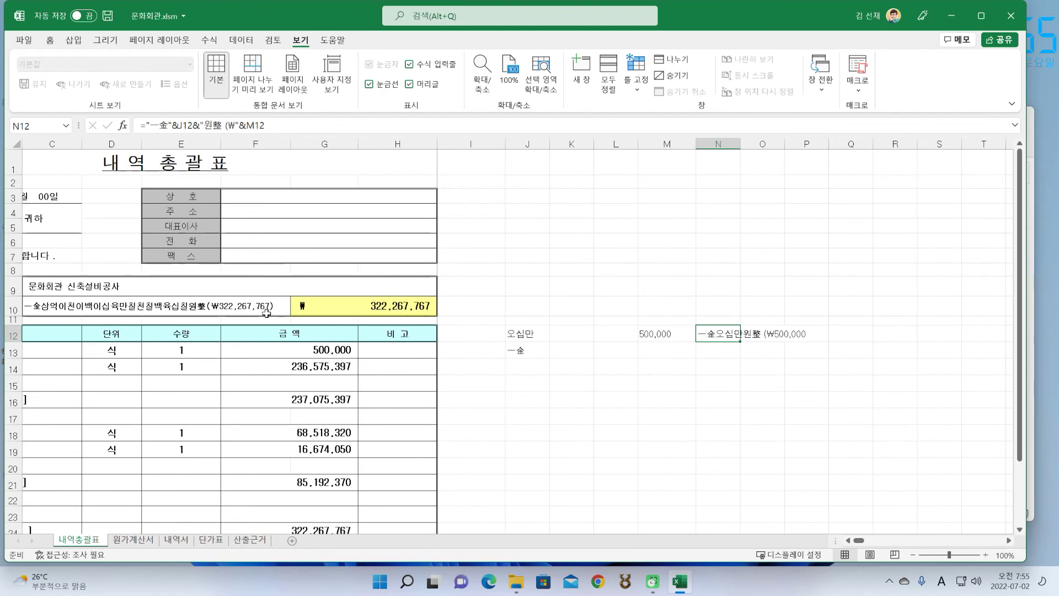
{"action": "left_click", "coordinate": [278, 124]}
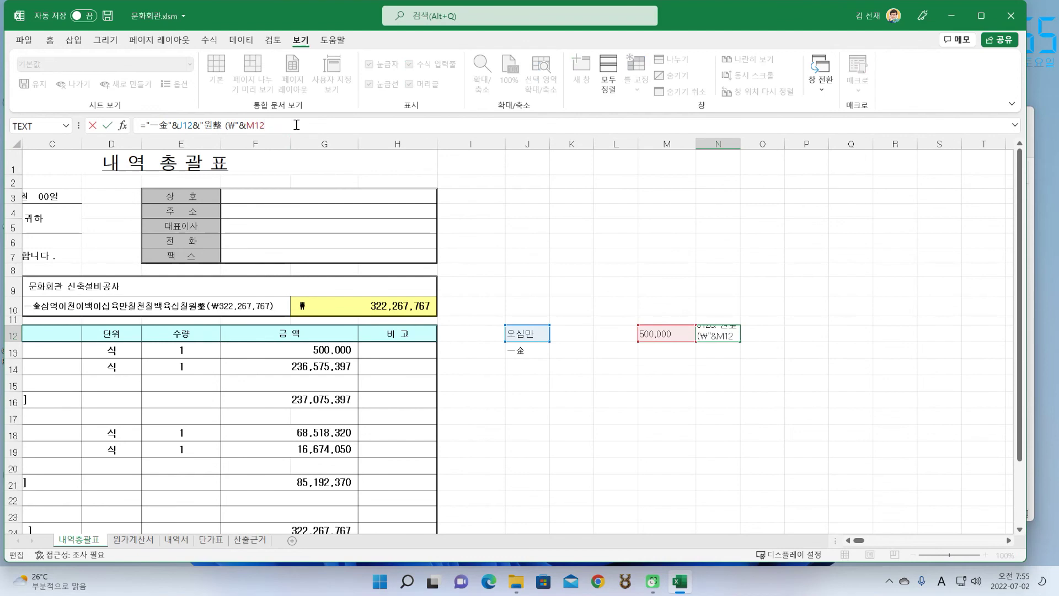
{"action": "type", "text": "&"}
{"action": "type", "text": "\""}
{"action": "type", "text": ")"}
{"action": "key", "text": "Return"}
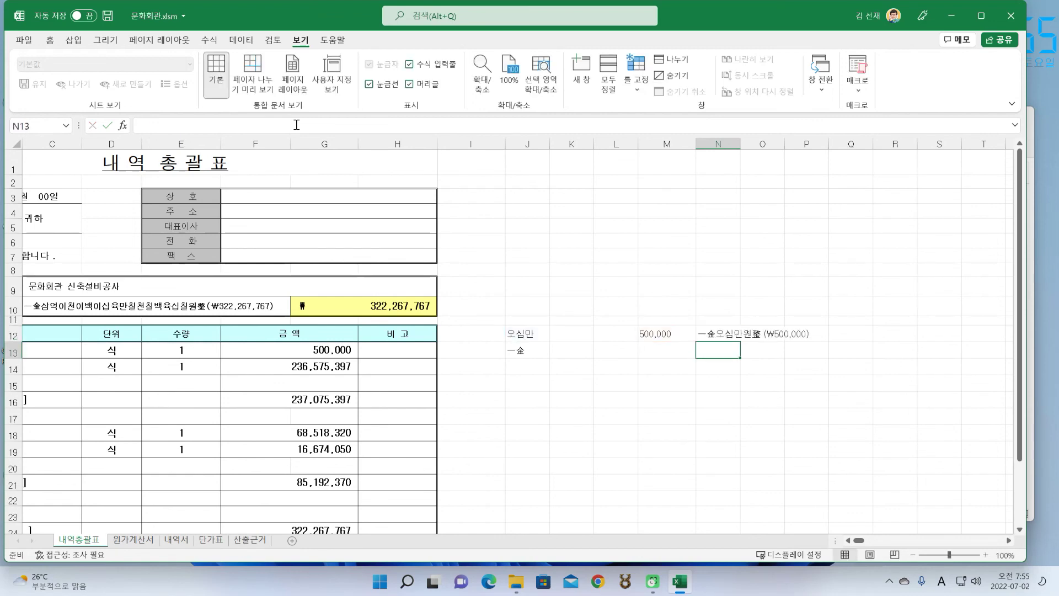
Step: Change the type argument of the NUMBERSTRING formula in J12 to 2 and check the combined text in N12
{"action": "left_click", "coordinate": [737, 334]}
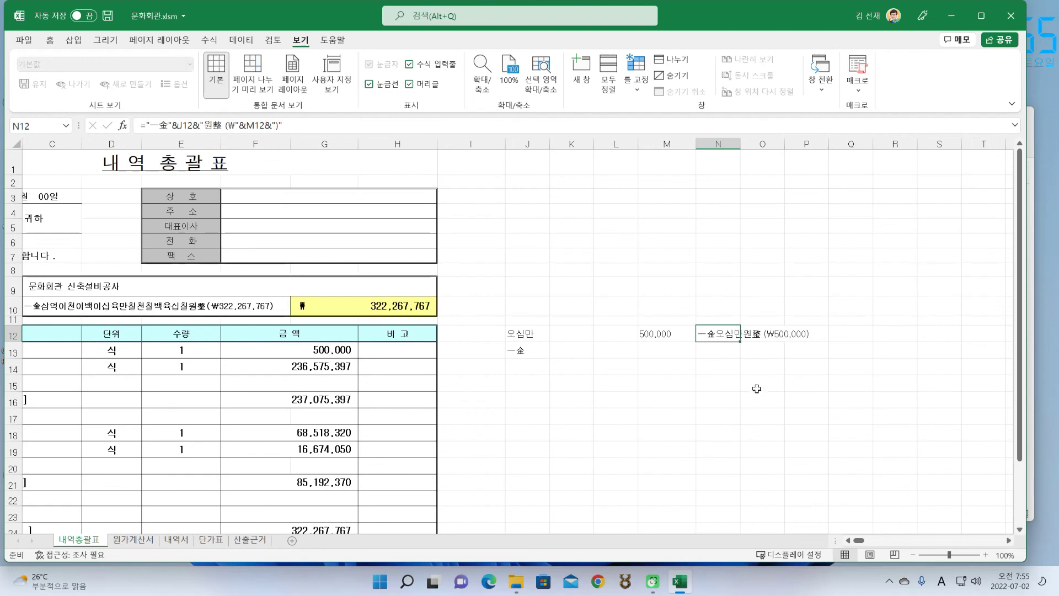
{"action": "left_click", "coordinate": [651, 337]}
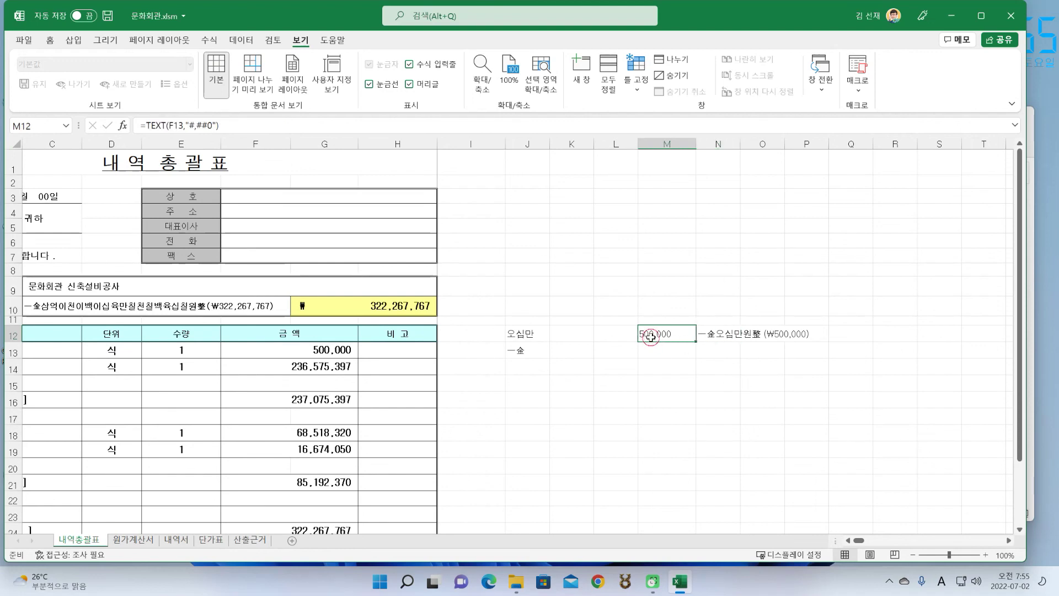
{"action": "left_click", "coordinate": [523, 333]}
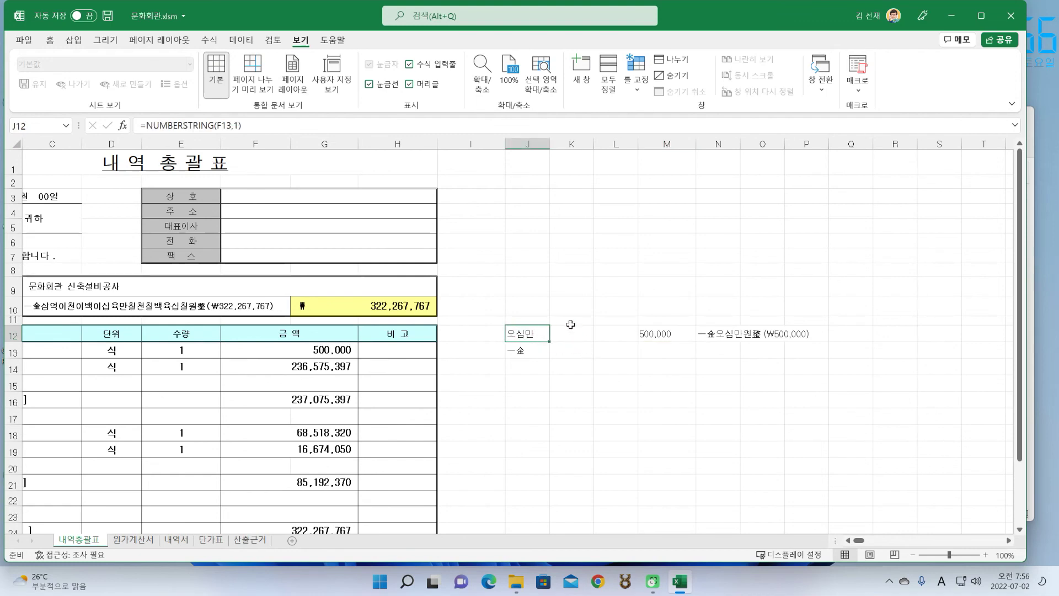
{"action": "left_click", "coordinate": [238, 126]}
{"action": "key", "text": "BackSpace"}
{"action": "type", "text": "2"}
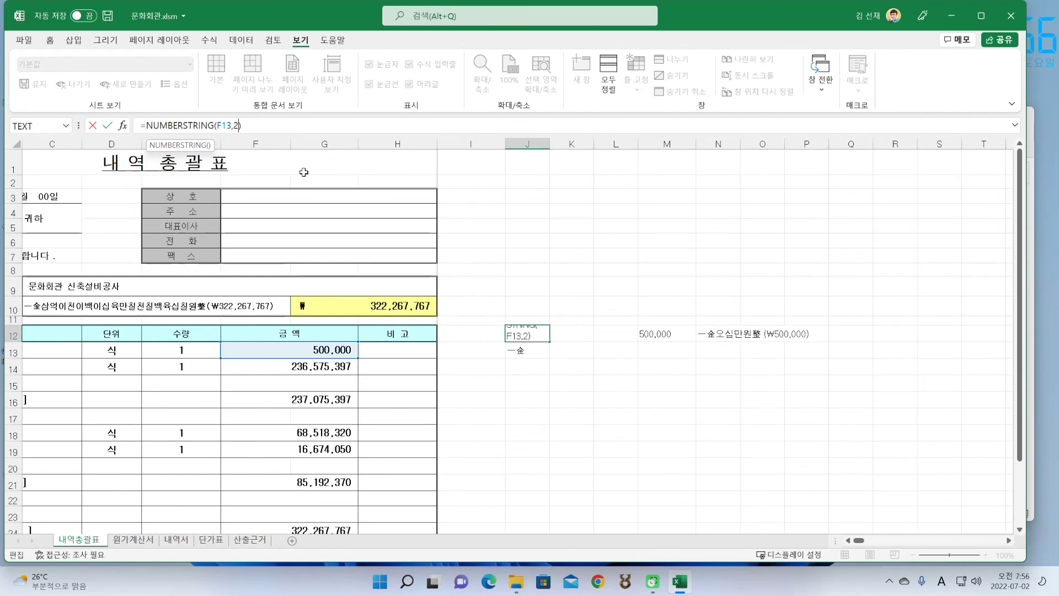
{"action": "key", "text": "Return"}
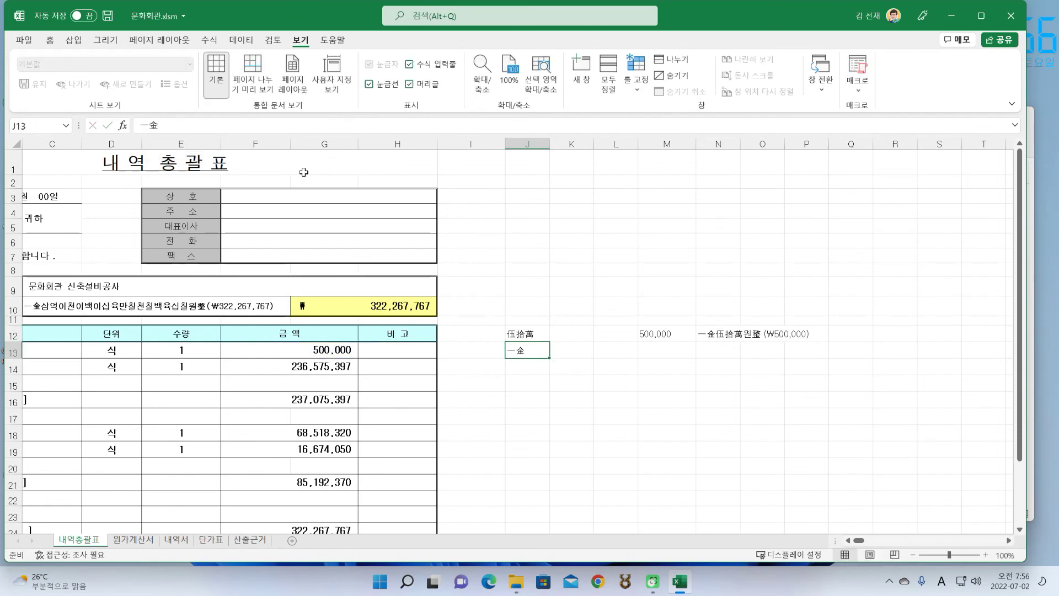
{"action": "left_click", "coordinate": [718, 335]}
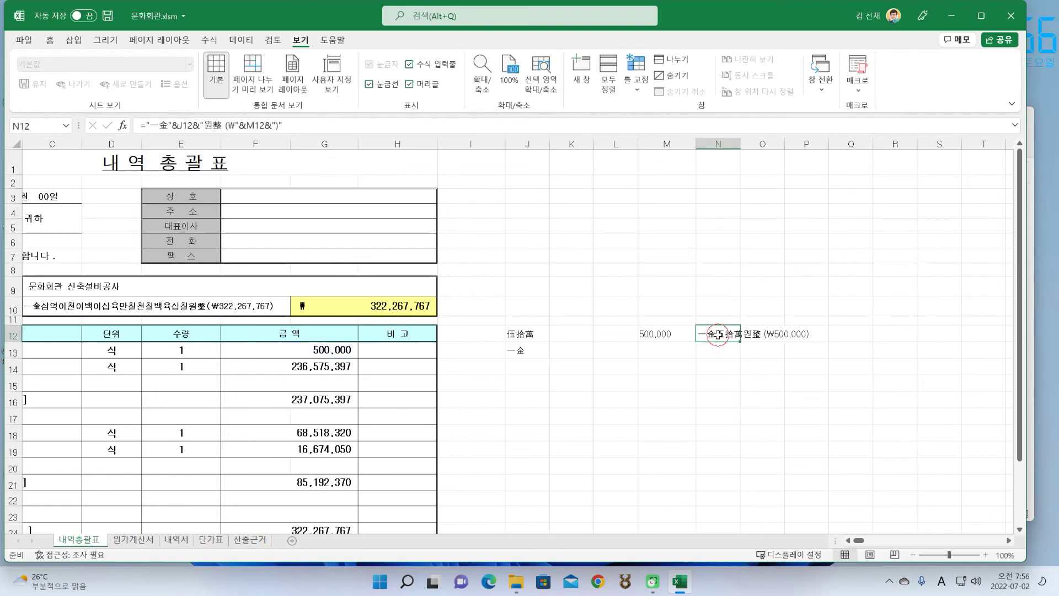
Step: Change the type argument of the NUMBERSTRING formula in J12 to 3
{"action": "left_click", "coordinate": [518, 334]}
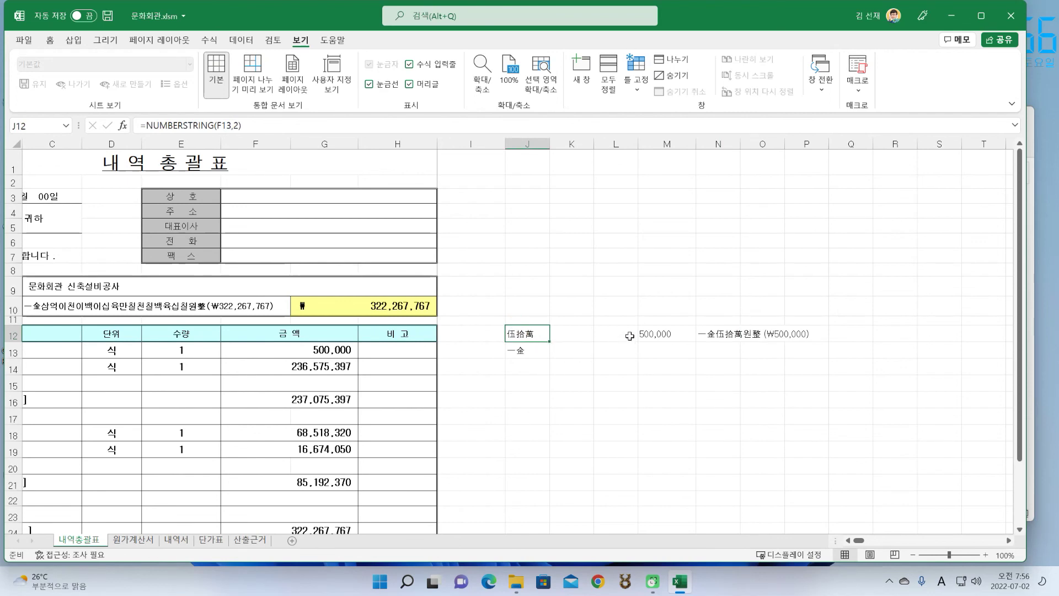
{"action": "left_click", "coordinate": [238, 131]}
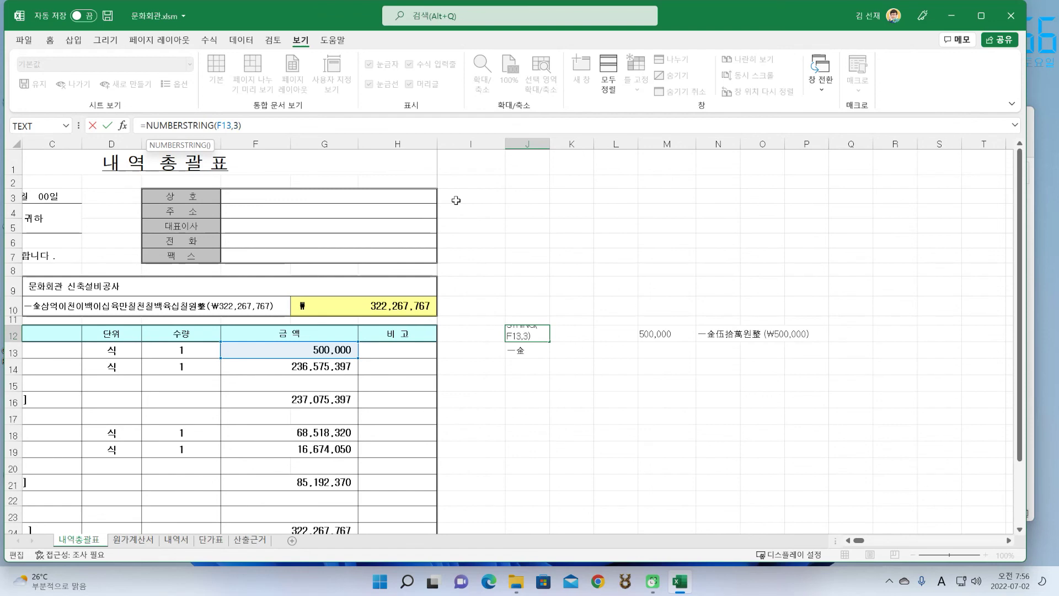
{"action": "key", "text": "Return"}
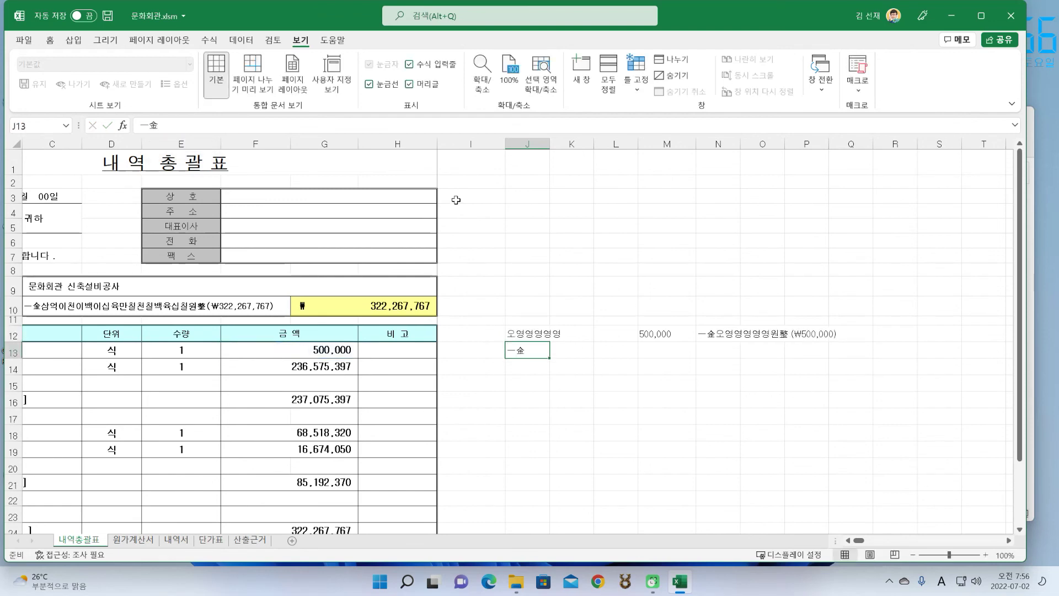
Step: Set the type argument of the NUMBERSTRING formula in J12 back to 1
{"action": "left_click", "coordinate": [528, 333]}
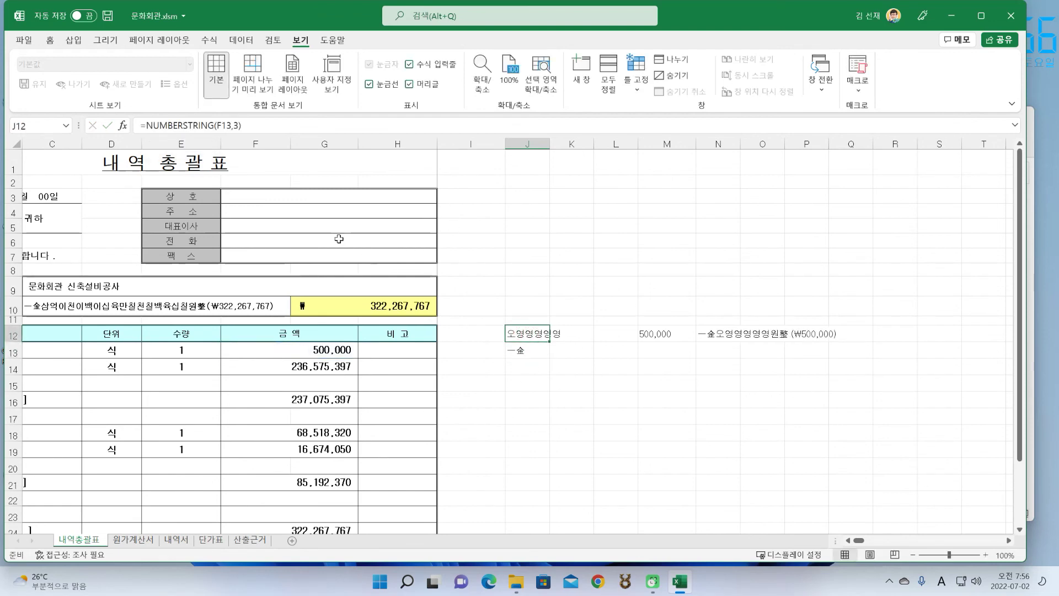
{"action": "left_click", "coordinate": [239, 123]}
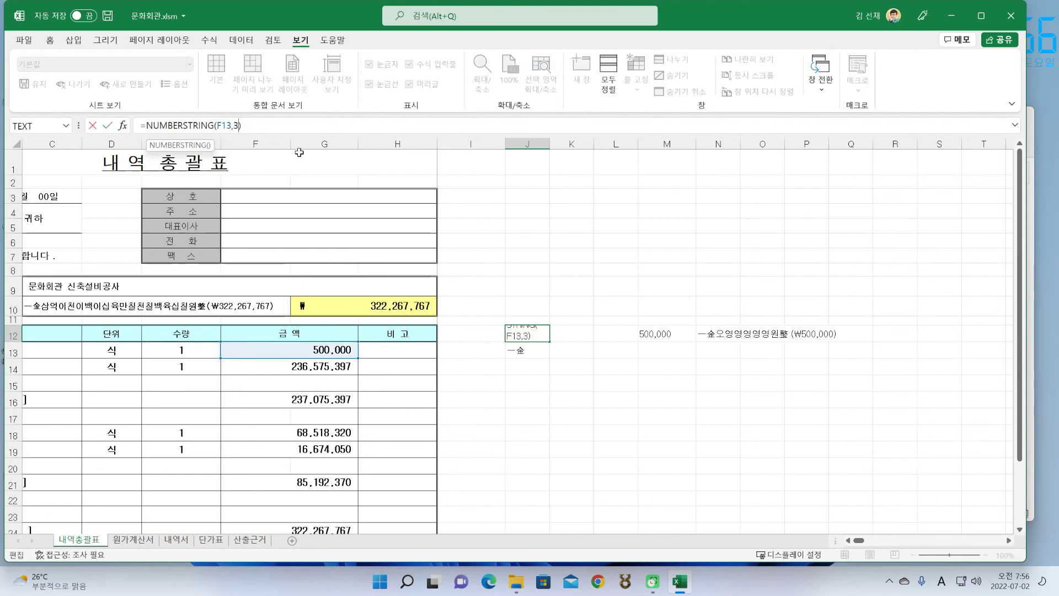
{"action": "type", "text": "1"}
{"action": "key", "text": "Return"}
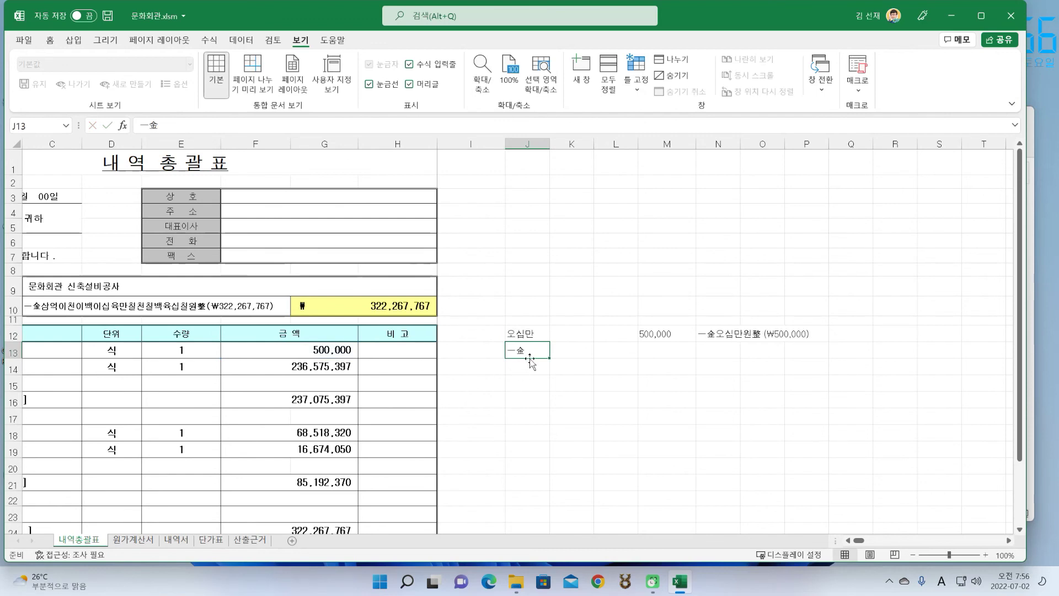
{"action": "left_click", "coordinate": [536, 336]}
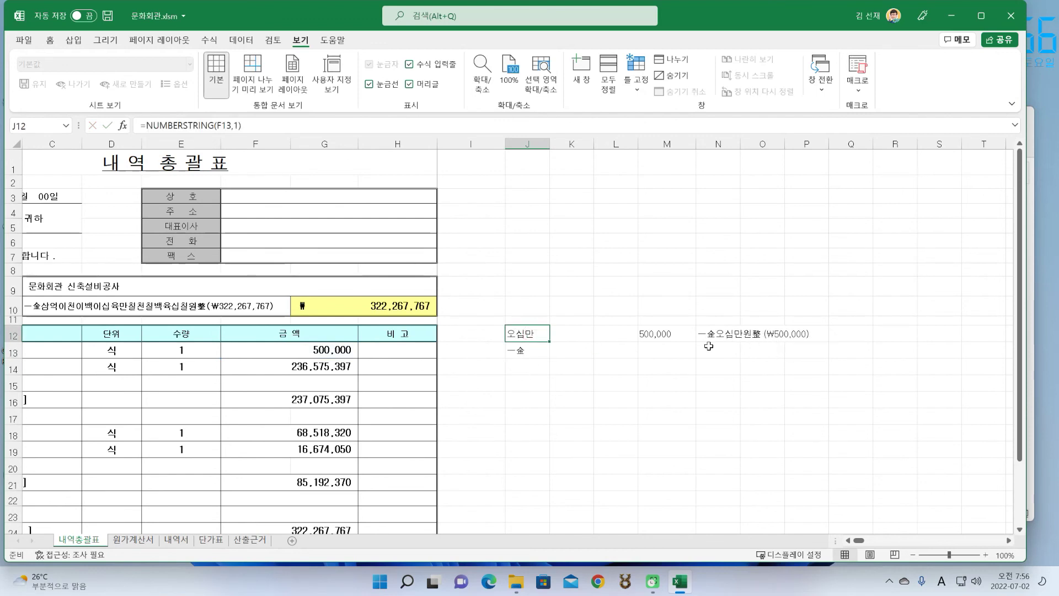
{"action": "left_click", "coordinate": [677, 355]}
{"action": "left_click", "coordinate": [717, 350]}
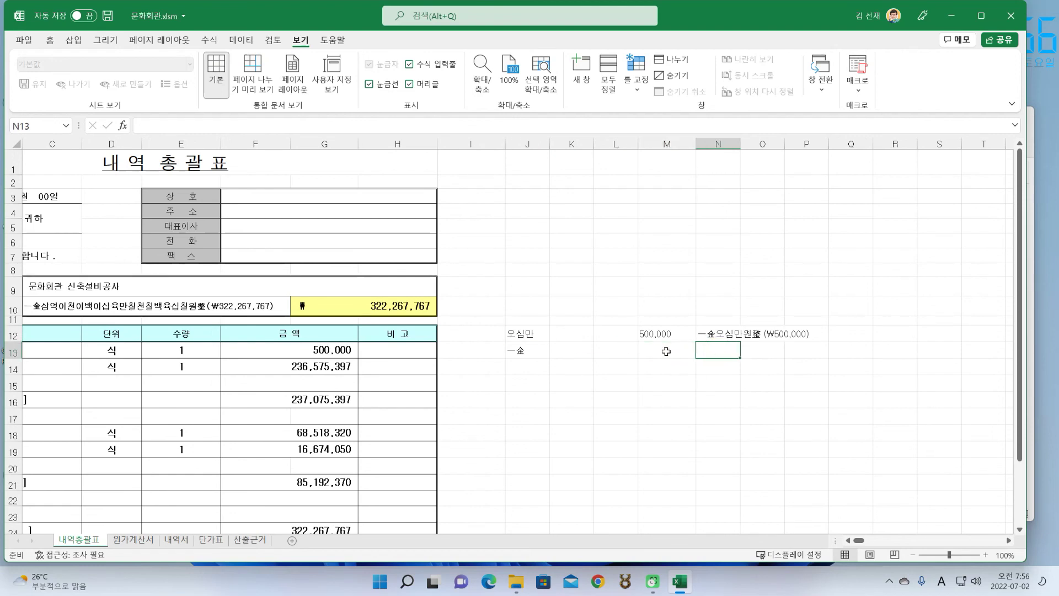
{"action": "left_click", "coordinate": [621, 336]}
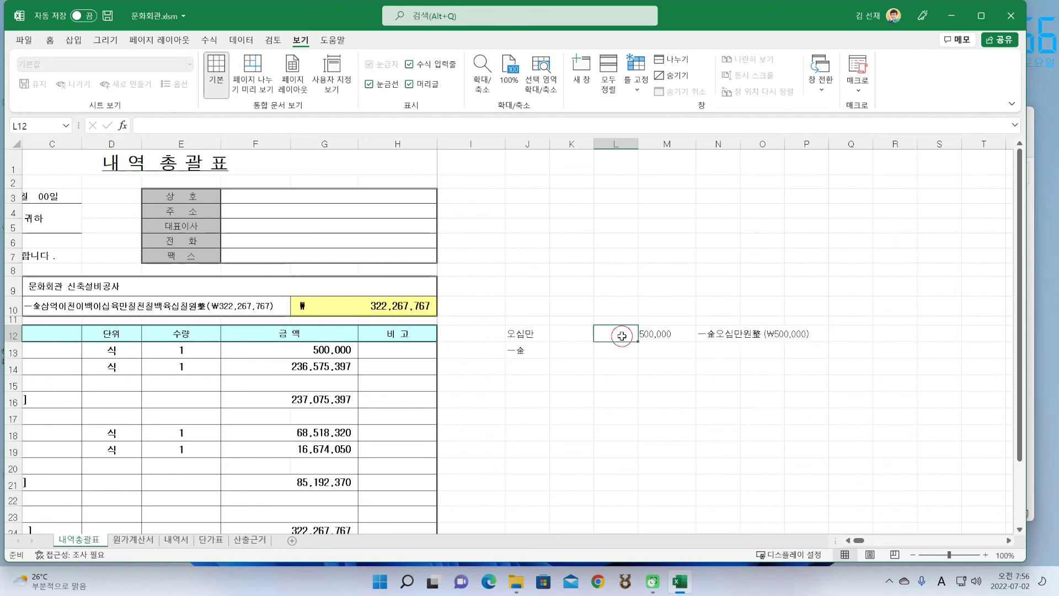
{"action": "left_click", "coordinate": [553, 333]}
{"action": "left_click", "coordinate": [617, 334]}
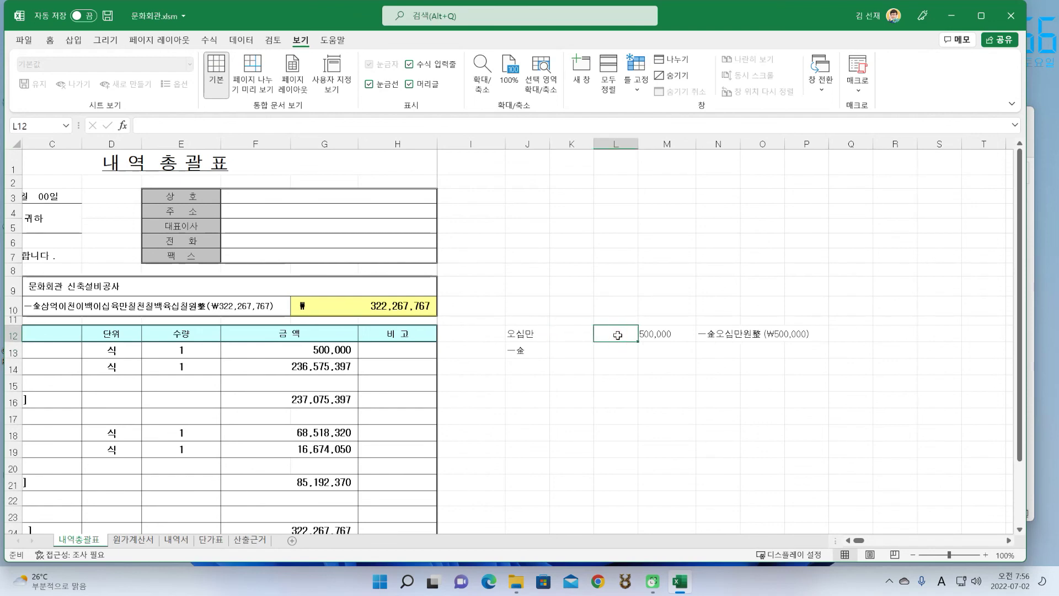
{"action": "left_click", "coordinate": [579, 333]}
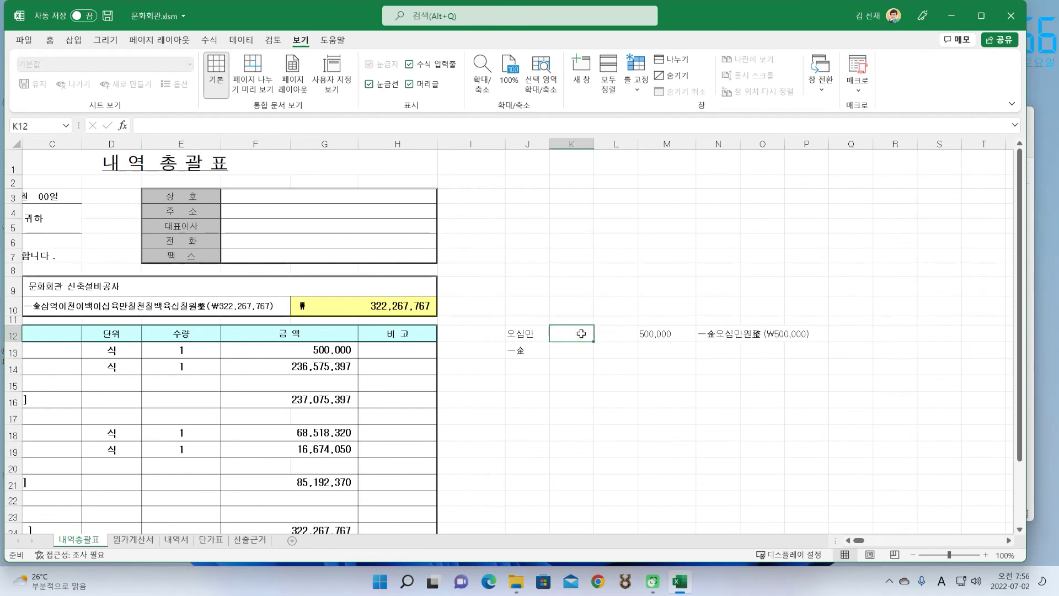
{"action": "left_click", "coordinate": [620, 337]}
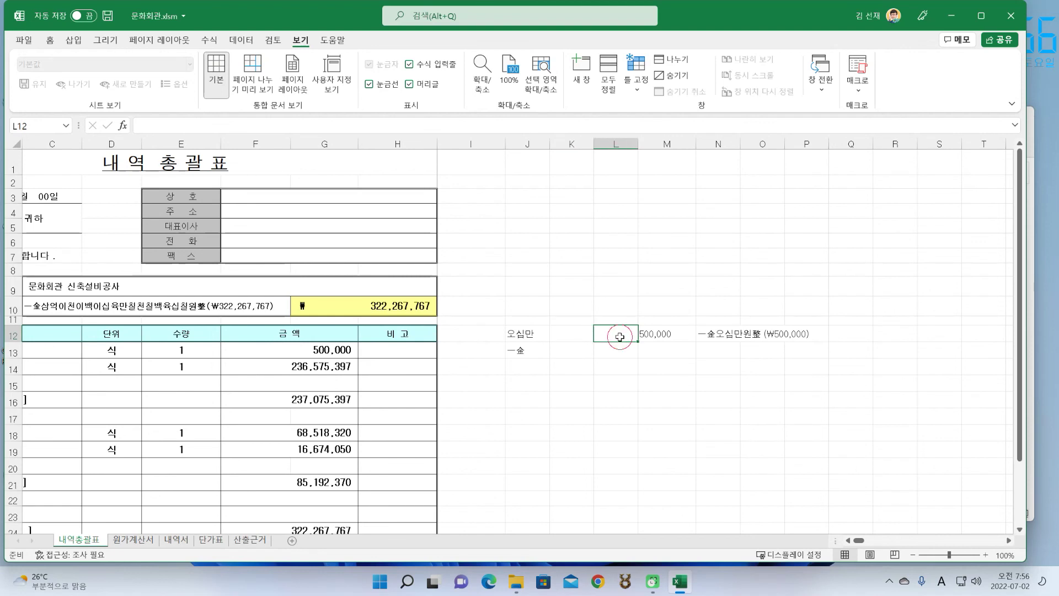
{"action": "left_click", "coordinate": [582, 332]}
{"action": "left_click", "coordinate": [610, 333]}
{"action": "left_click", "coordinate": [575, 337]}
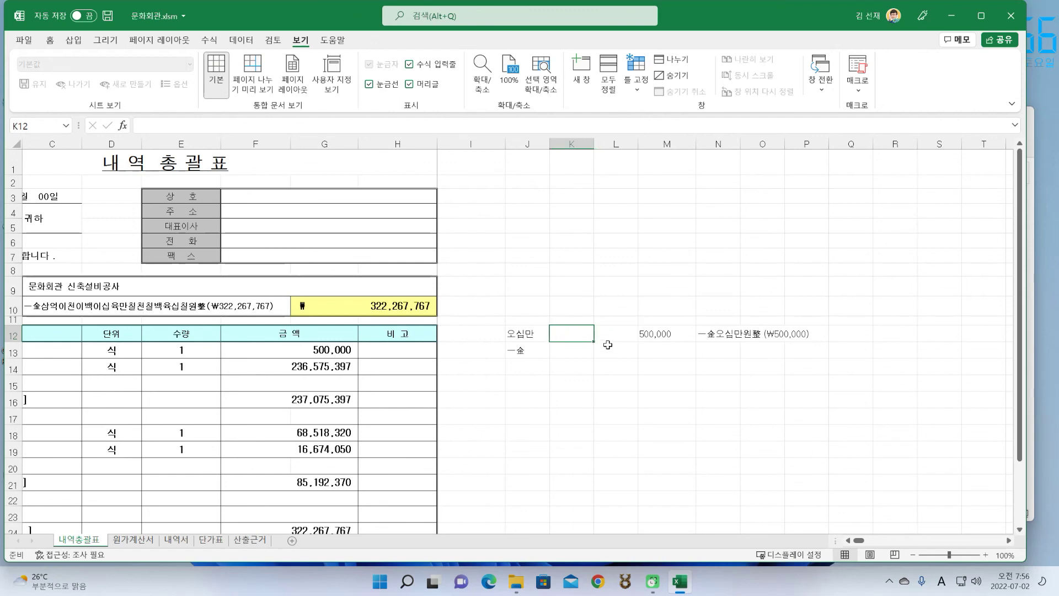